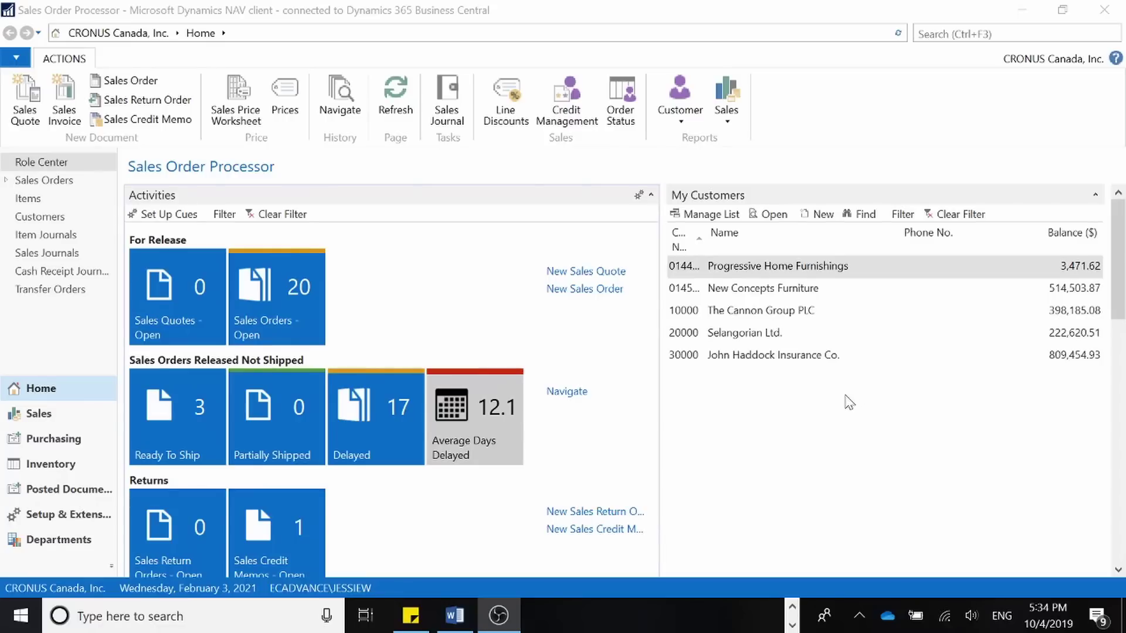
- Search for 'bank data' and open the Bank Data Conv. Service Setup page from the results
click(950, 36)
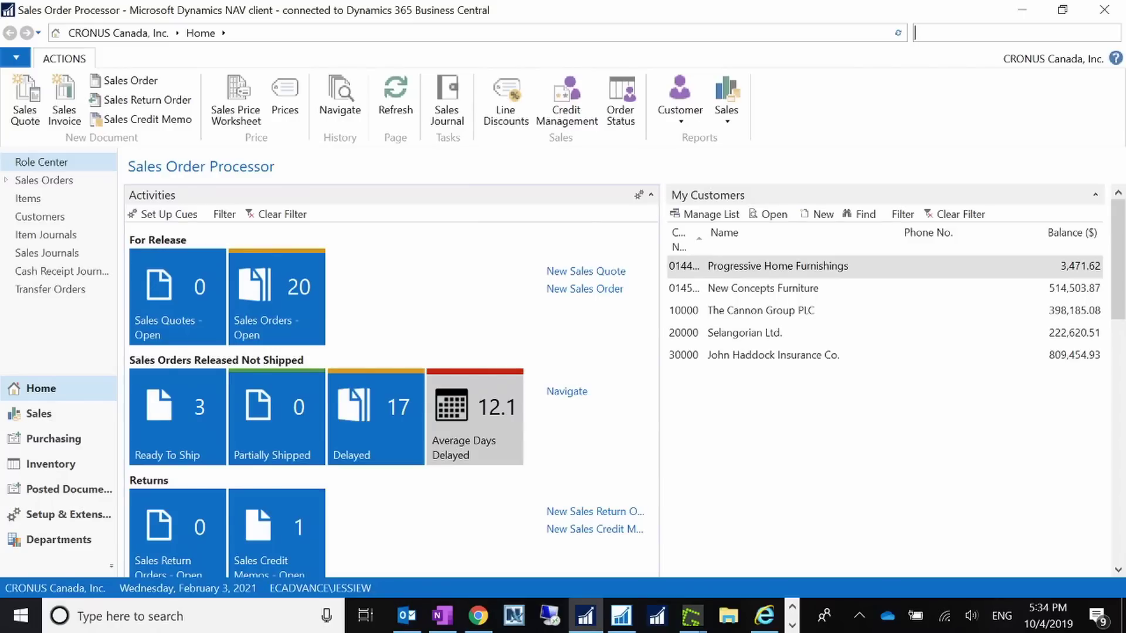
text(ank)
key(BackSpace)
key(BackSpace)
key(BackSpace)
text(bank)
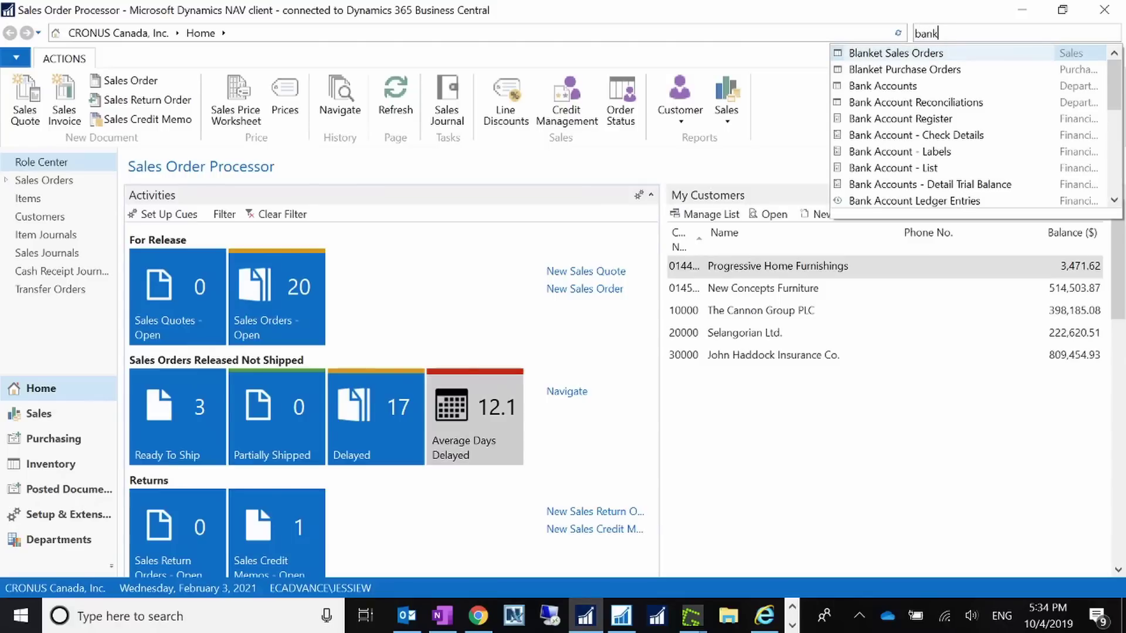
text( data)
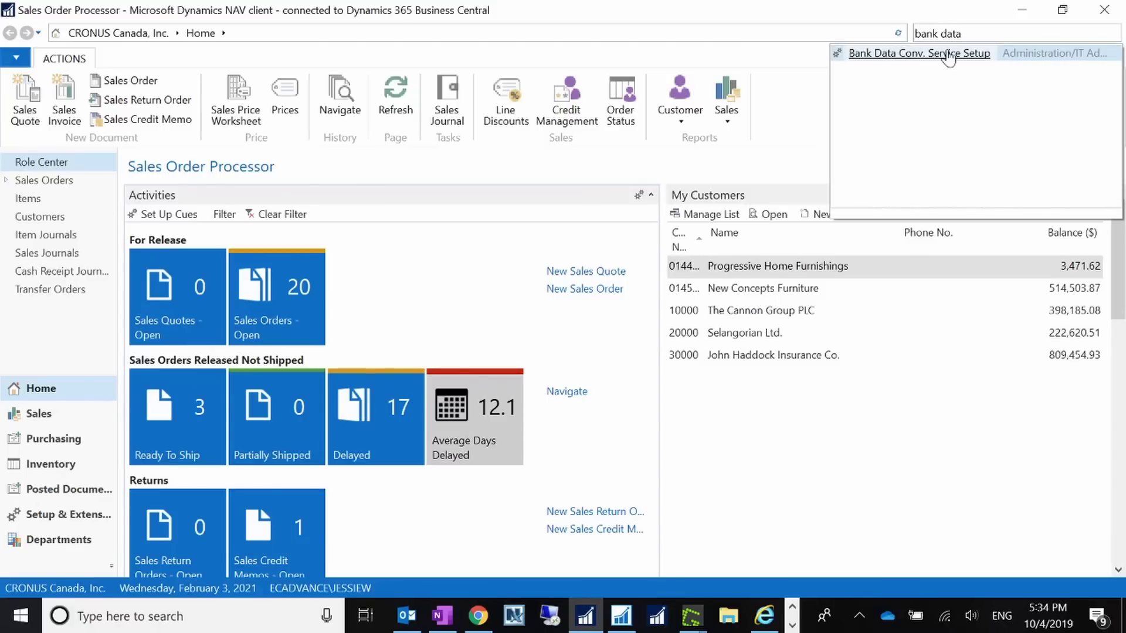
click(897, 53)
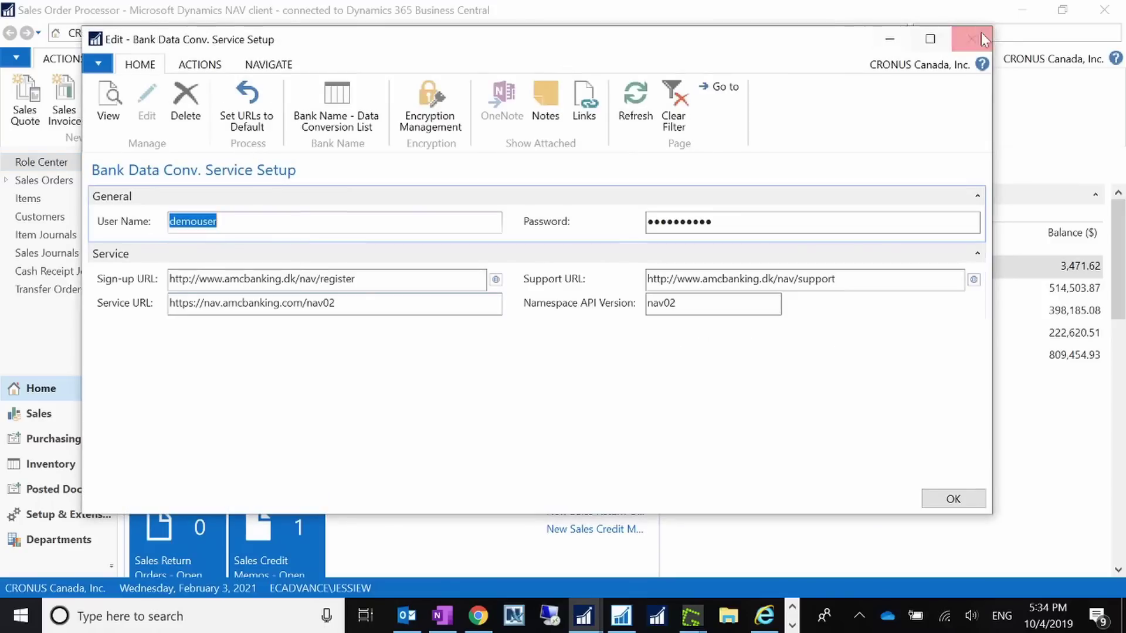
- Maximize the setup page and select the whole Sign-up URL value for copying
click(934, 39)
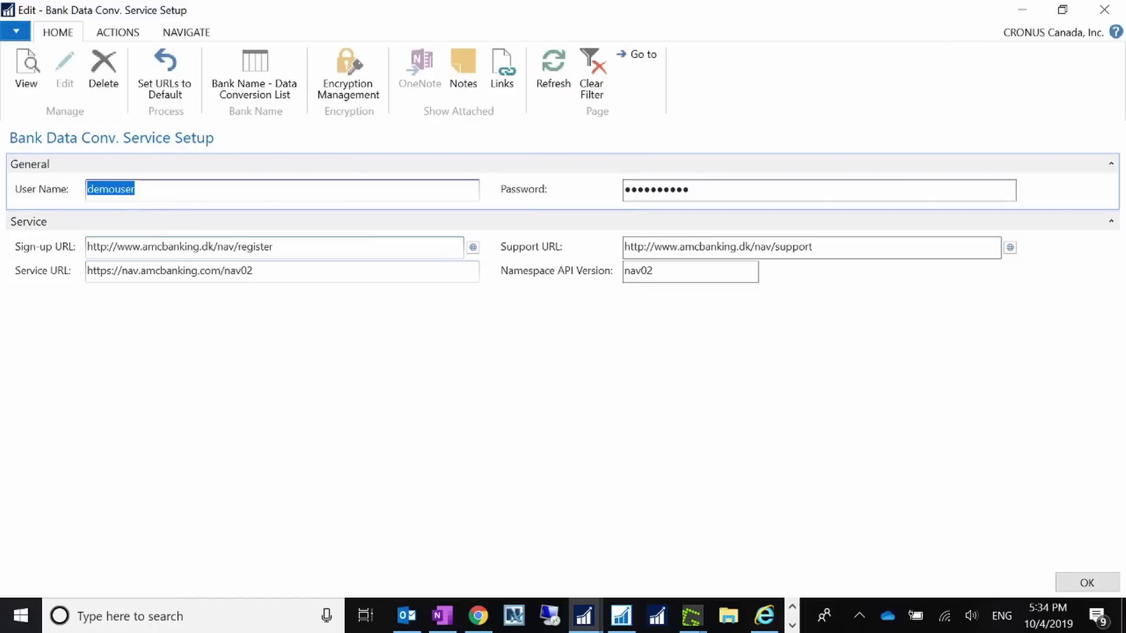
click(286, 251)
key(ctrl+a)
key(ctrl+c)
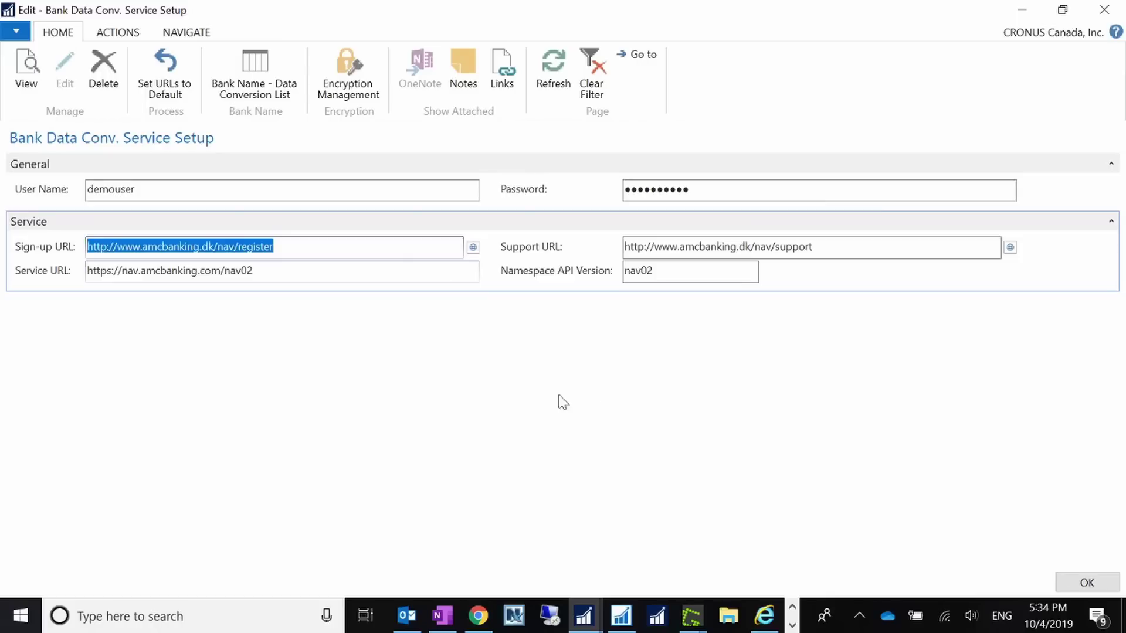
- Start and close Internet Explorer, then launch a new Google Chrome window from the taskbar
right_click(764, 616)
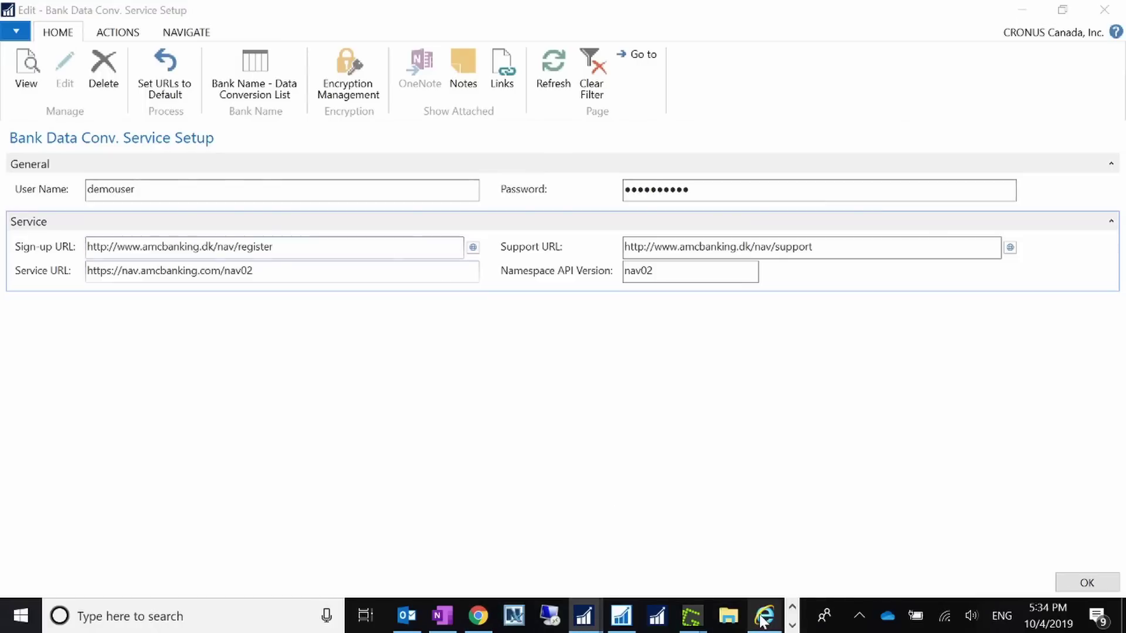
click(696, 519)
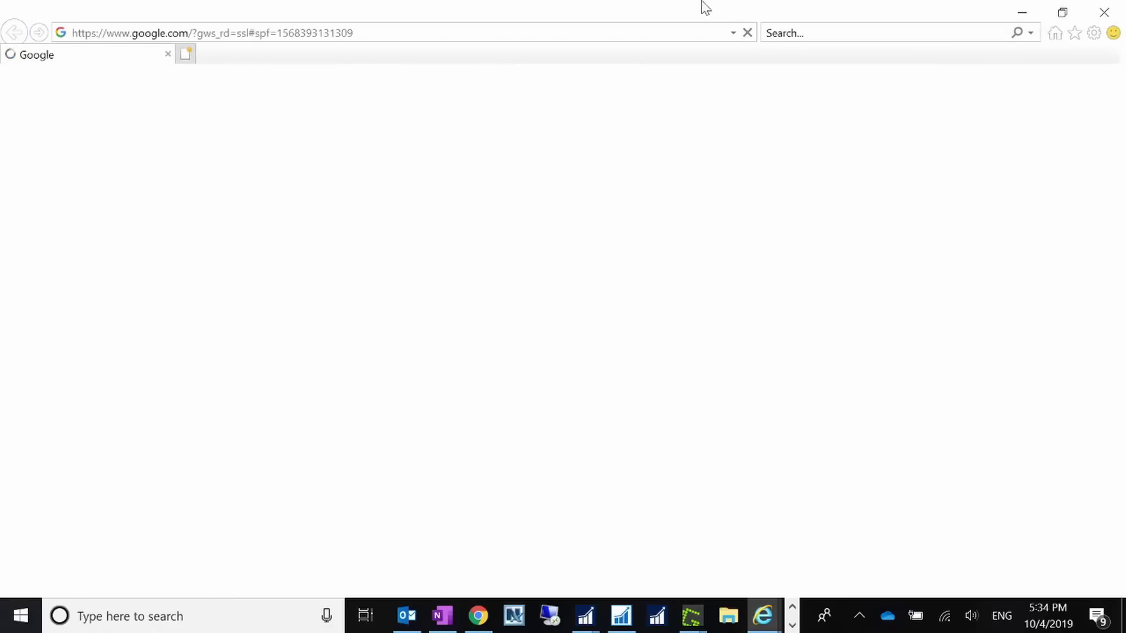
click(1121, 17)
right_click(478, 616)
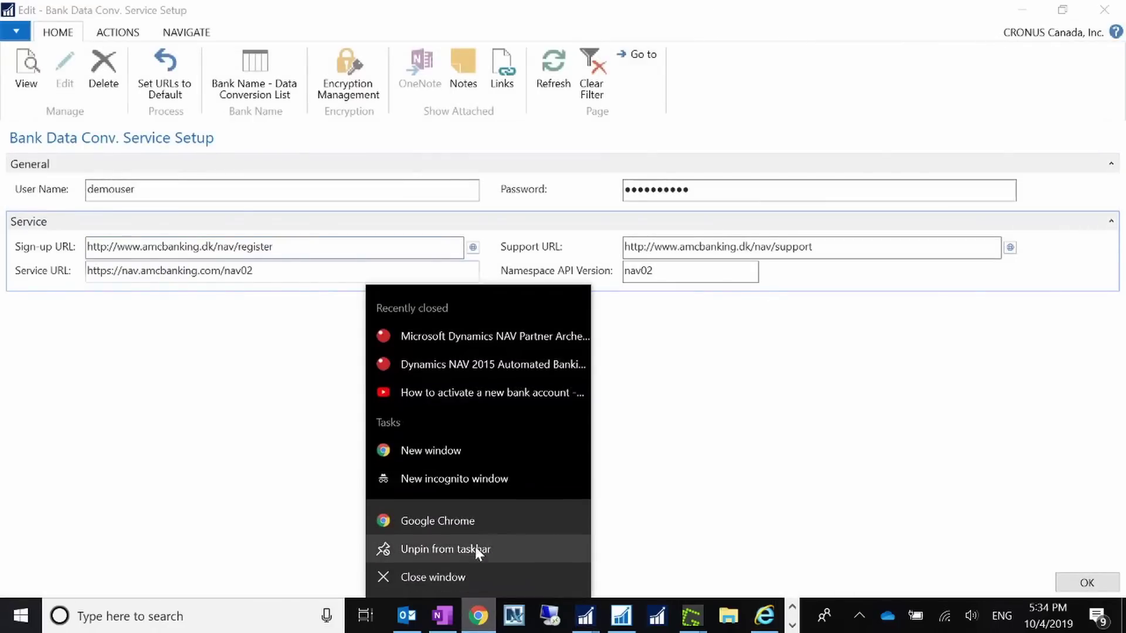
click(462, 520)
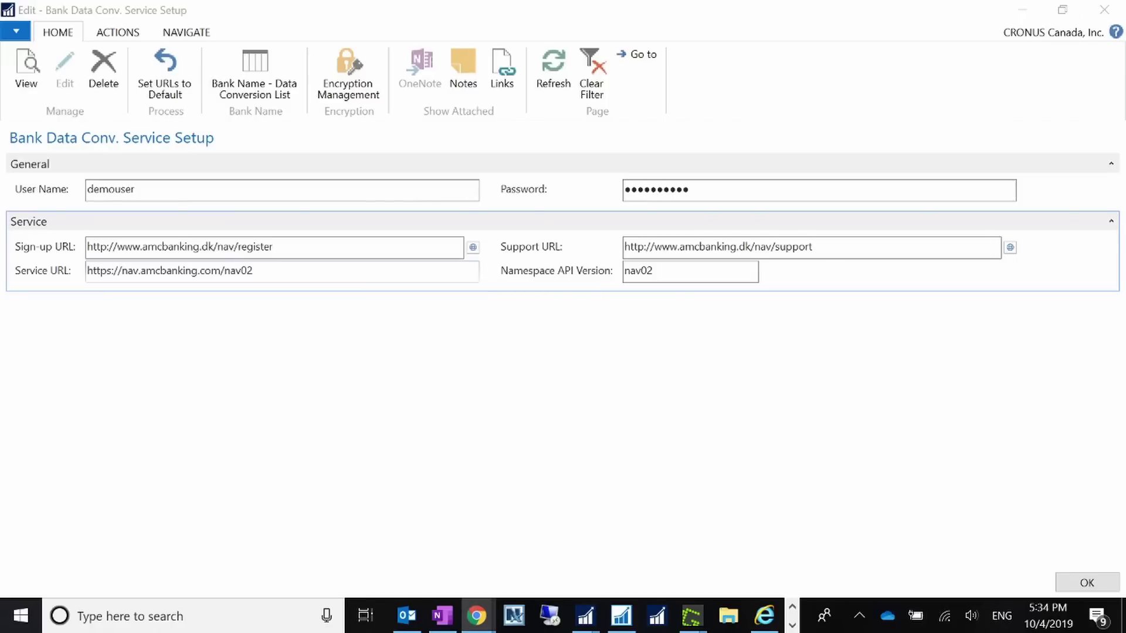
- Paste the Sign-up URL into Chrome, load it, maximize, and scroll to the Fundamentals steps
key(ctrl+v)
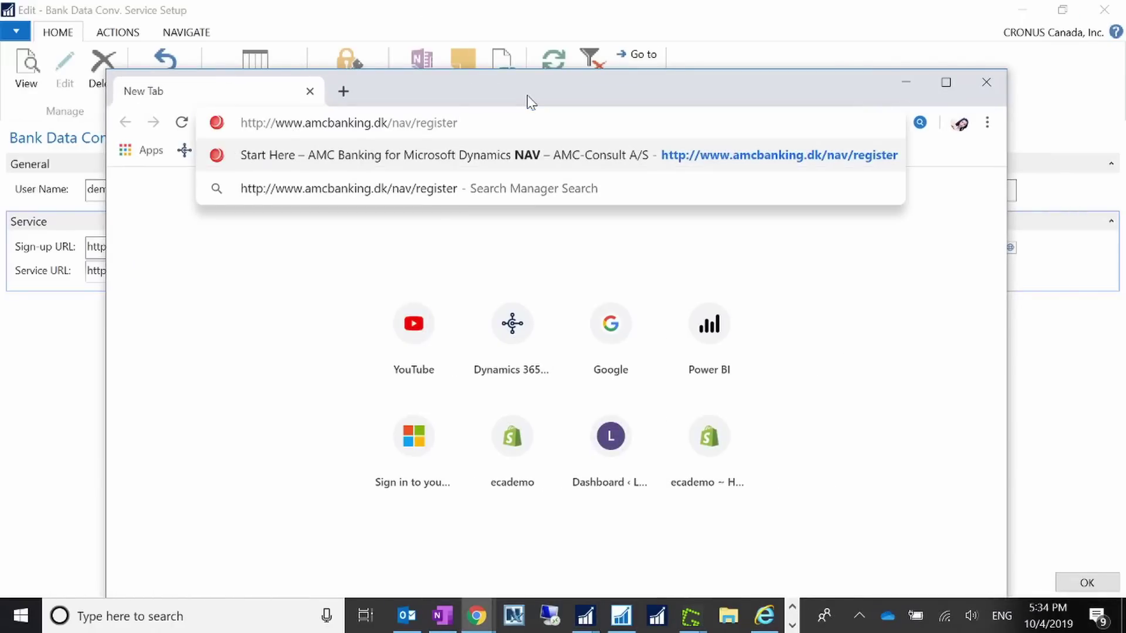
key(Return)
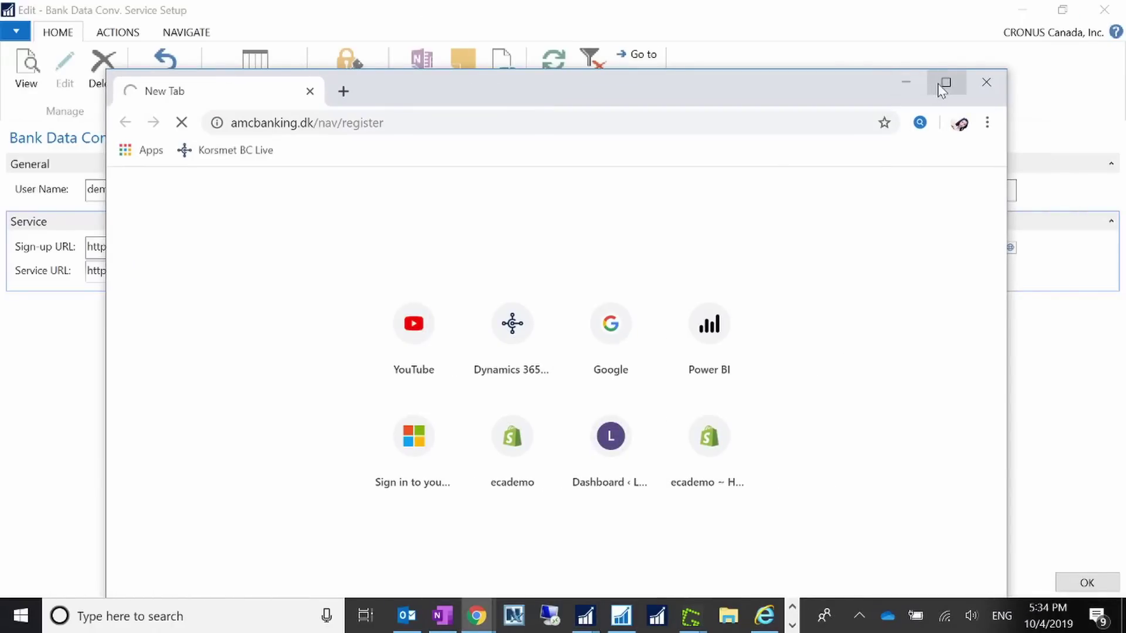
click(944, 83)
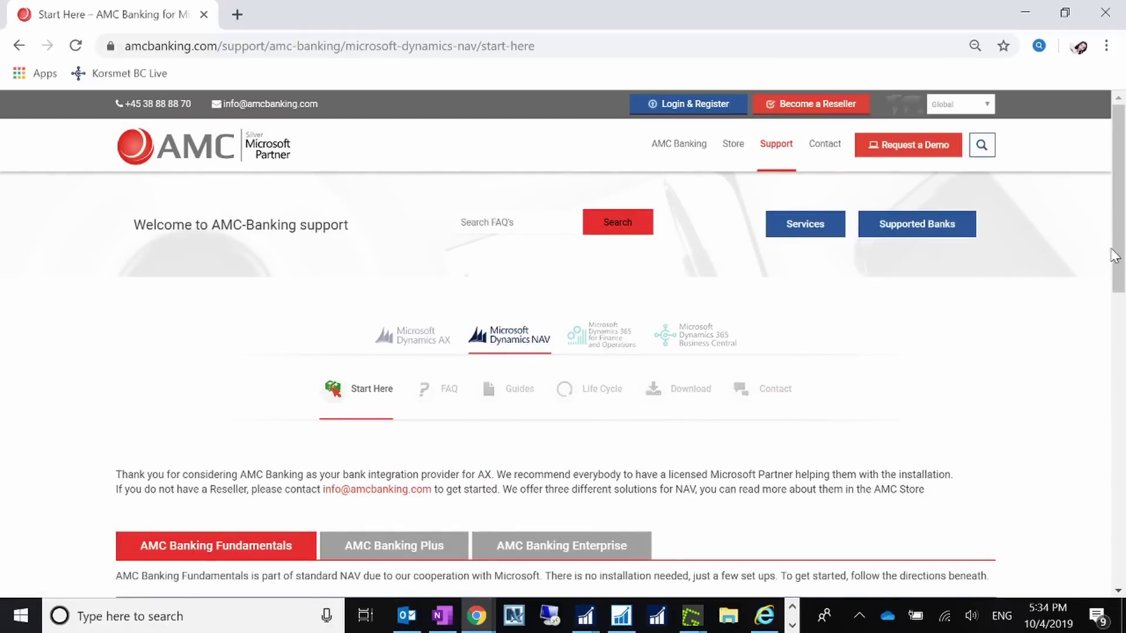
drag(1114, 243, 1117, 384)
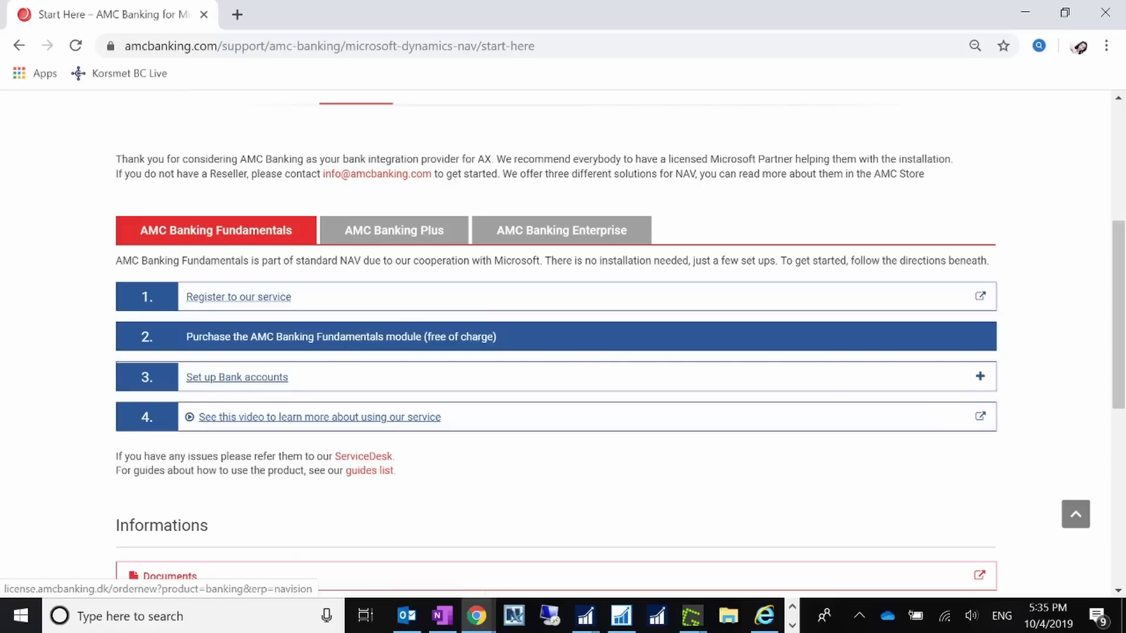
- View the AMC Banking Plus and Enterprise steps, then return to Fundamentals
click(412, 233)
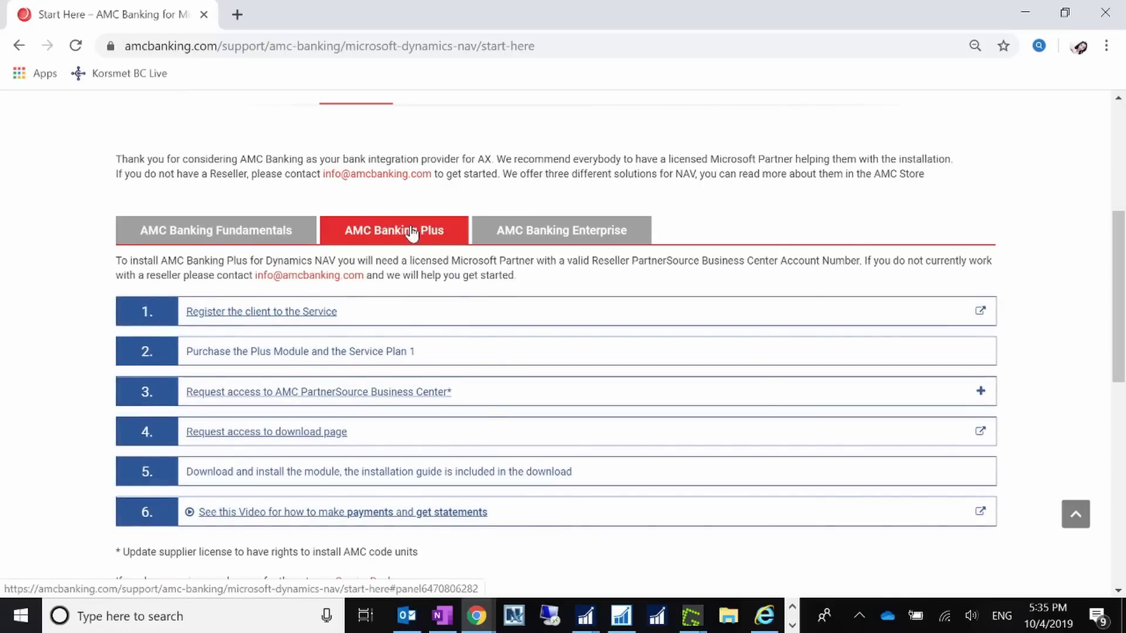
scroll(511, 460, down, 5)
scroll(531, 460, up, 5)
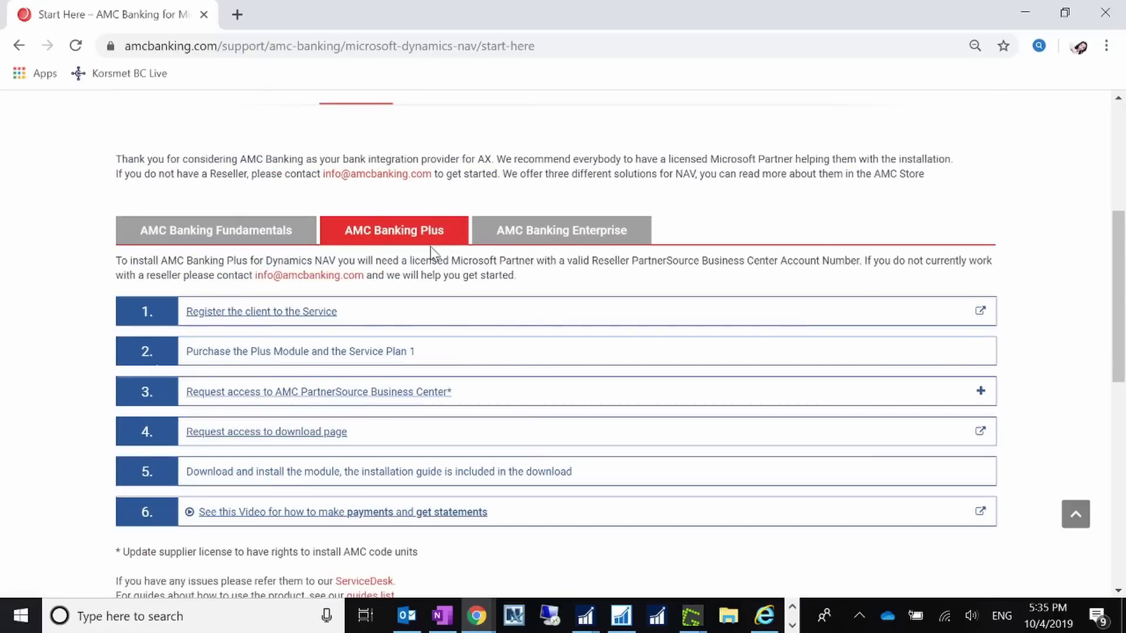
click(574, 242)
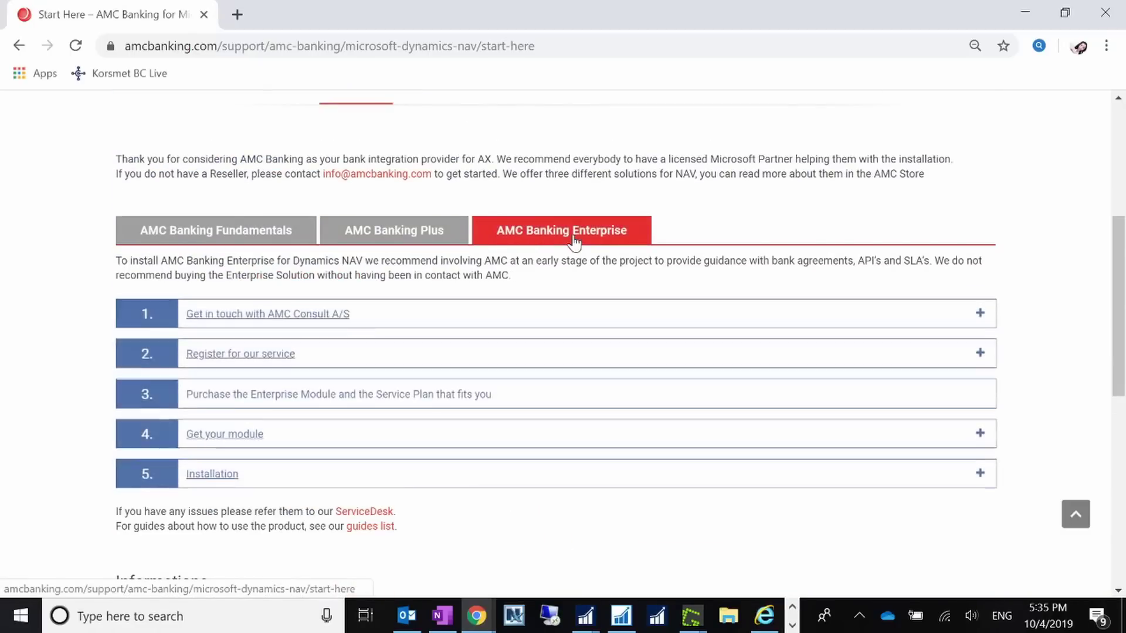
click(265, 241)
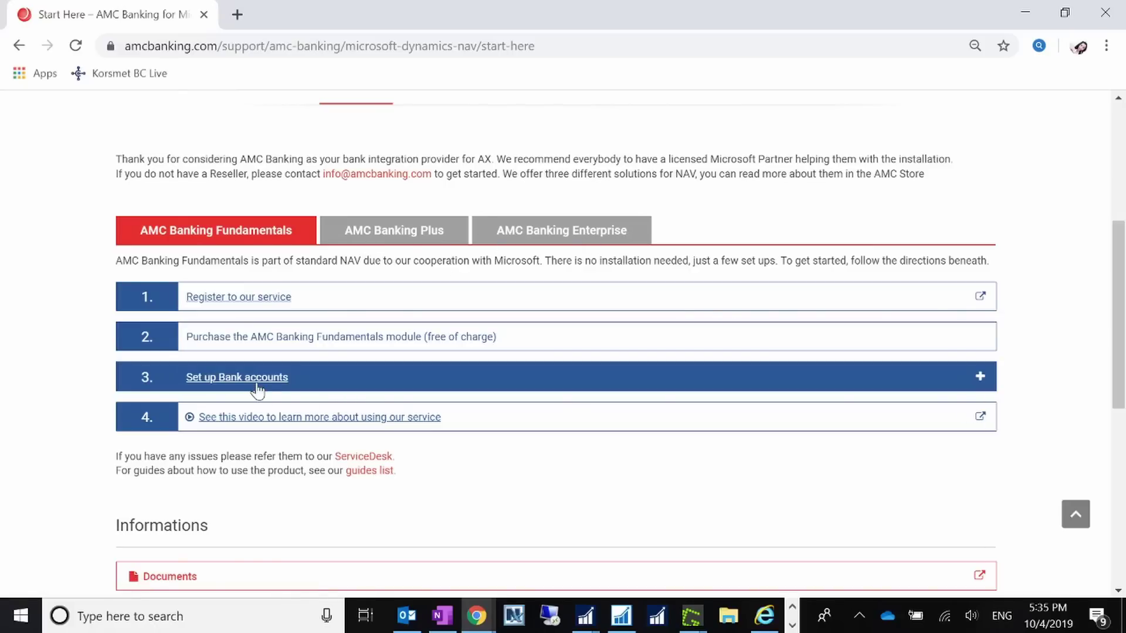
- Expand 'Set up Bank accounts' and open the Pricing link in a new tab
click(980, 387)
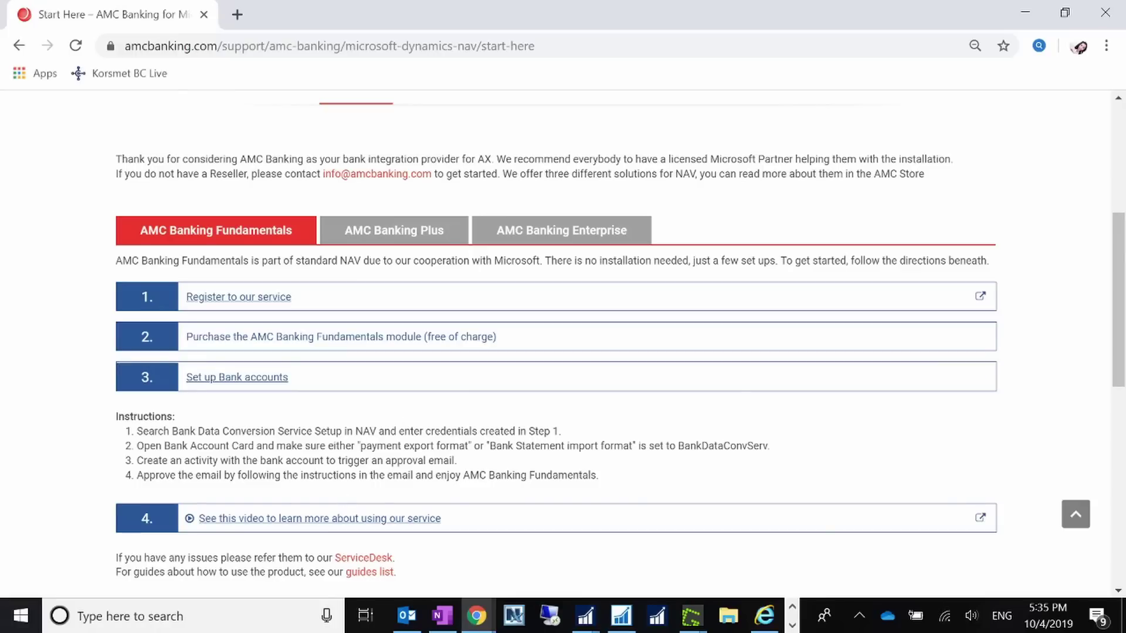
scroll(649, 417, down, 5)
mouse_move(594, 421)
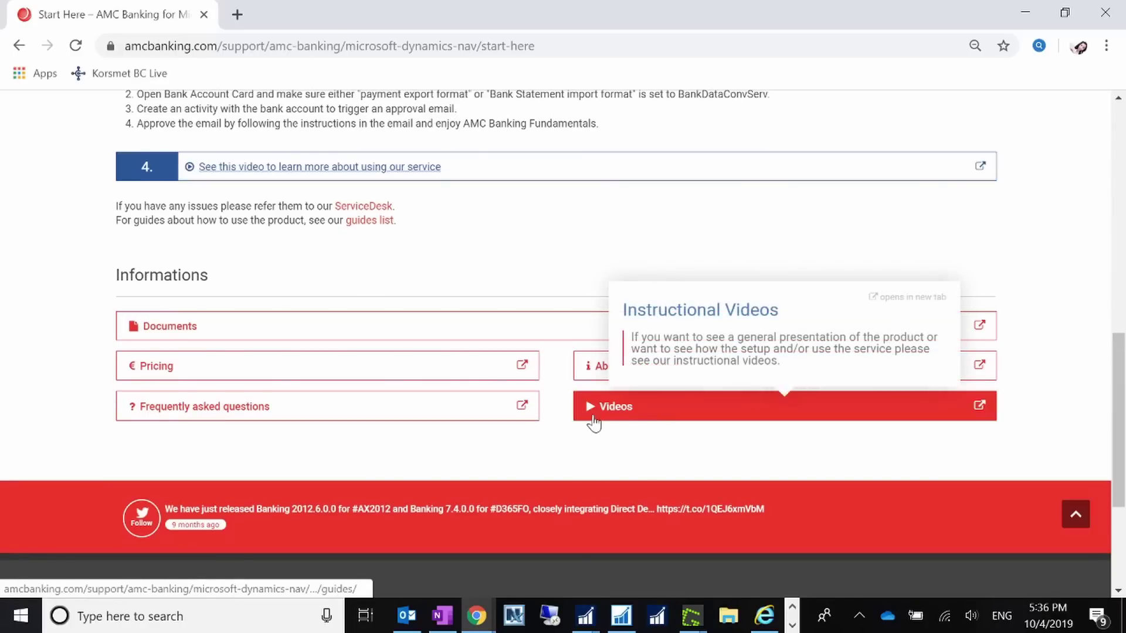
right_click(518, 373)
click(545, 384)
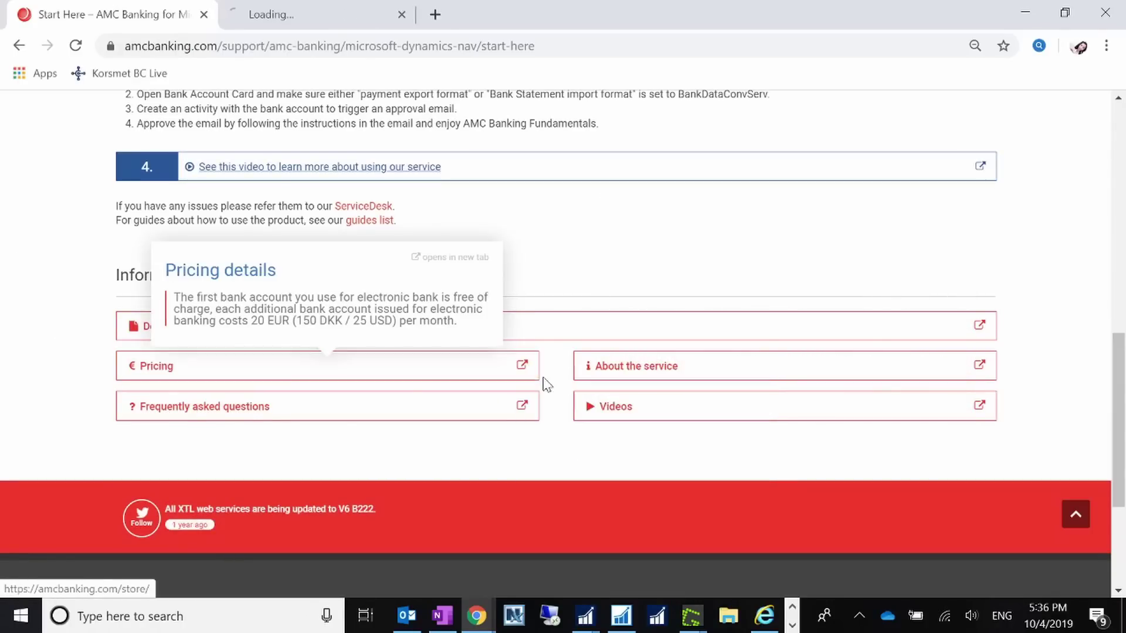
scroll(598, 301, up, 5)
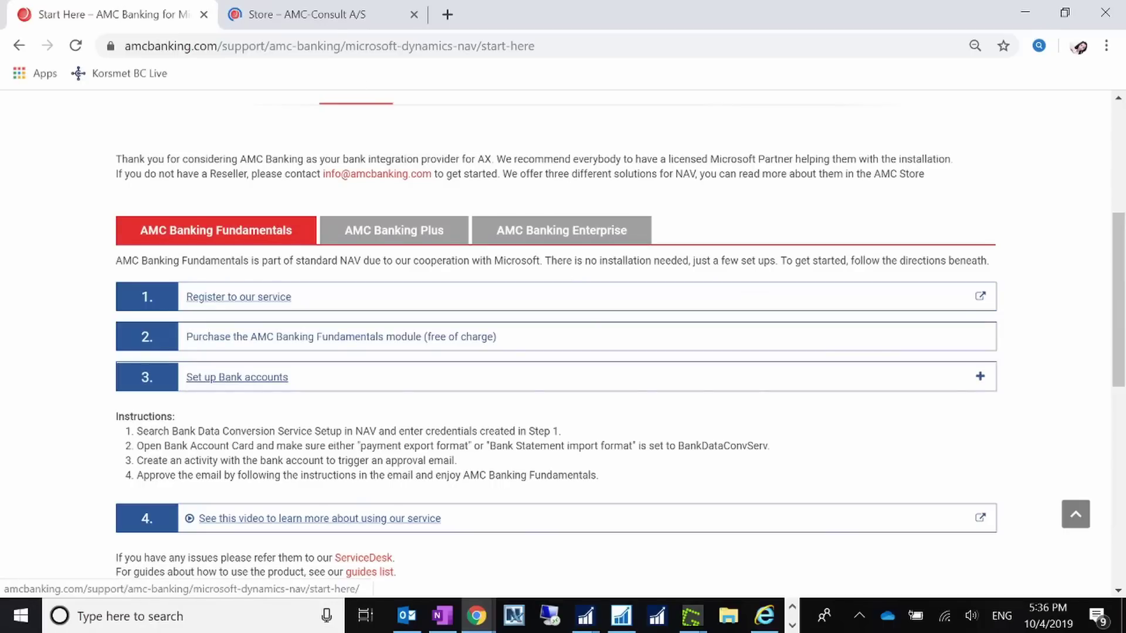
click(332, 15)
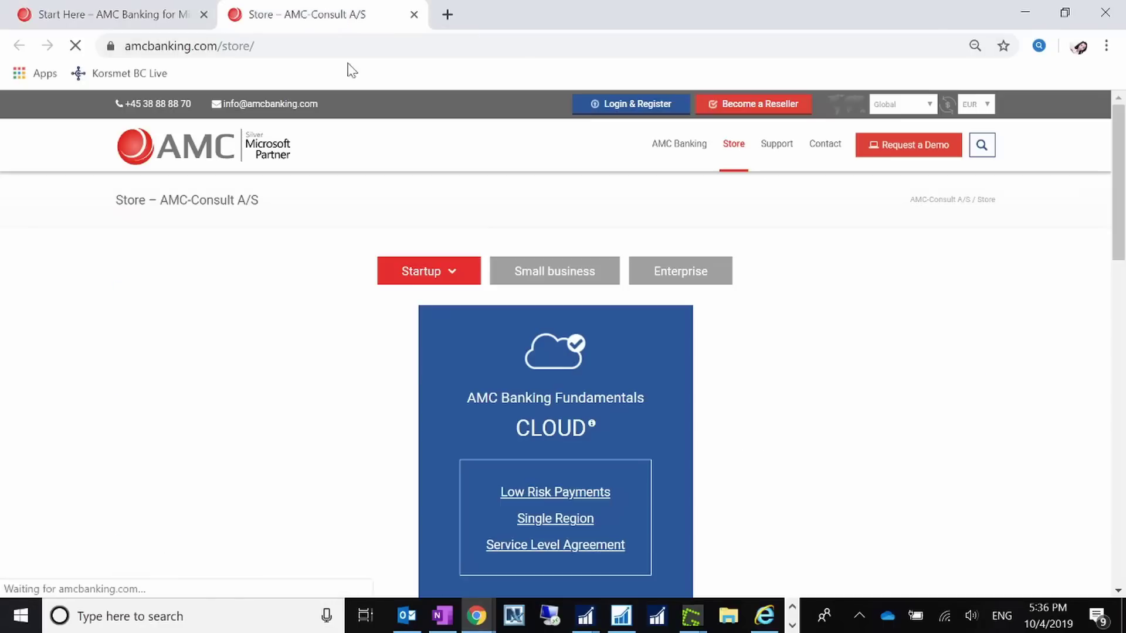
scroll(792, 398, down, 4)
scroll(793, 397, up, 3)
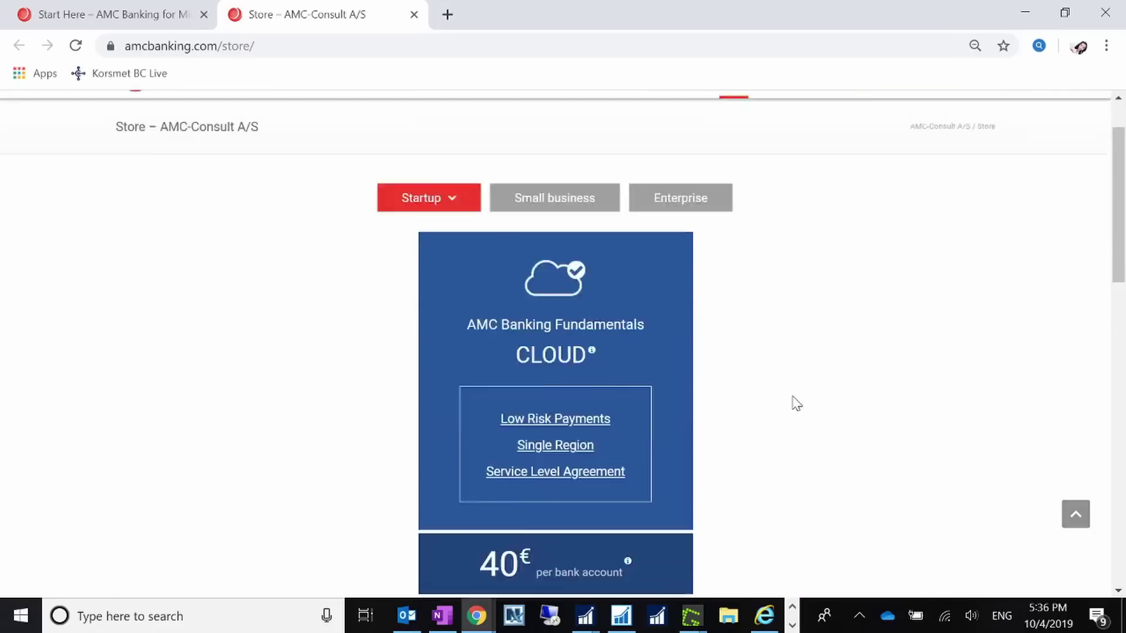
scroll(796, 403, up, 2)
click(977, 107)
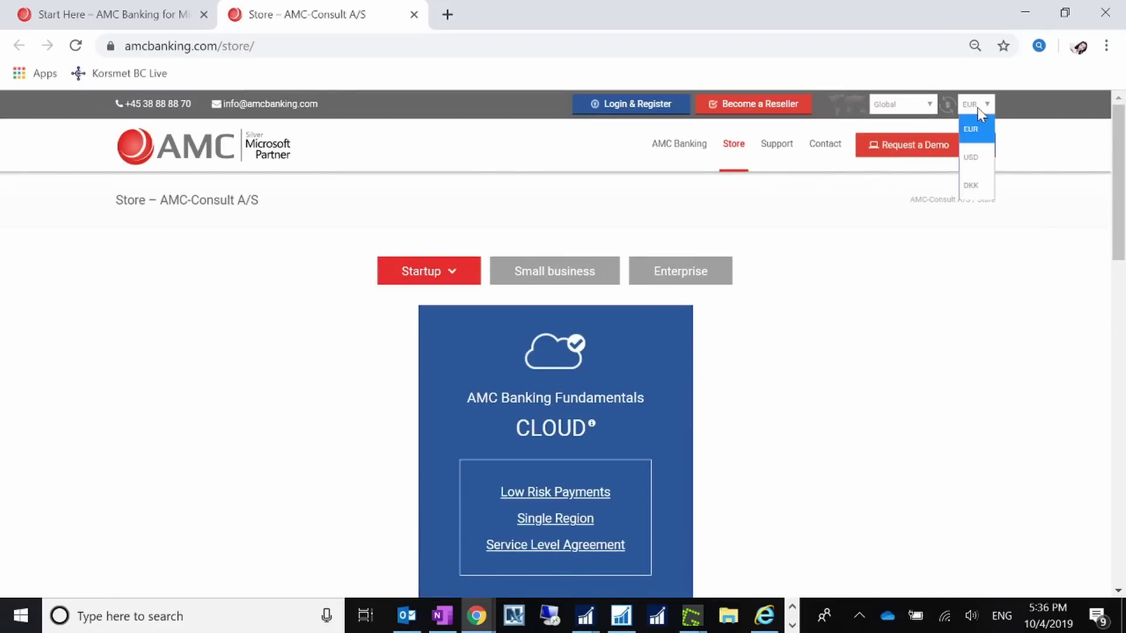
click(975, 156)
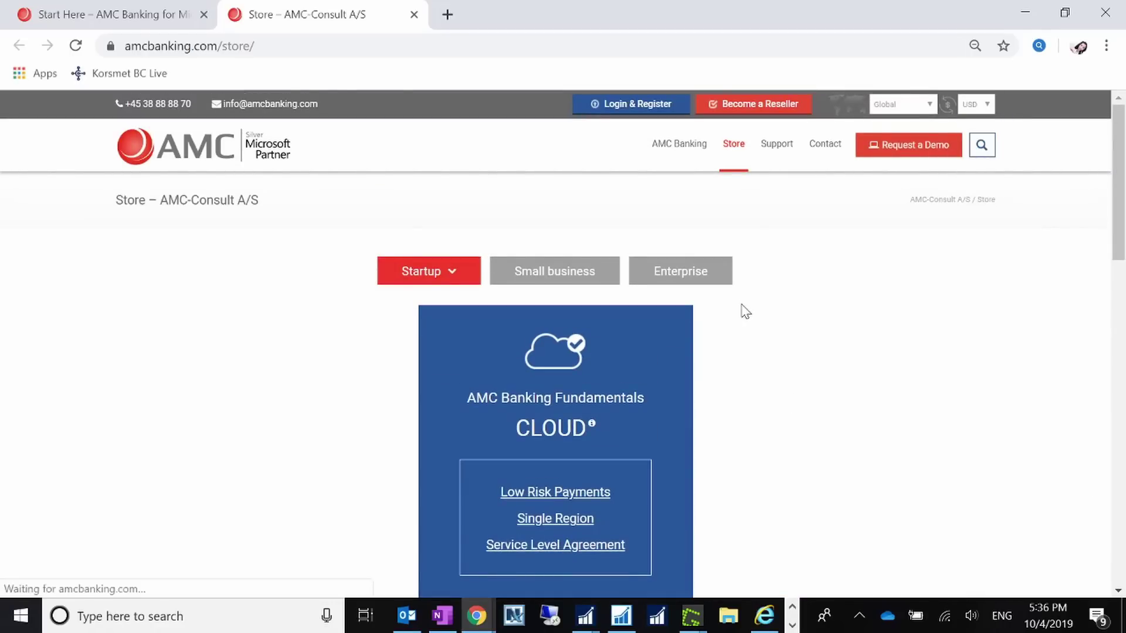
scroll(745, 311, down, 6)
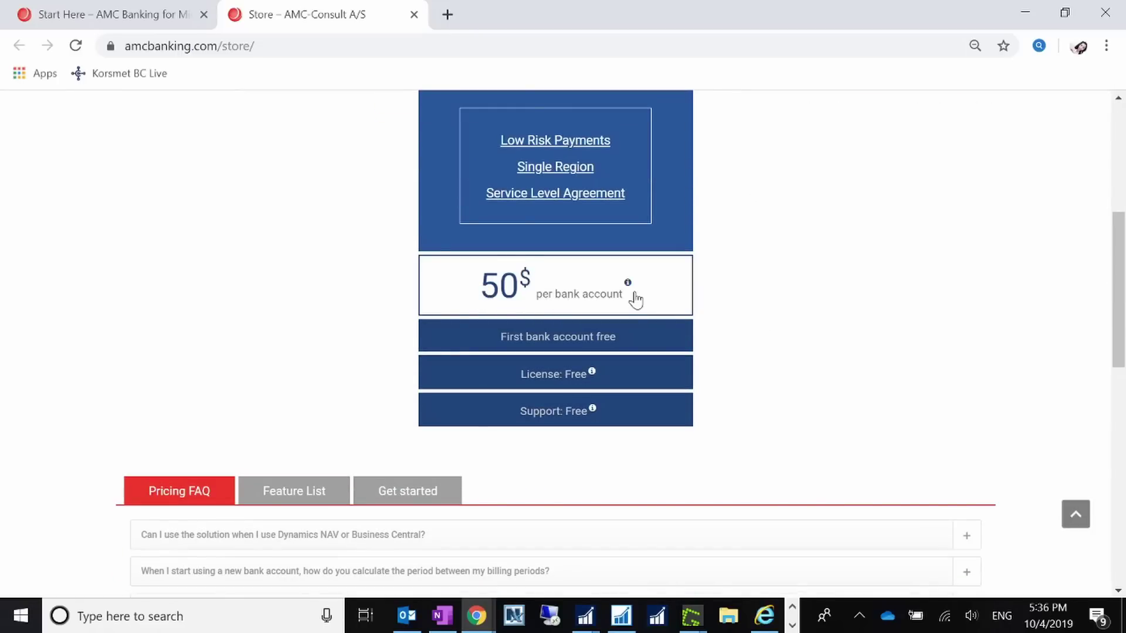
mouse_move(631, 289)
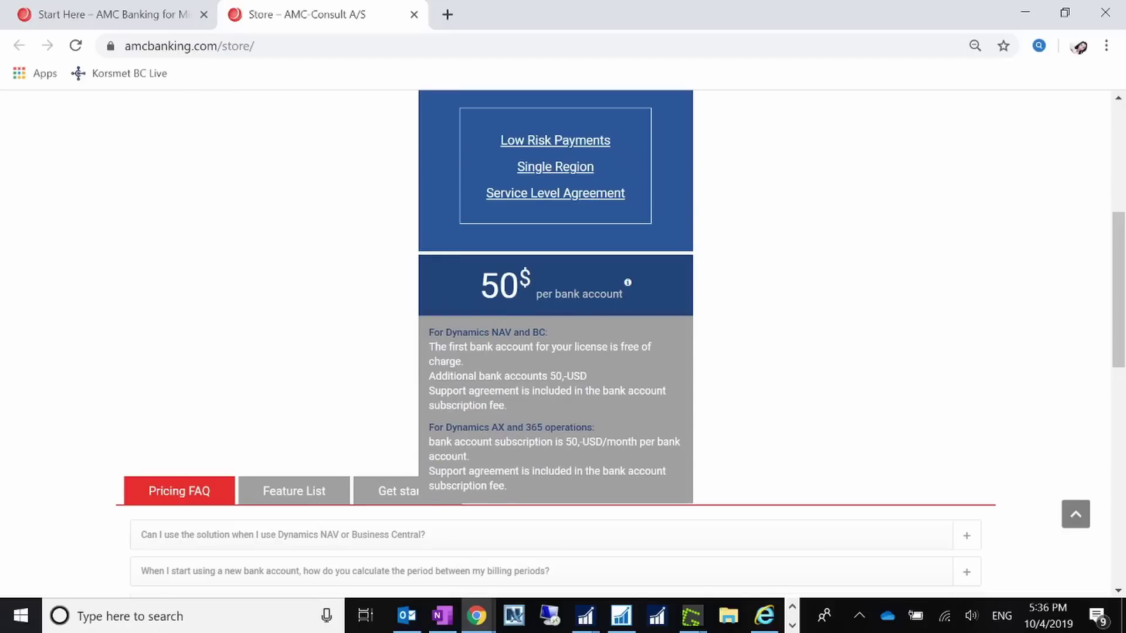
scroll(578, 201, up, 5)
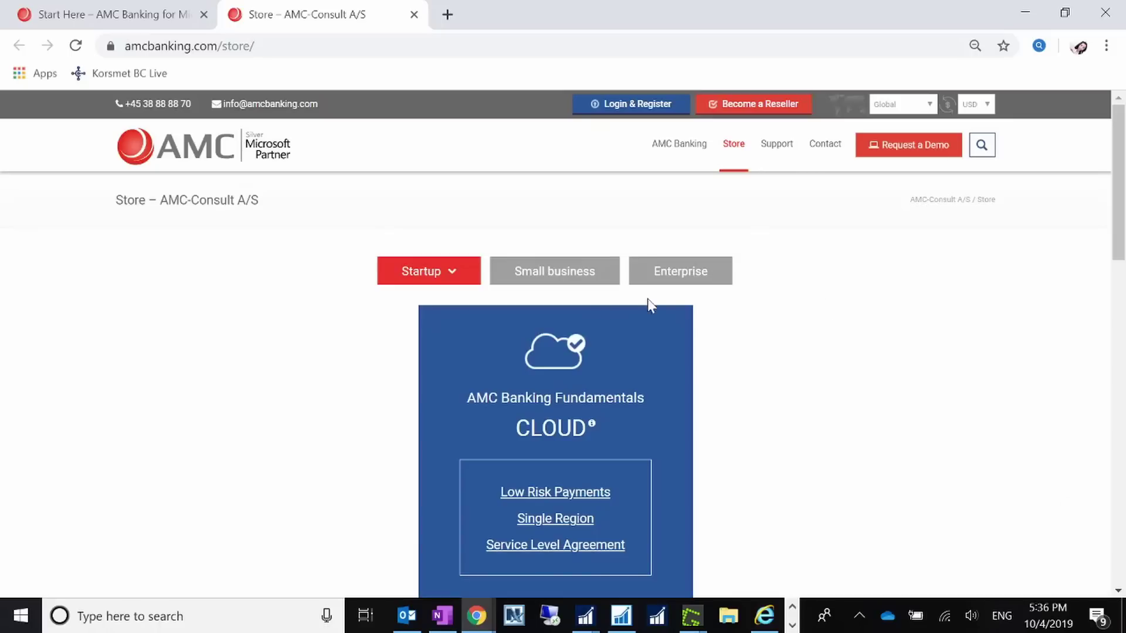
scroll(786, 412, down, 5)
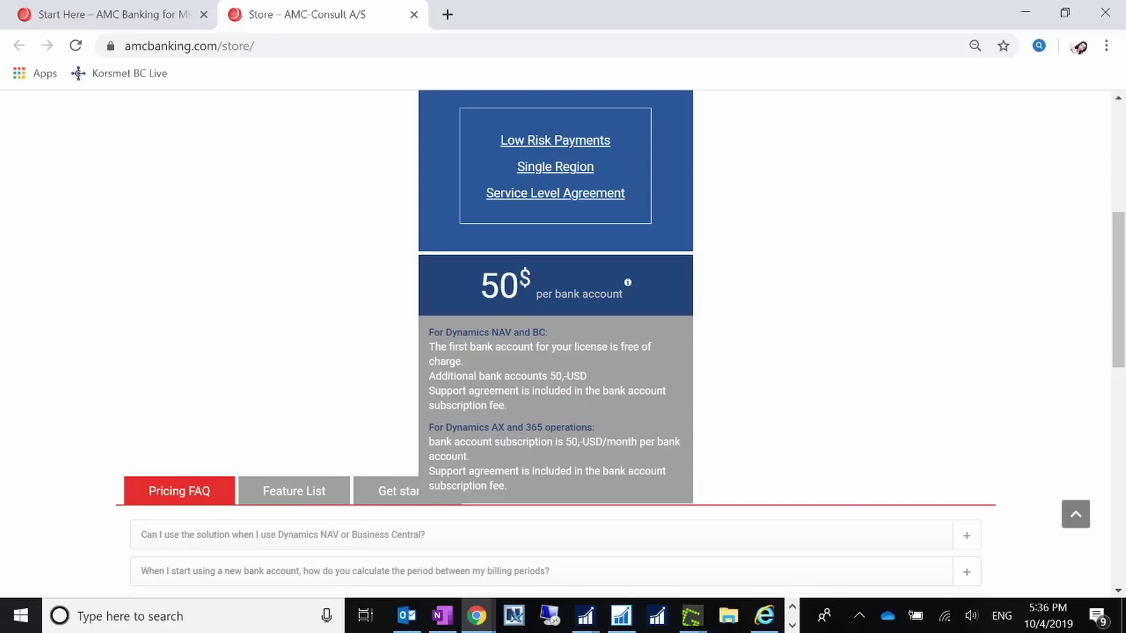
scroll(720, 436, up, 5)
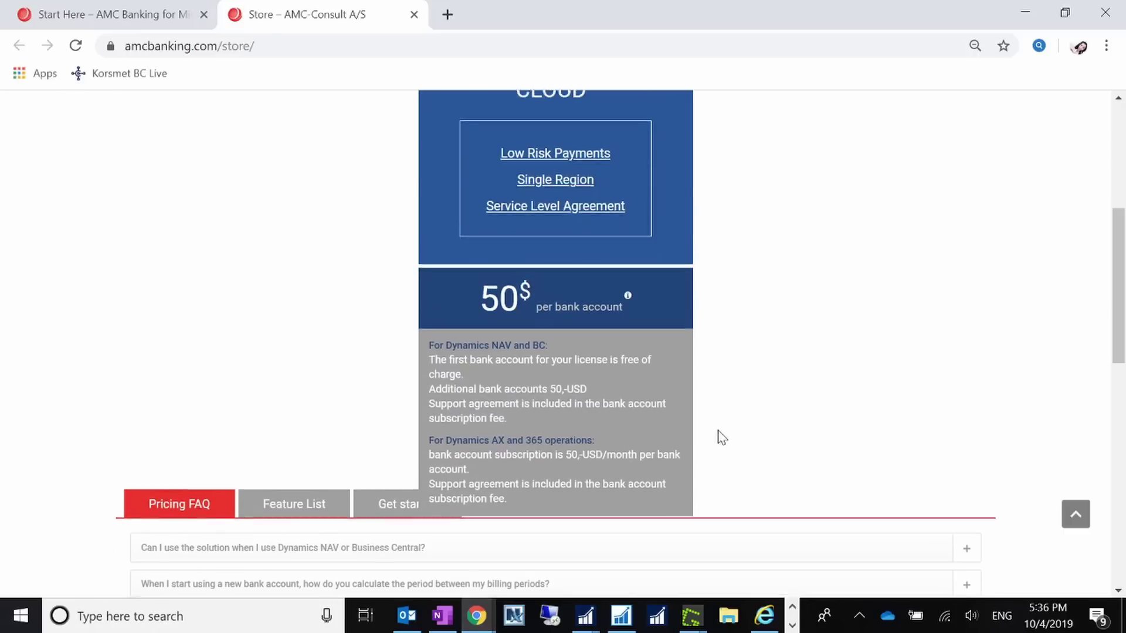
scroll(744, 437, down, 3)
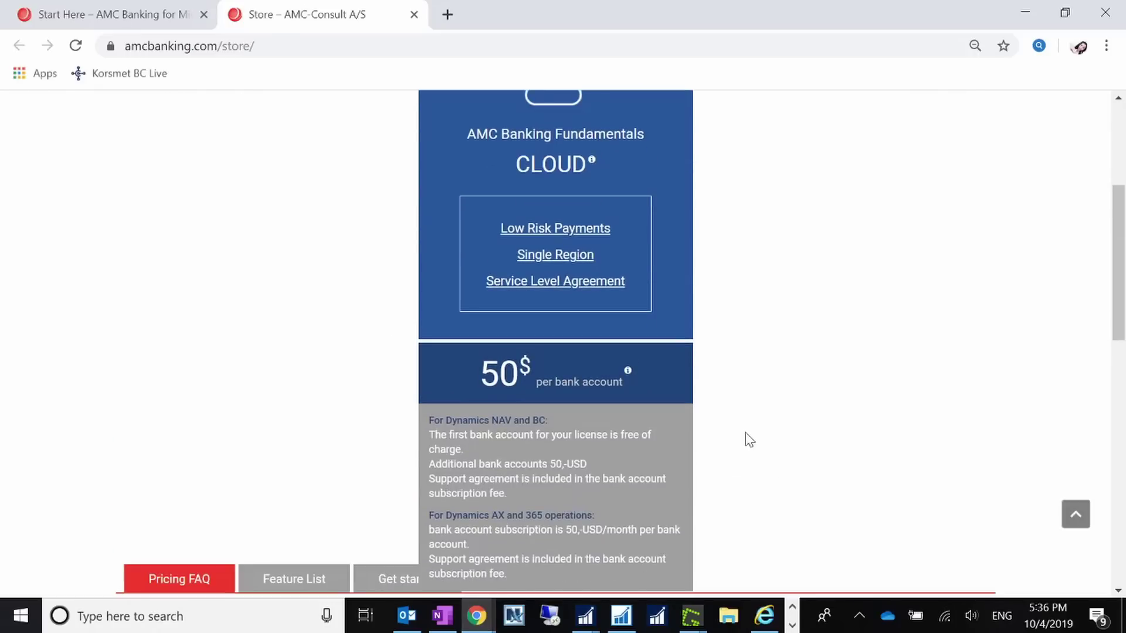
scroll(745, 439, up, 5)
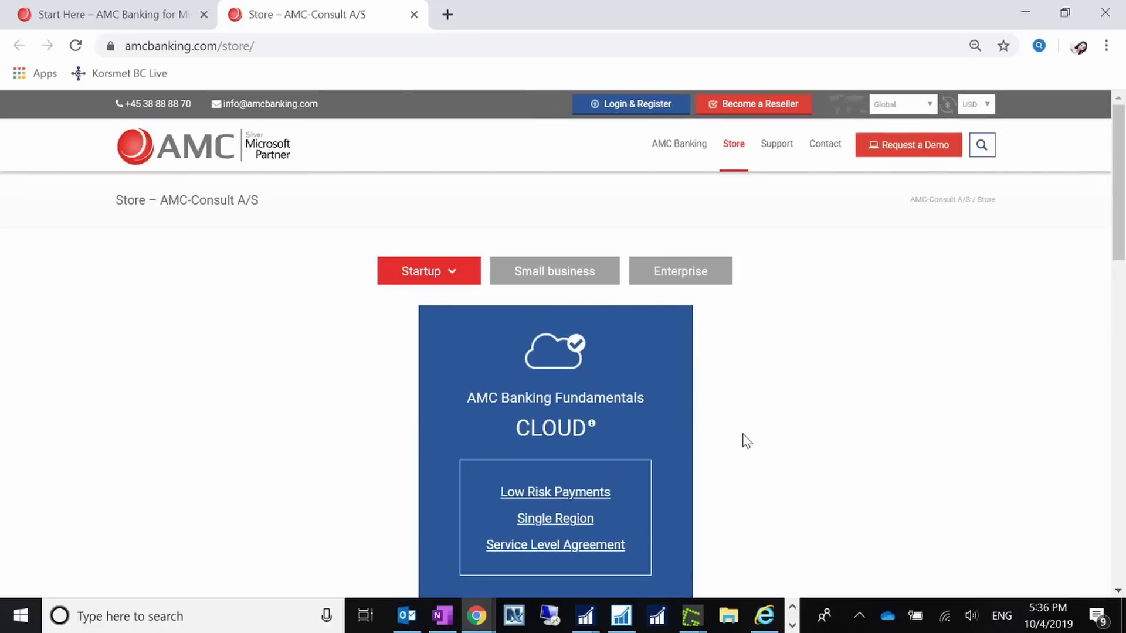
scroll(746, 441, down, 7)
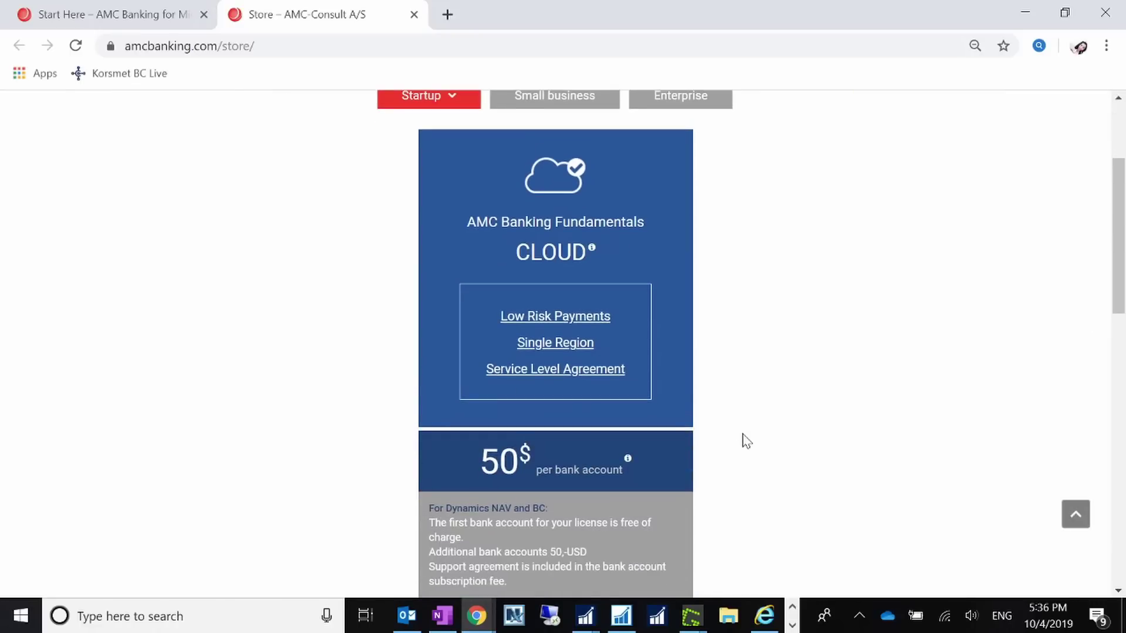
scroll(742, 441, up, 7)
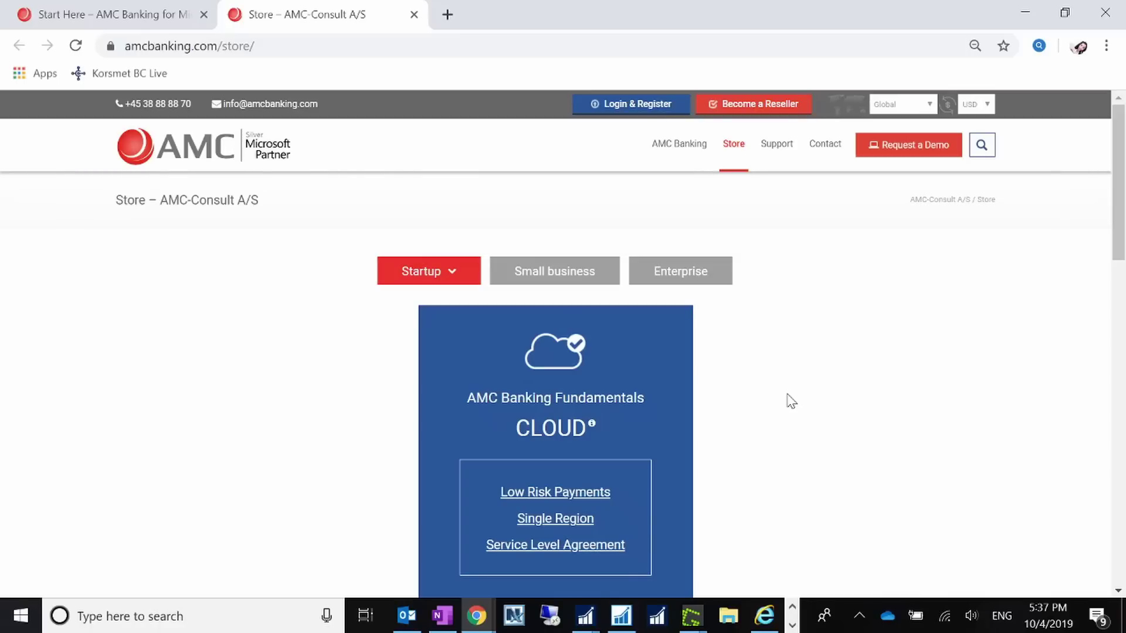
- Review Small business, Enterprise and Startup pricing, then minimize Chrome to return to NAV
click(567, 273)
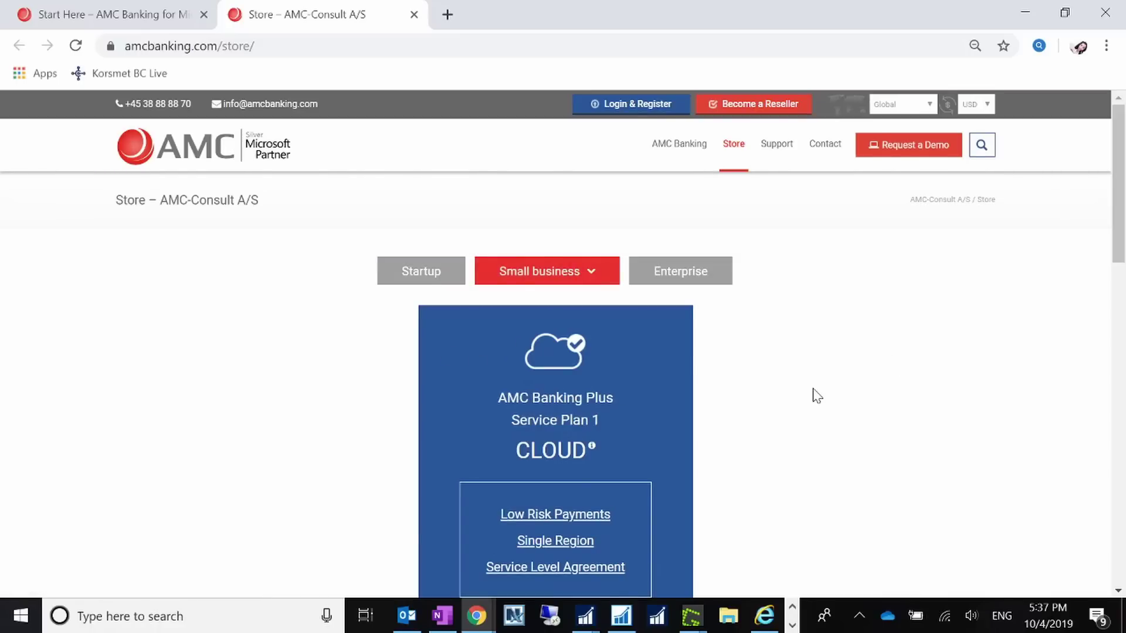
scroll(814, 395, down, 8)
scroll(742, 264, up, 8)
scroll(805, 343, down, 7)
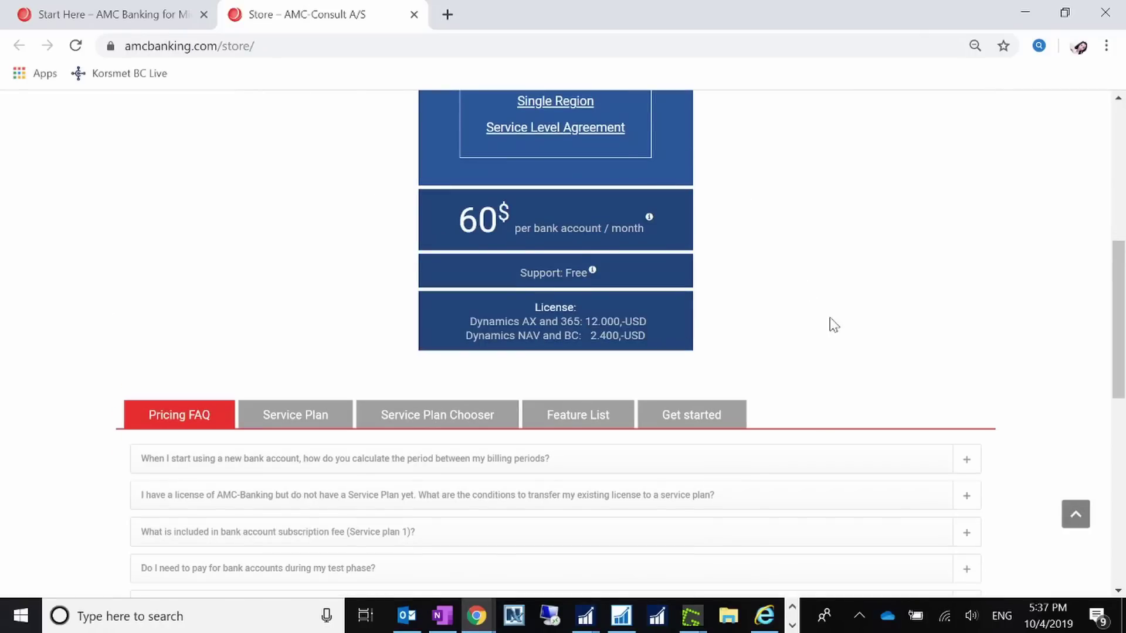
scroll(837, 327, up, 6)
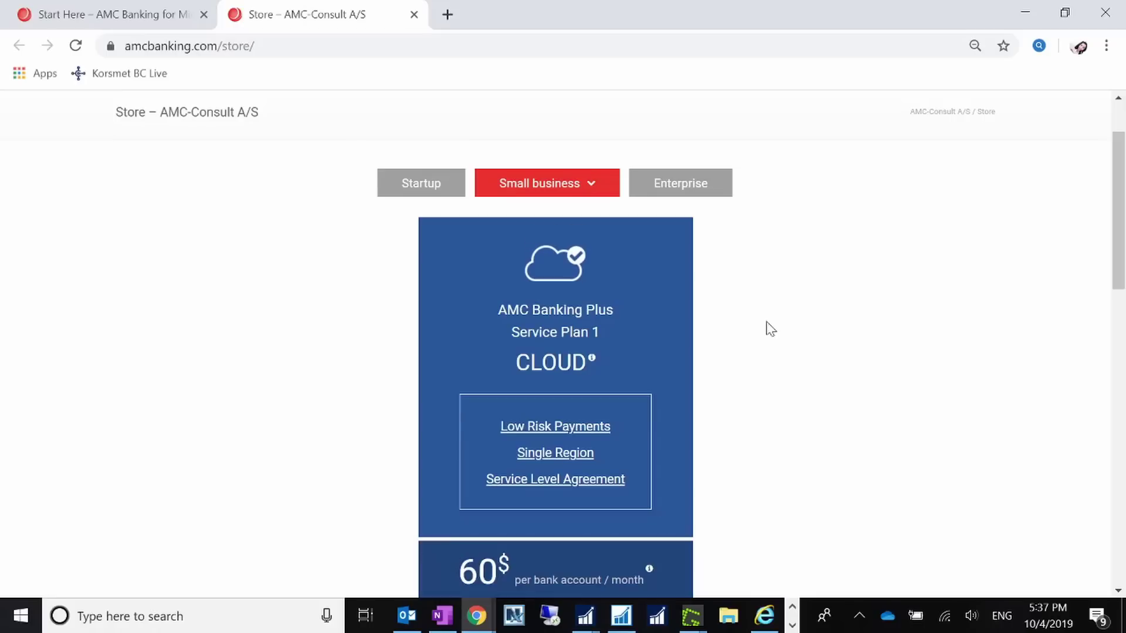
click(679, 182)
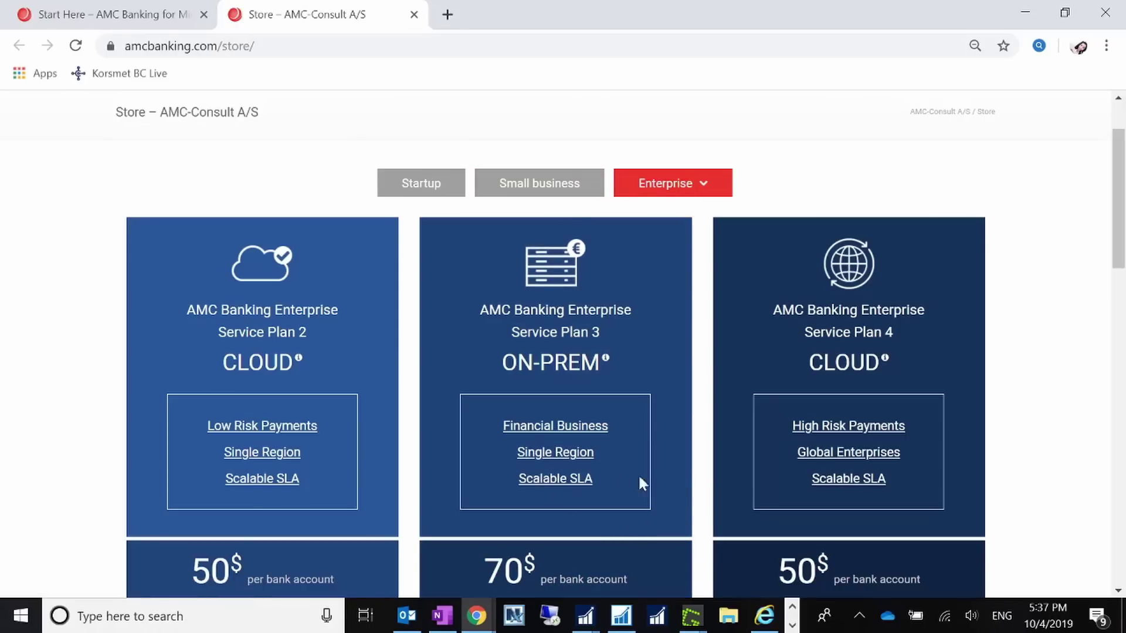
click(431, 188)
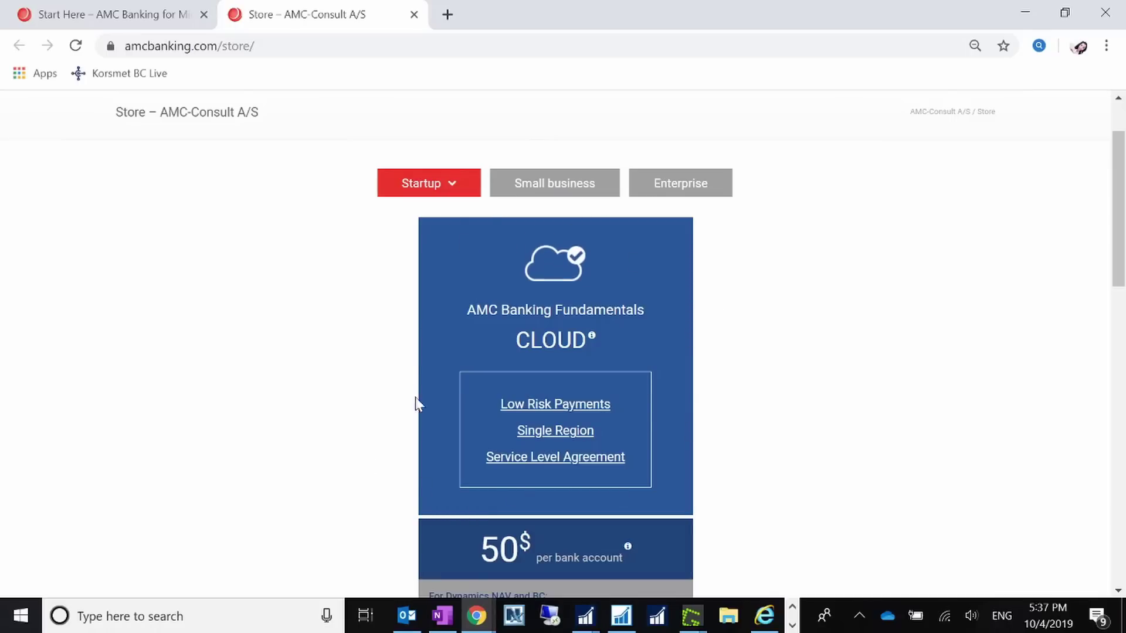
click(1023, 13)
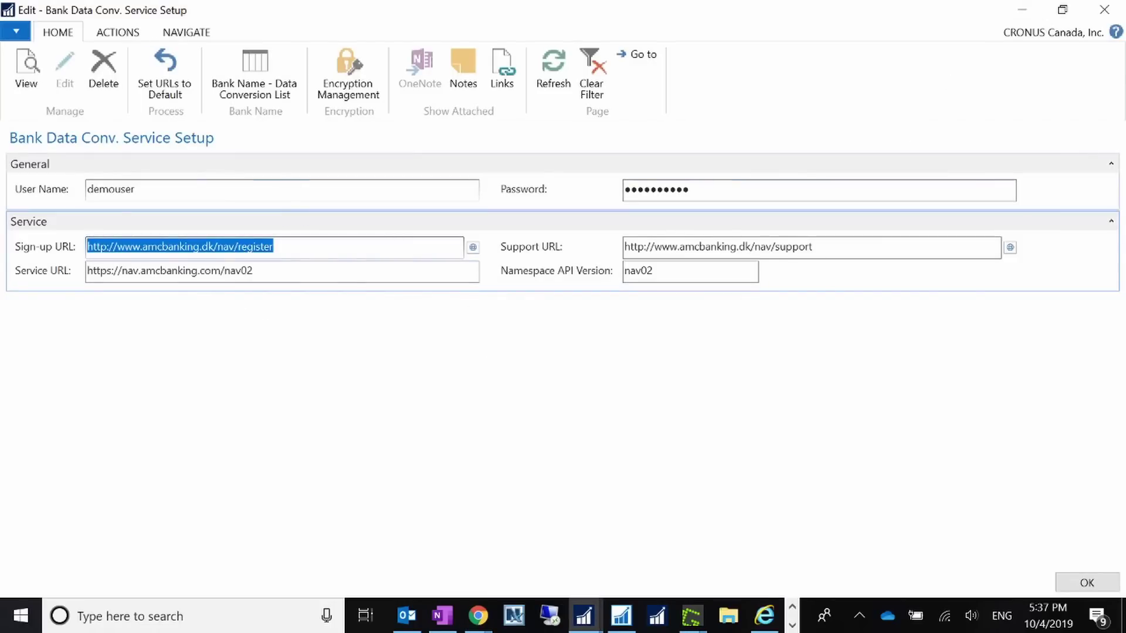
- Check the stored user name and password, close the setup with OK, and search 'bank accounts'
click(88, 196)
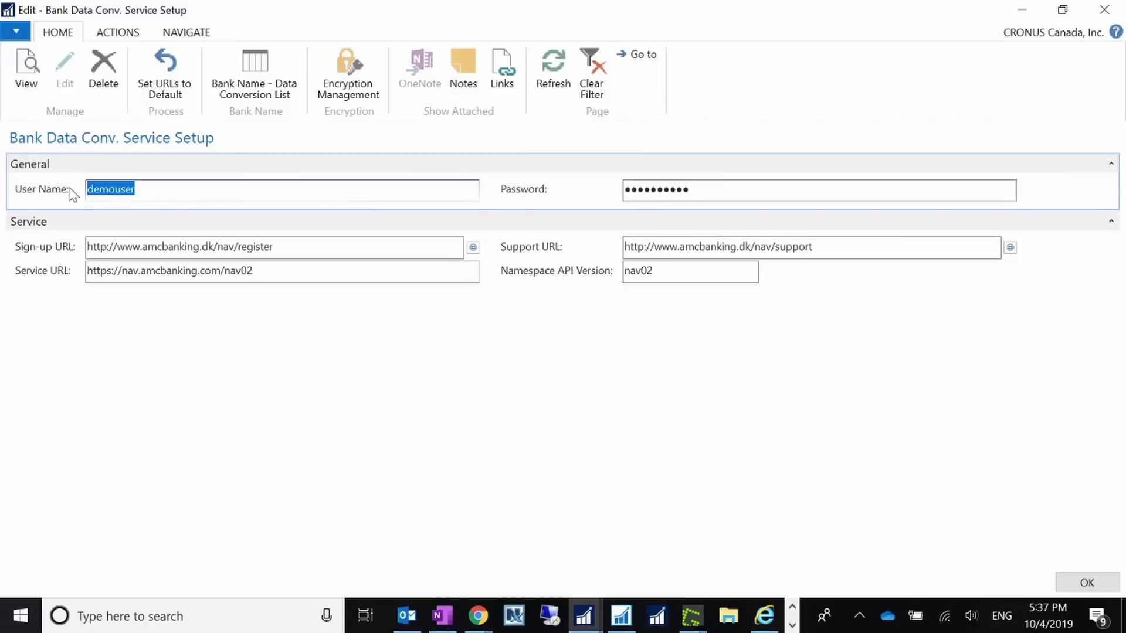
click(741, 186)
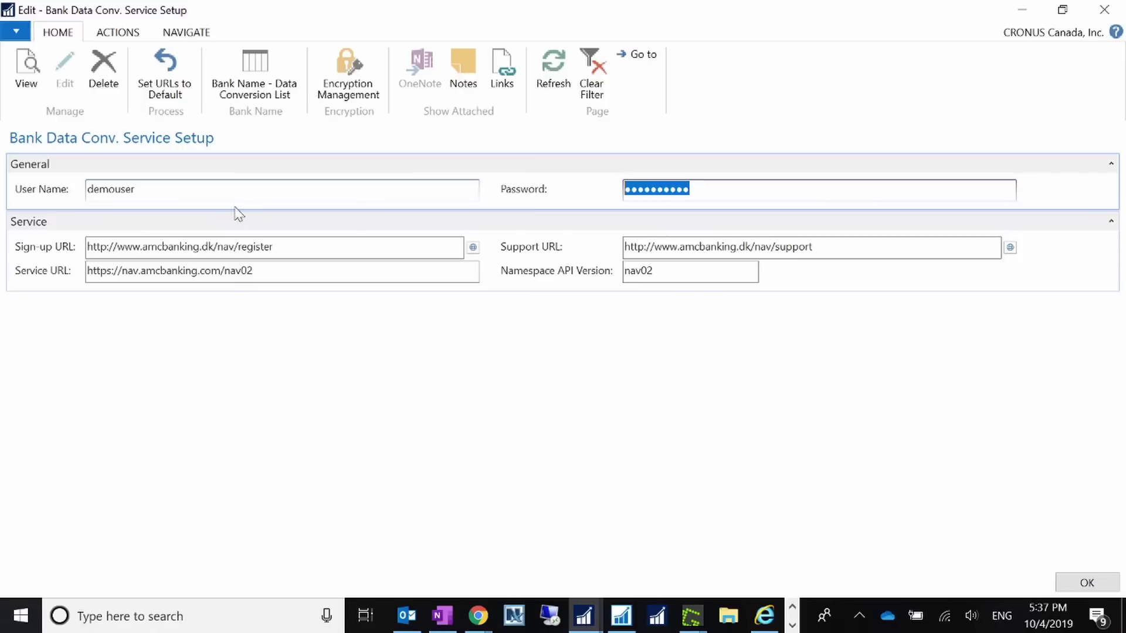
key(shift+Tab)
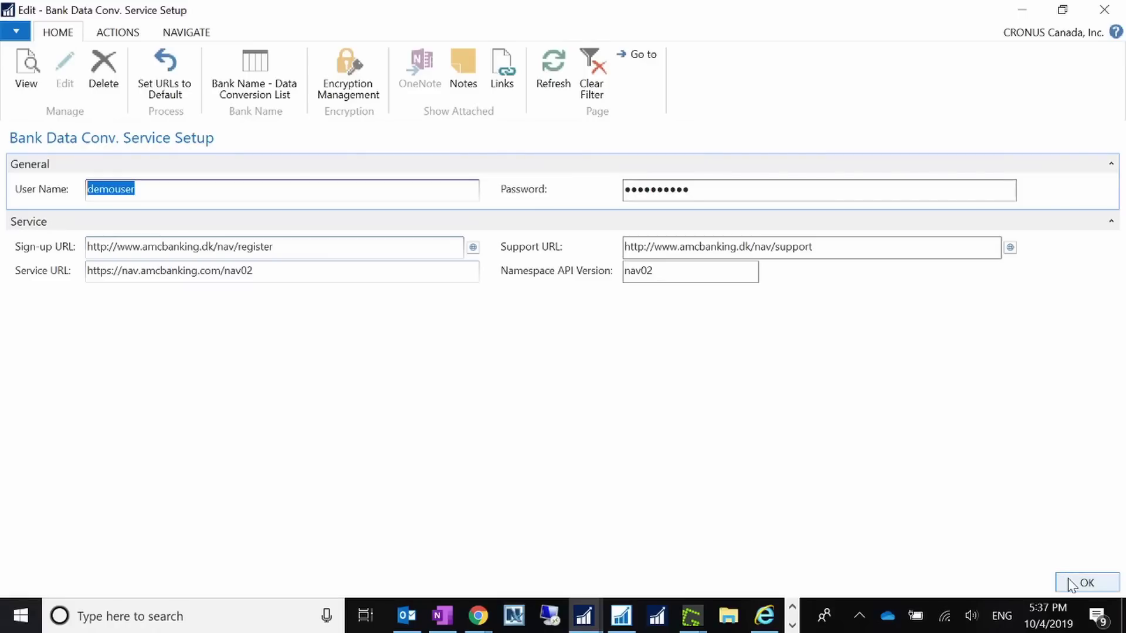
click(1086, 584)
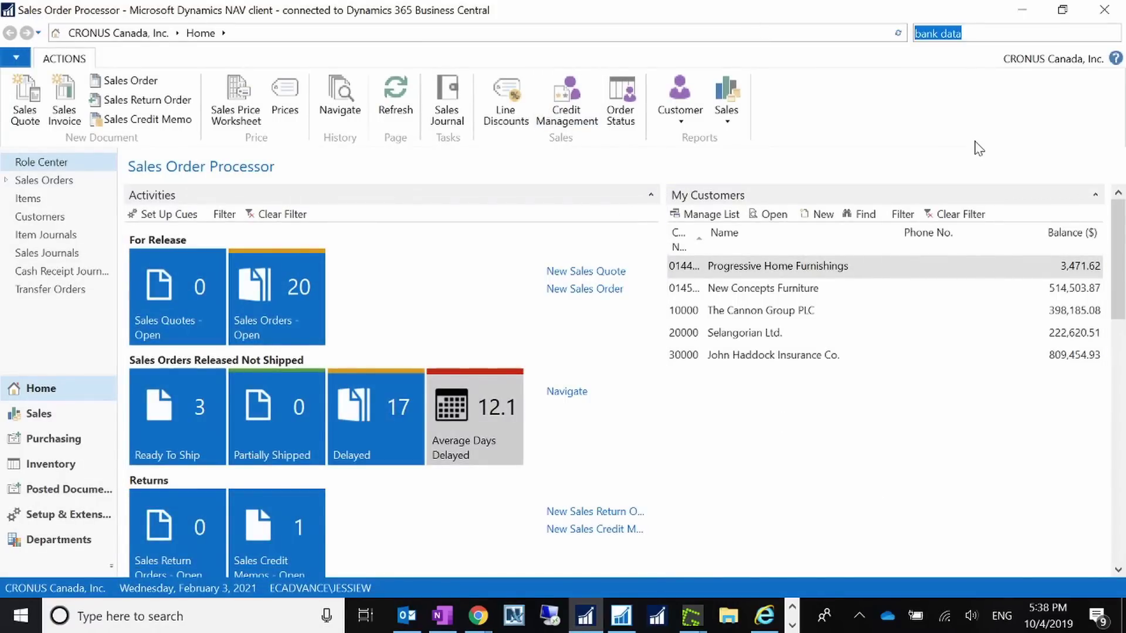
text(a)
text(bank ac)
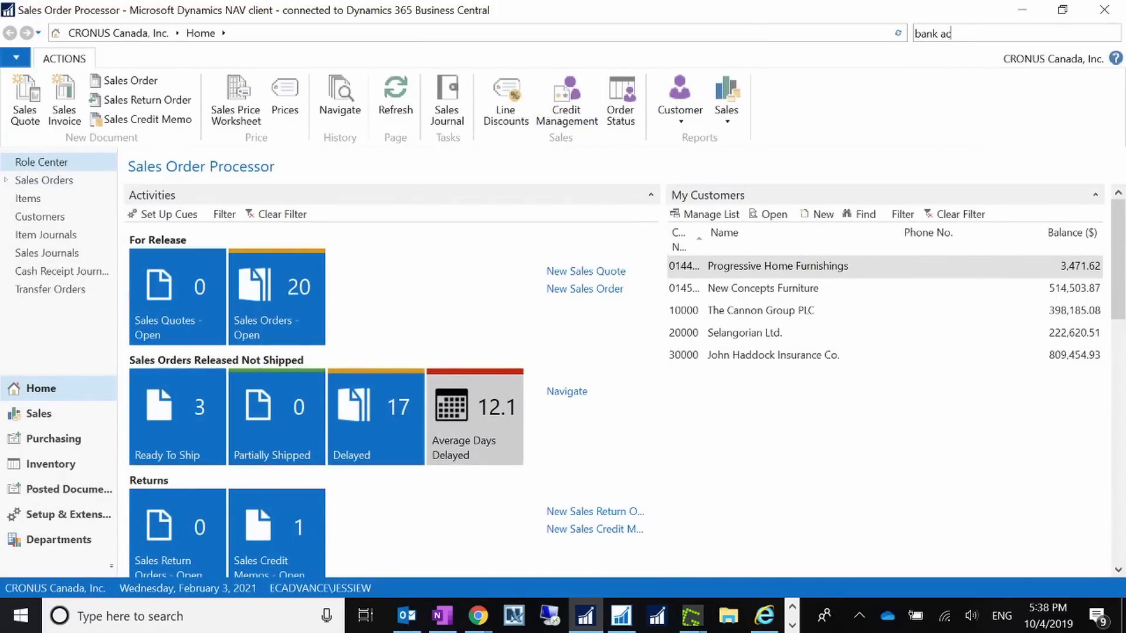
text(counts)
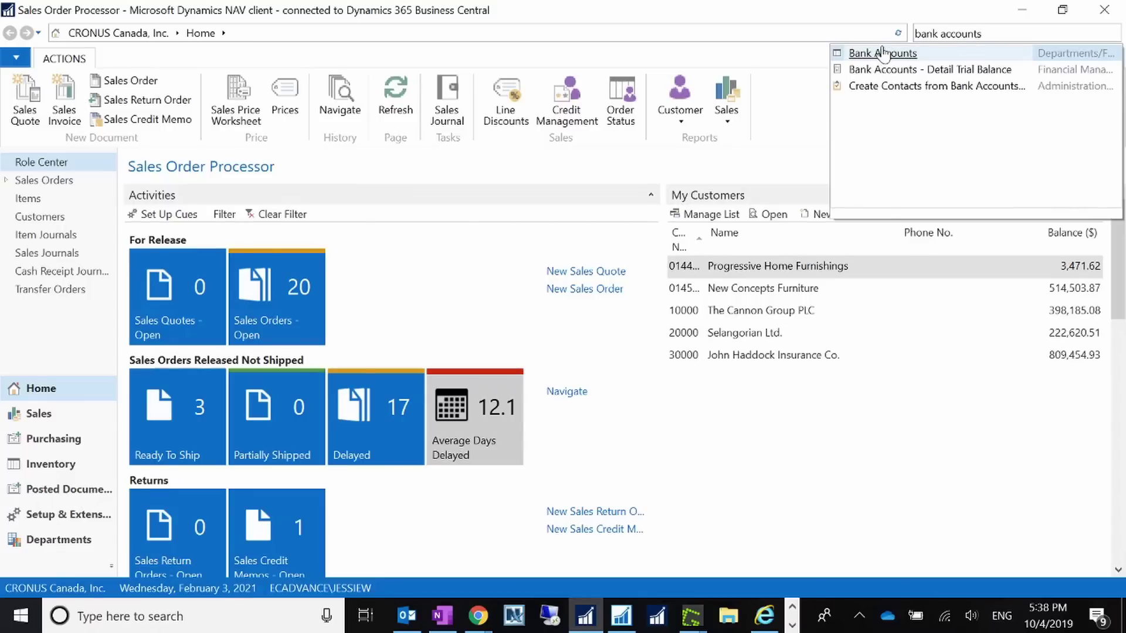
- Open Bank Accounts, edit WWB-TRANSFERS, and list its Bank Name - Data Conversion choices
click(884, 54)
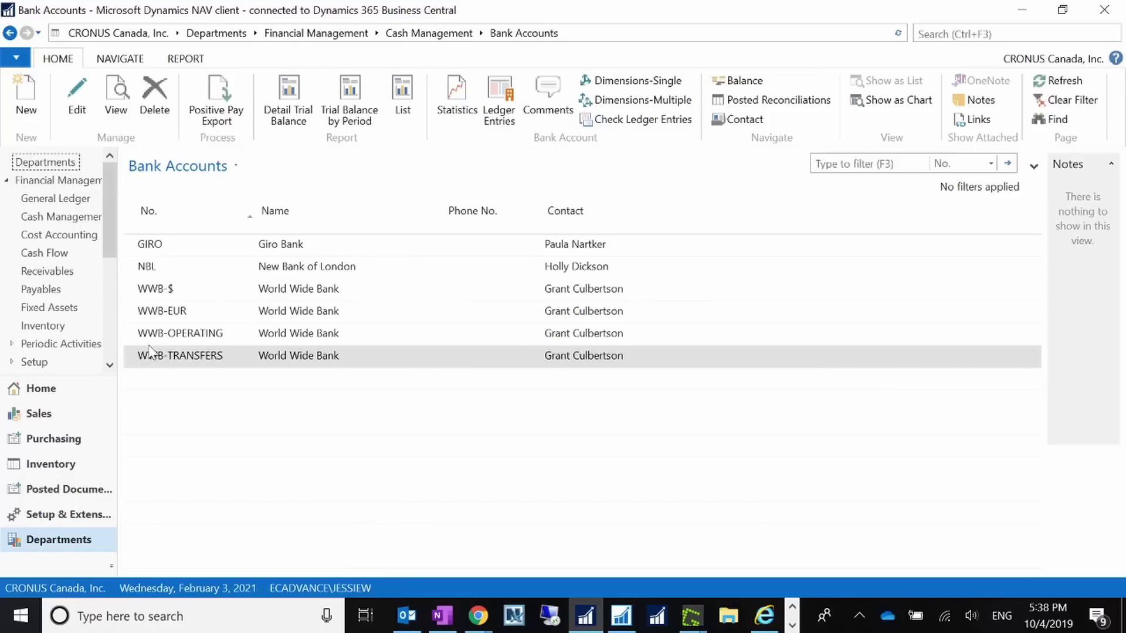
drag(256, 212, 274, 212)
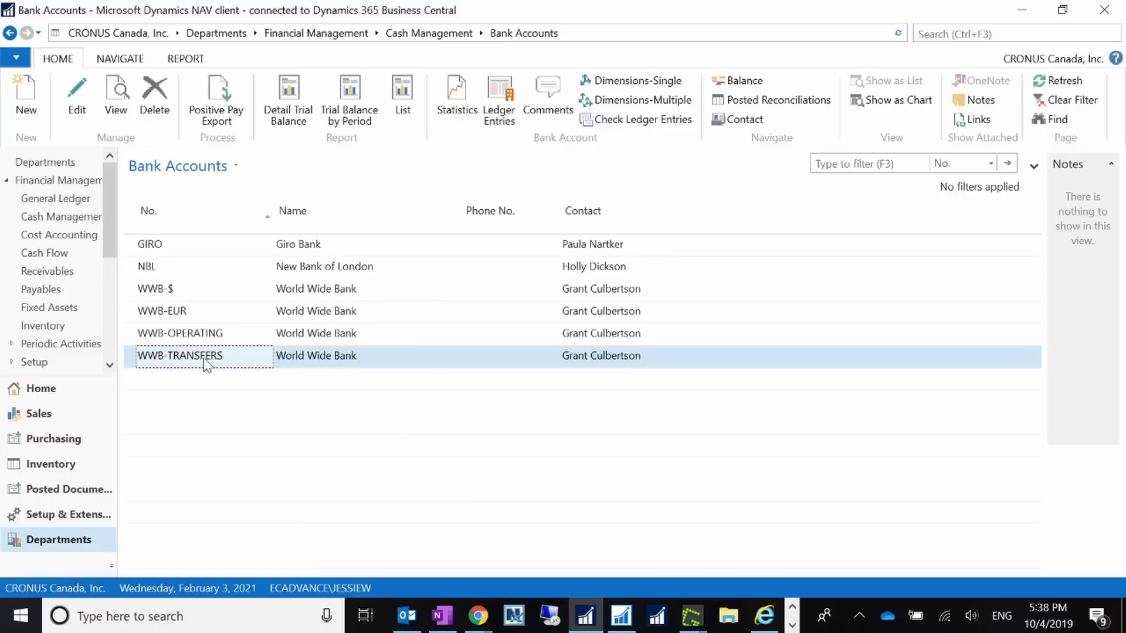
click(78, 108)
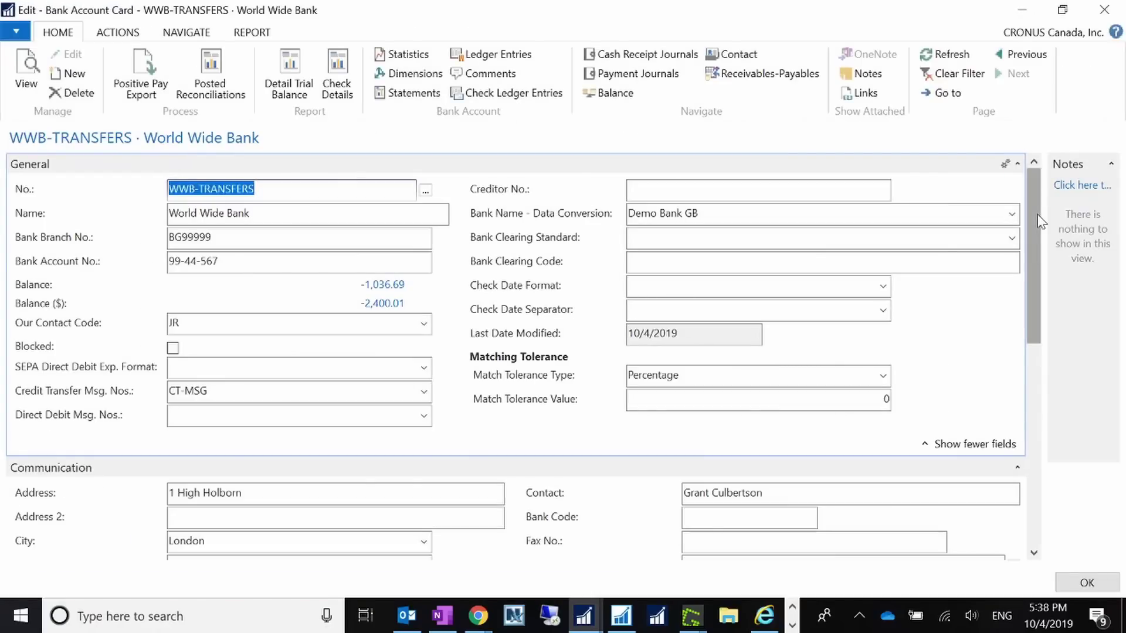
click(663, 214)
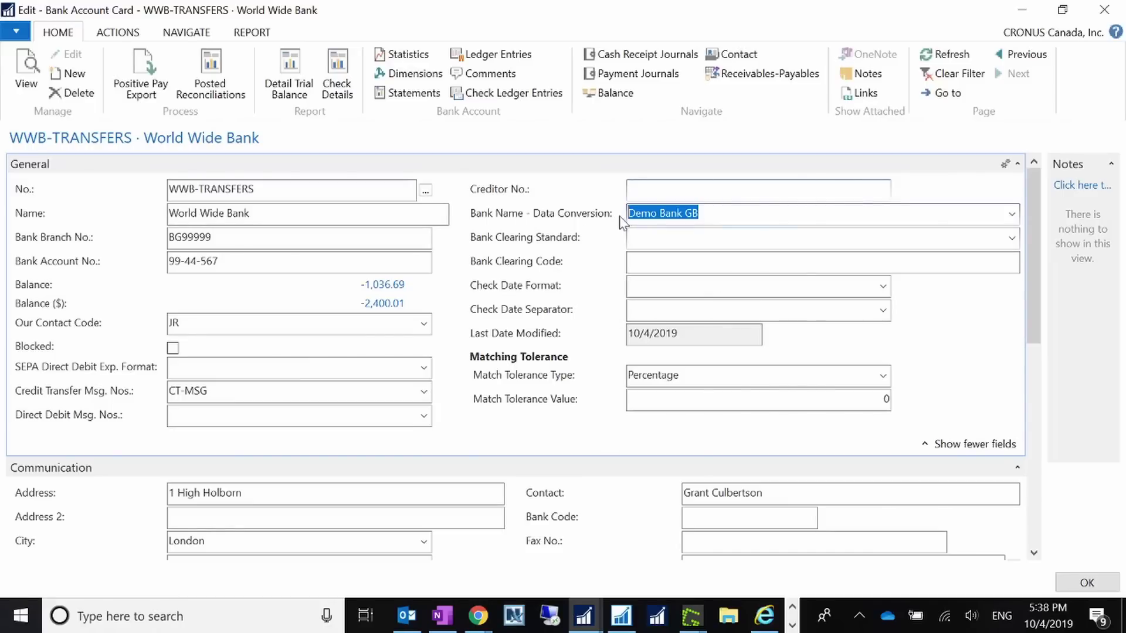
click(1011, 215)
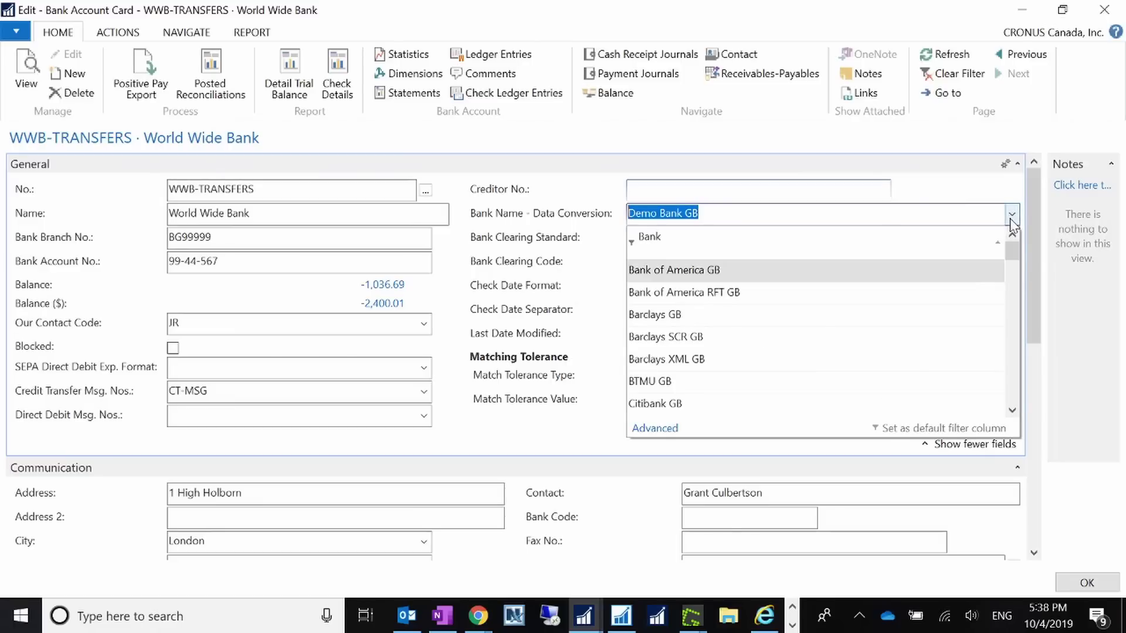
- Open the full data-conversion bank list and filter it to Country/Region Code CA
click(668, 430)
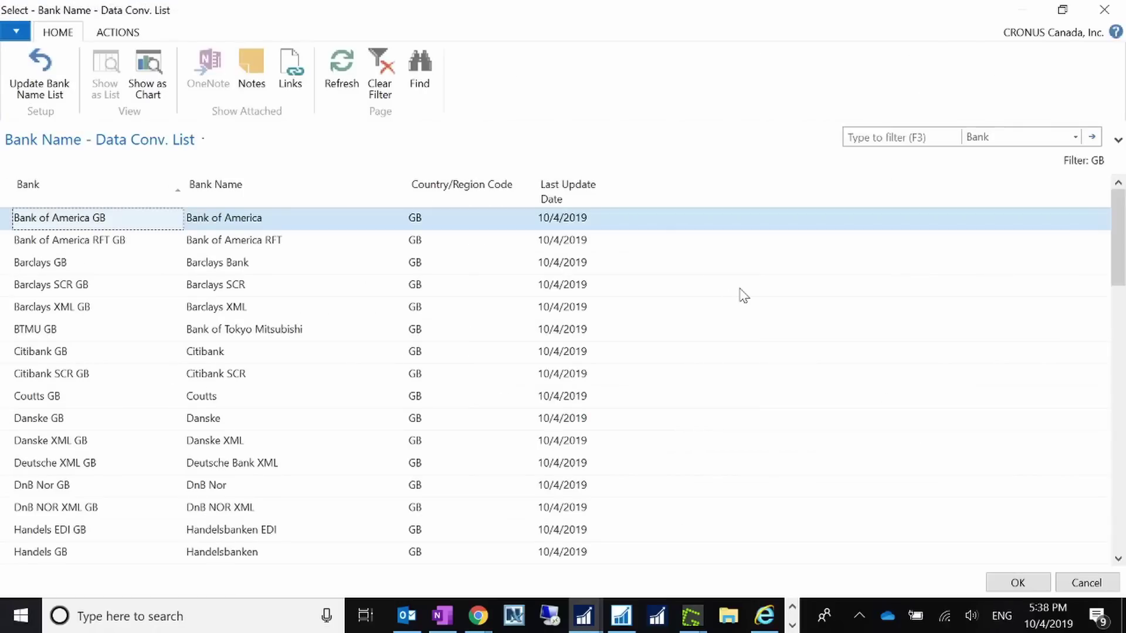
click(1020, 139)
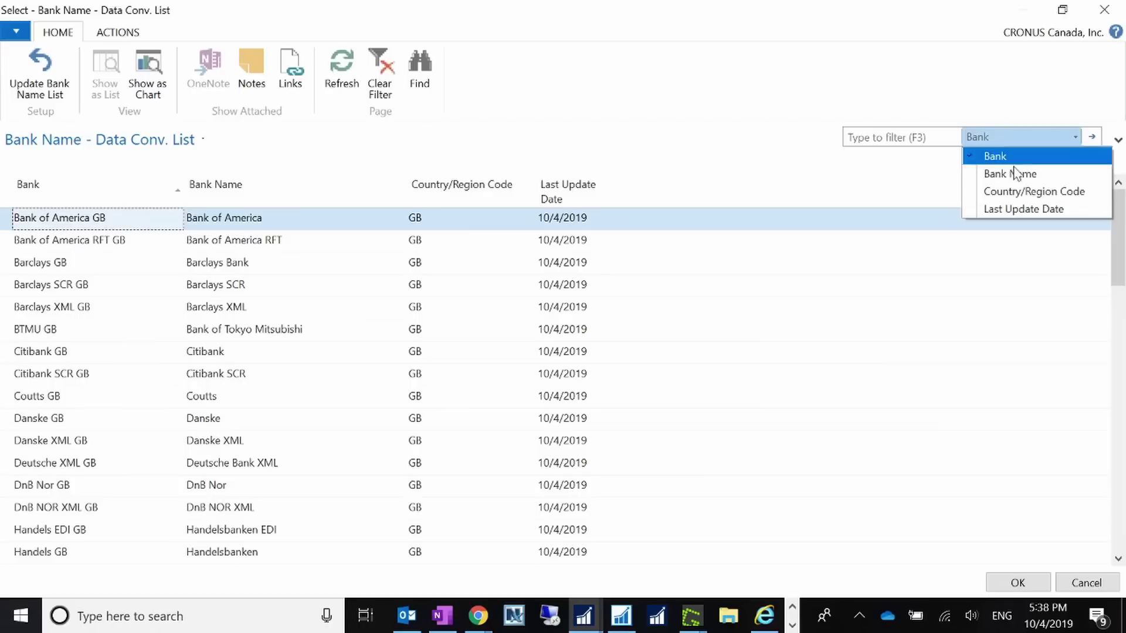
click(1017, 173)
click(903, 139)
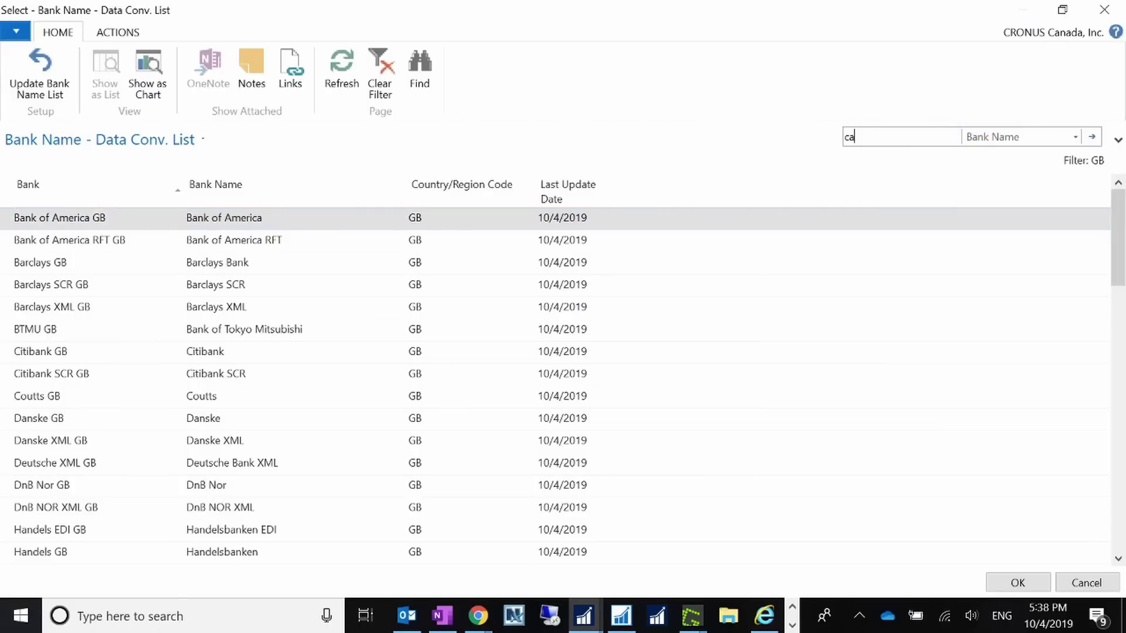
key(Return)
click(973, 137)
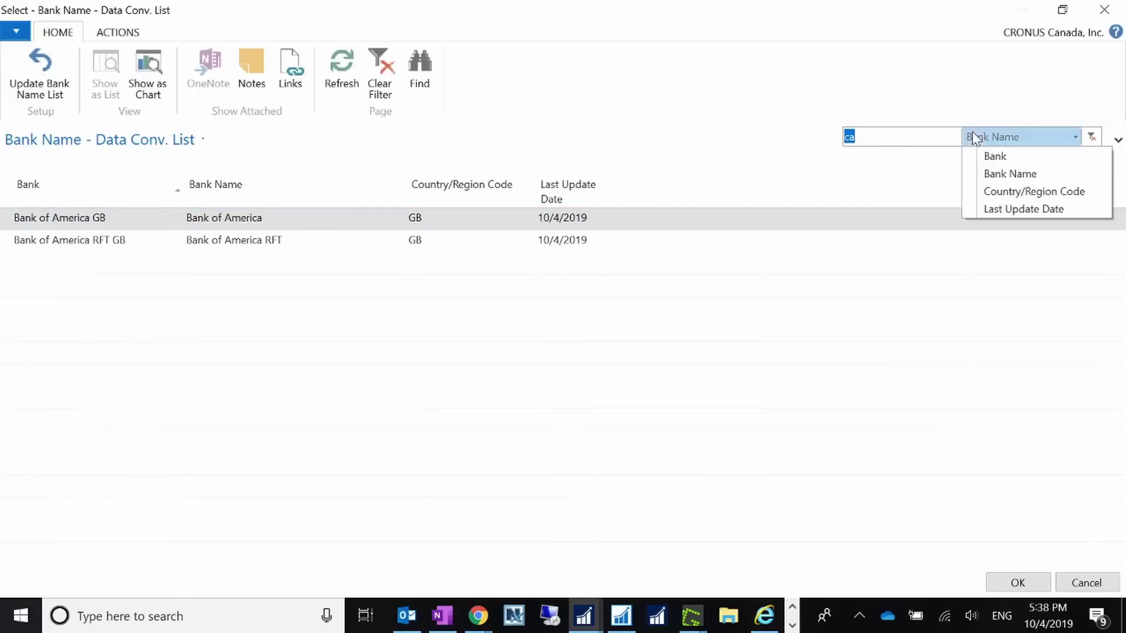
click(975, 191)
key(Return)
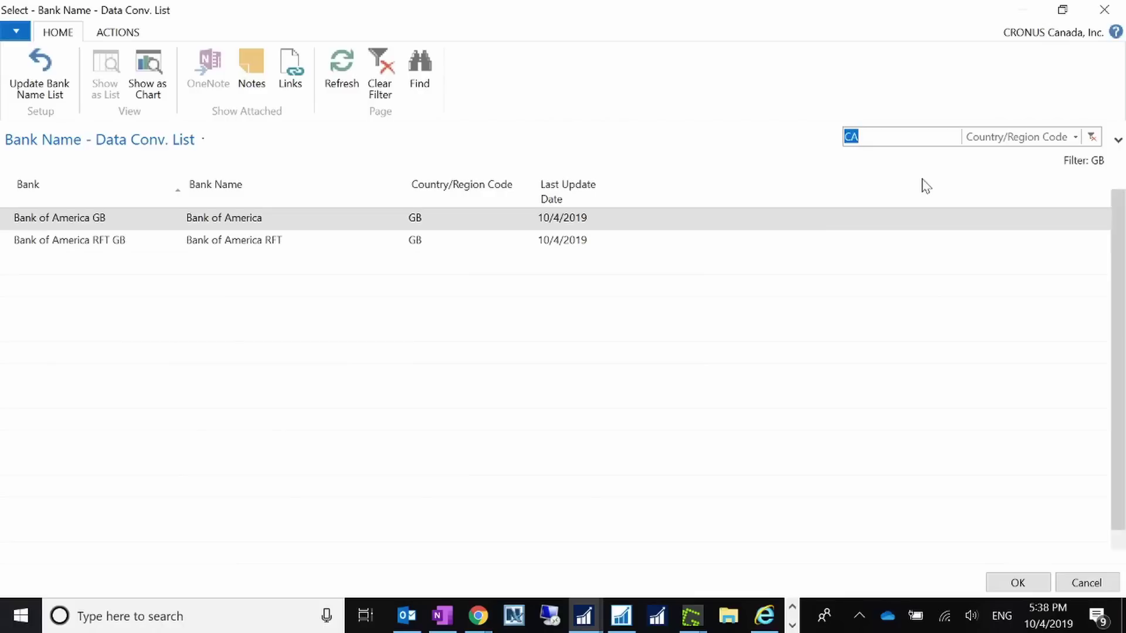
- Browse the Canadian banks, then close the list without choosing one
scroll(269, 373, down, 1)
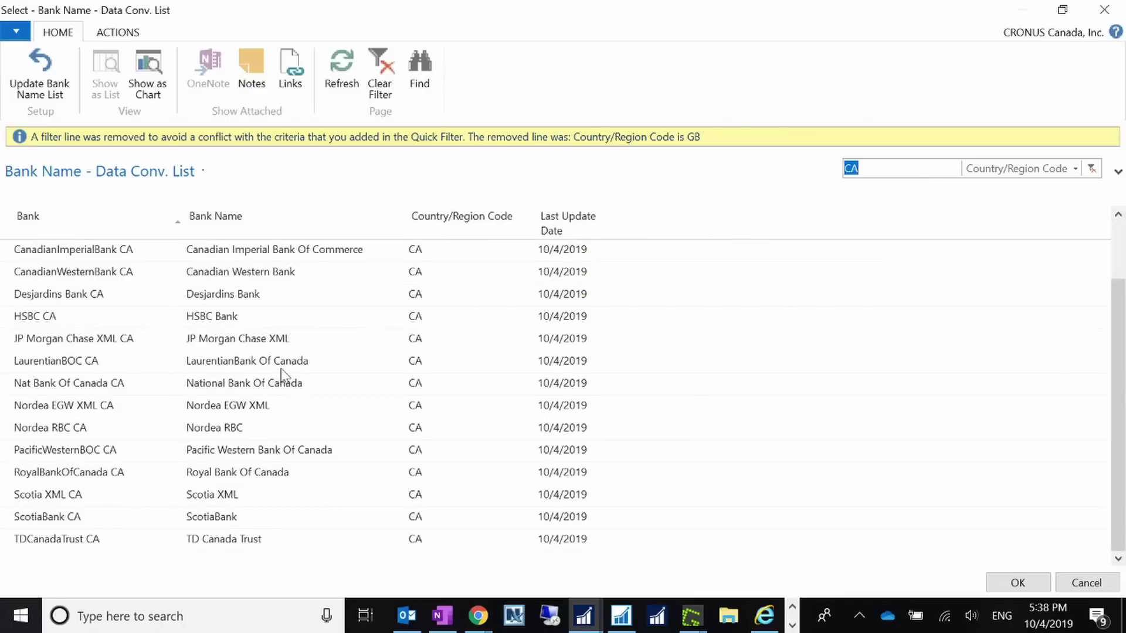
scroll(302, 387, up, 1)
scroll(293, 373, down, 1)
scroll(441, 421, up, 1)
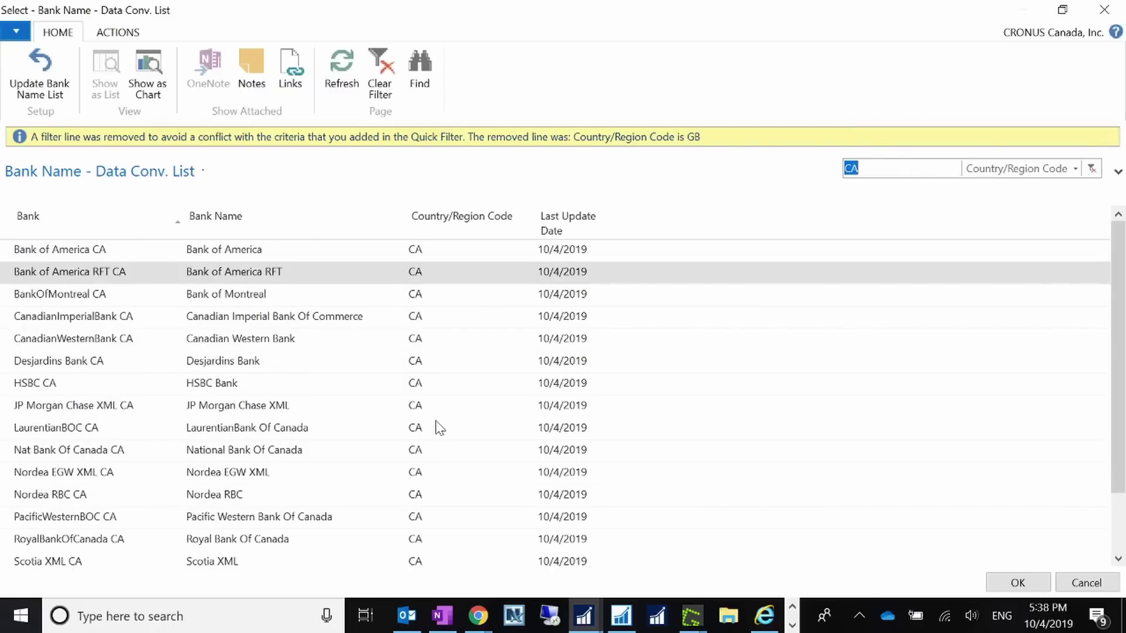
scroll(439, 426, down, 1)
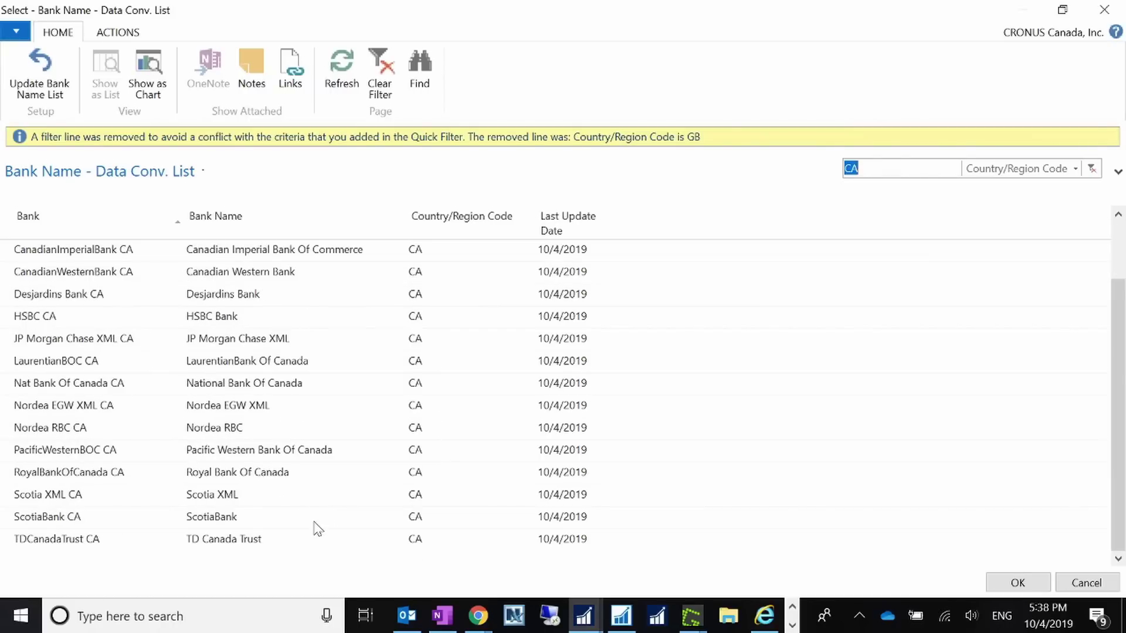
scroll(313, 317, up, 1)
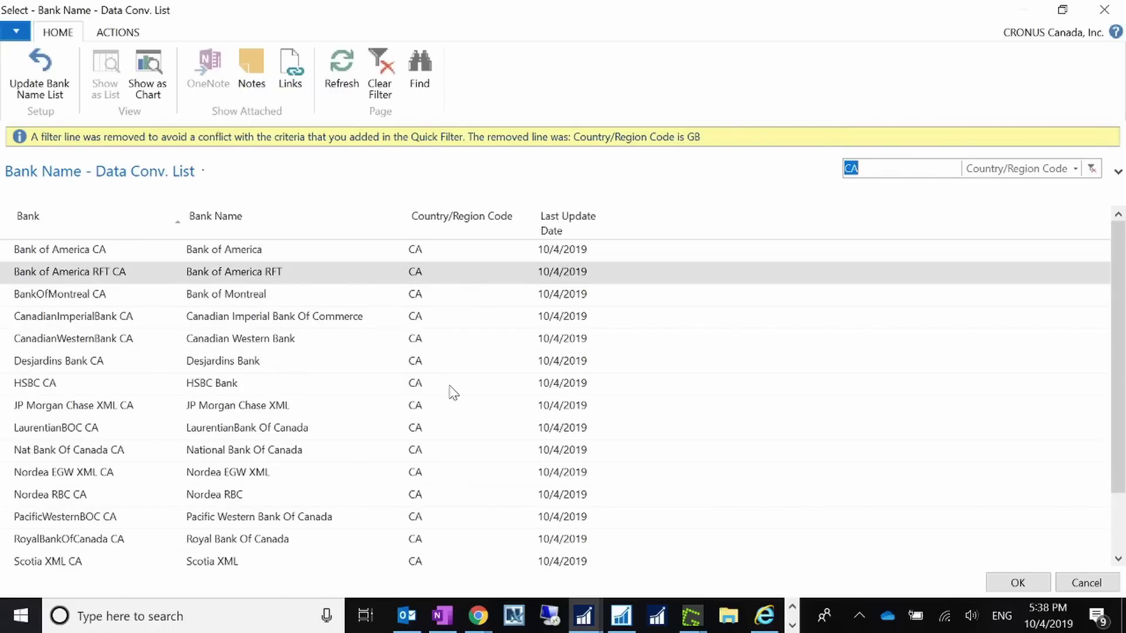
scroll(414, 450, down, 1)
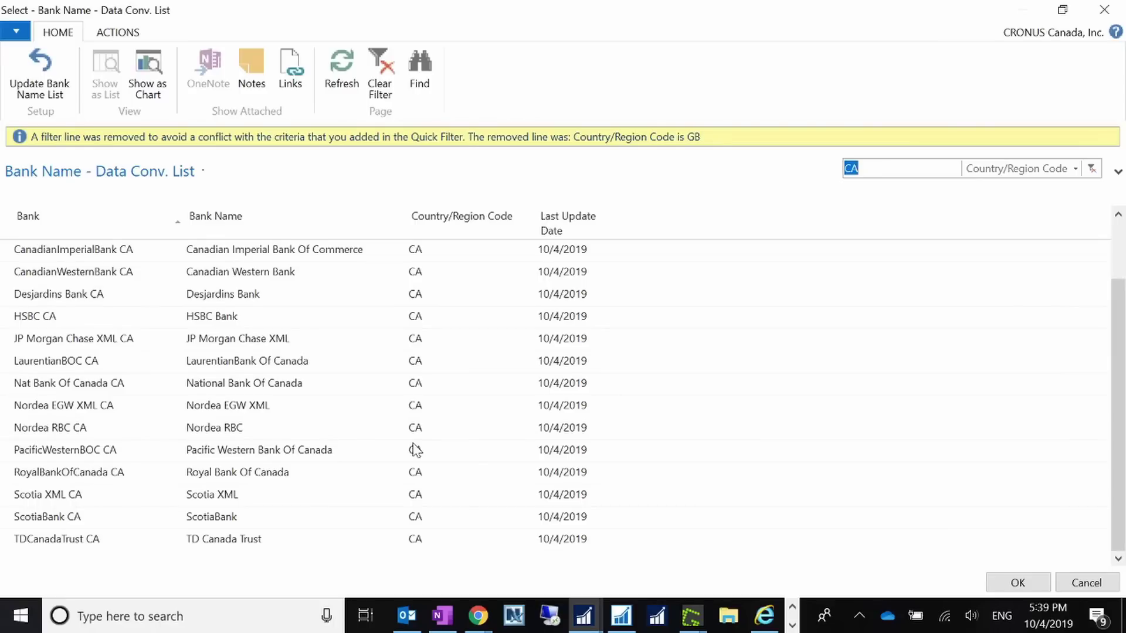
scroll(762, 405, up, 1)
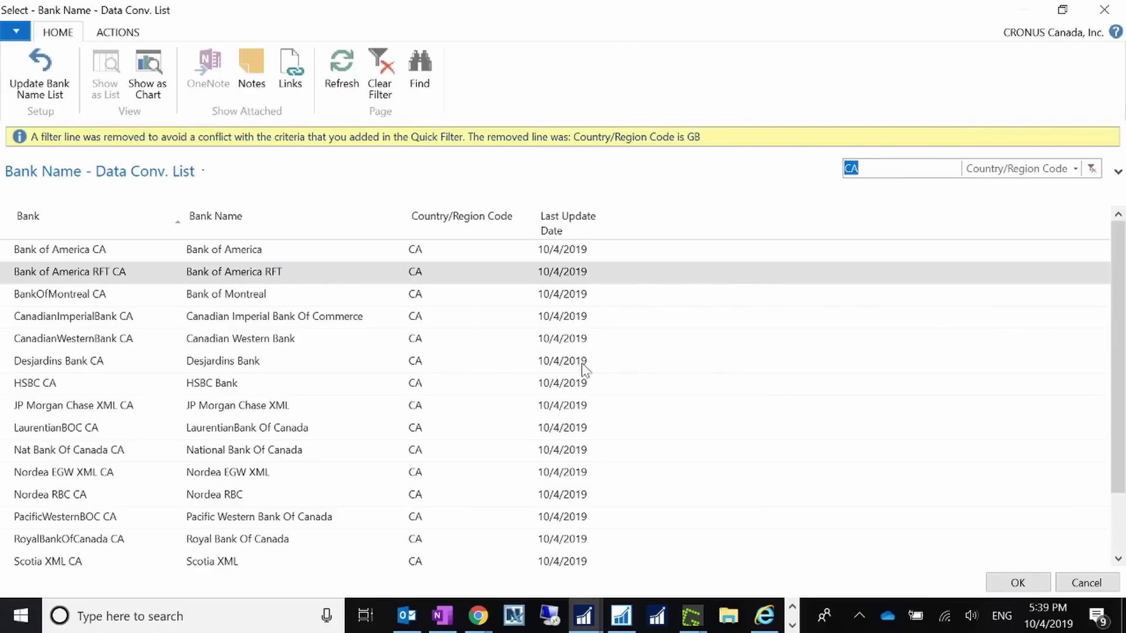
click(1106, 12)
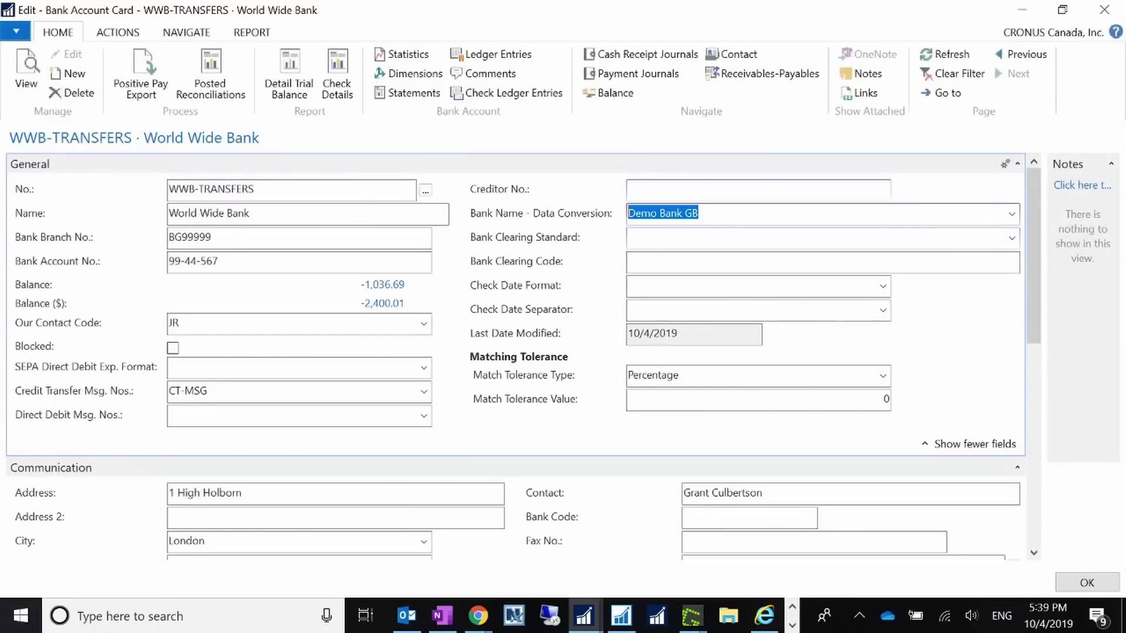
- Reopen the data-conversion bank choices and dismiss them, keeping Demo Bank GB
click(1006, 215)
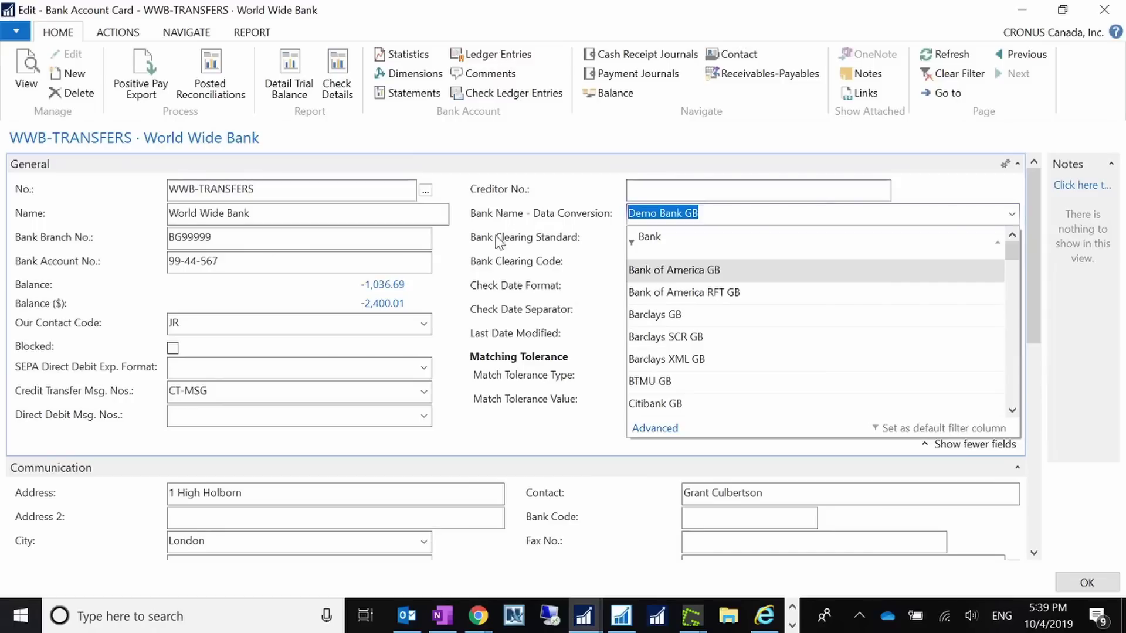
click(551, 269)
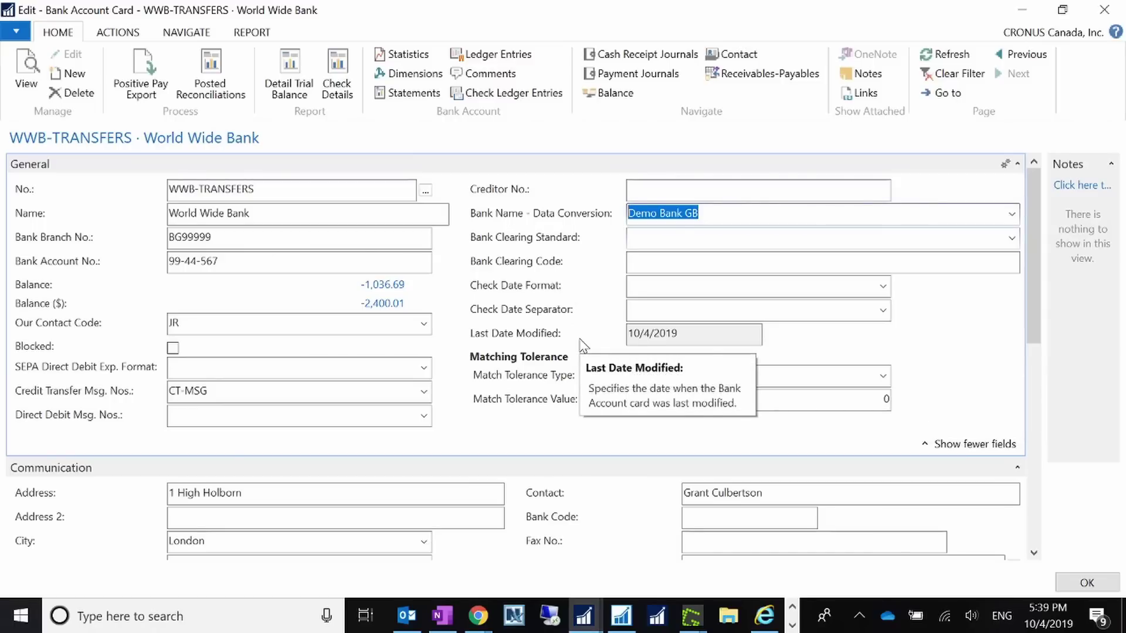
scroll(583, 345, down, 5)
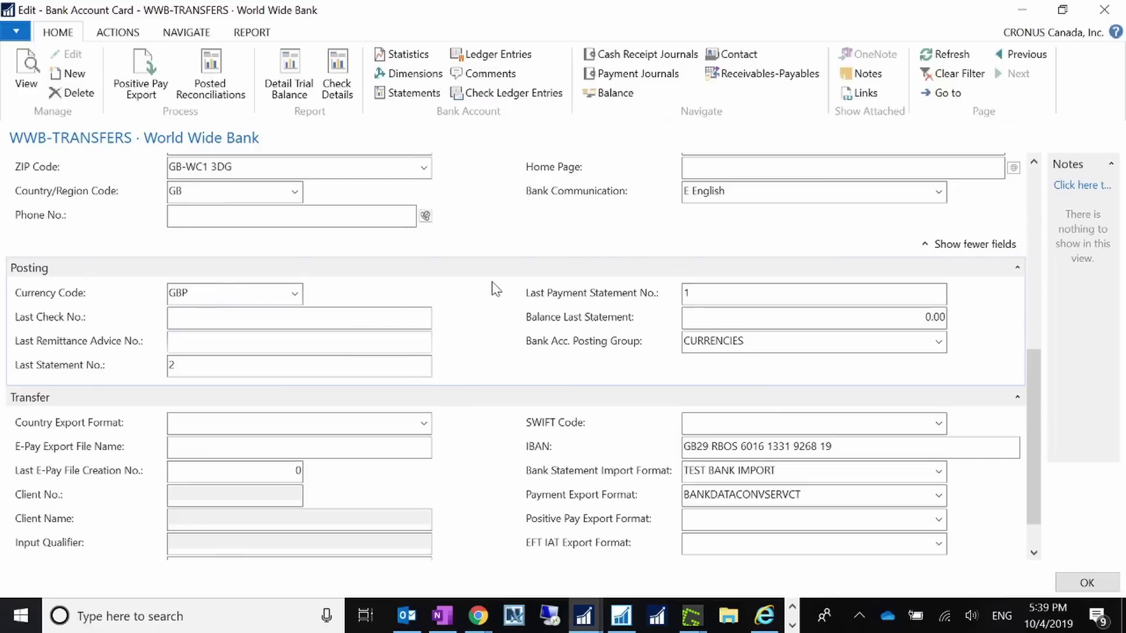
scroll(495, 288, up, 3)
scroll(514, 314, up, 3)
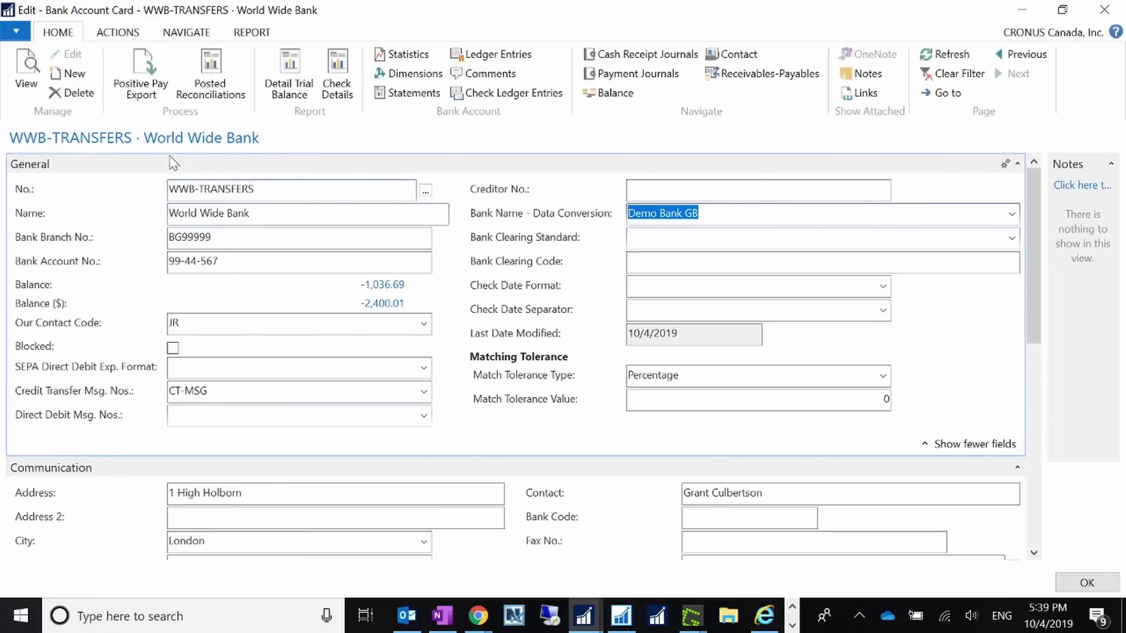
scroll(581, 326, down, 6)
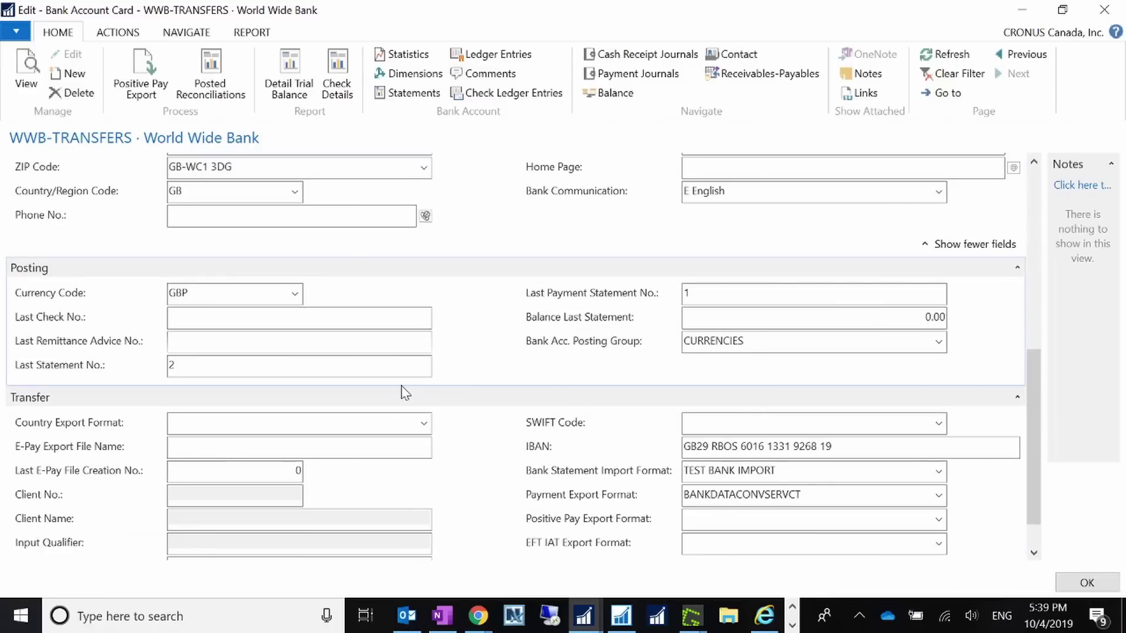
- Review the GBP currency and IBAN, then list the bank statement import formats
drag(214, 294, 1, 278)
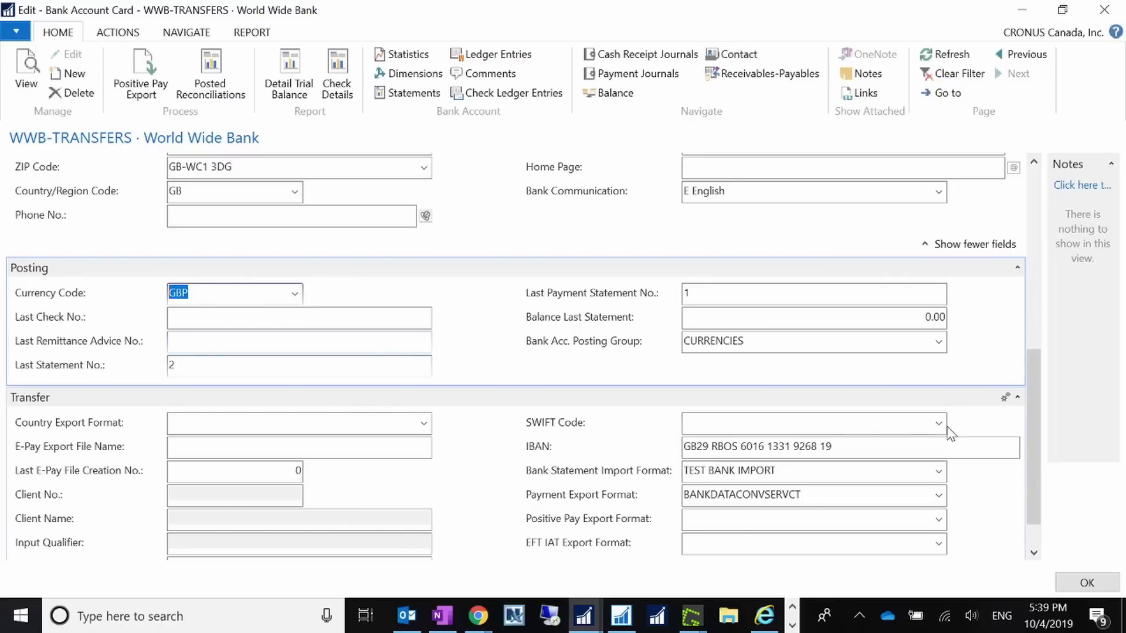
drag(838, 447, 712, 449)
drag(780, 471, 551, 486)
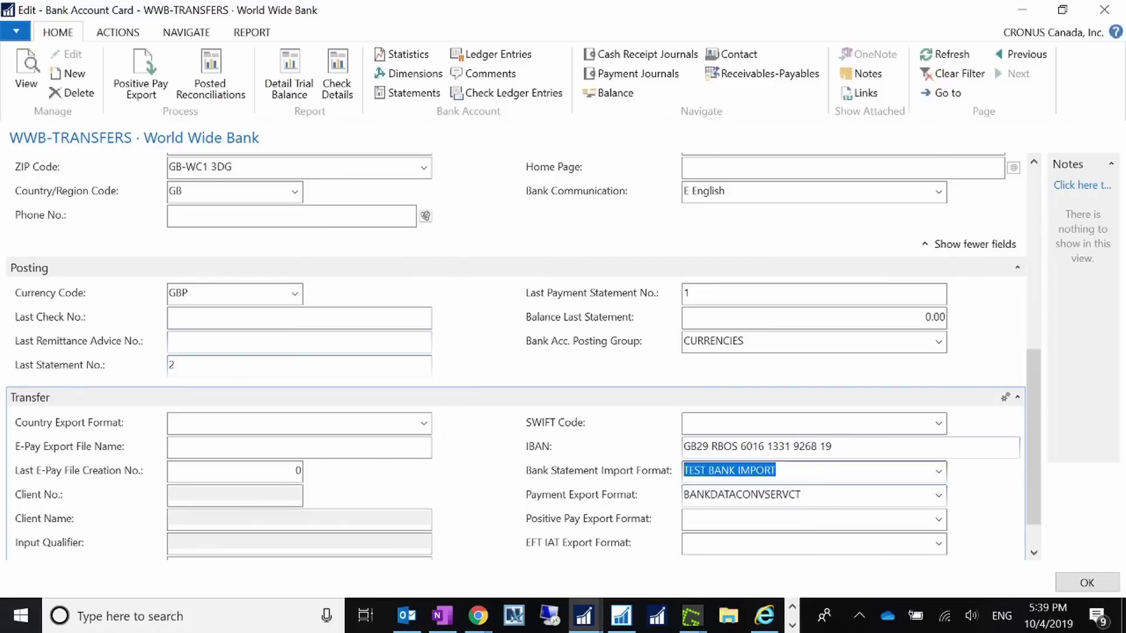
click(938, 472)
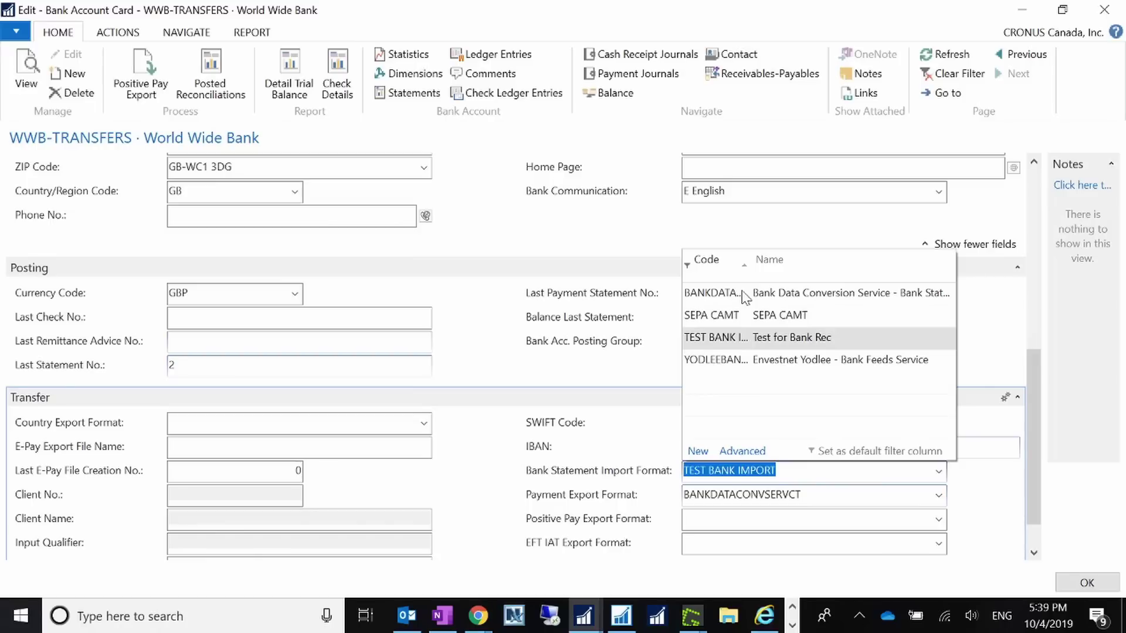
- Choose BANKDATACONVSERVSTMT as statement import format and confirm payment export stays BANKDATACONVSERVCT
click(711, 293)
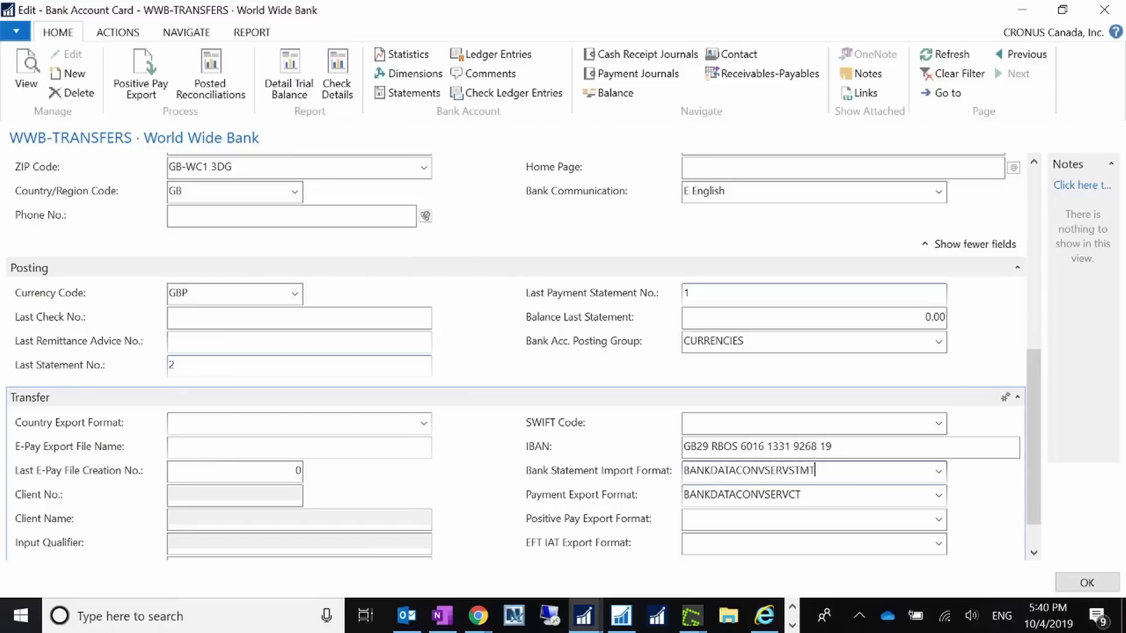
drag(820, 472, 668, 475)
key(Tab)
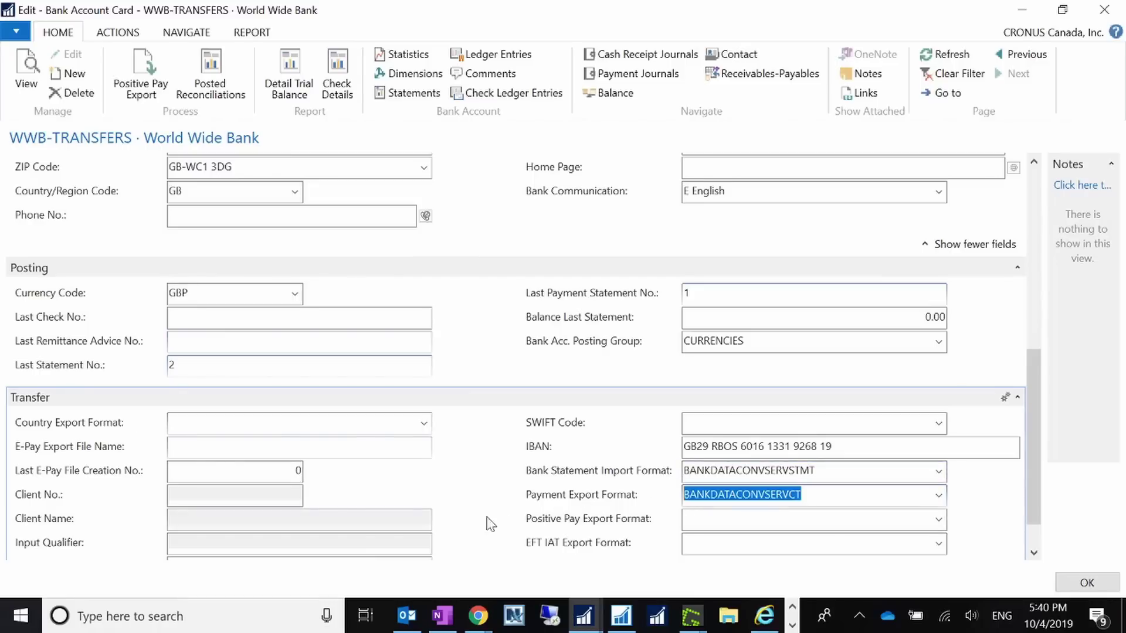
click(938, 496)
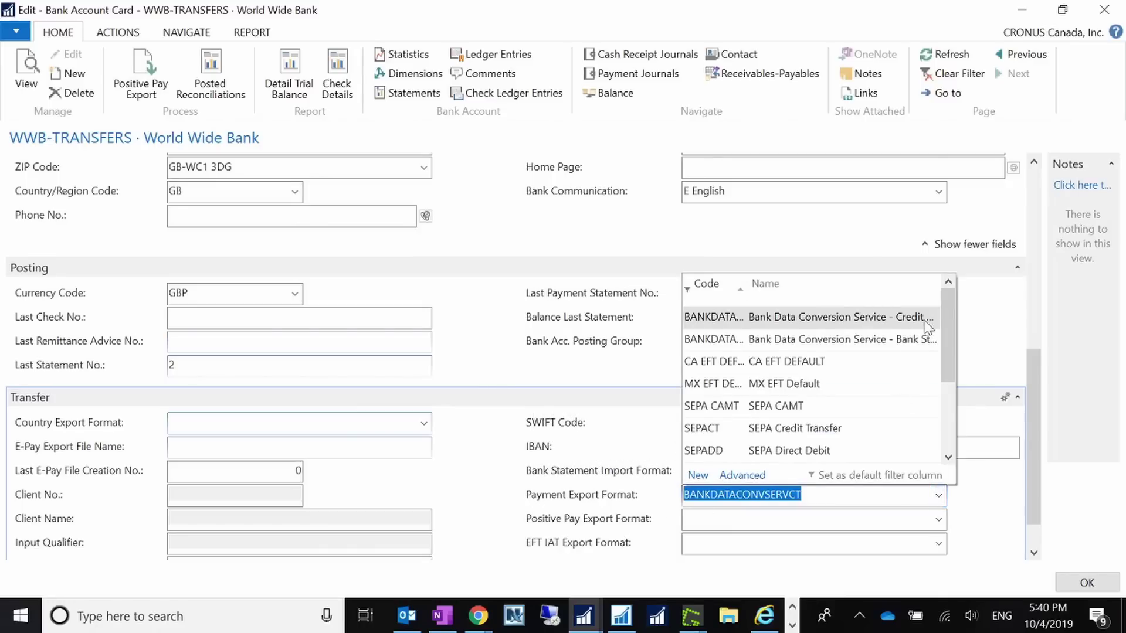
click(971, 476)
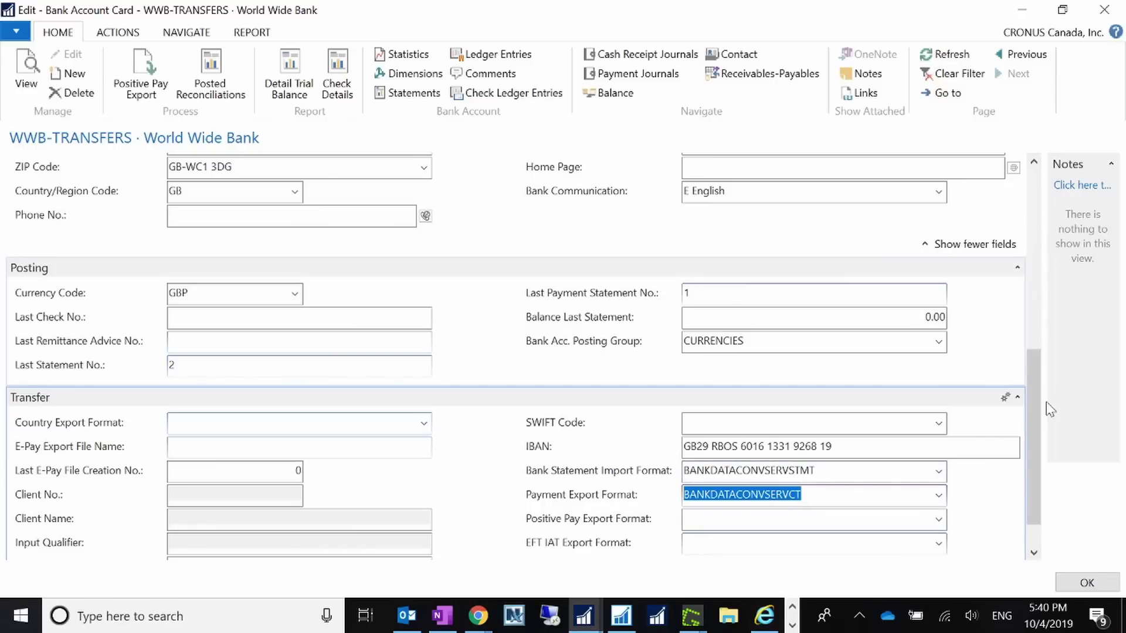
- Recheck Demo Bank GB and the format values, then save and close the WWB-TRANSFERS card
drag(1031, 410, 1036, 190)
click(508, 212)
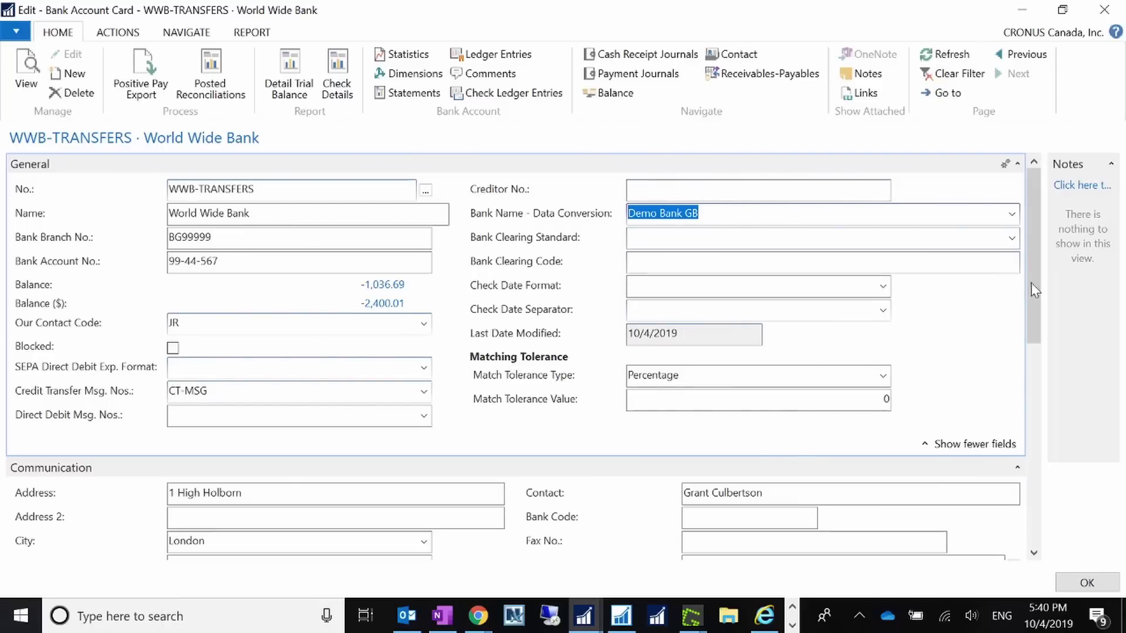
drag(1031, 283, 1029, 506)
click(829, 434)
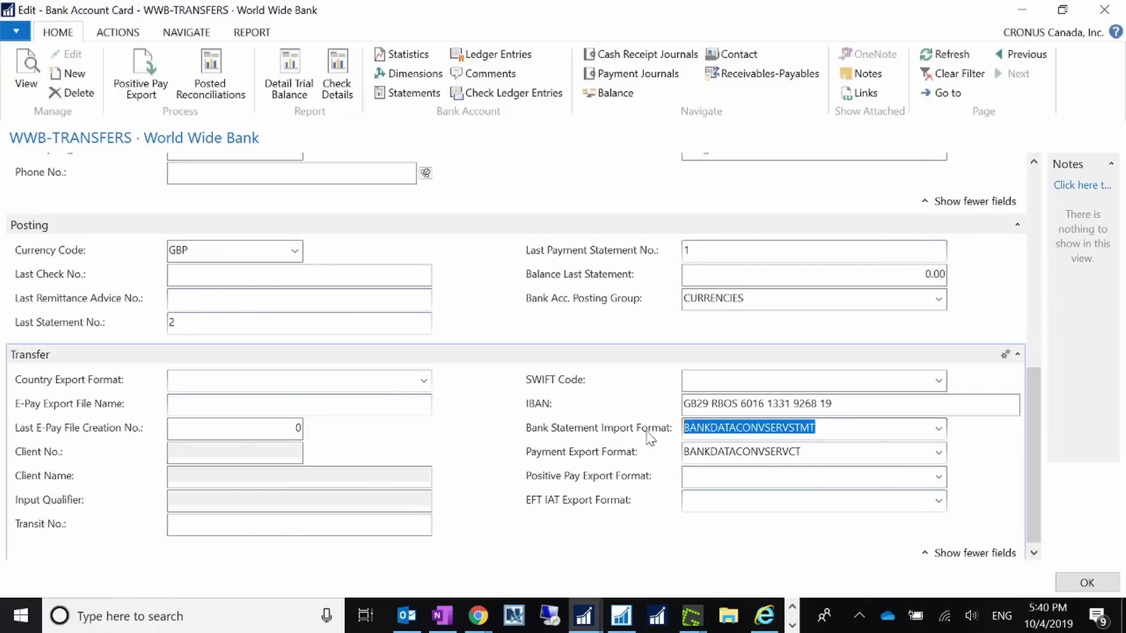
key(Tab)
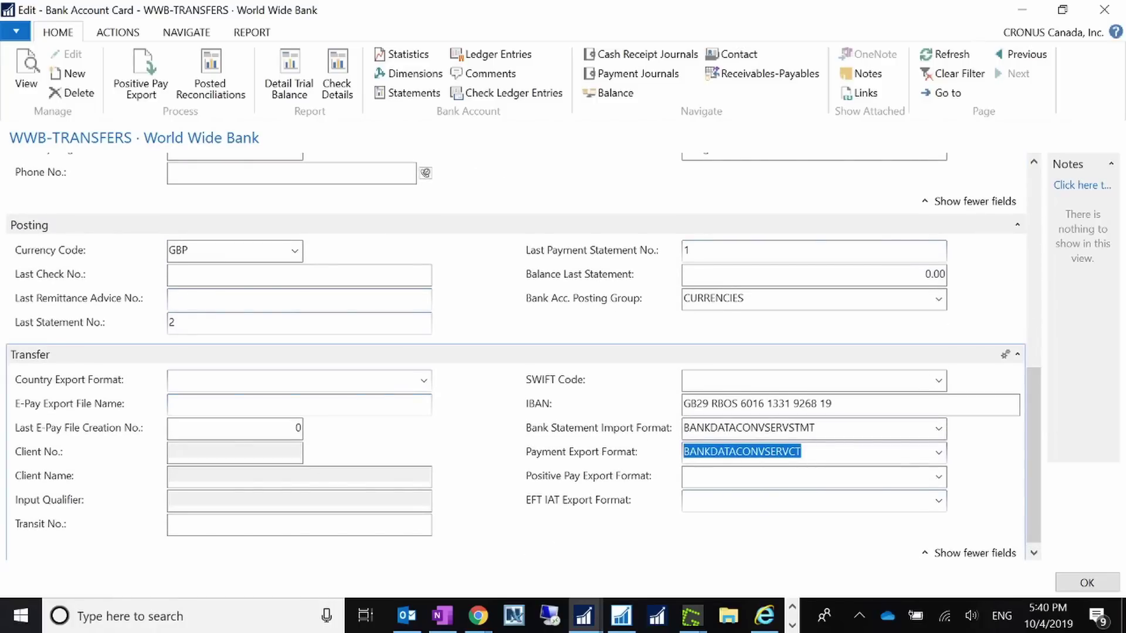
click(1068, 586)
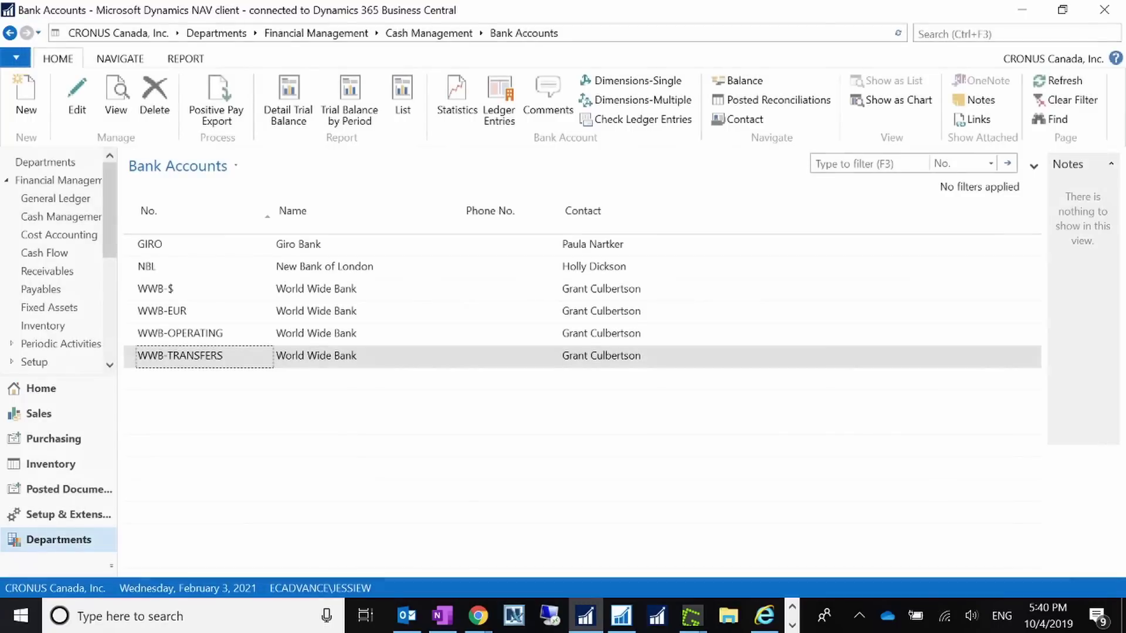
- Search for the Vendors list and open the London Postmaster vendor card
click(793, 609)
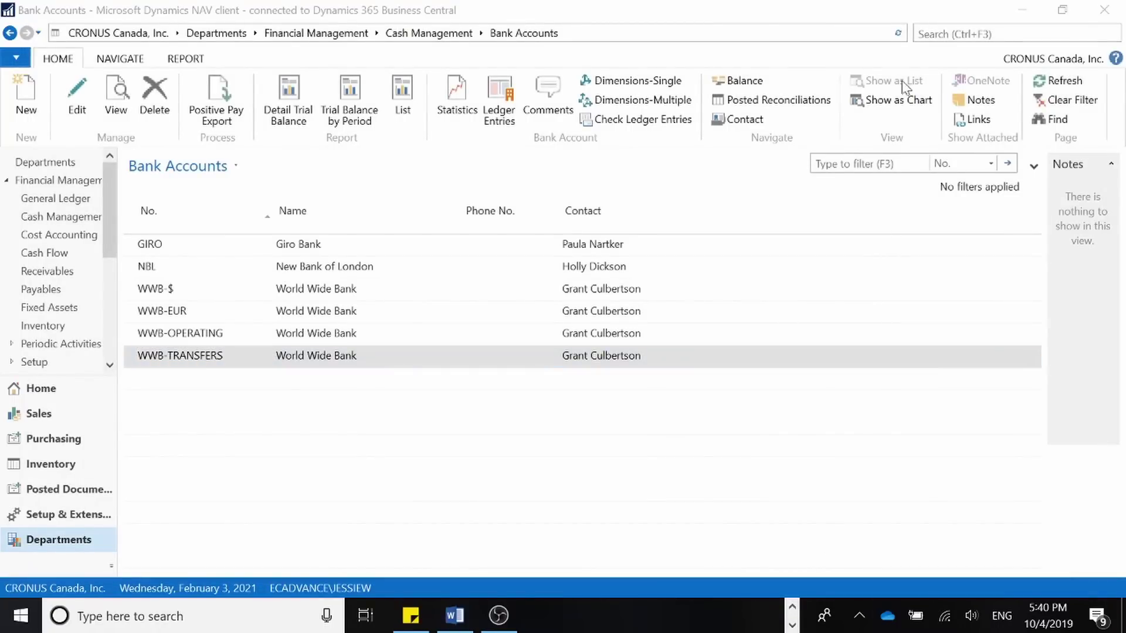
click(974, 33)
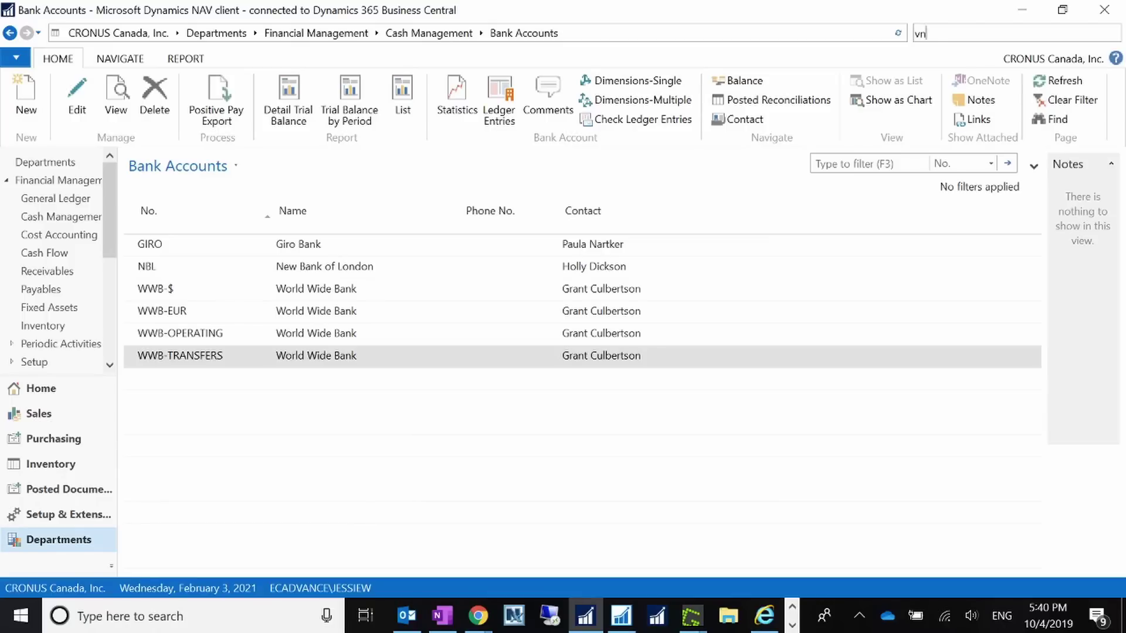
text(vendors)
key(Return)
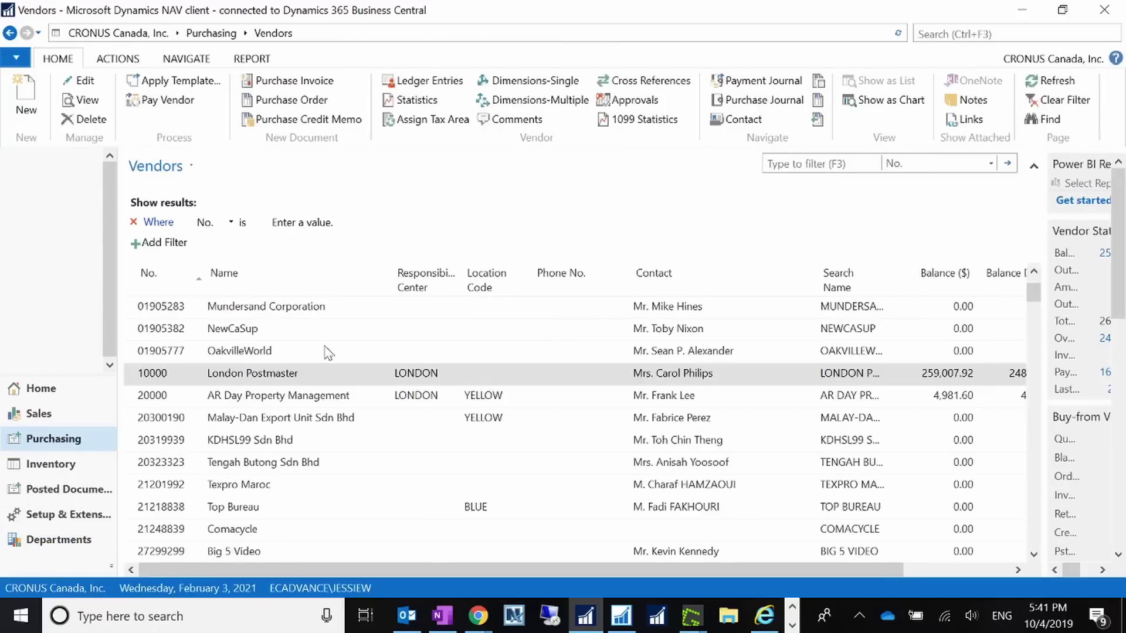
double_click(610, 363)
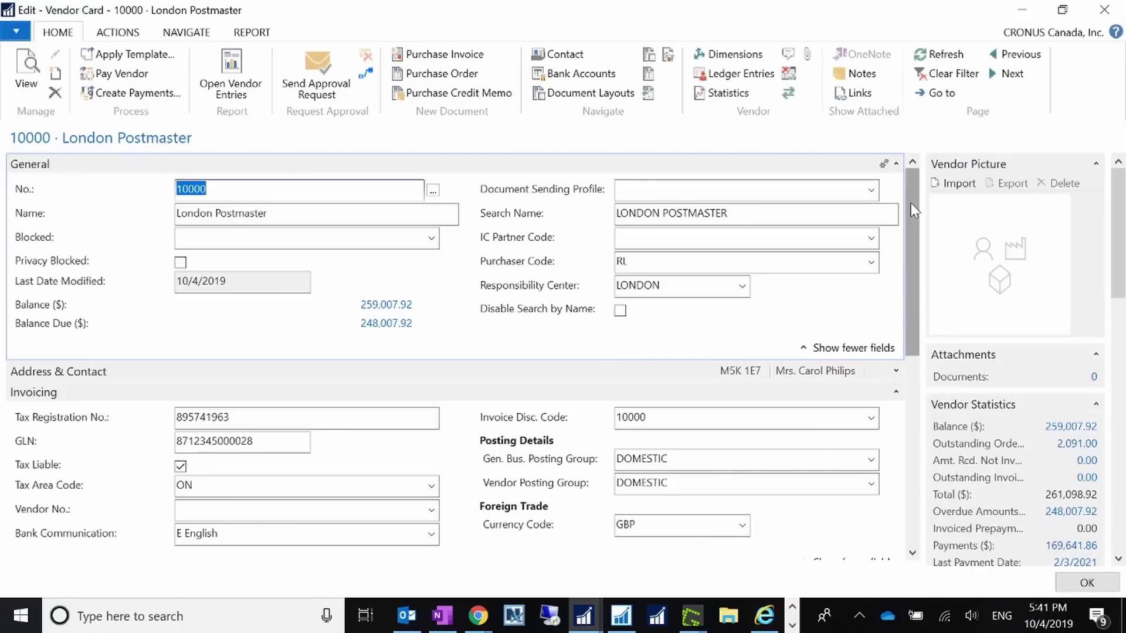
- Open the full Payment Methods list from the card's BNKCONVDOM Payment Method Code
drag(910, 207, 909, 458)
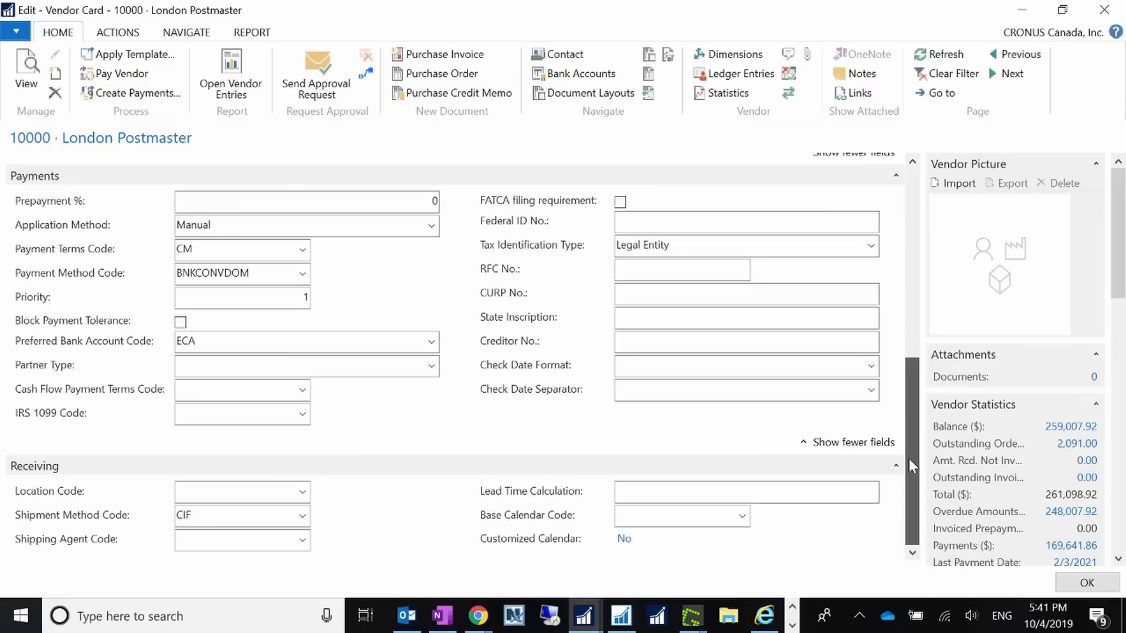
click(258, 274)
click(302, 274)
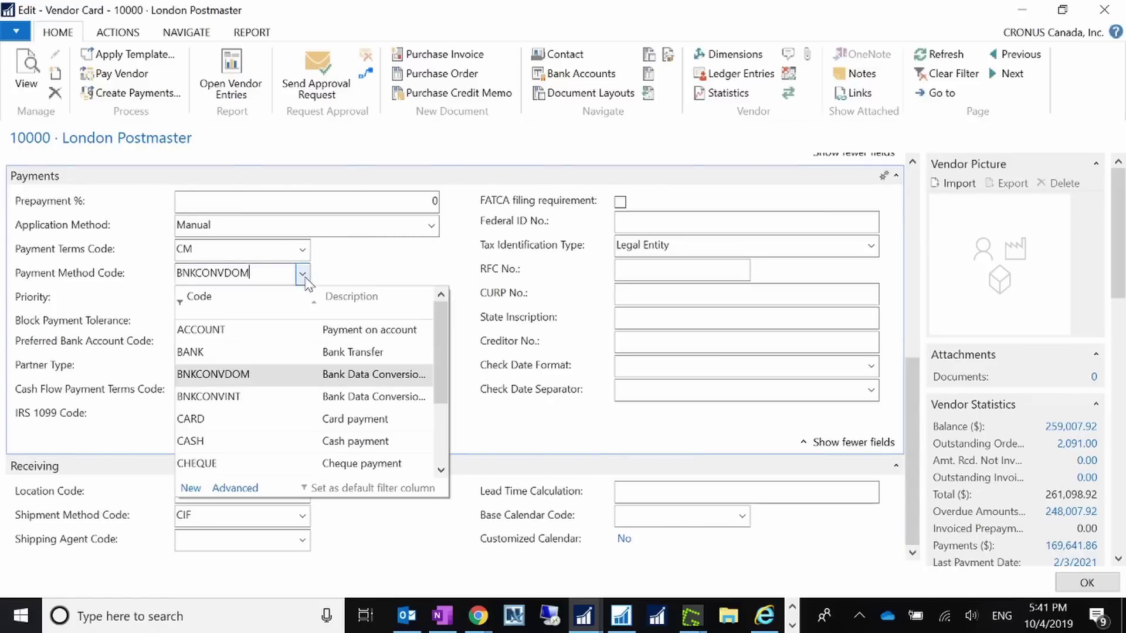
click(234, 489)
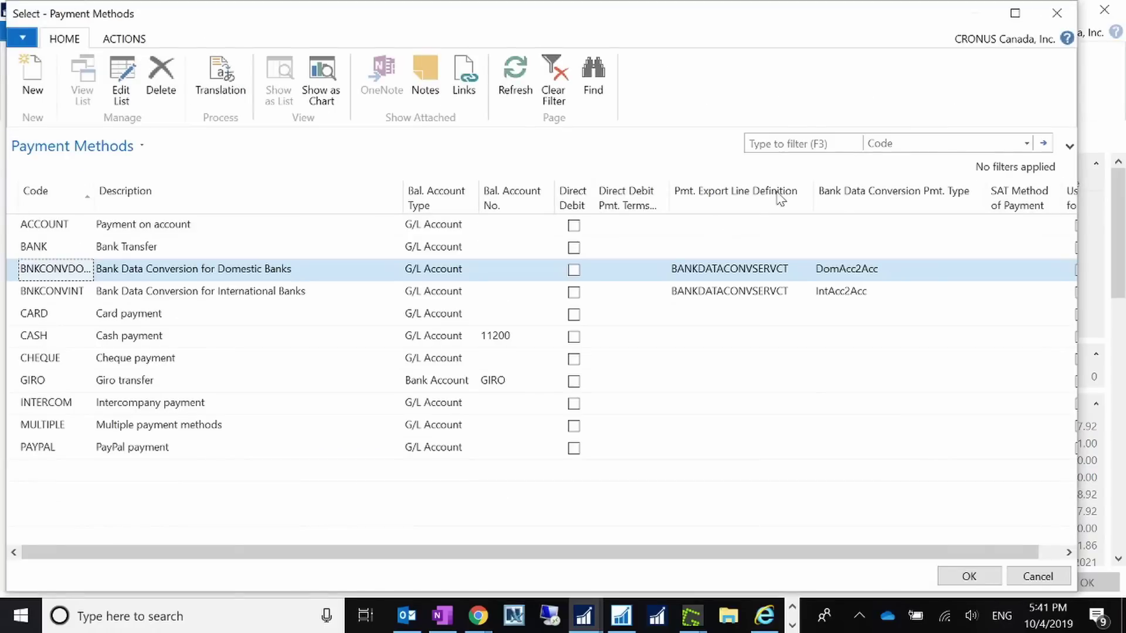
- Widen the Pmt. Export Line Definition and Code columns, then compare the BNKCONVDOM and BNKCONVINT rows
drag(815, 193, 840, 192)
click(765, 270)
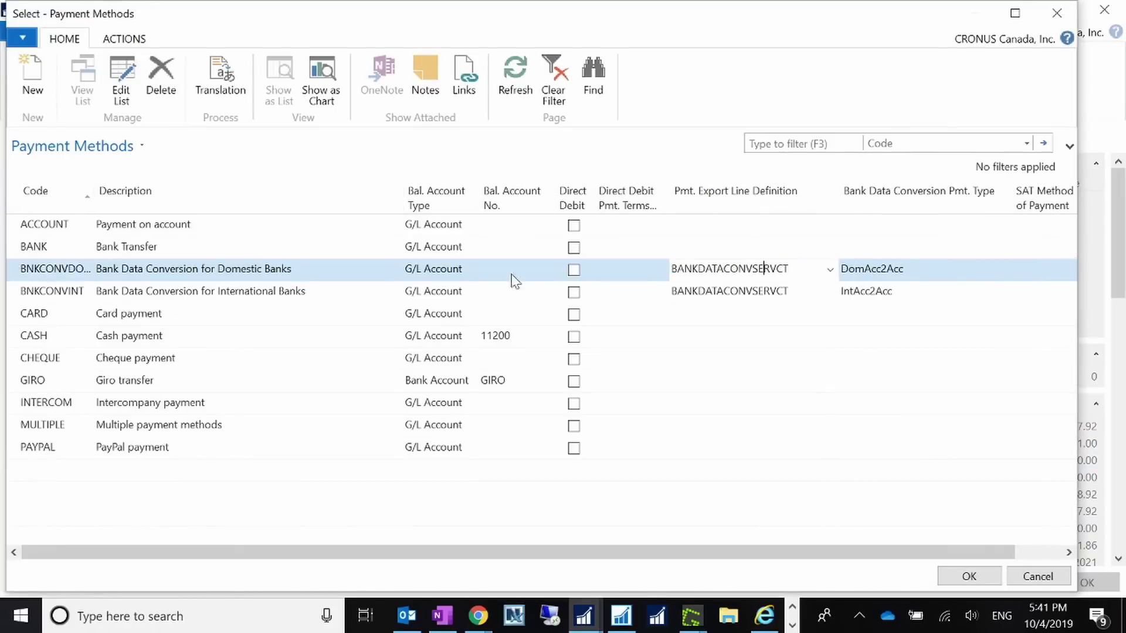
click(42, 272)
drag(92, 206, 176, 199)
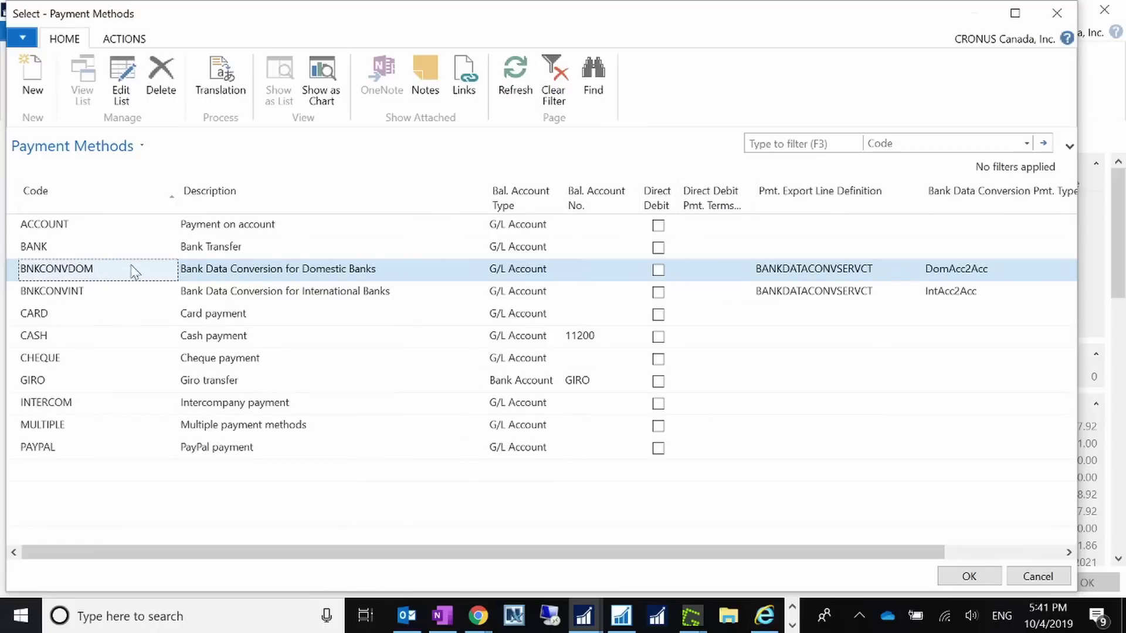
click(296, 298)
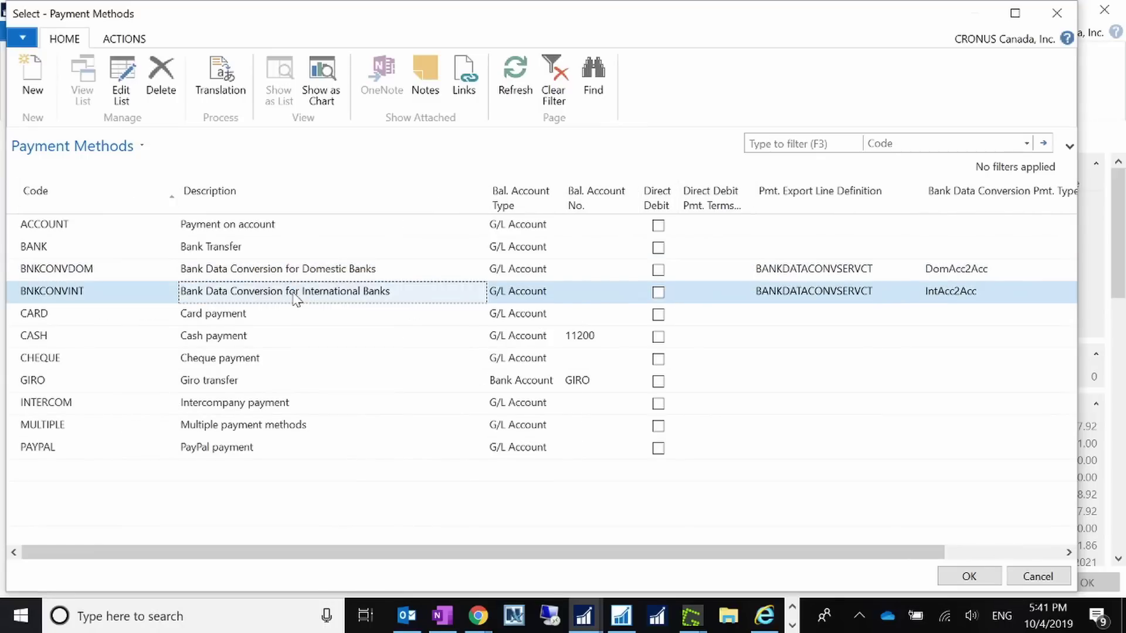
click(396, 271)
- Review BNKCONVDOM's export line definition lookup without changes, then select the BNKCONVDOM row
click(882, 271)
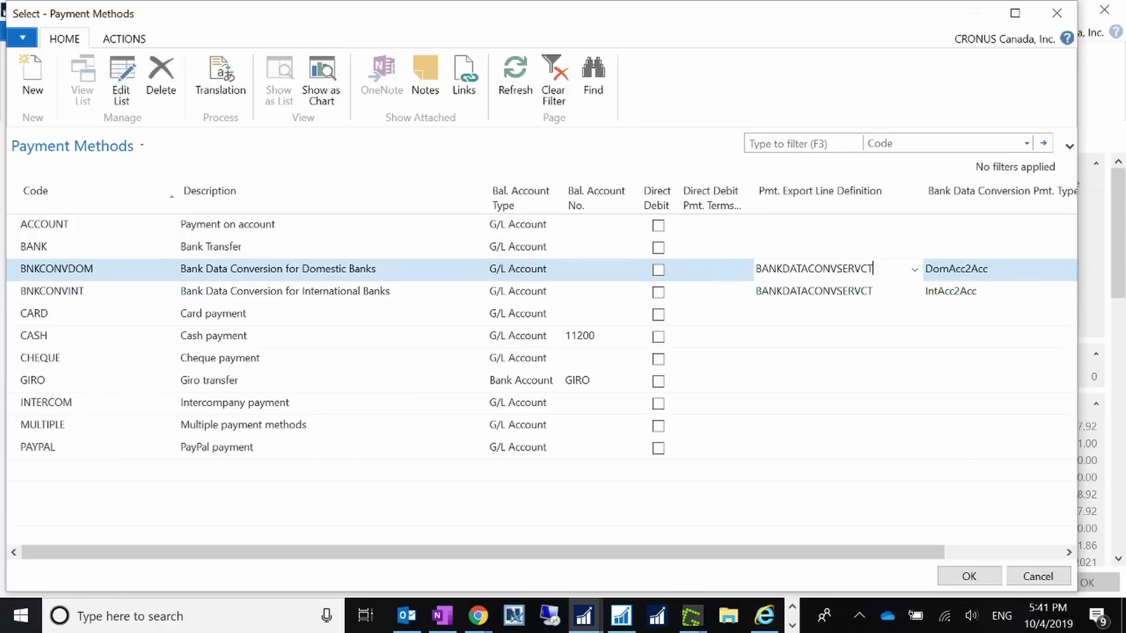
click(914, 270)
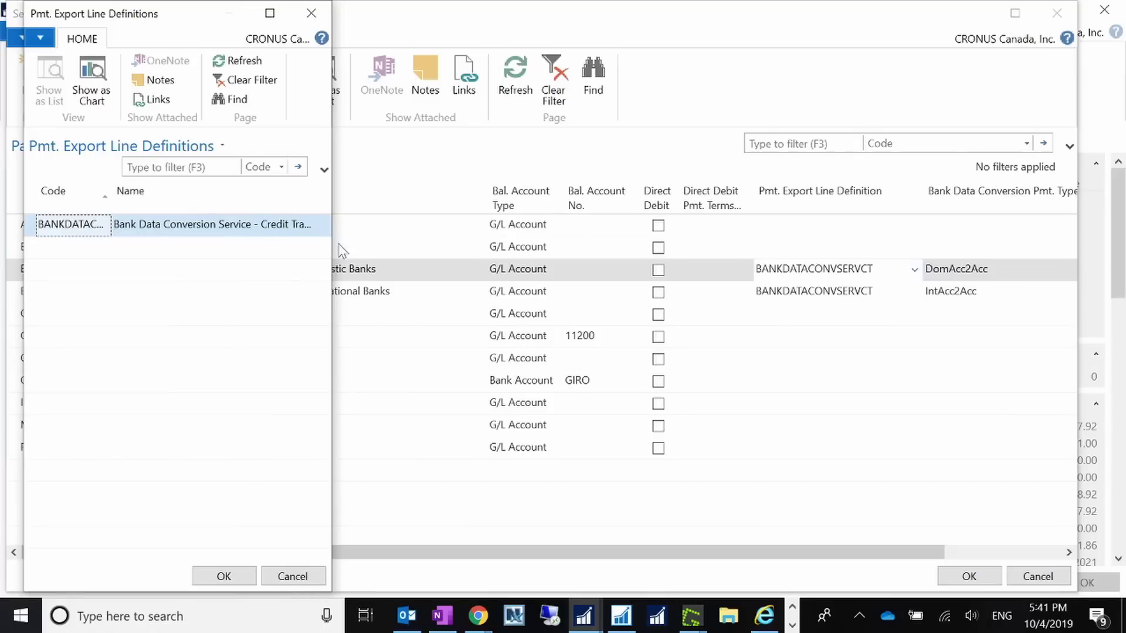
click(293, 576)
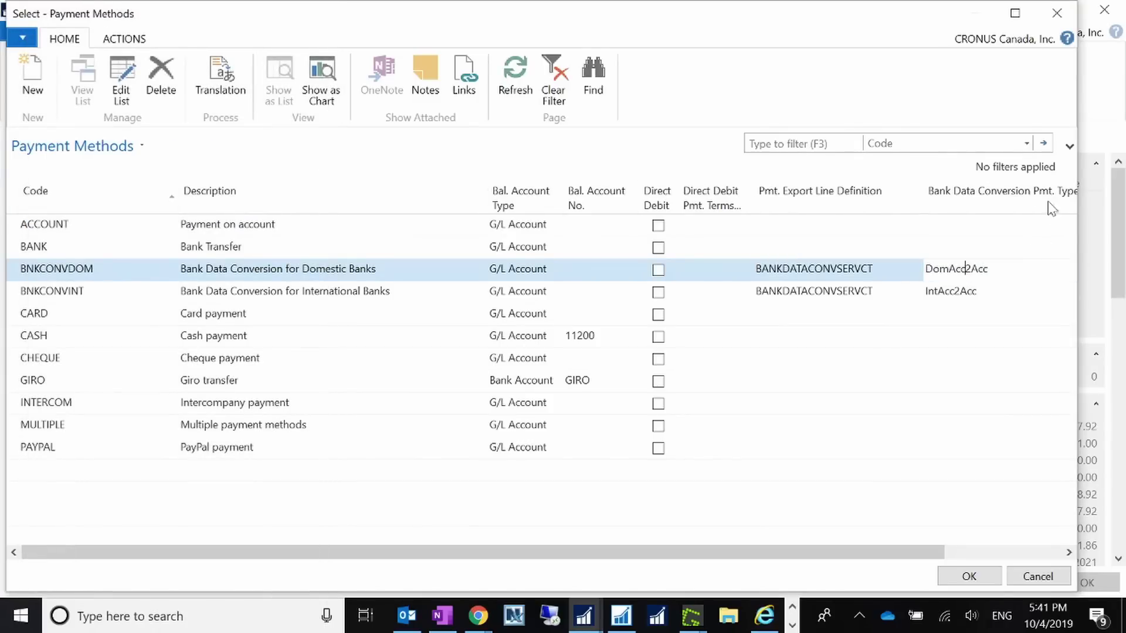
drag(1080, 239, 1120, 240)
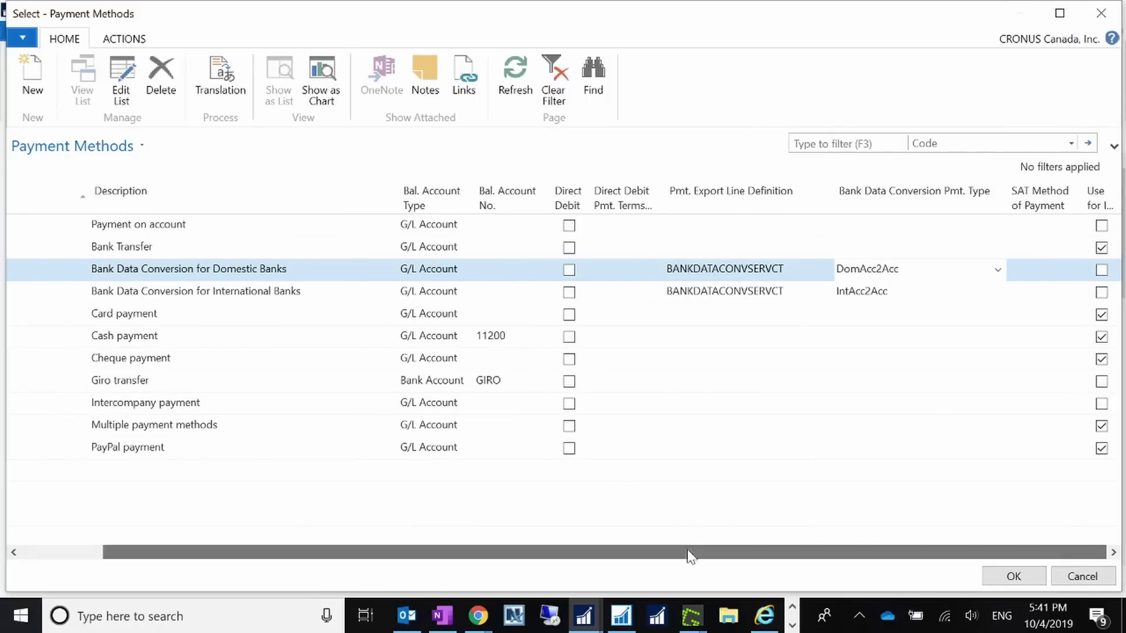
drag(692, 552, 610, 552)
click(128, 276)
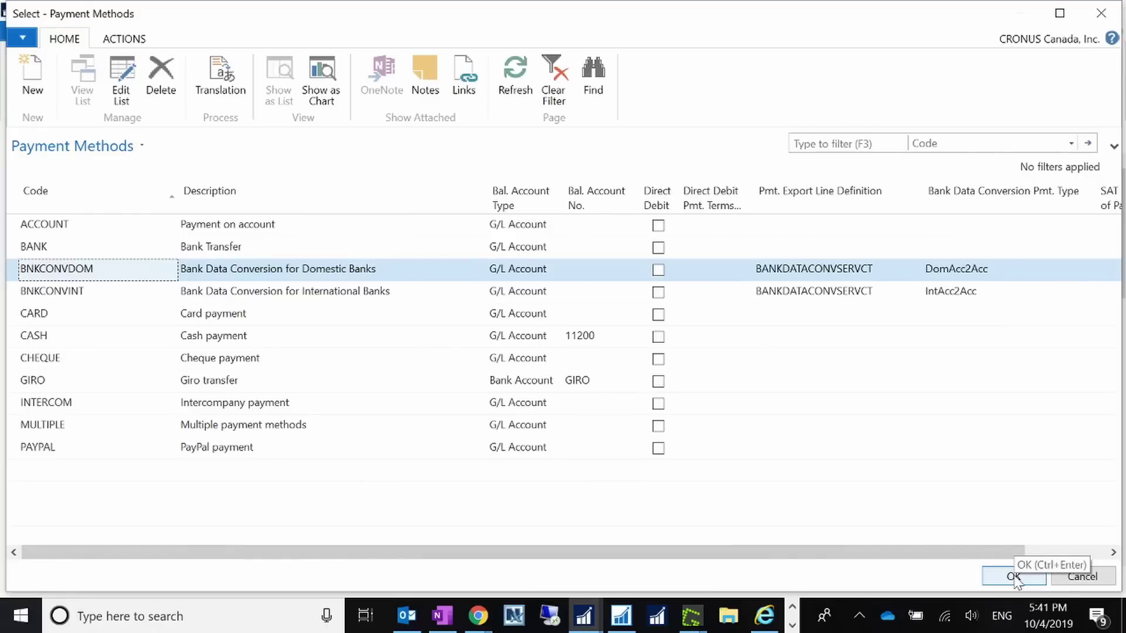
- Confirm BNKCONVDOM as payment method, check the GBP currency code, and close London Postmaster's card
click(1015, 577)
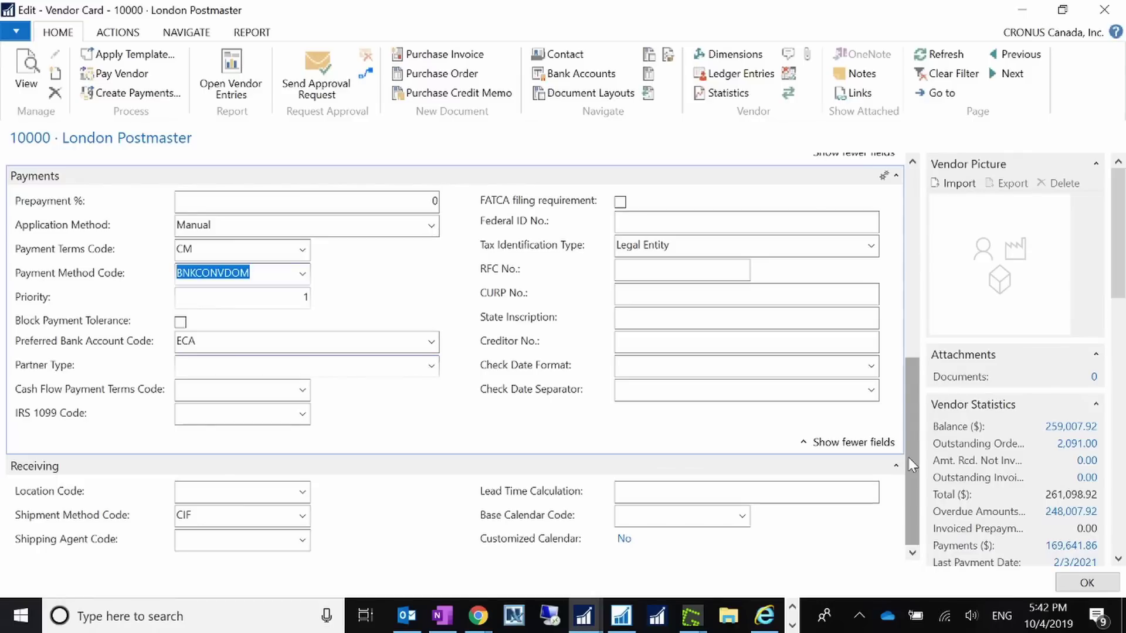
drag(909, 457, 882, 495)
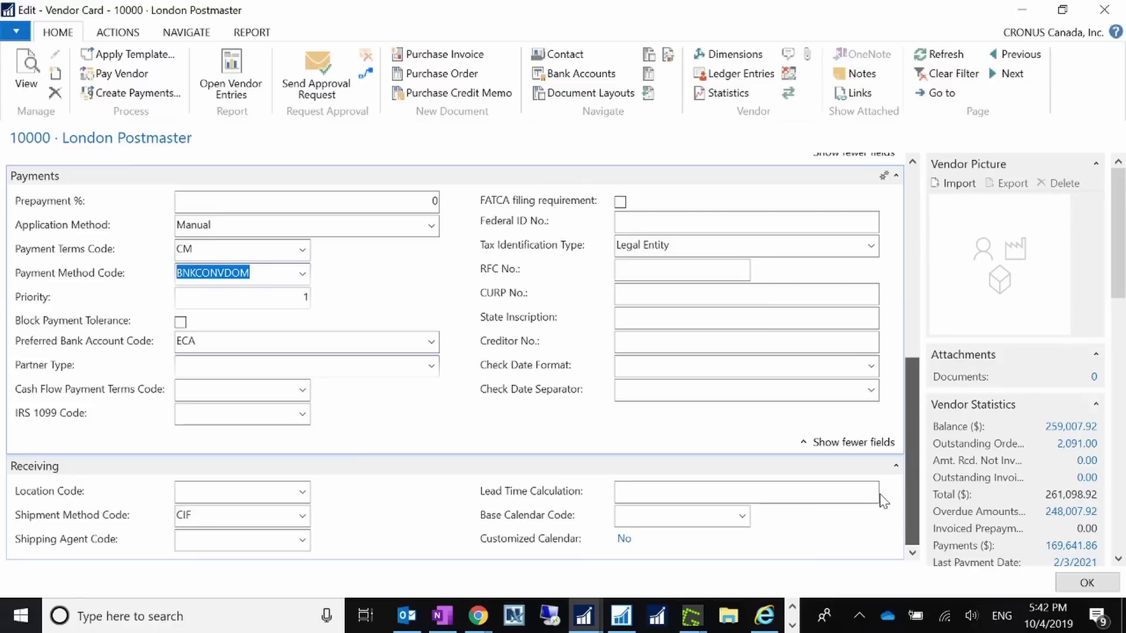
drag(883, 501, 924, 290)
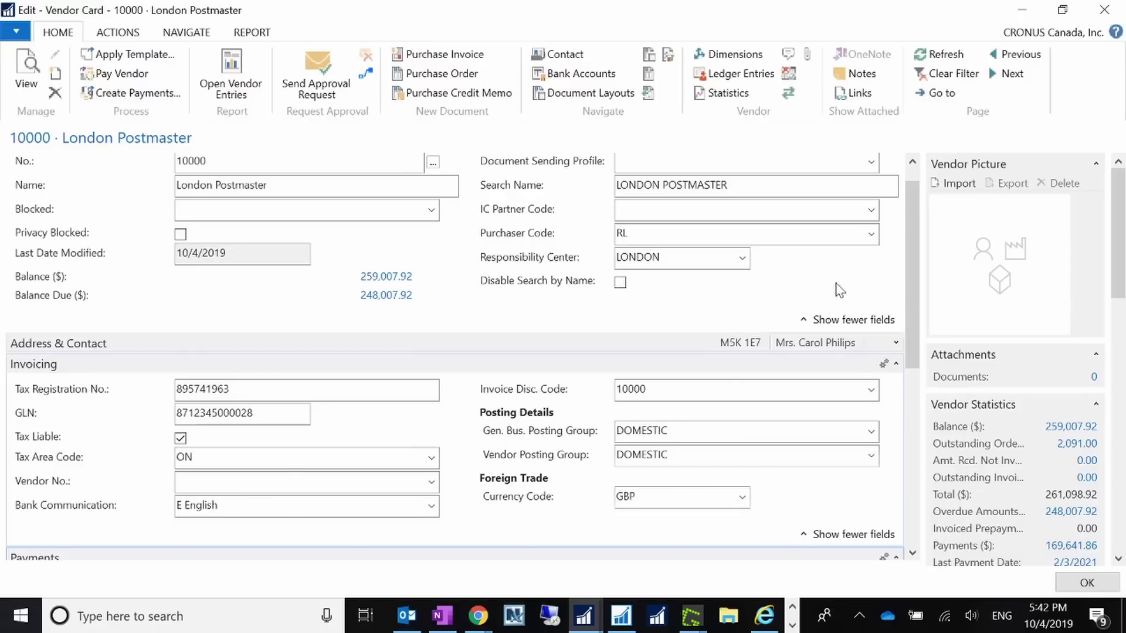
scroll(920, 293, up, 1)
drag(912, 281, 901, 372)
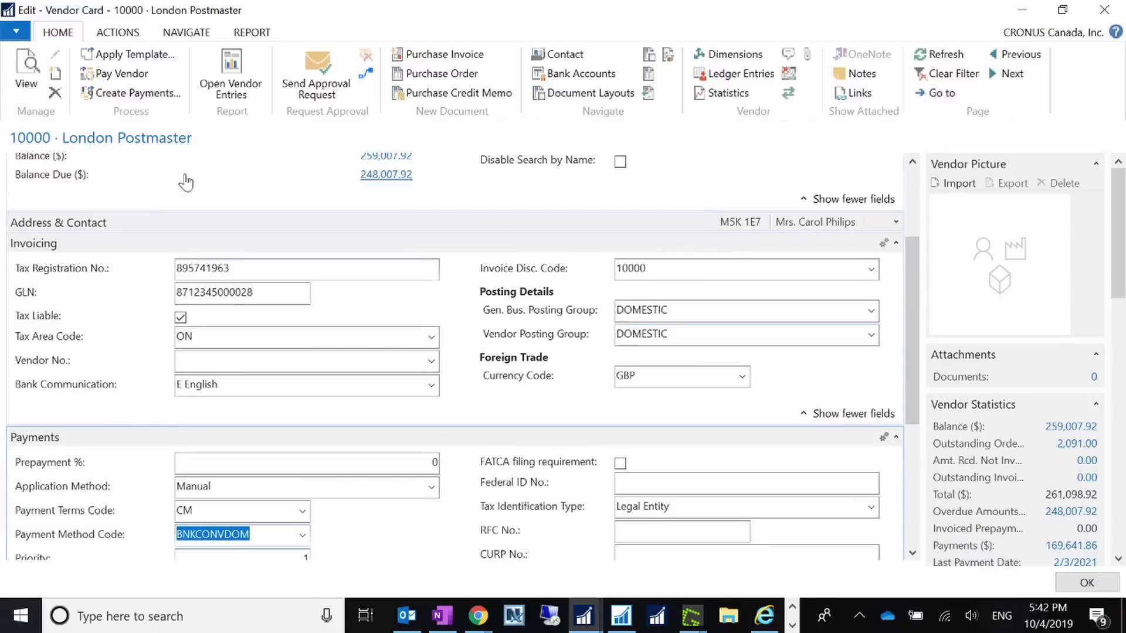
click(635, 376)
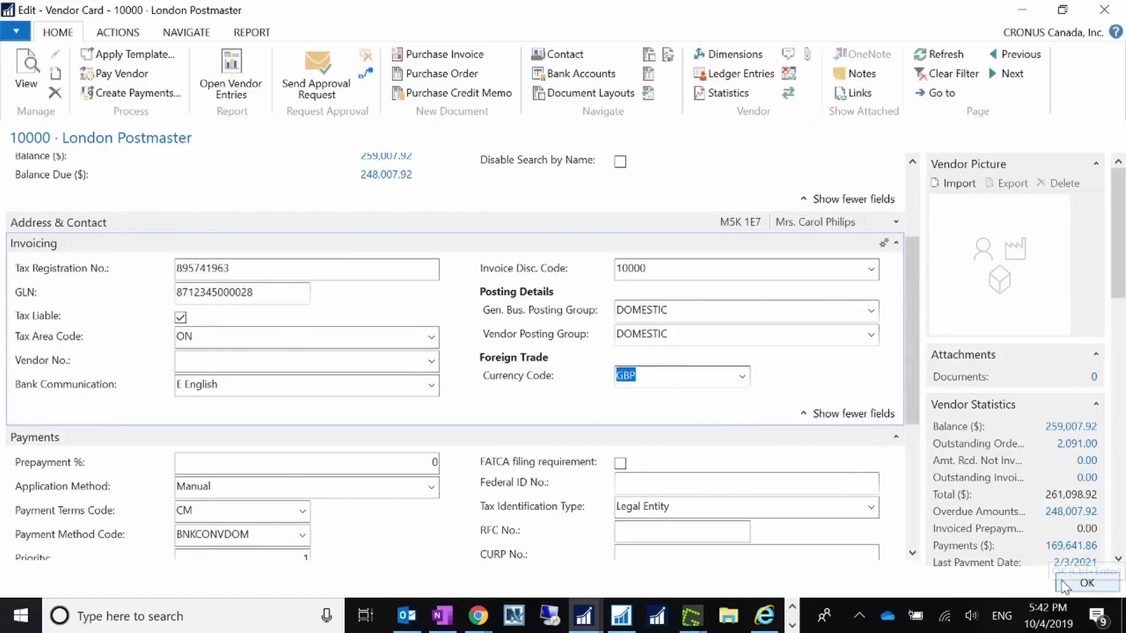
click(1086, 583)
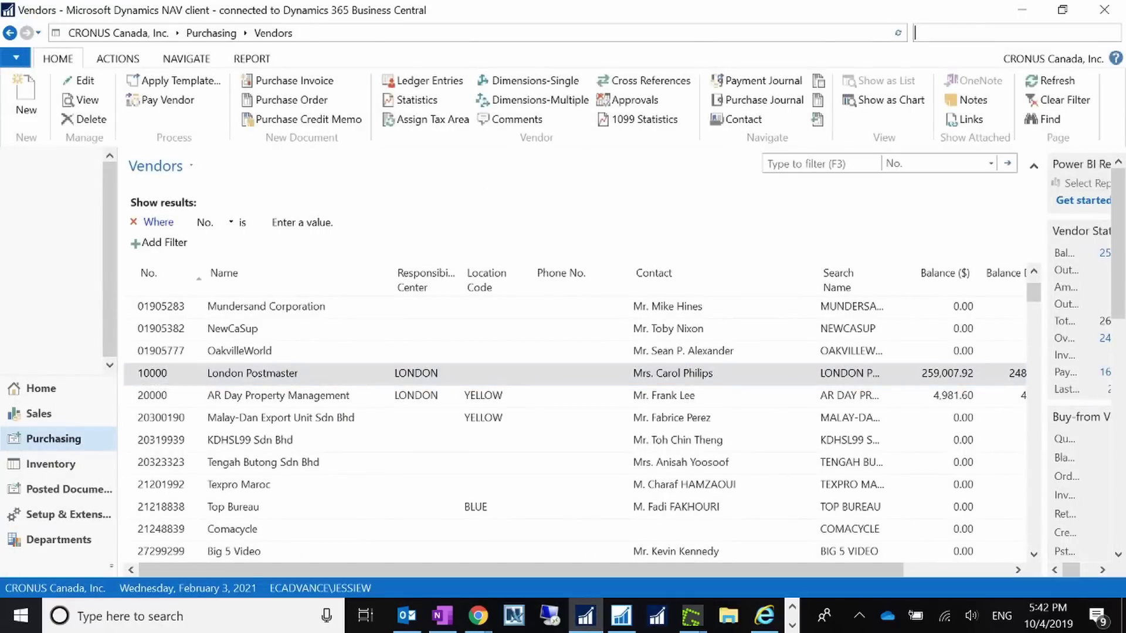
- Set the work date to today, October 4, 2019, using 't' in Set Work Date
key(BackSpace)
click(16, 57)
click(65, 155)
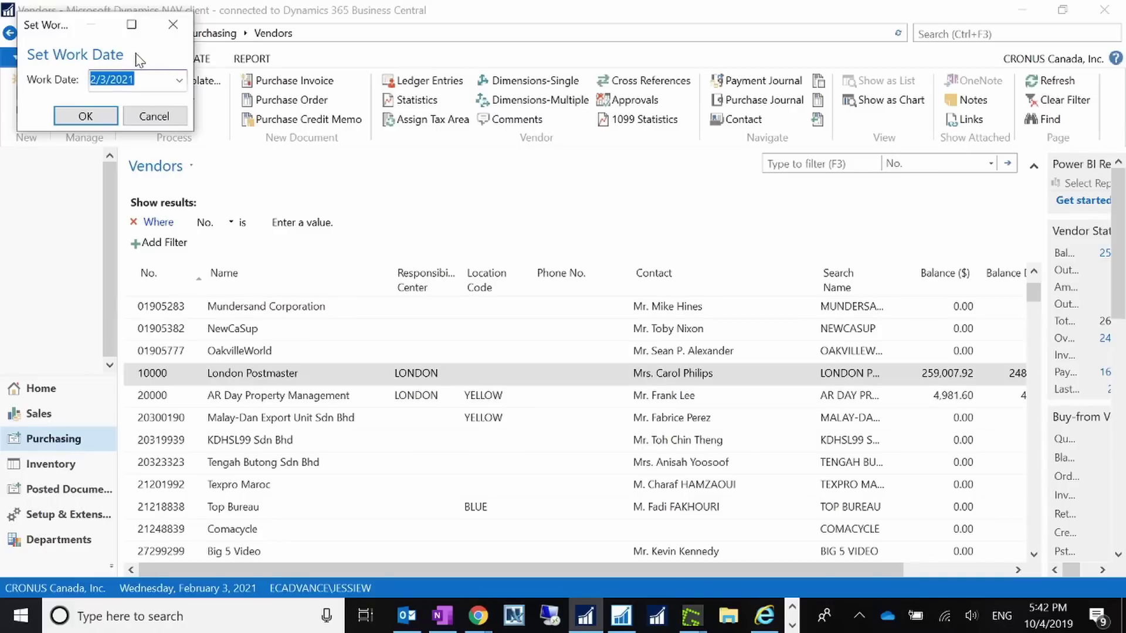
text(t)
key(Tab)
click(107, 114)
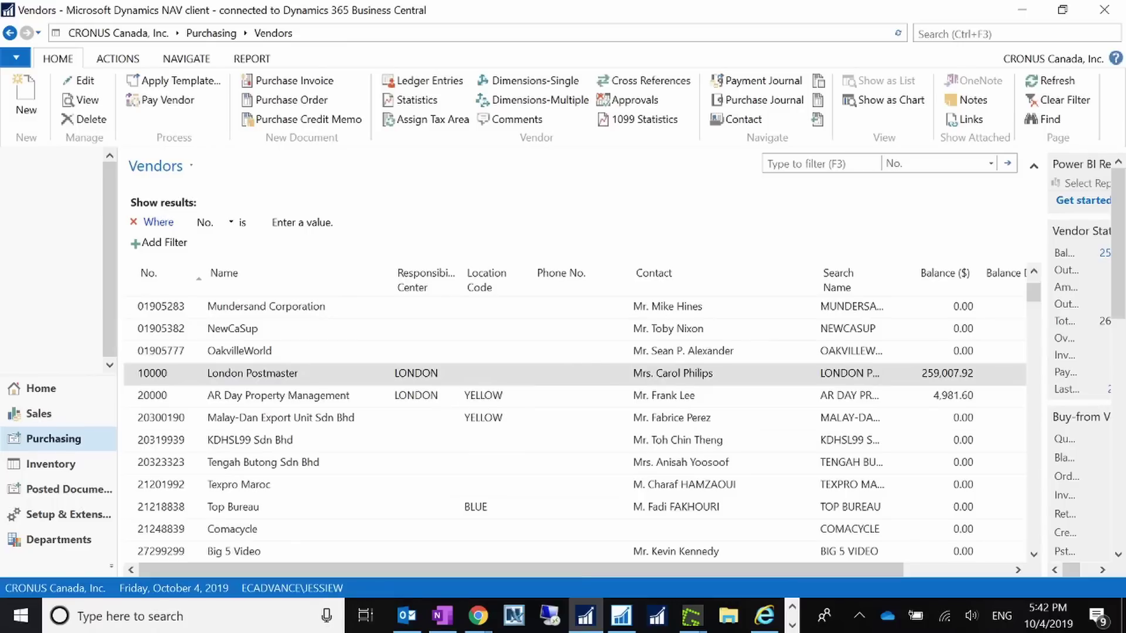
key(ctrl+F3)
- Create a new purchase invoice for vendor 10000, posting date 9/4/2019, vendor invoice no. 9/30/2019
text(invoi)
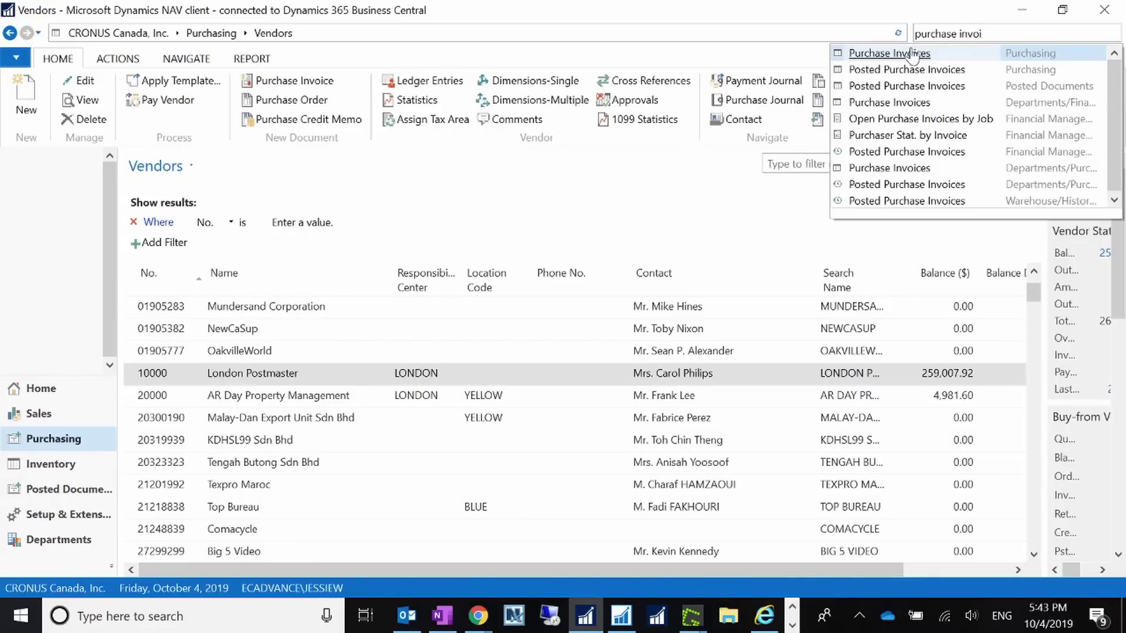
click(915, 53)
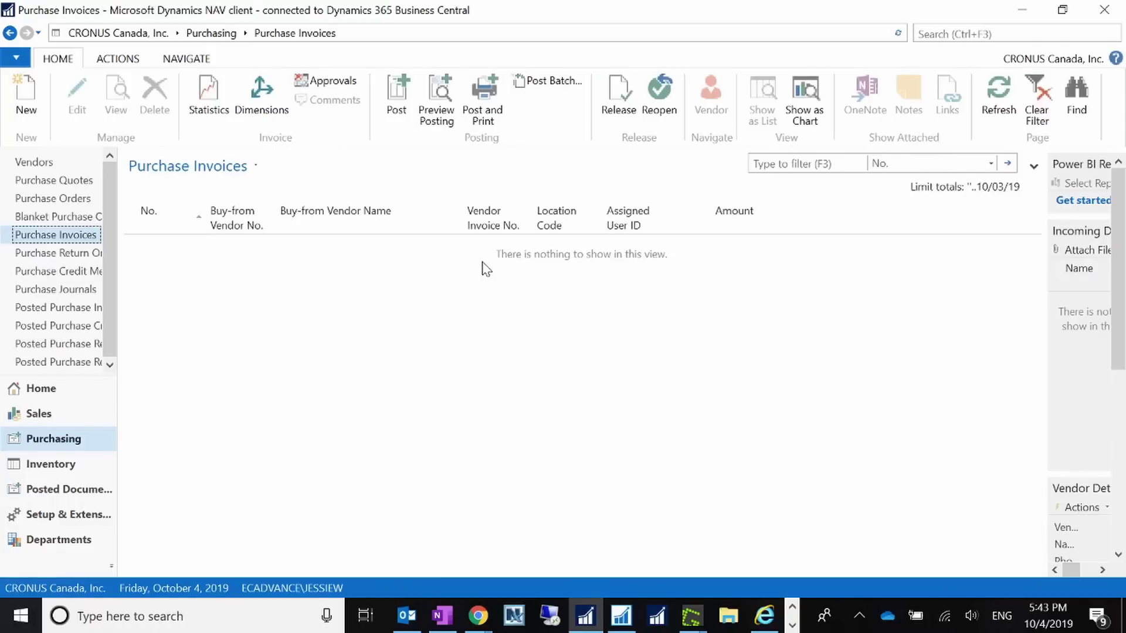
click(35, 100)
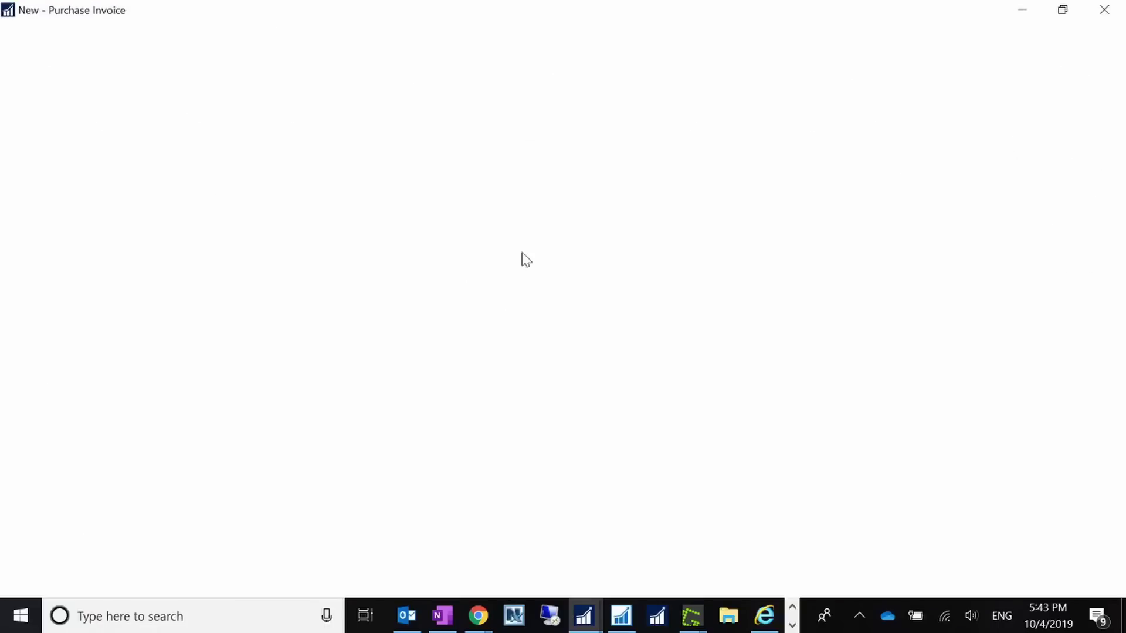
text(1)
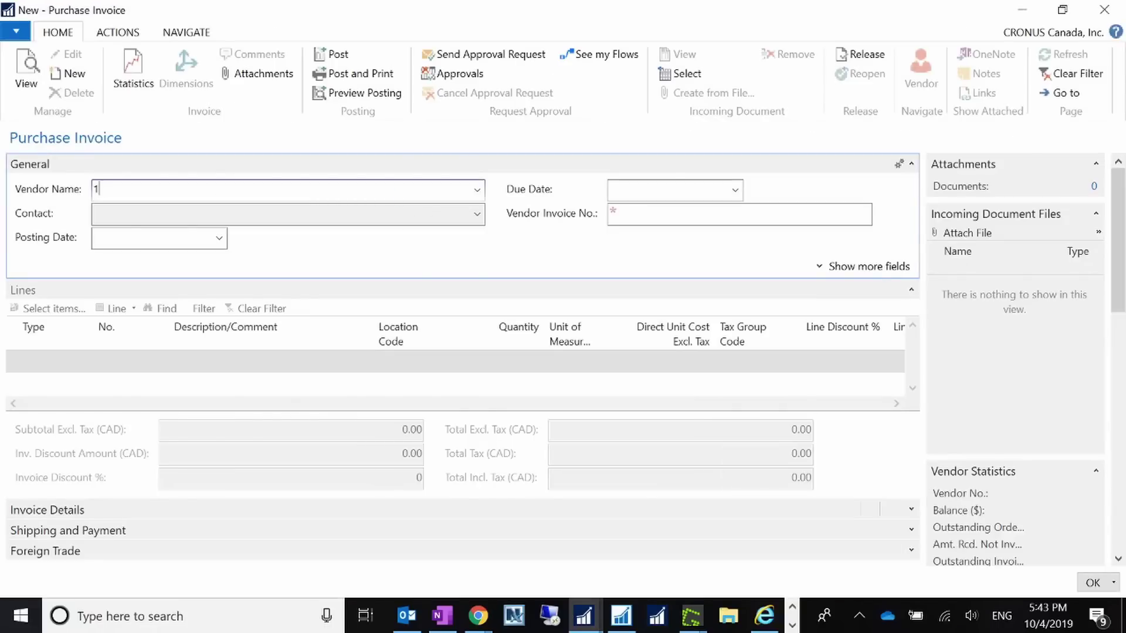
text(0000)
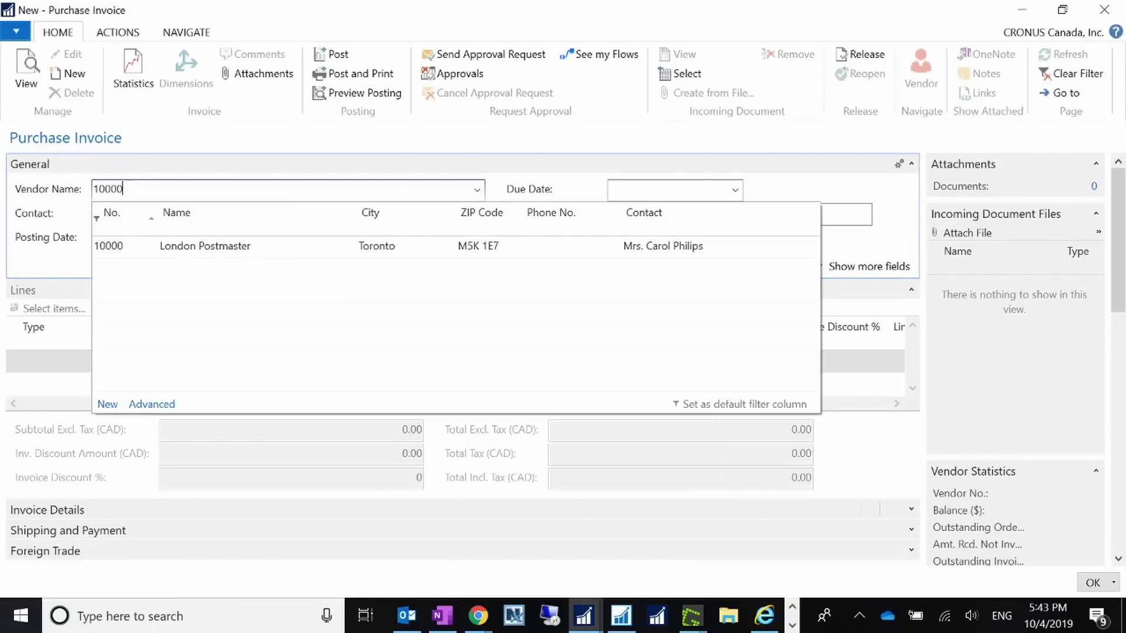
key(Tab)
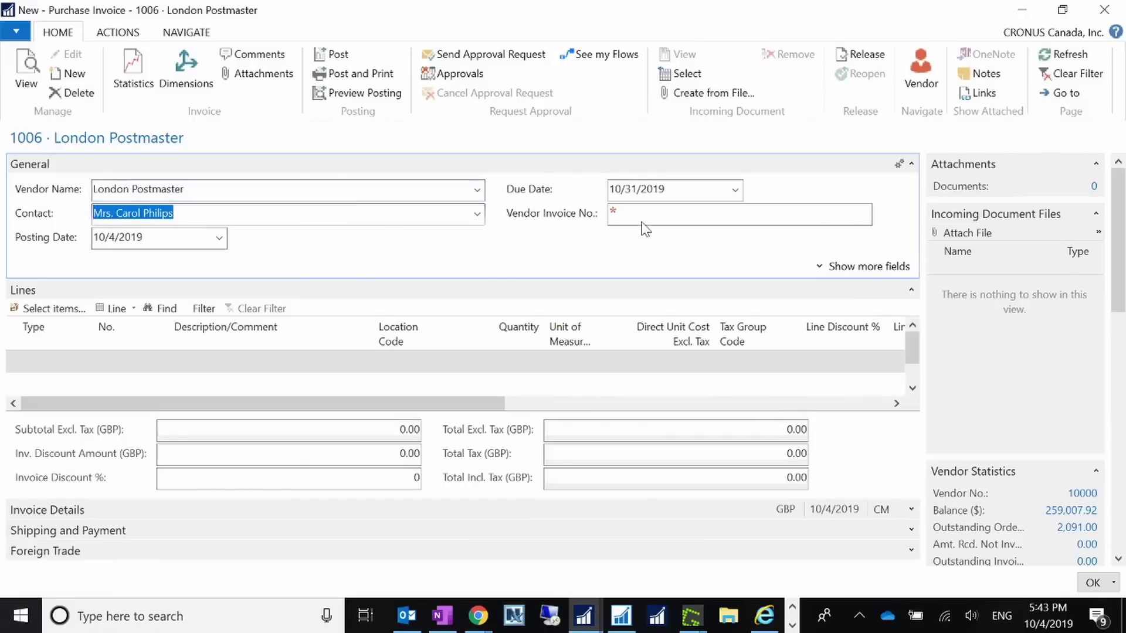
key(Tab)
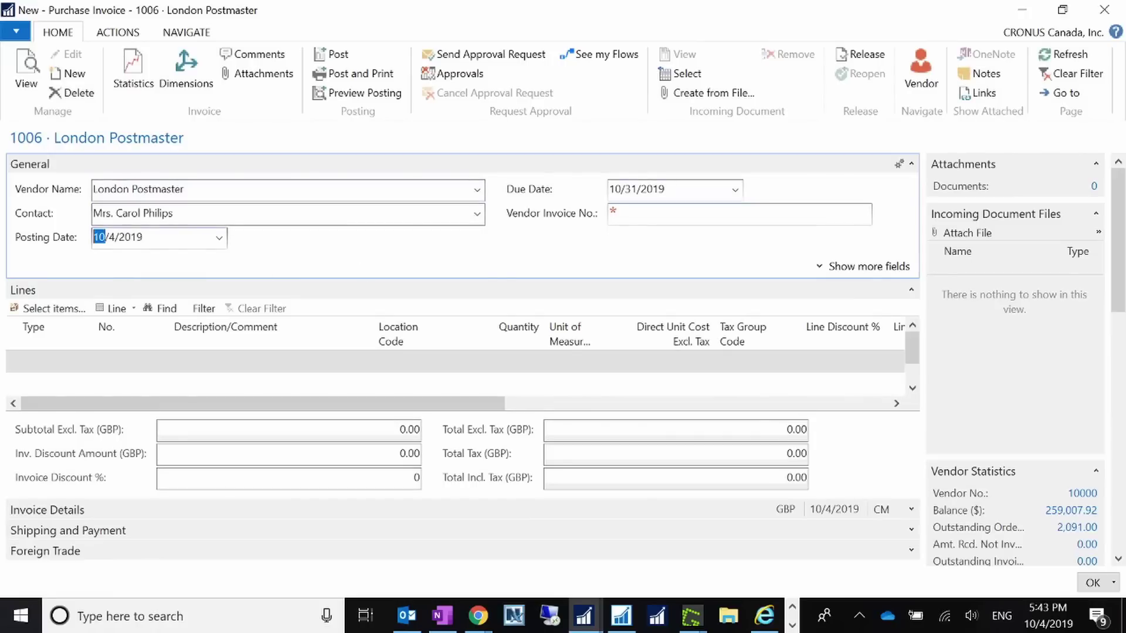
text(9)
key(Tab)
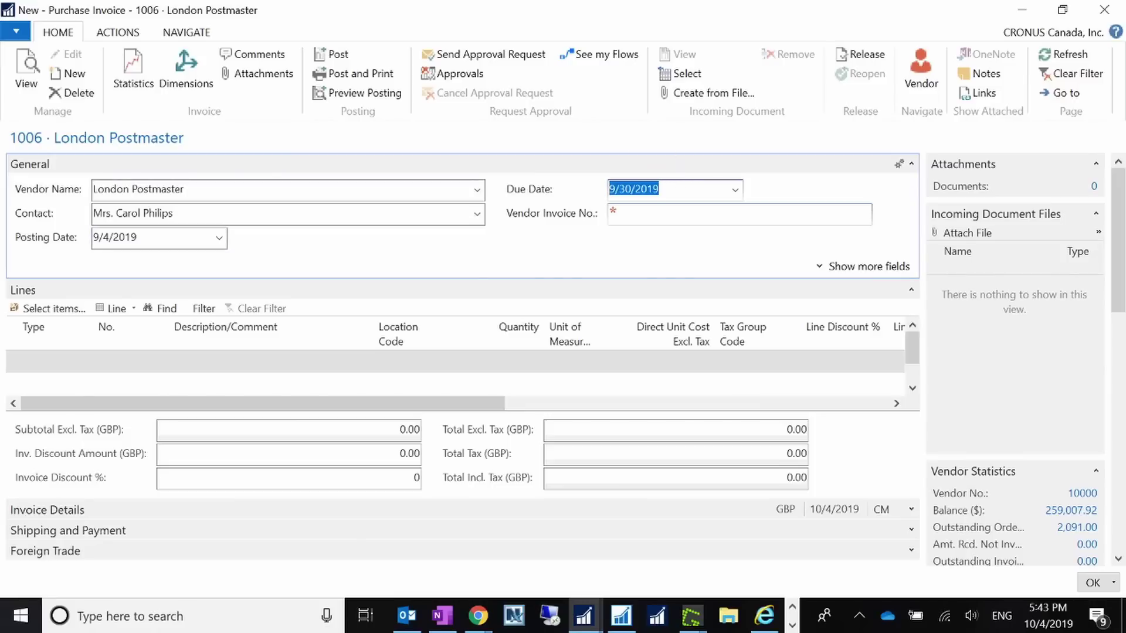
key(Tab)
text(9/30/2019)
key(Tab)
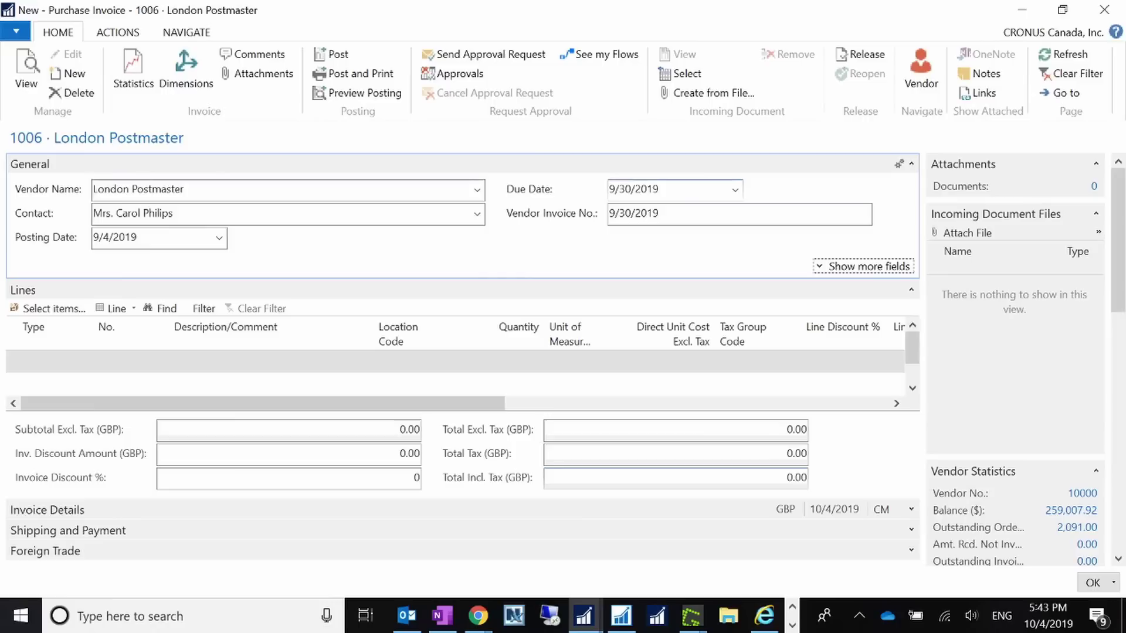
- Add an invoice line for 10 of item 1000 (Bicycle) at location BLUE
click(59, 365)
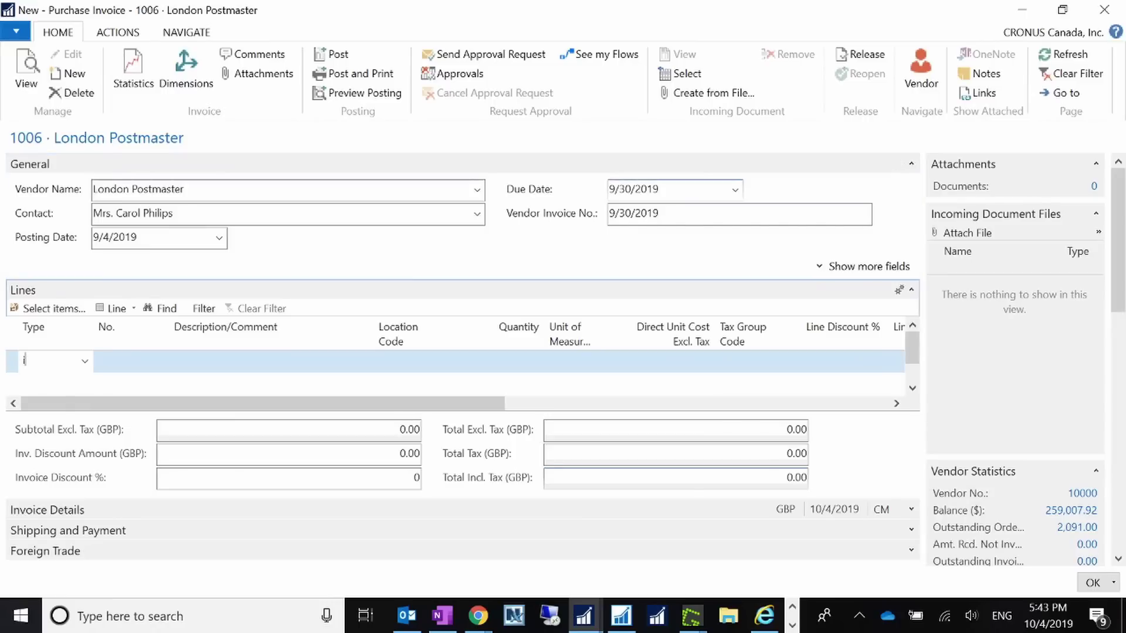
text(i)
key(Tab)
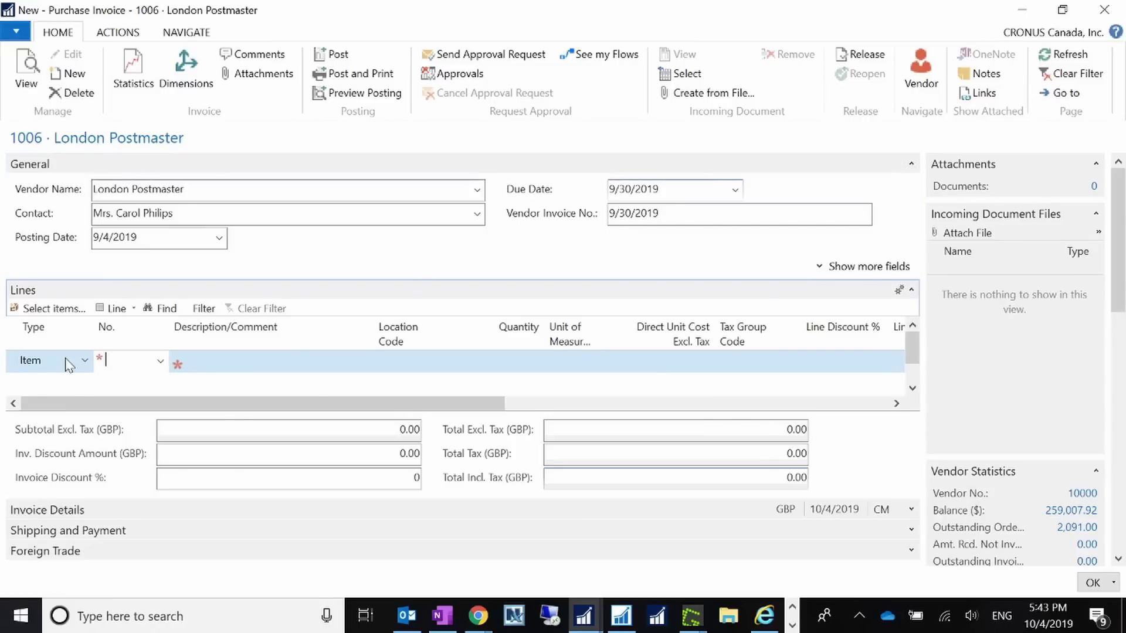
text(1000)
key(Tab)
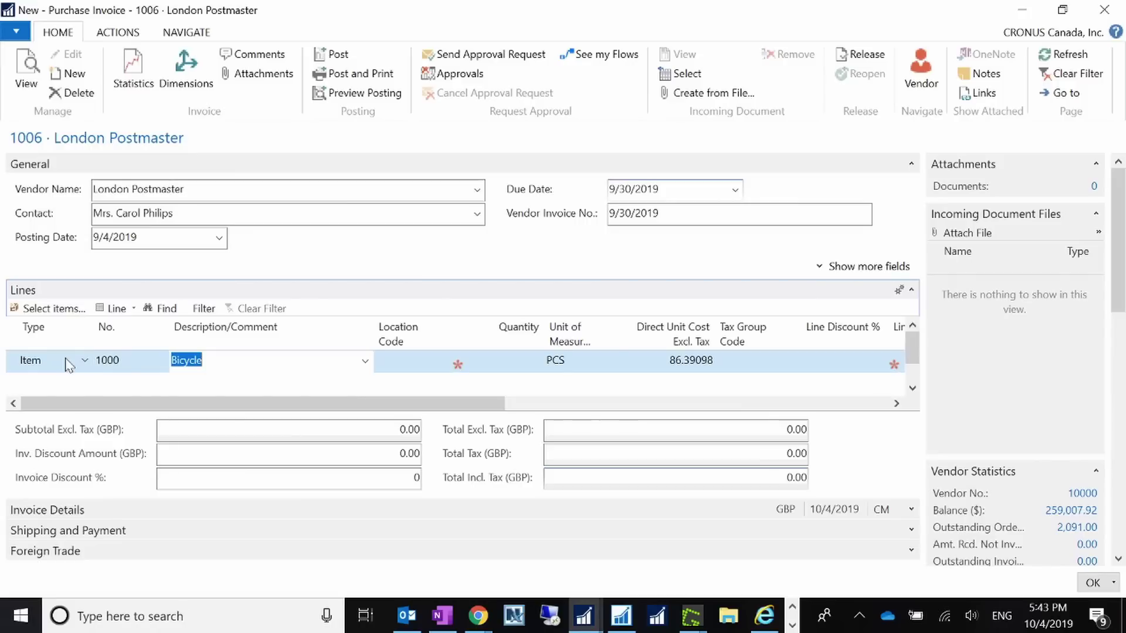
click(415, 364)
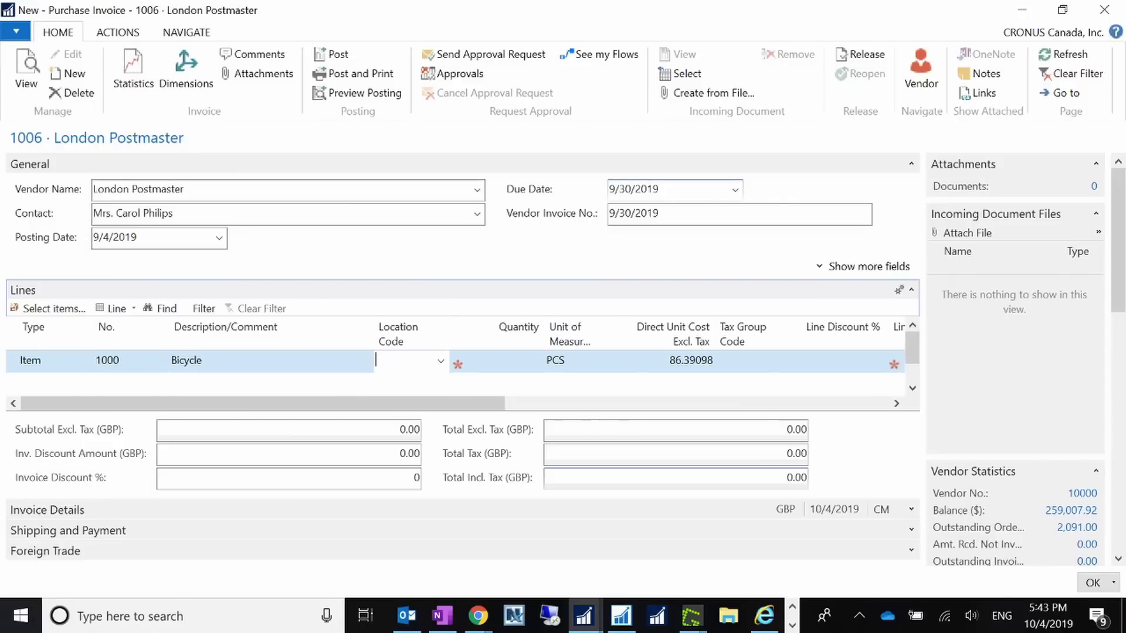
key(Tab)
click(415, 369)
text(blue)
key(Tab)
text(10)
key(Tab)
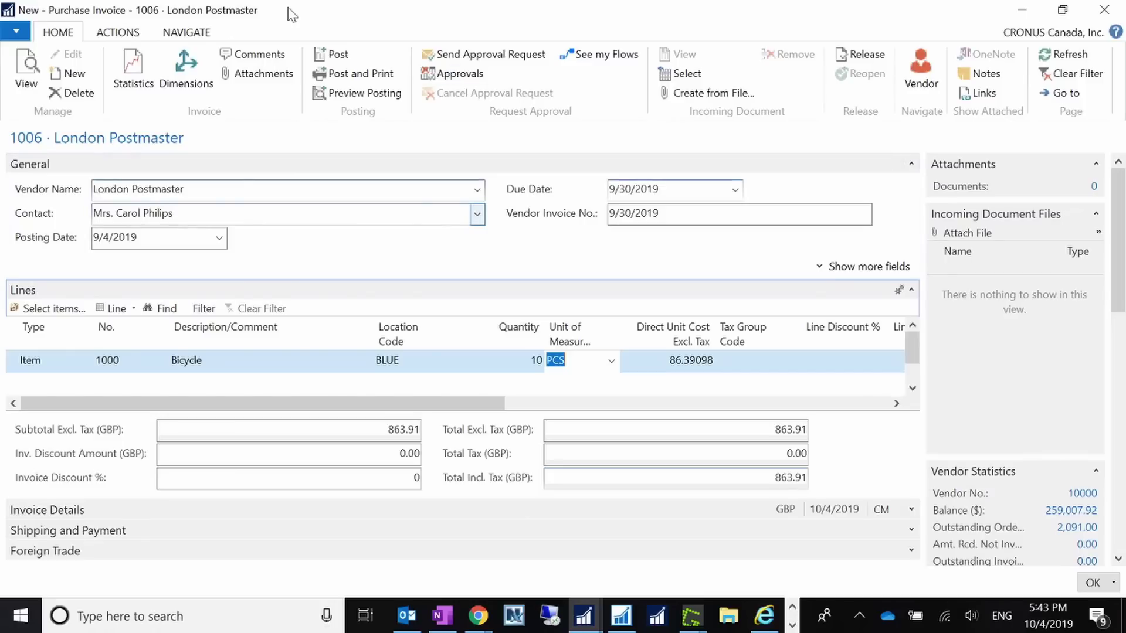
- Attempt posting, dismiss the duplicate invoice number error, and change the posting date to 9/1/2019
click(336, 54)
click(568, 329)
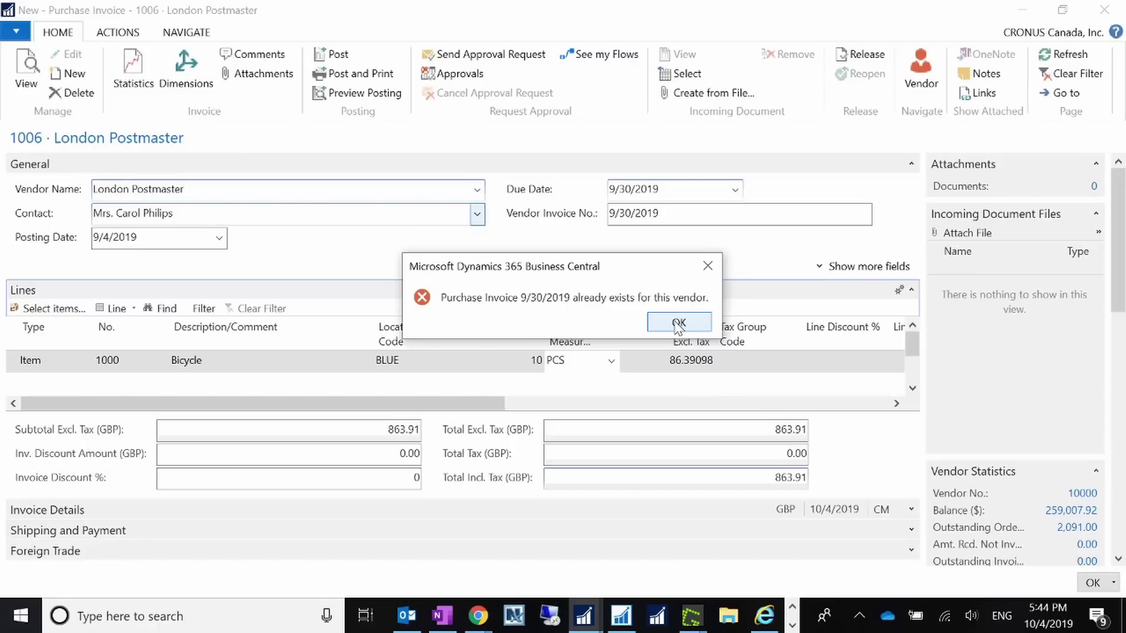
click(679, 323)
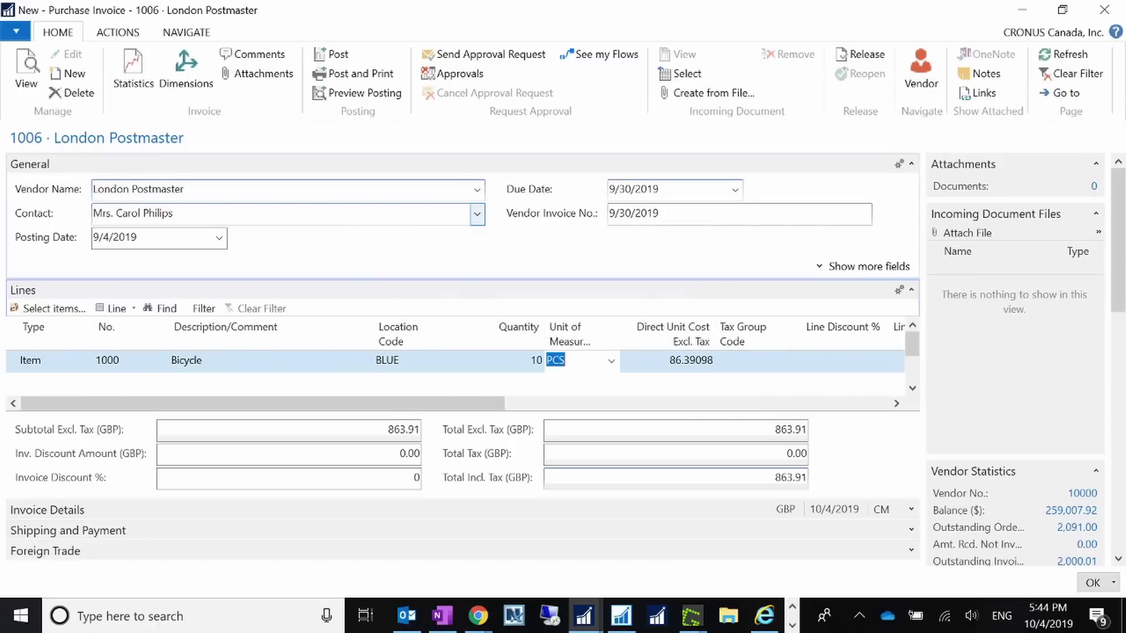
double_click(106, 238)
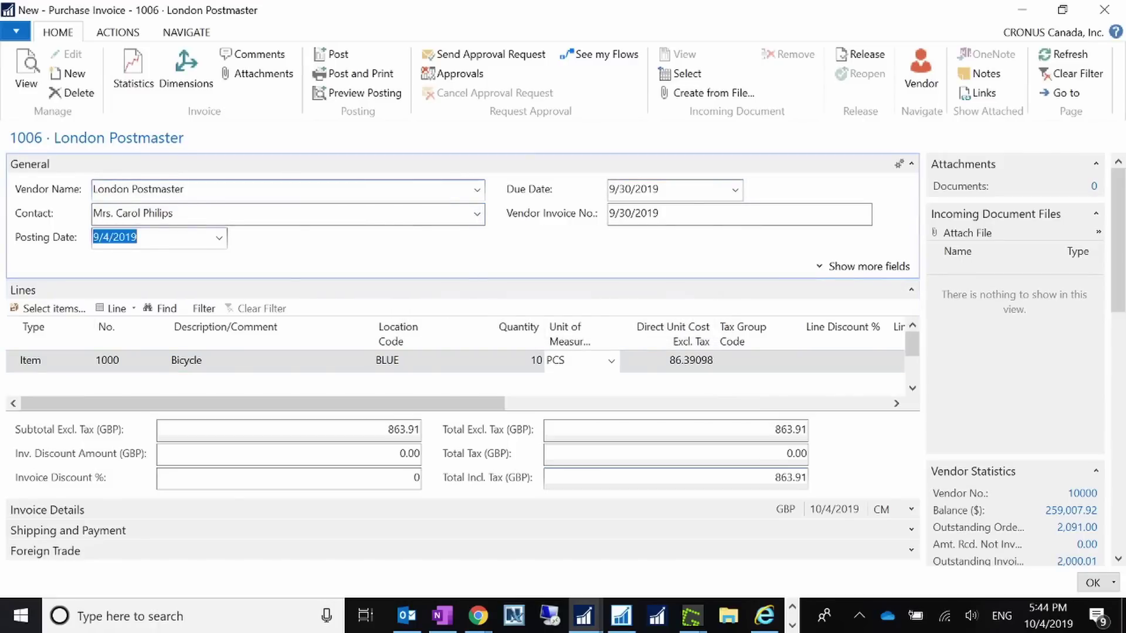
click(109, 238)
key(BackSpace)
text(1)
key(Tab)
click(711, 343)
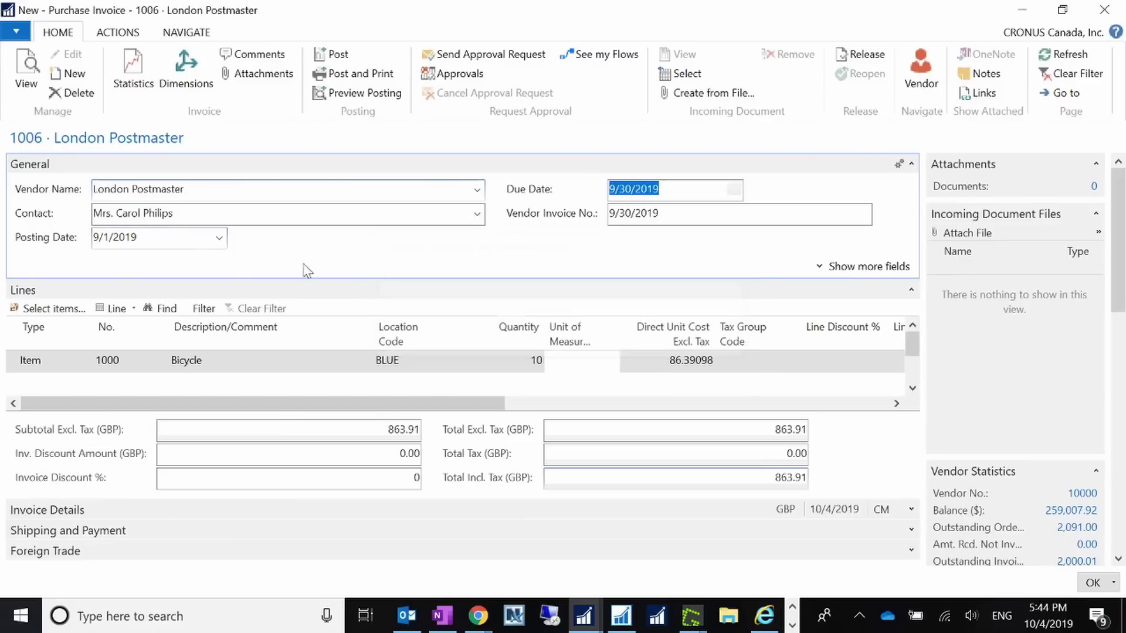
key(shift+Tab)
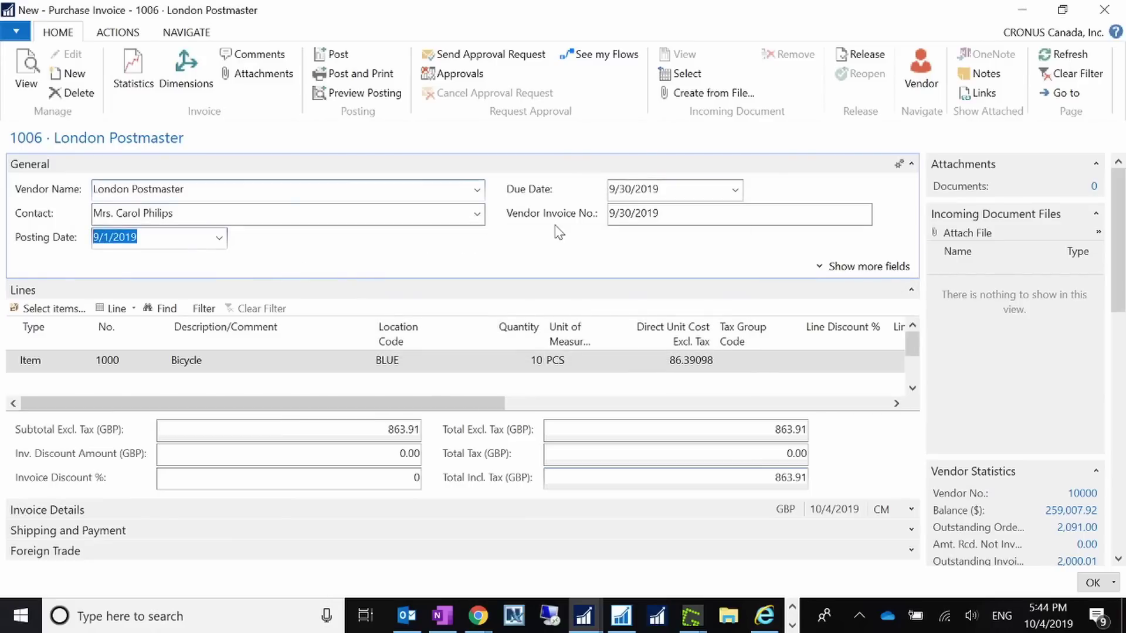
key(Tab)
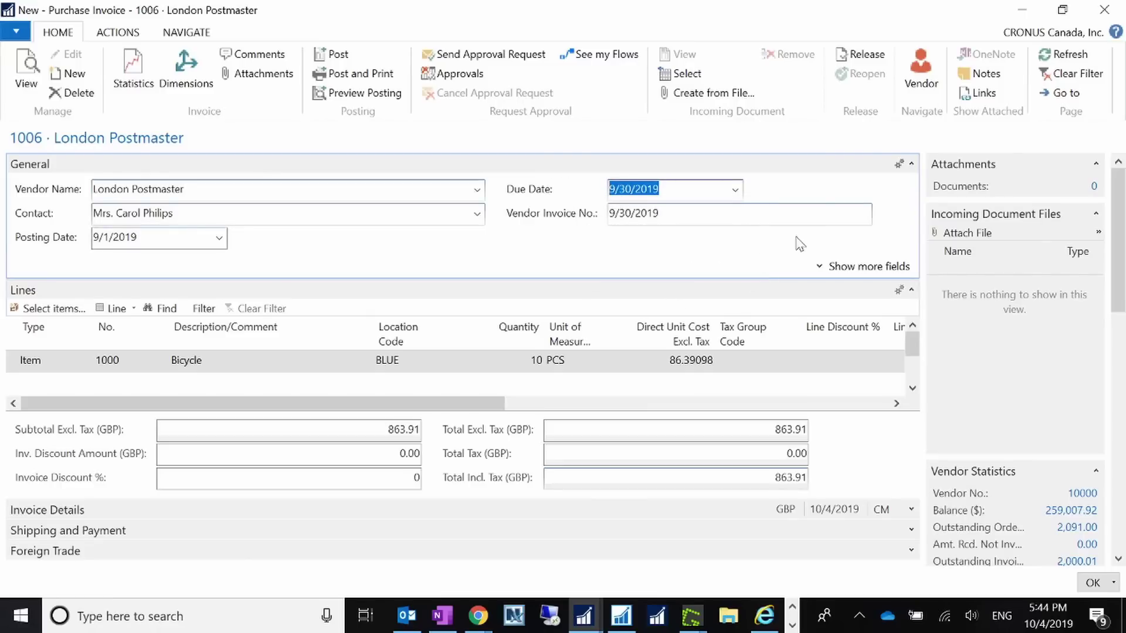
- Set both the document date and posting date to 8/1/2019
click(818, 266)
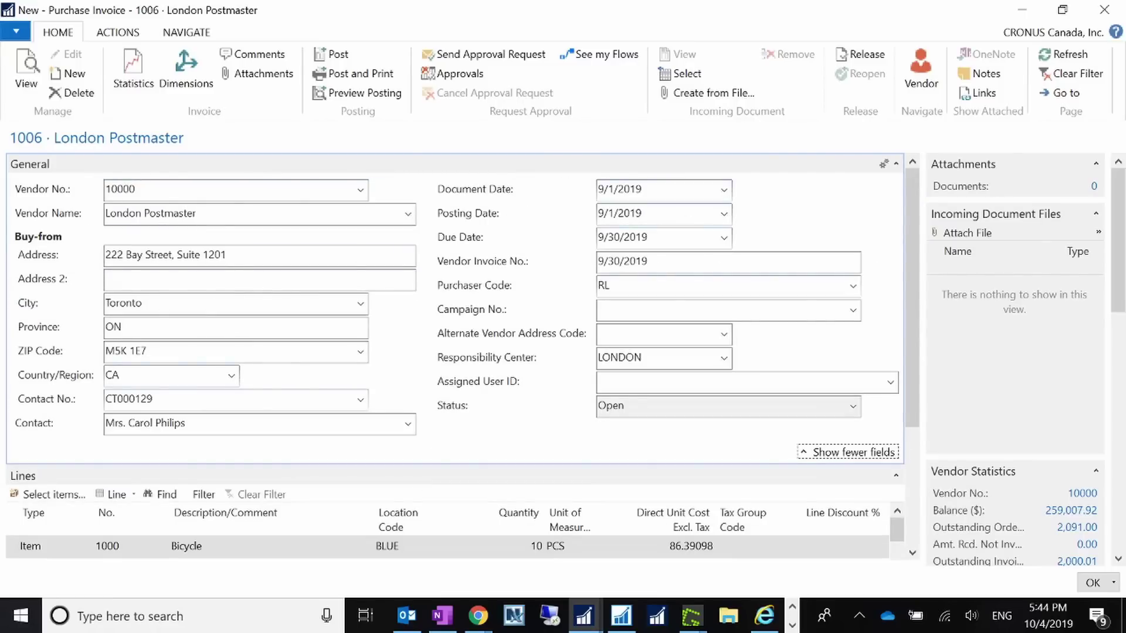
click(601, 189)
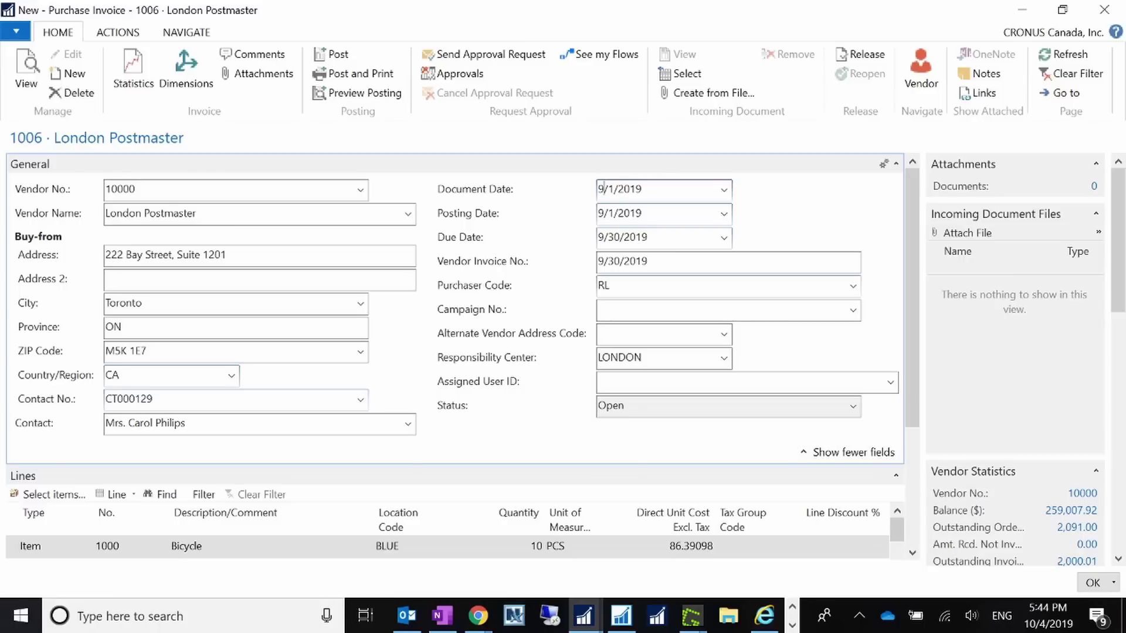
text(8)
key(Tab)
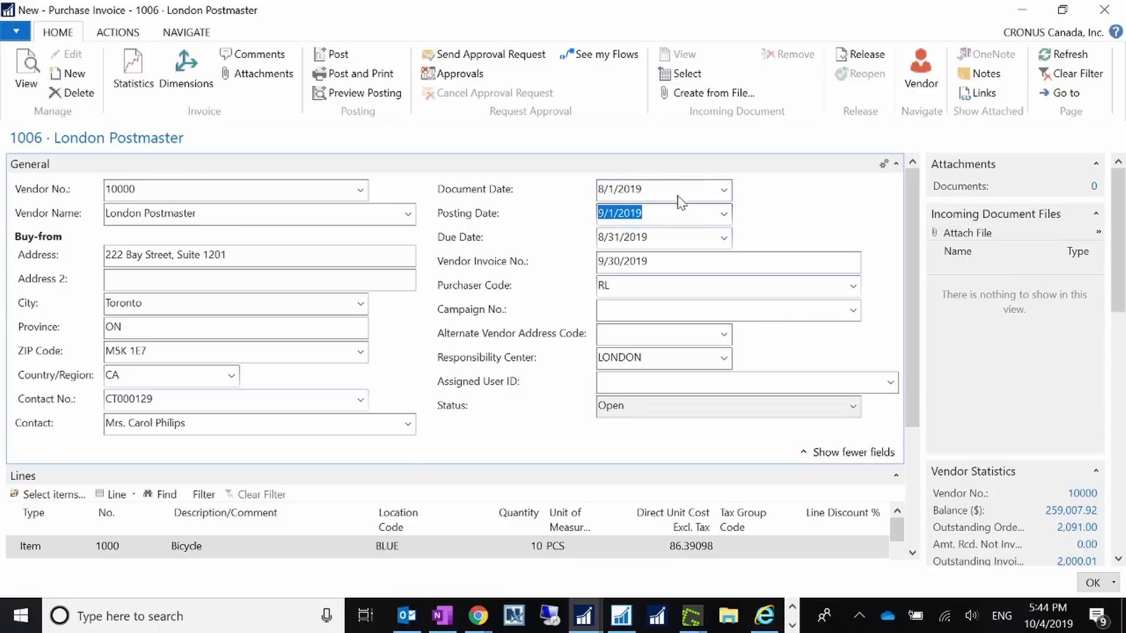
key(shift+Tab)
key(ctrl+c)
key(Tab)
key(ctrl+v)
key(Tab)
click(706, 346)
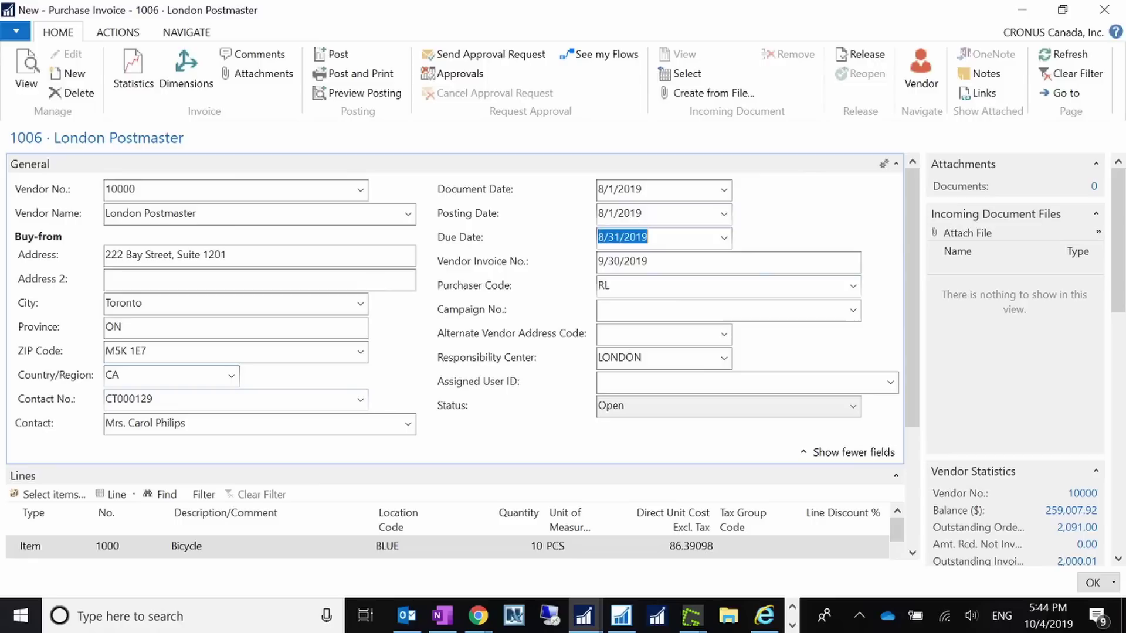
- Copy the due date 8/31/2019 into the Vendor Invoice No. field
key(ctrl+c)
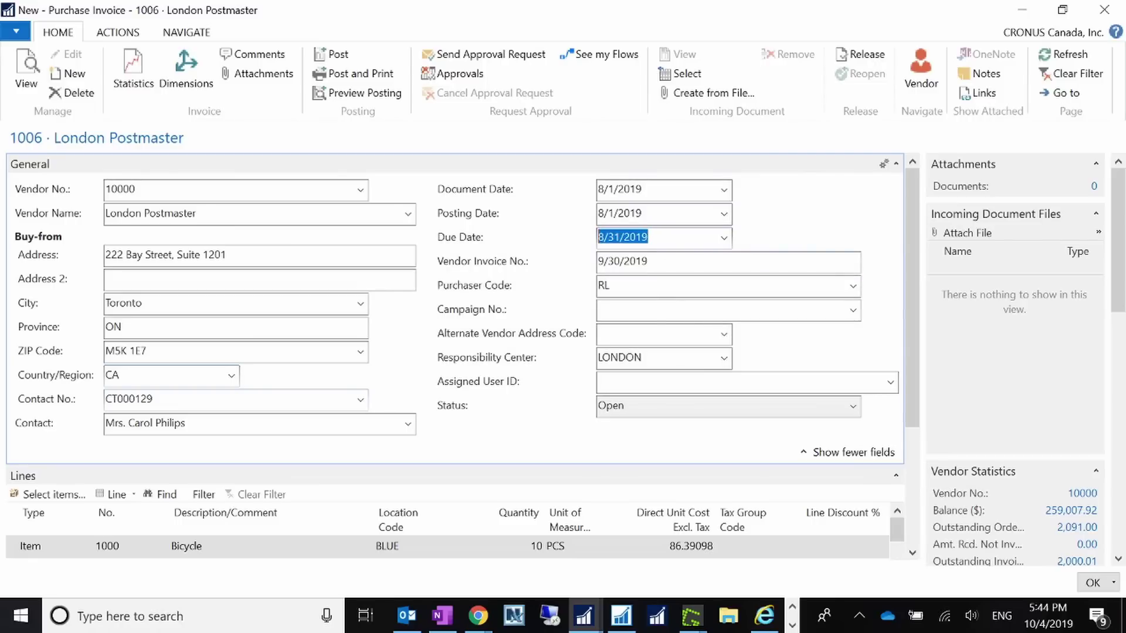
key(Tab)
key(ctrl+v)
key(Tab)
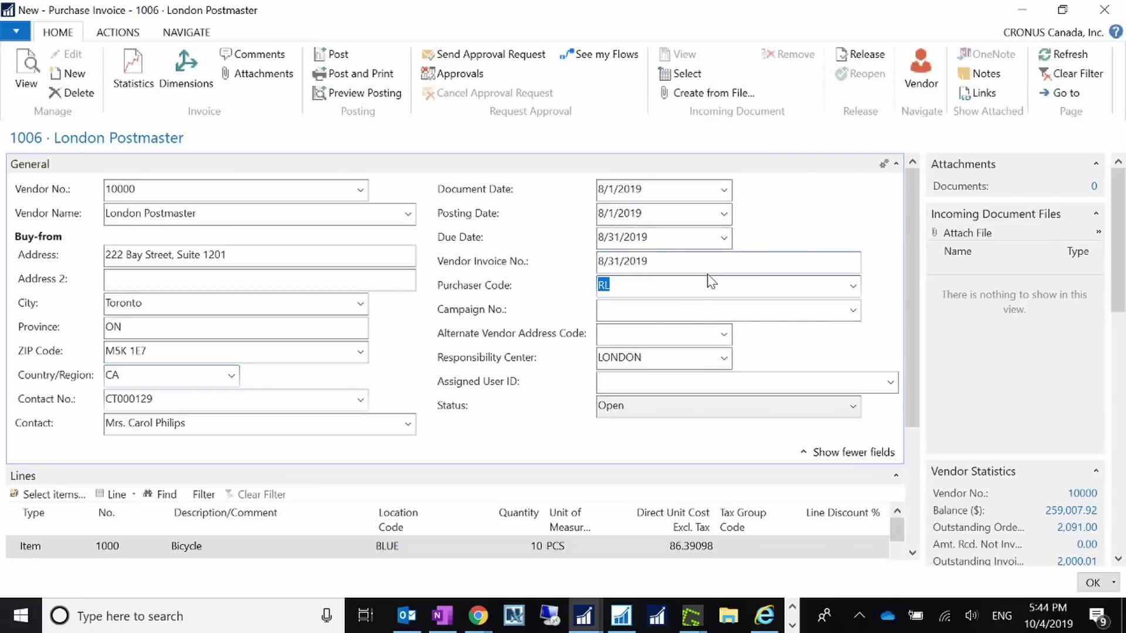
key(shift+Tab)
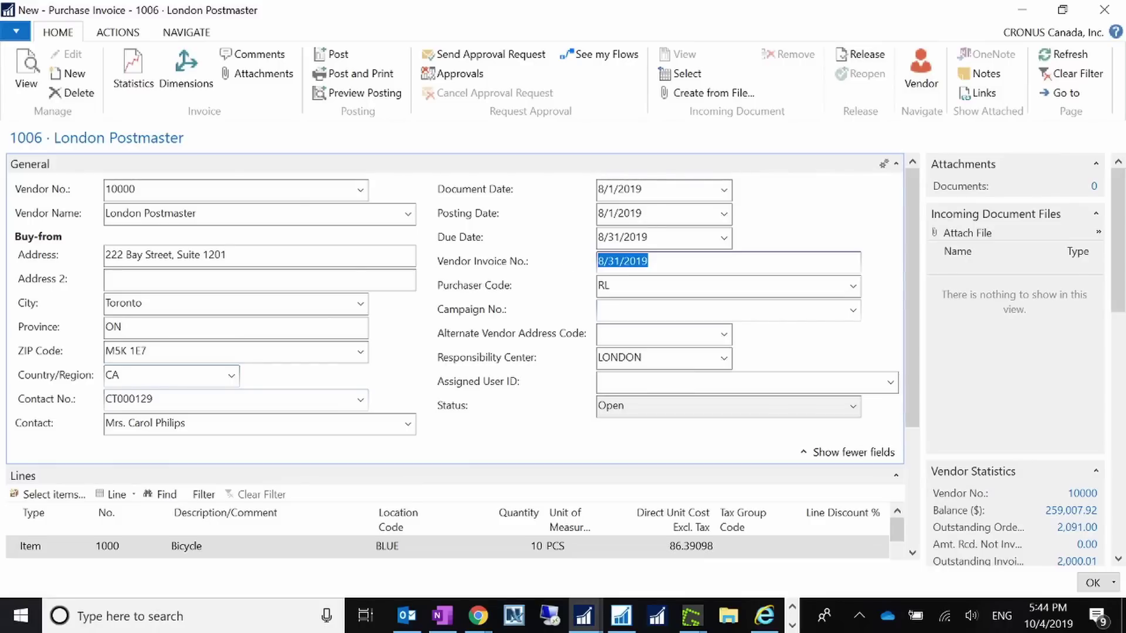
- Post the invoice, review posted purchase invoice 108042, and close it
click(335, 54)
click(550, 321)
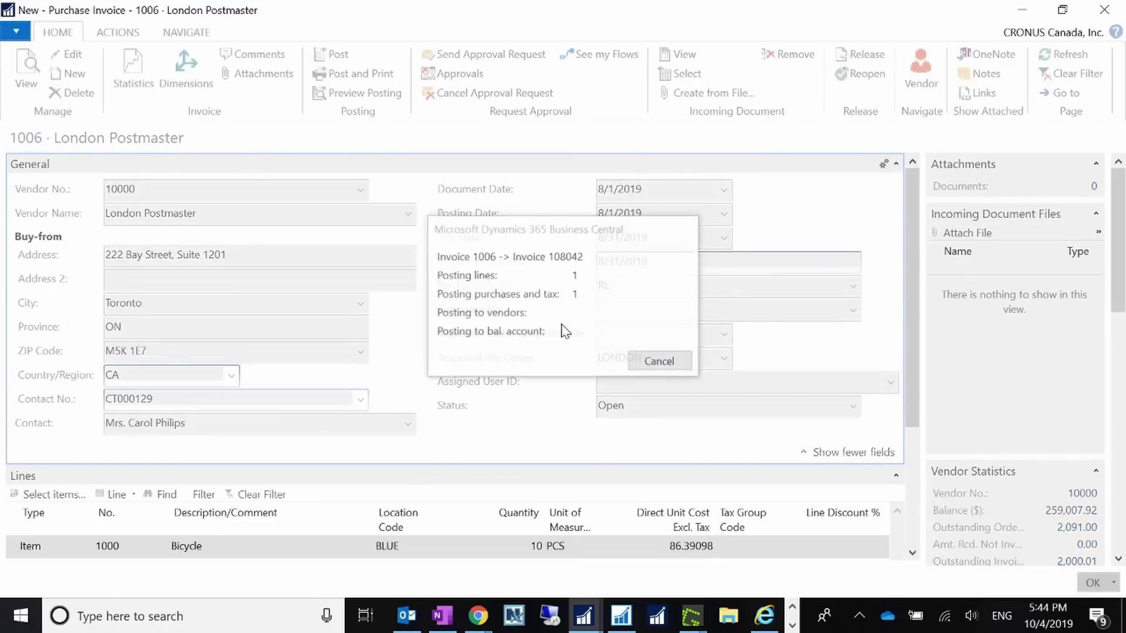
click(649, 351)
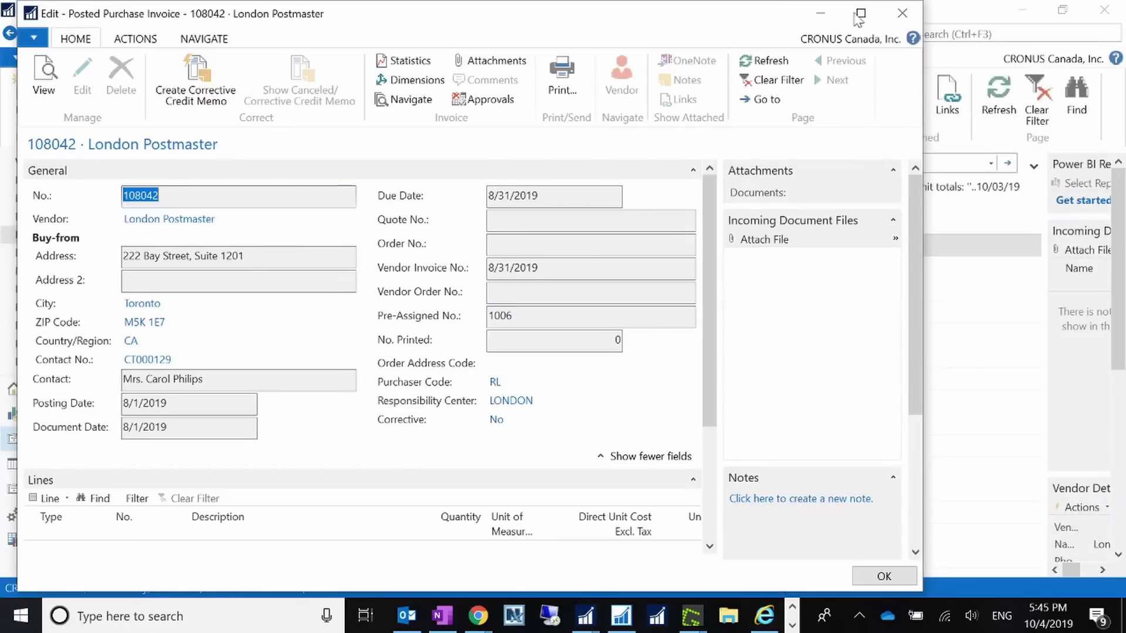
key(Escape)
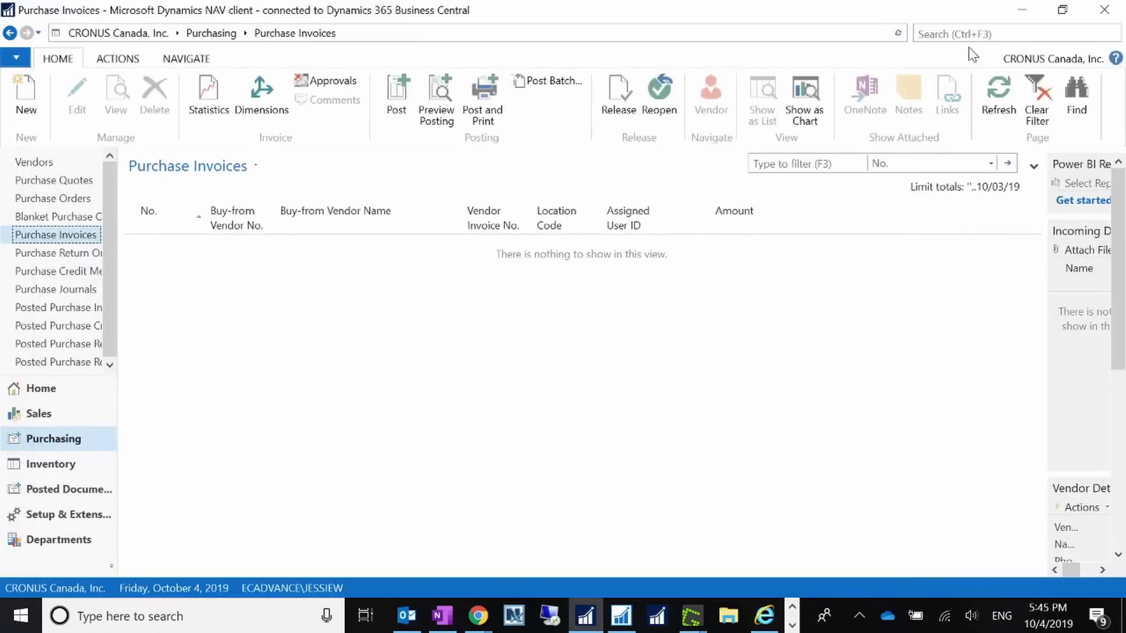
click(970, 34)
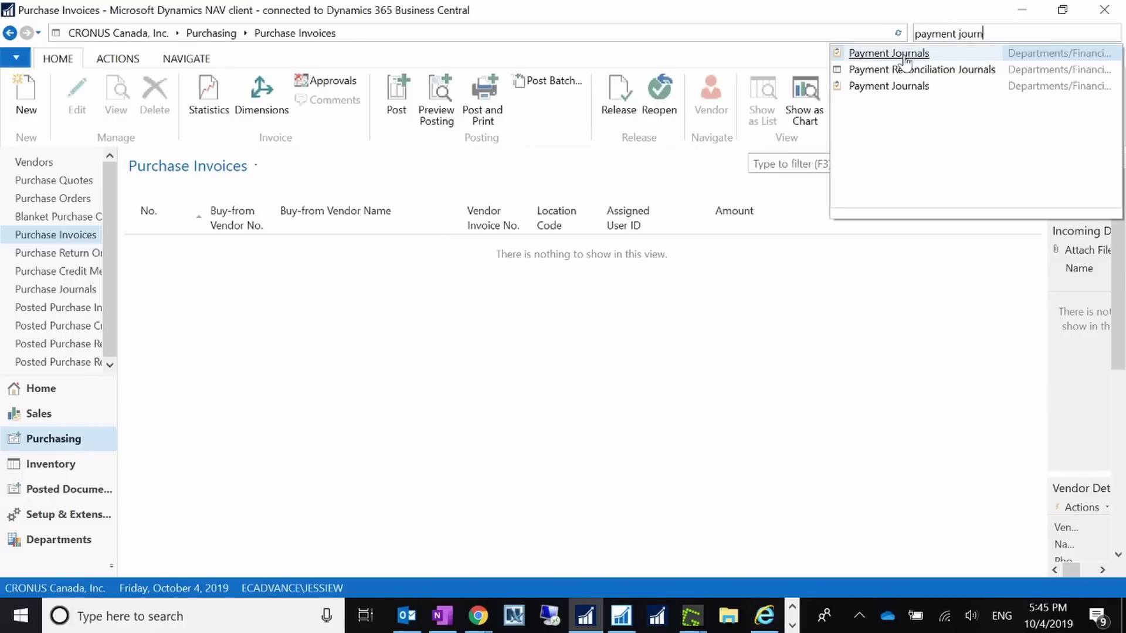
- Open Payment Journals full screen, delete the existing journal line, and widen the export error column
click(900, 57)
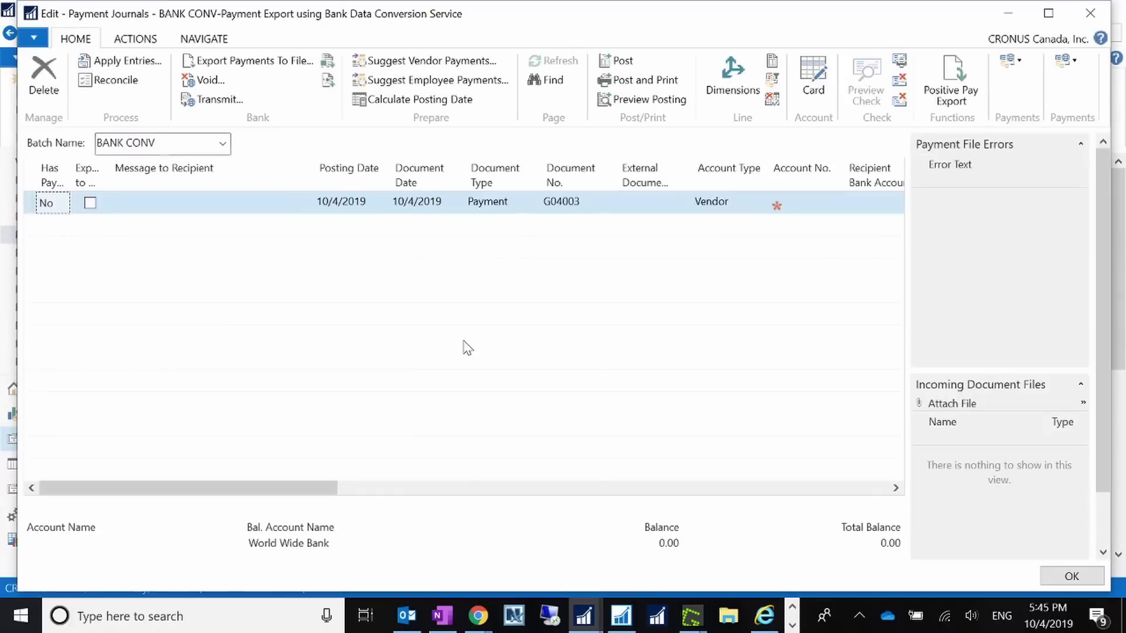
click(1048, 13)
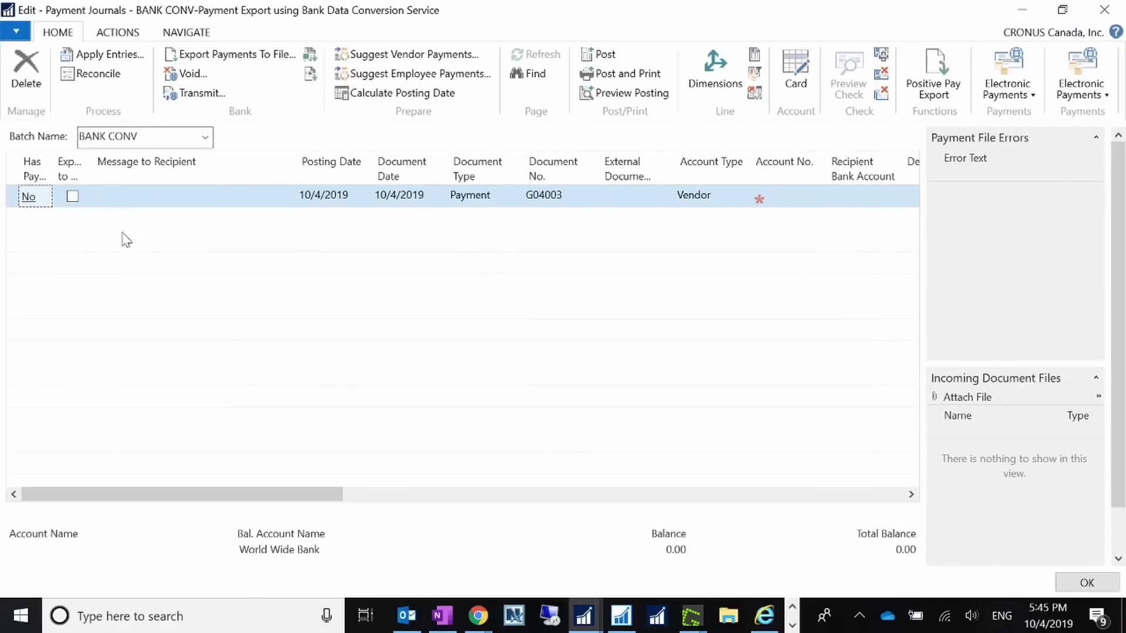
right_click(18, 202)
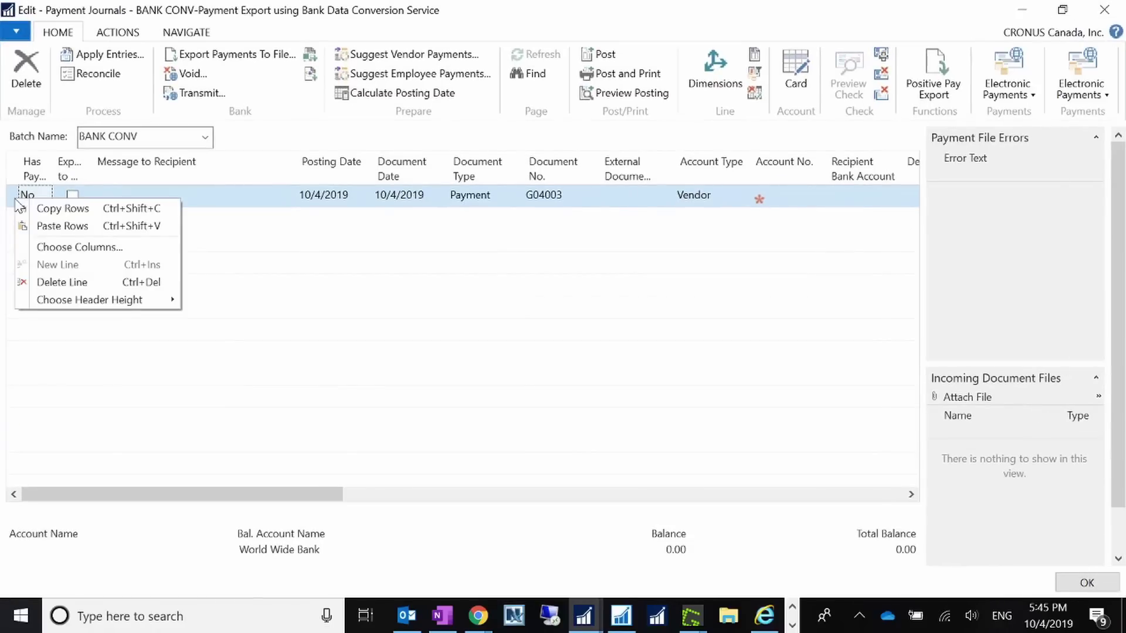
click(114, 273)
click(512, 327)
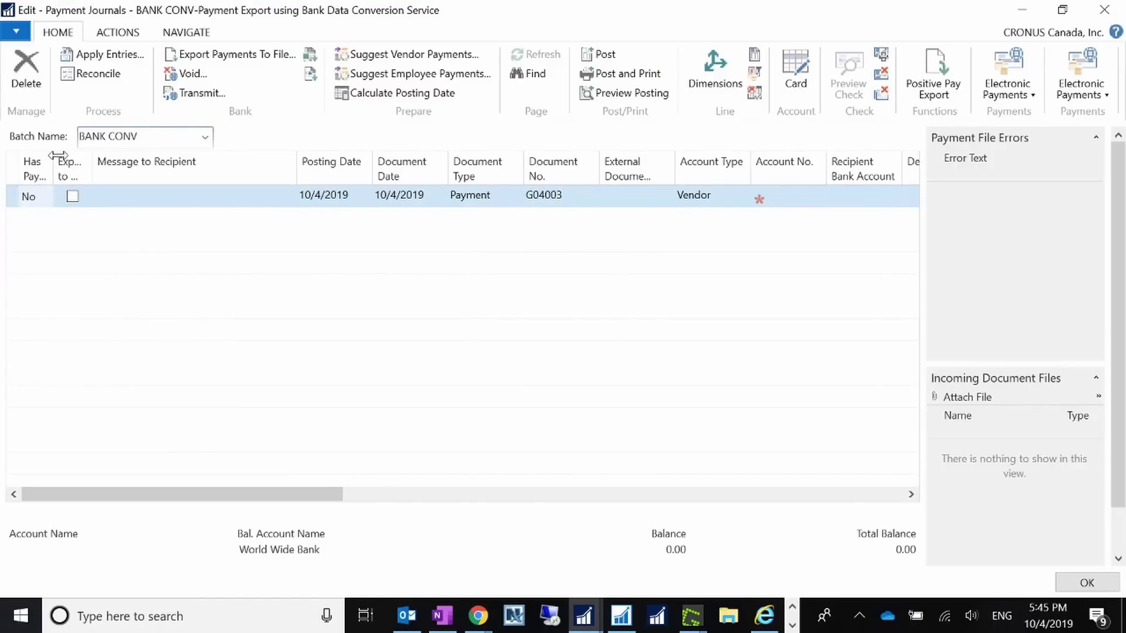
drag(53, 159, 153, 170)
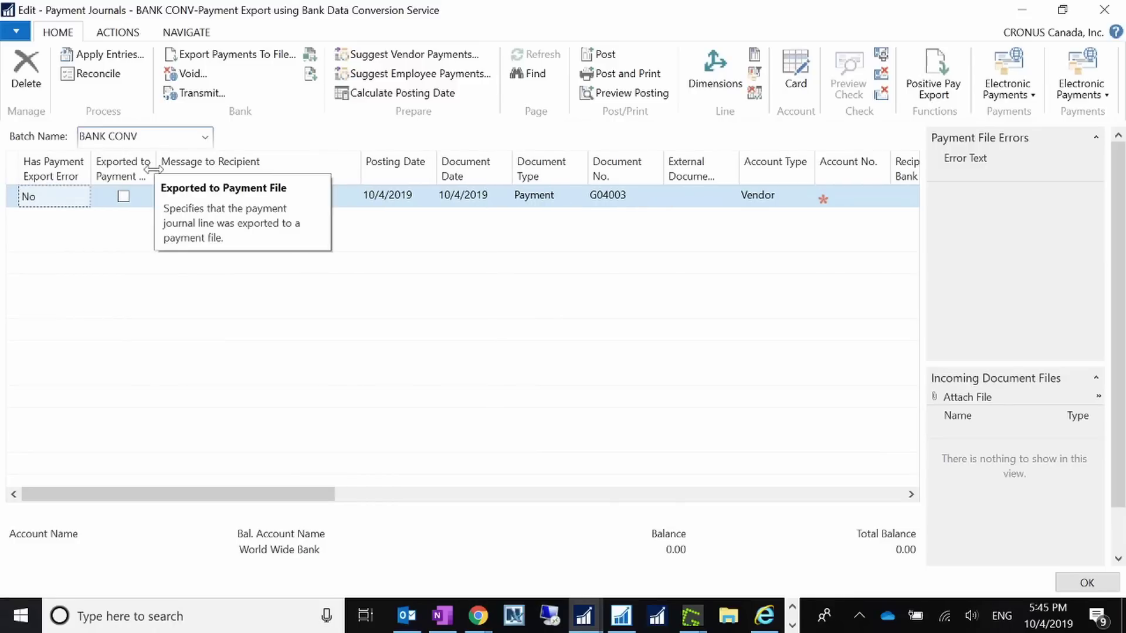
- Check in the batch list that BANK CONV allows payment export, then return to it
click(205, 140)
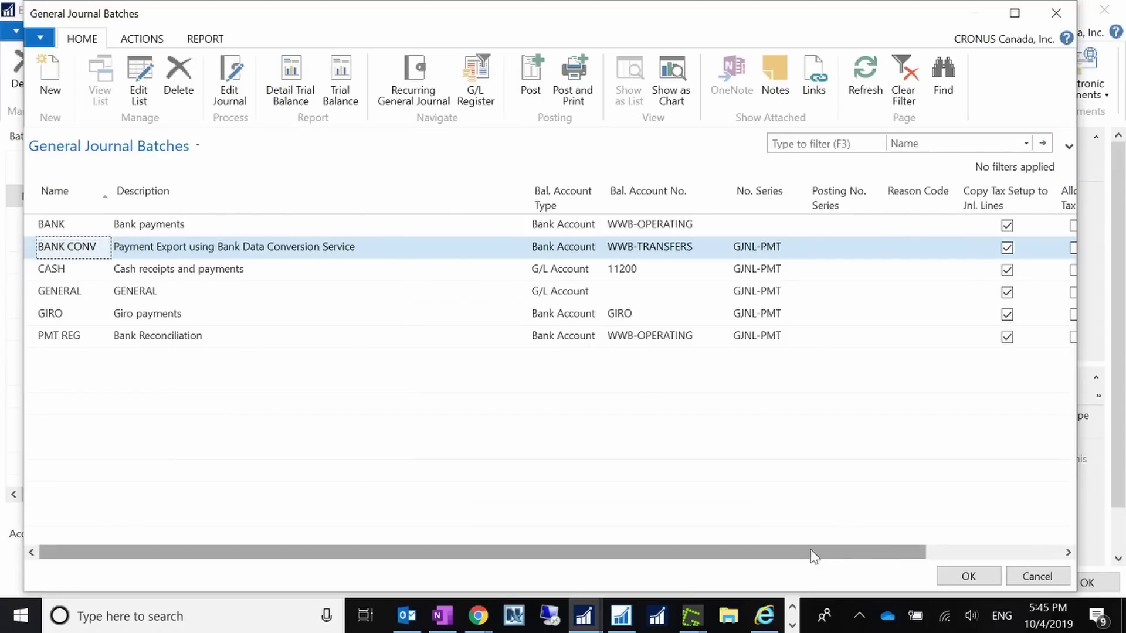
drag(818, 555, 884, 555)
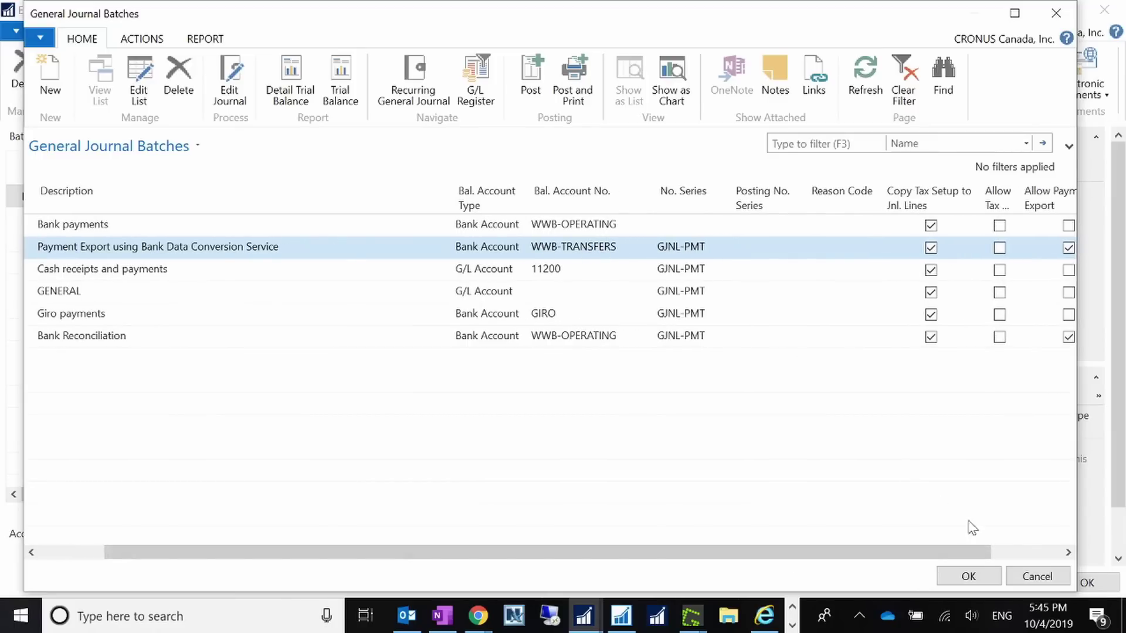
drag(971, 554, 1043, 554)
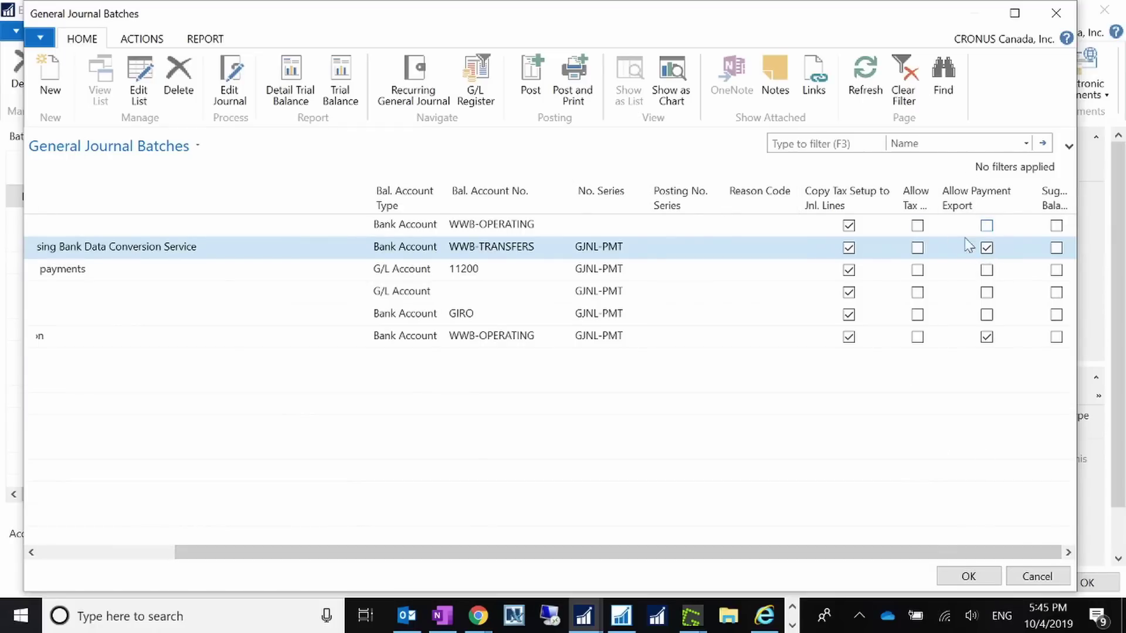
click(968, 577)
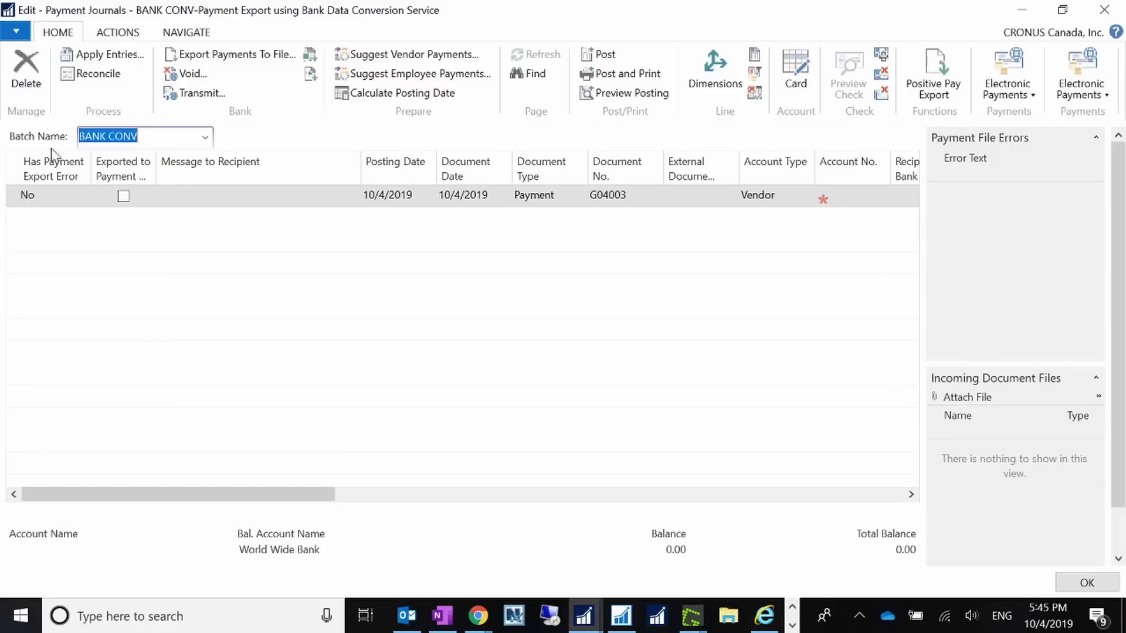
- Widen the Exported to Payment File column and scroll right toward Recipient Bank Account
mouse_move(54, 166)
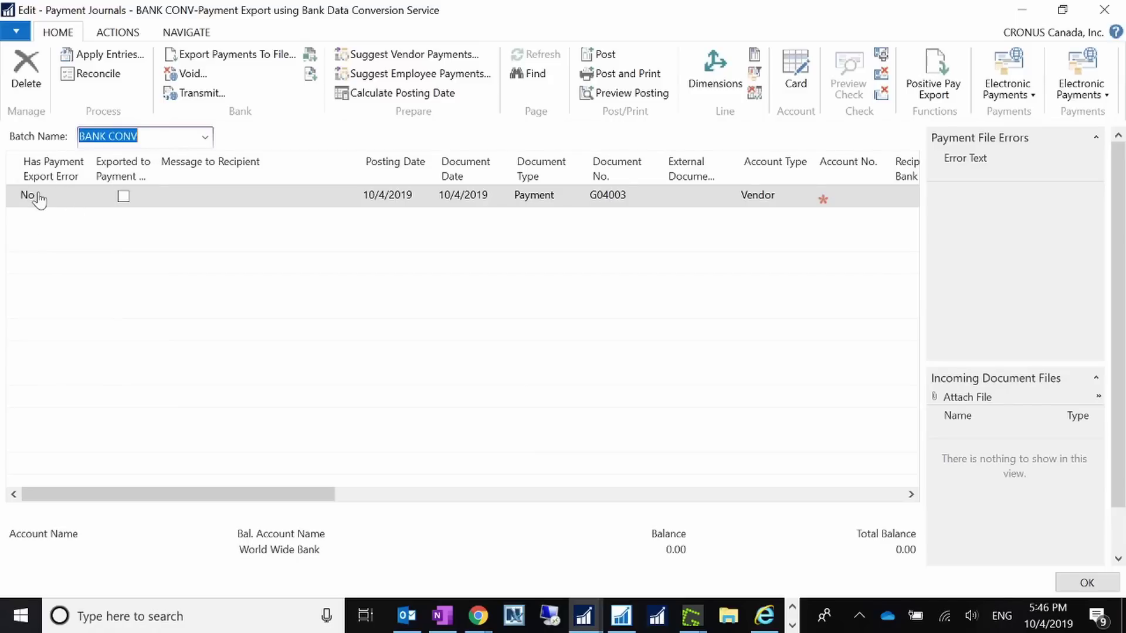
drag(154, 170, 186, 169)
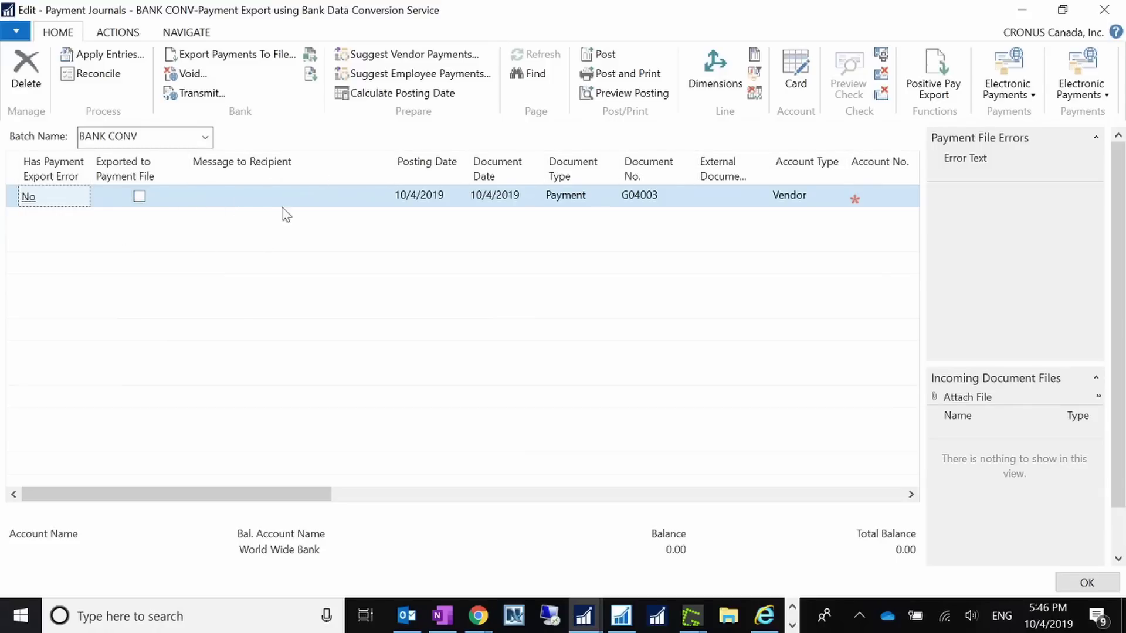
mouse_move(282, 176)
drag(300, 497, 368, 505)
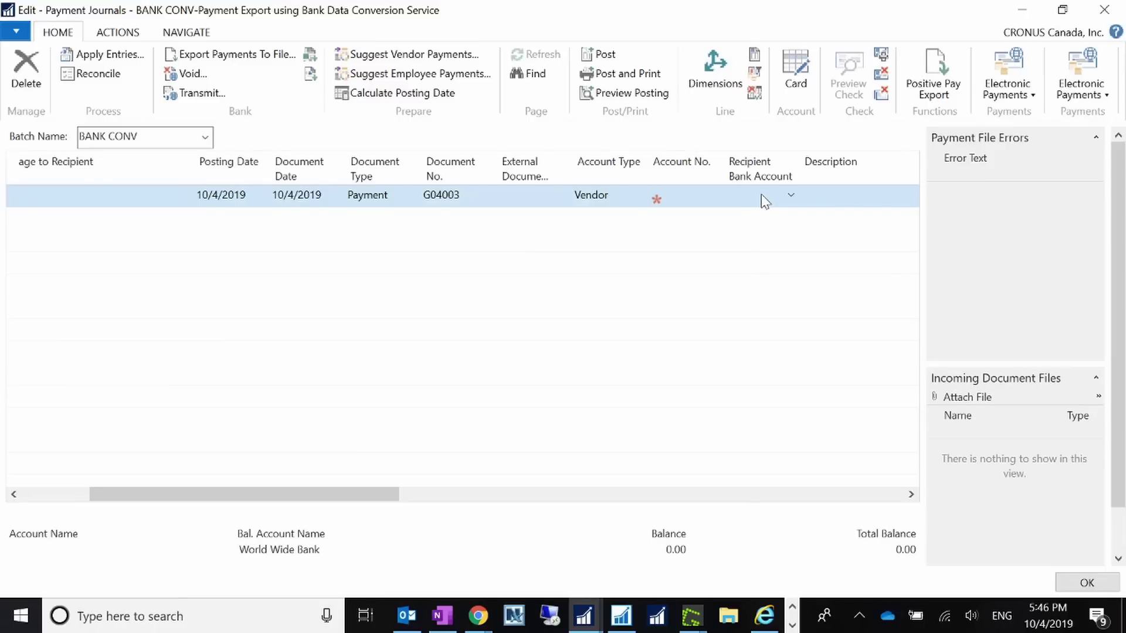
- Minimize the payment journal and check London Postmaster's preferred bank account code, ECA
click(1023, 11)
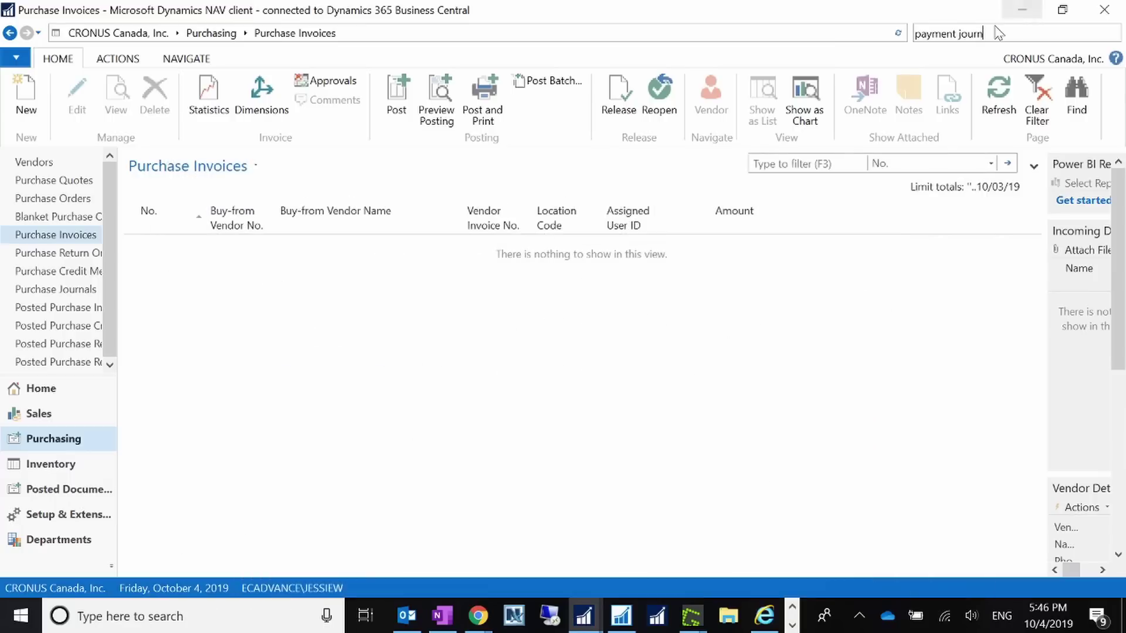
key(ctrl+a)
text(v)
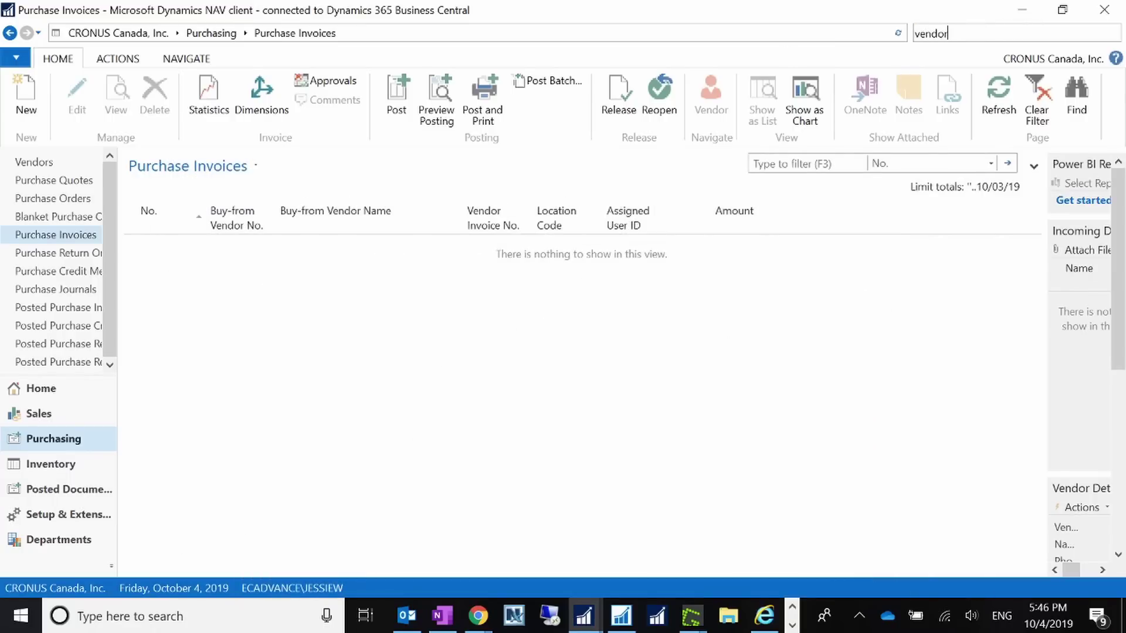
key(Return)
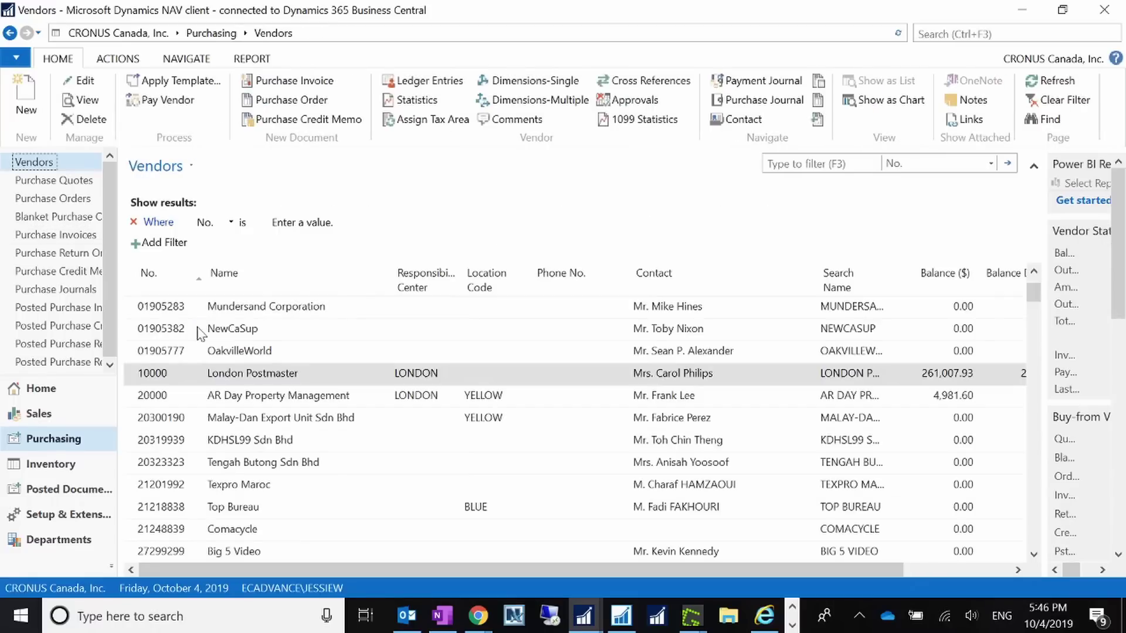
click(83, 82)
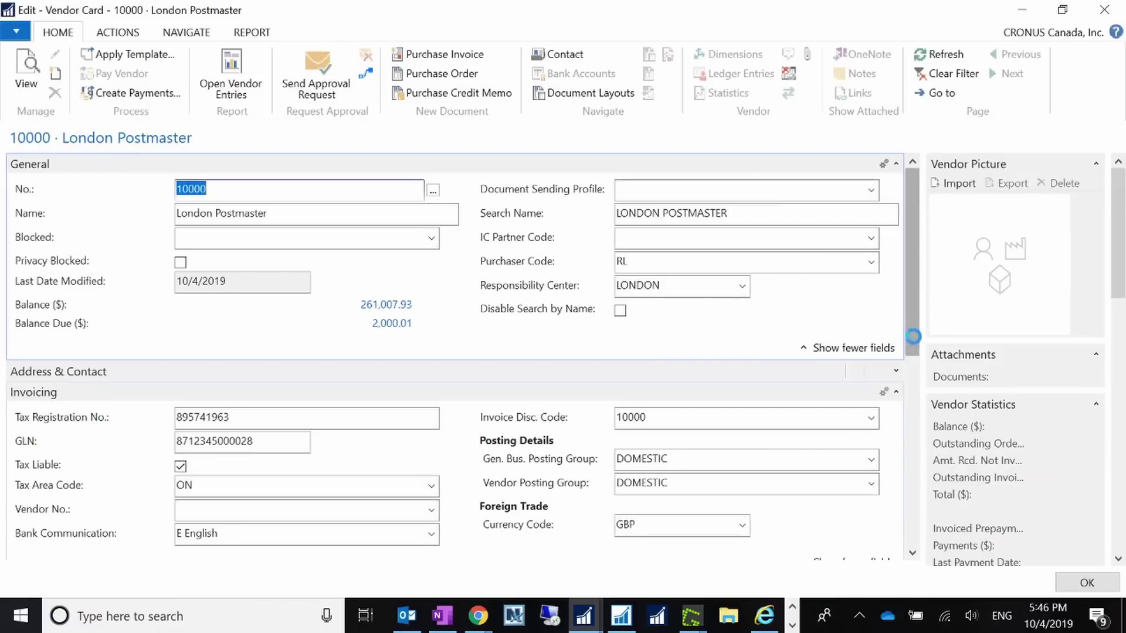
drag(915, 338, 913, 535)
click(294, 342)
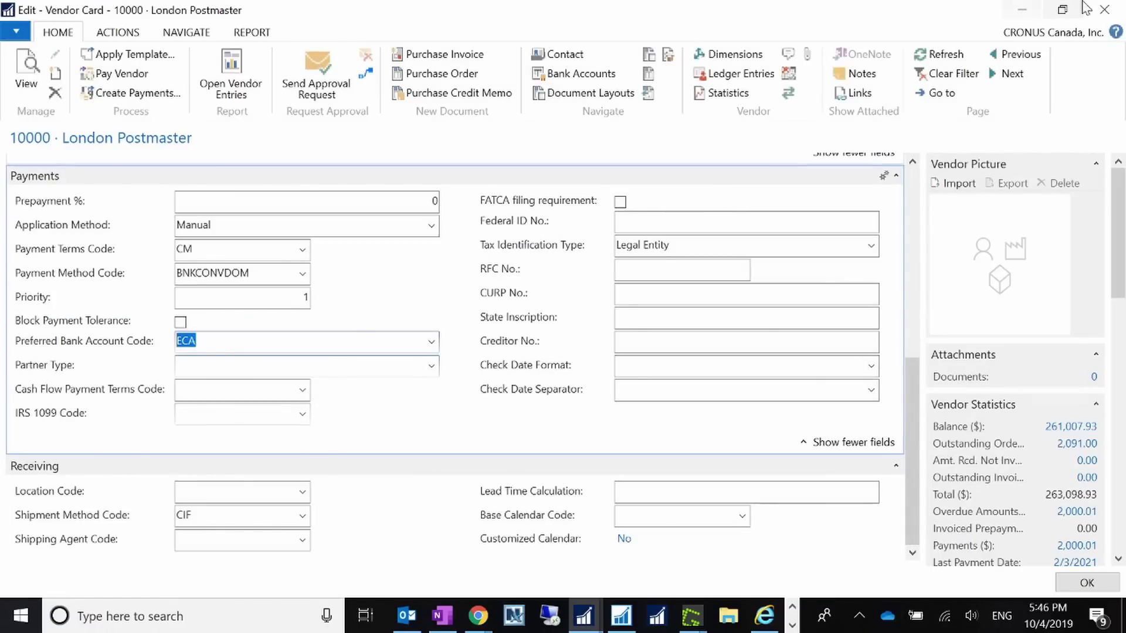
- Close the vendor card and search for pages matching 'payment'
click(1104, 9)
click(998, 35)
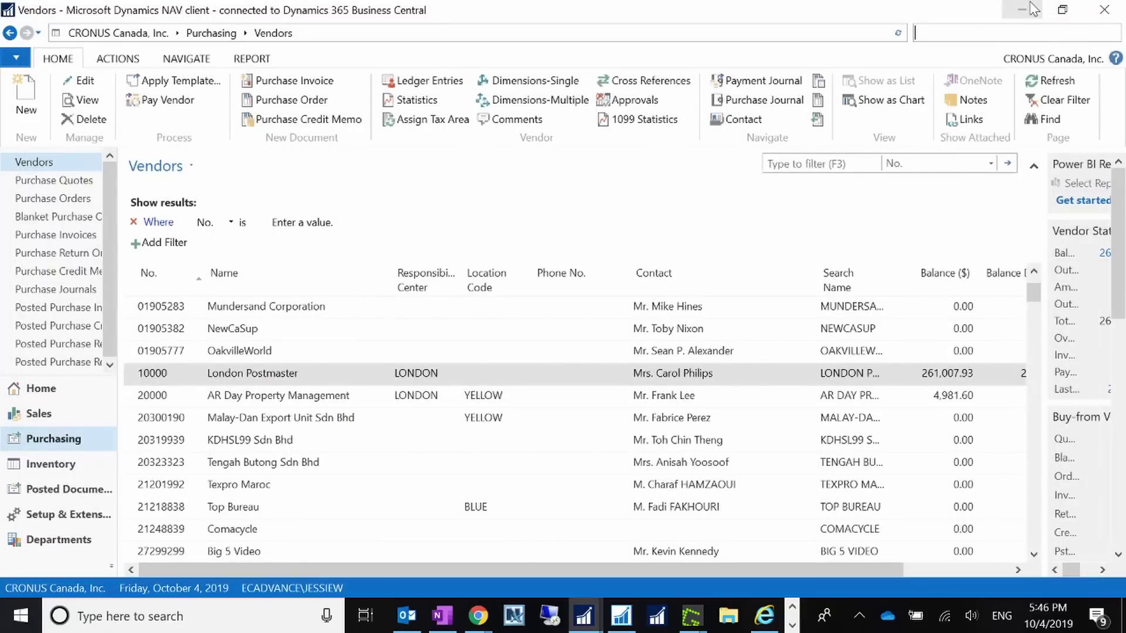
text(paymnet)
key(BackSpace)
key(BackSpace)
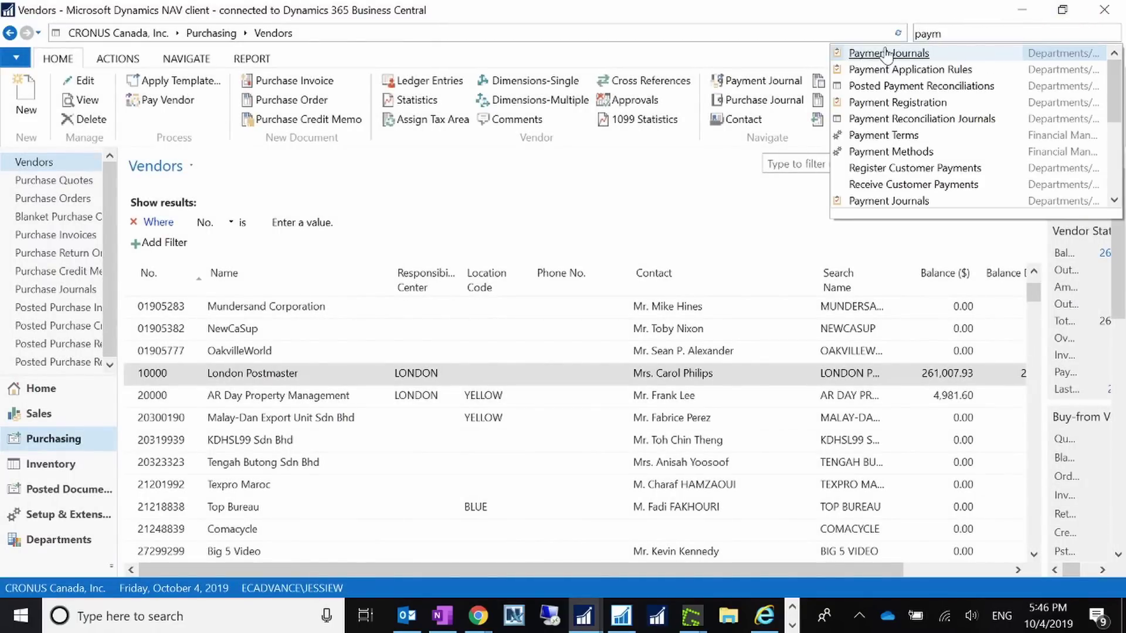
- Open Payment Journals and run Suggest Vendor Payments, checking starting document number G04003
click(871, 50)
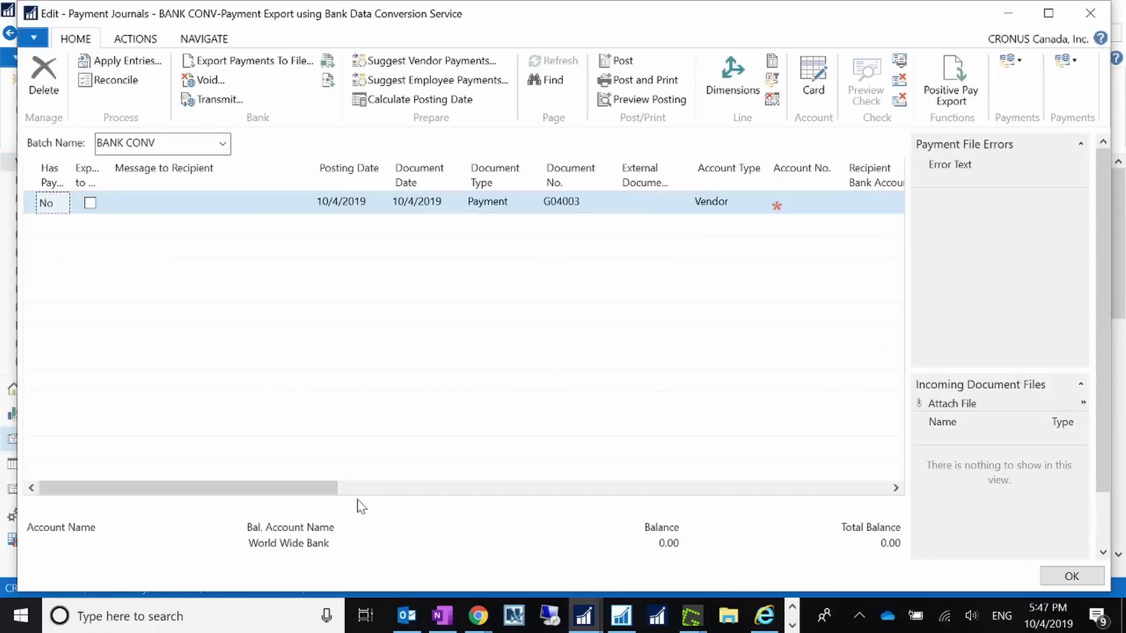
drag(325, 495, 231, 505)
click(431, 61)
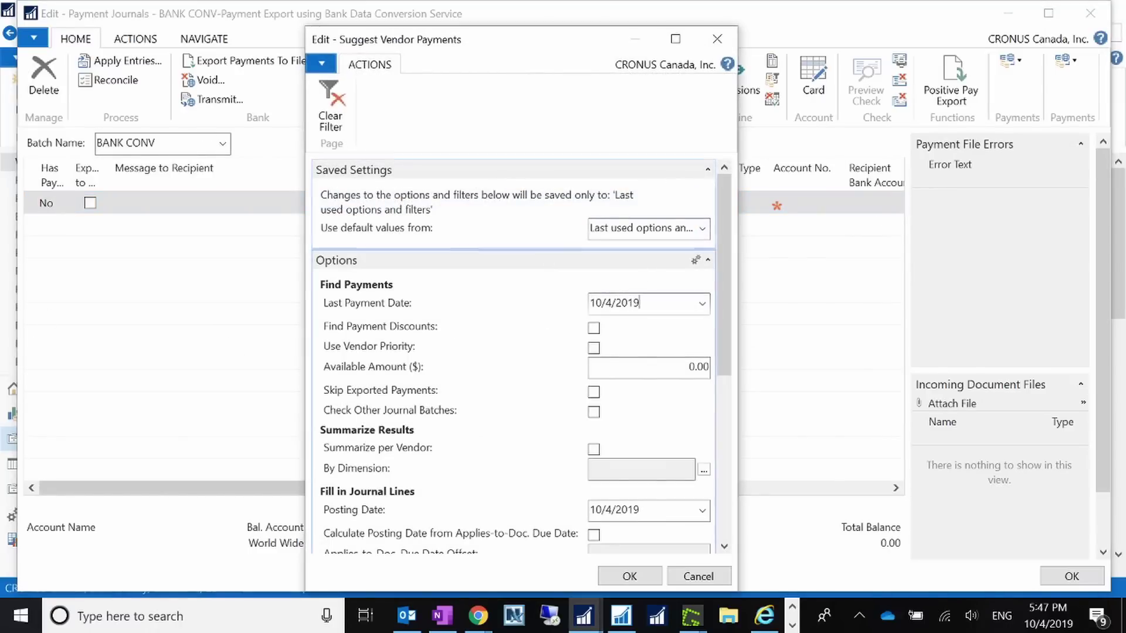
drag(719, 343, 720, 417)
drag(719, 417, 712, 513)
click(634, 408)
double_click(624, 407)
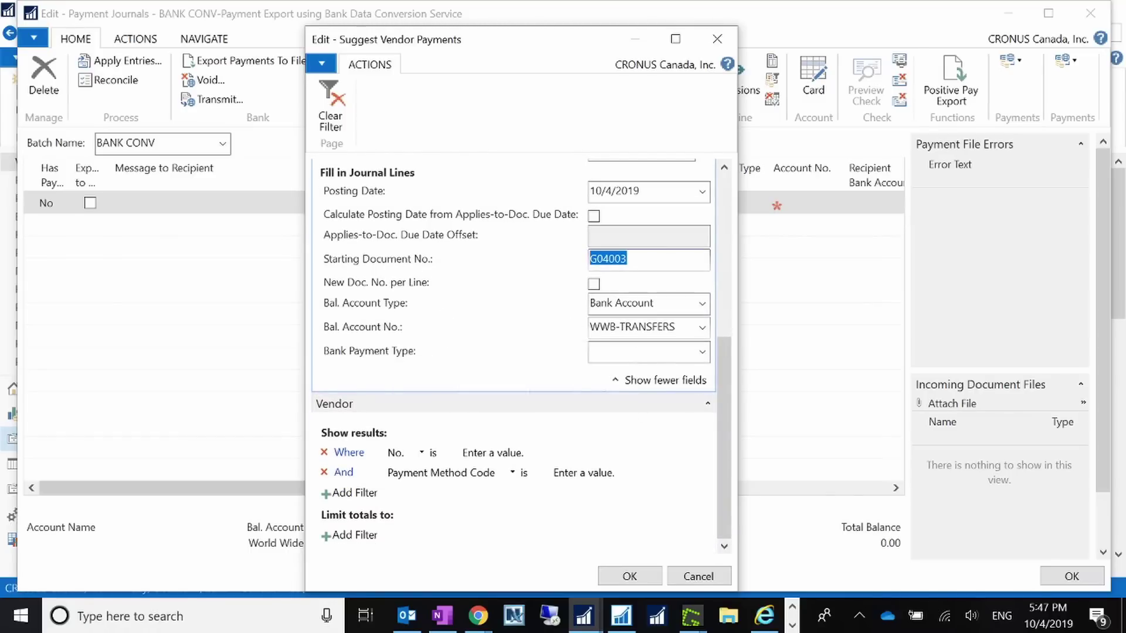
- Create the suggested London Postmaster payment line, dismissing the GBP currency notice
click(633, 573)
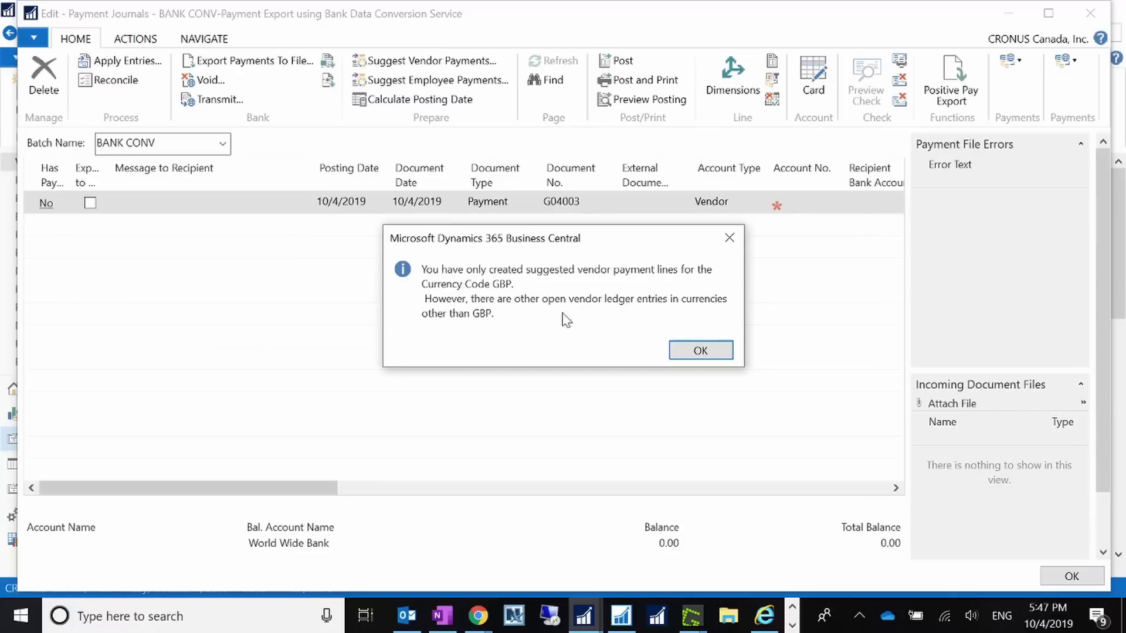
click(701, 350)
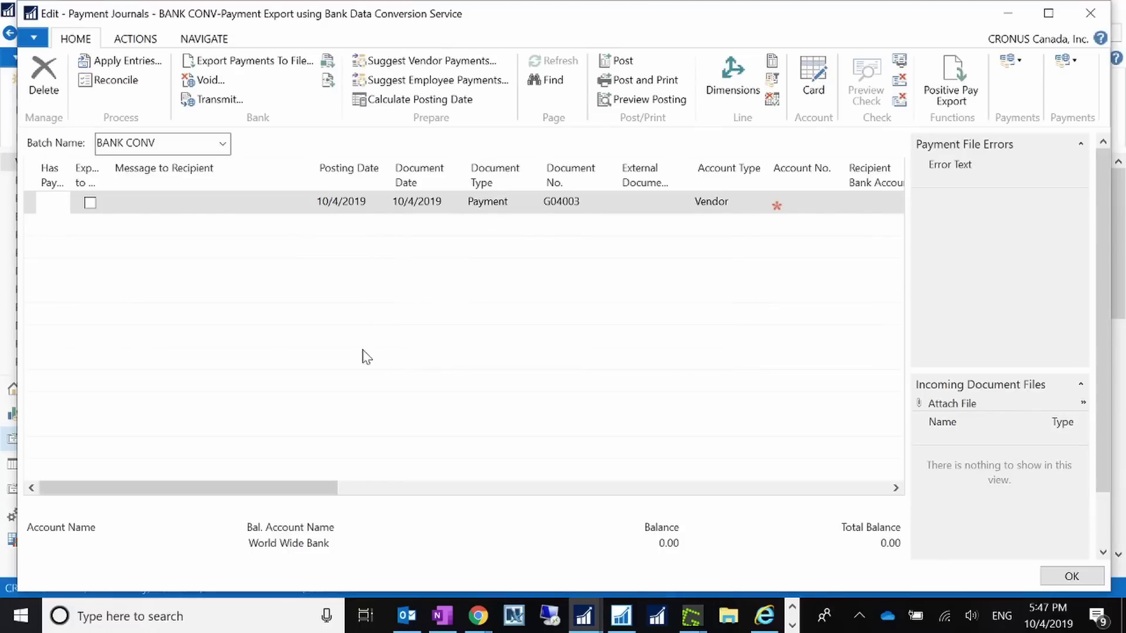
click(217, 206)
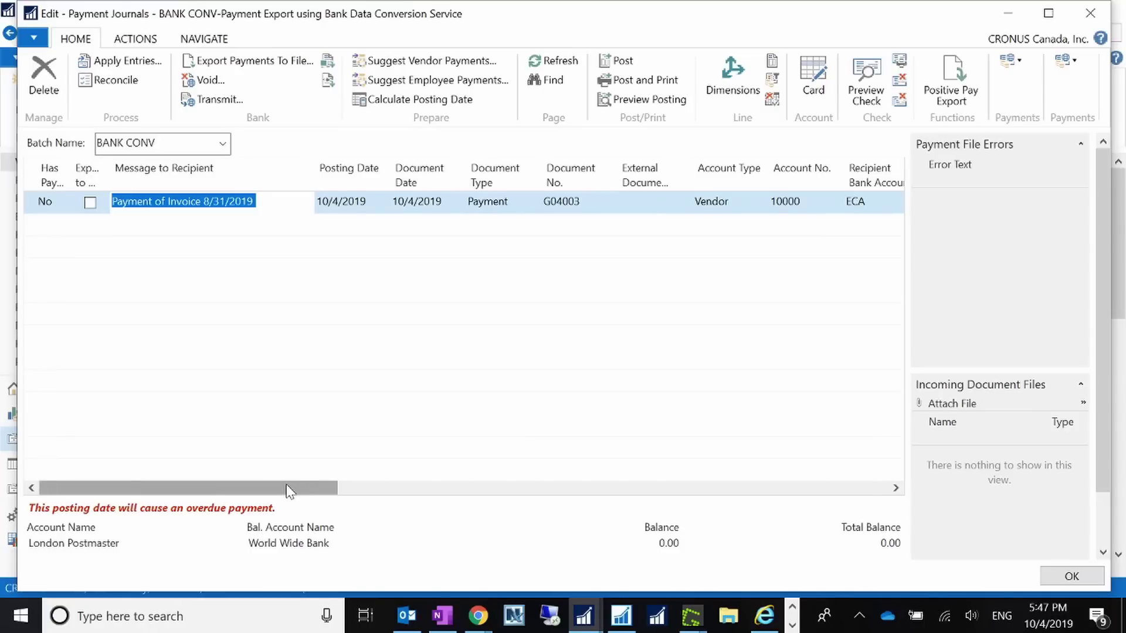
mouse_move(288, 490)
mouse_down()
mouse_move(794, 473)
mouse_move(915, 493)
mouse_move(833, 520)
mouse_move(269, 502)
mouse_up()
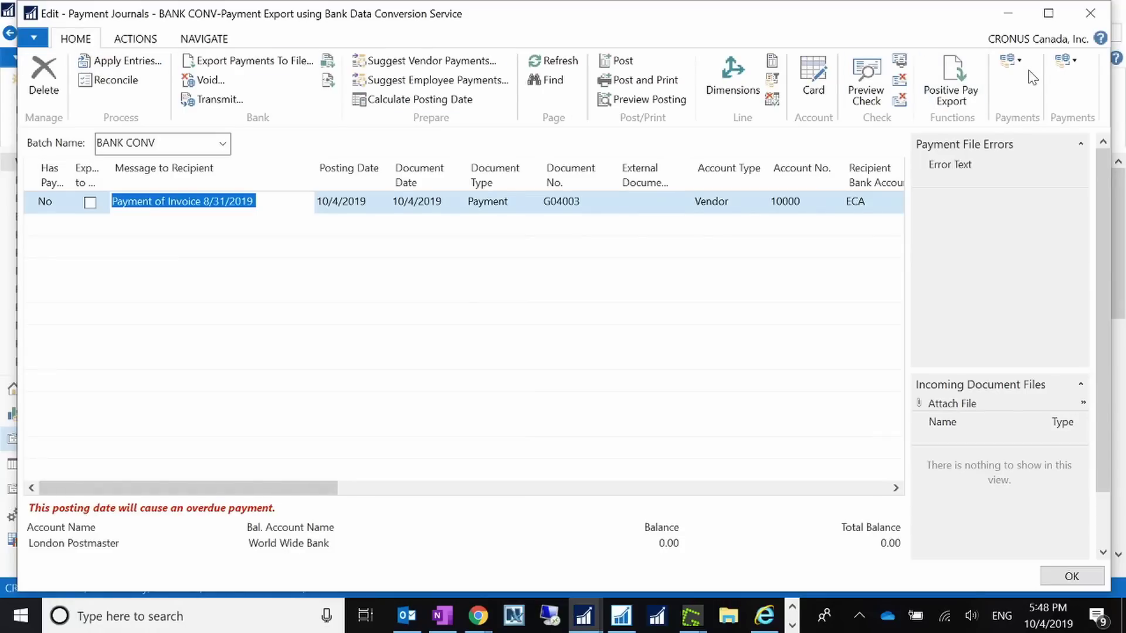
click(1019, 61)
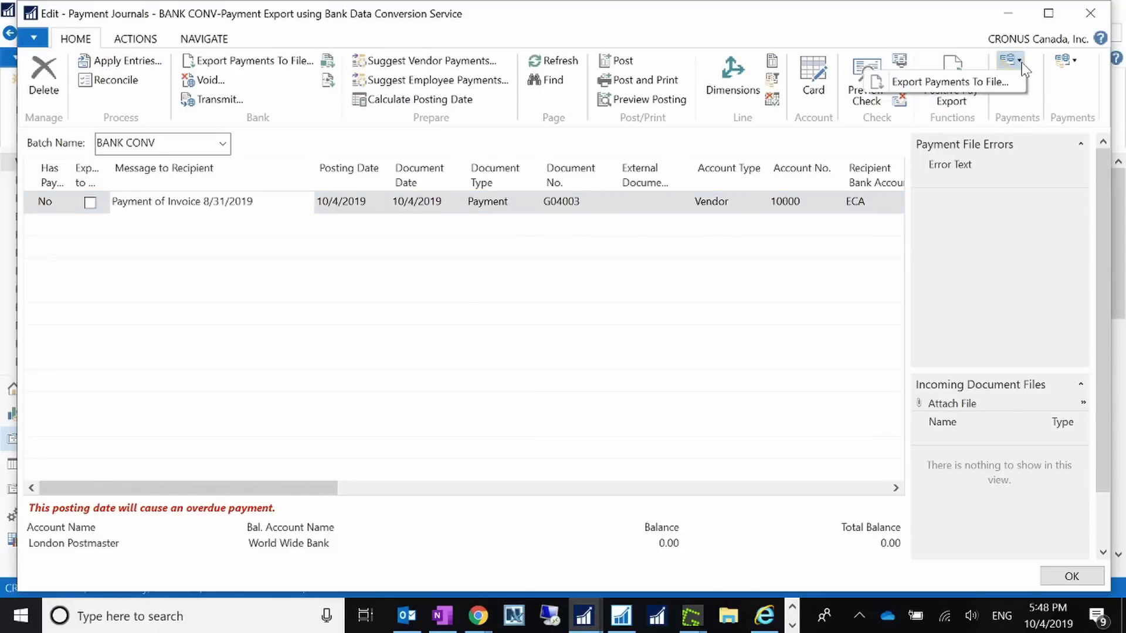
click(996, 76)
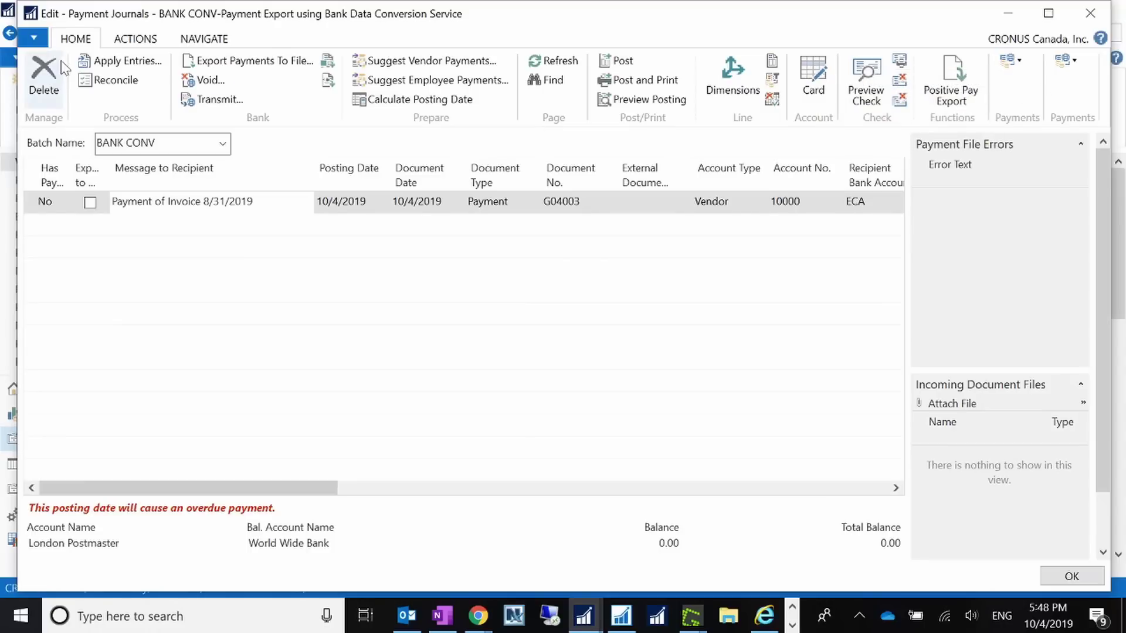
- Look up the 'Export' ribbon actions in Customize This Page without saving, then go to page 256 in the Development Environment
click(33, 38)
mouse_move(99, 137)
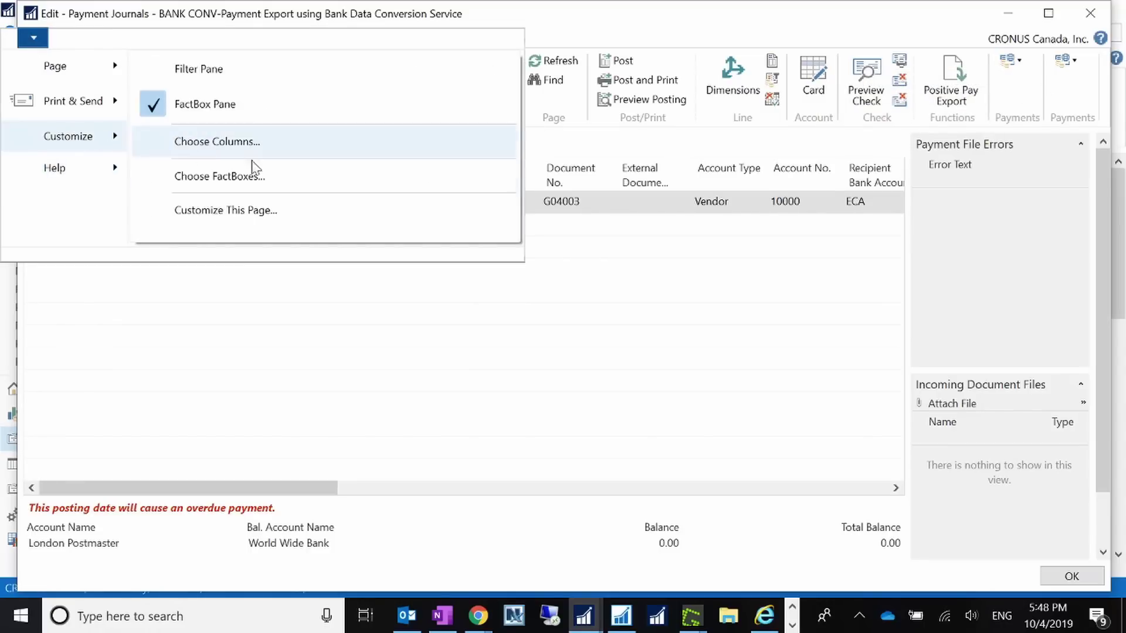
click(267, 210)
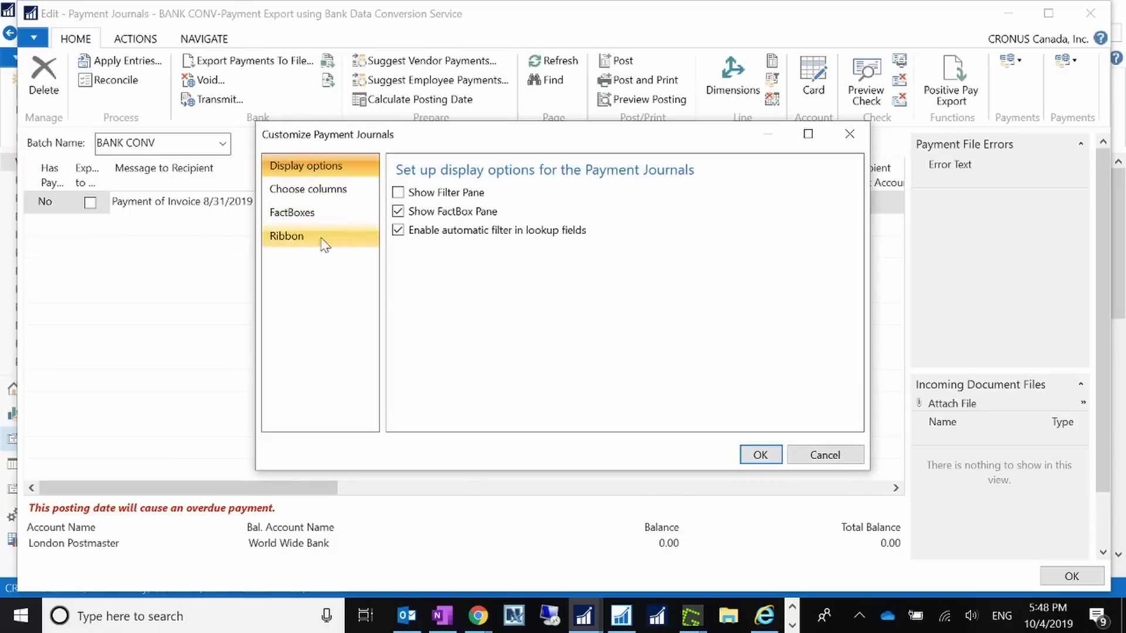
click(310, 236)
click(411, 211)
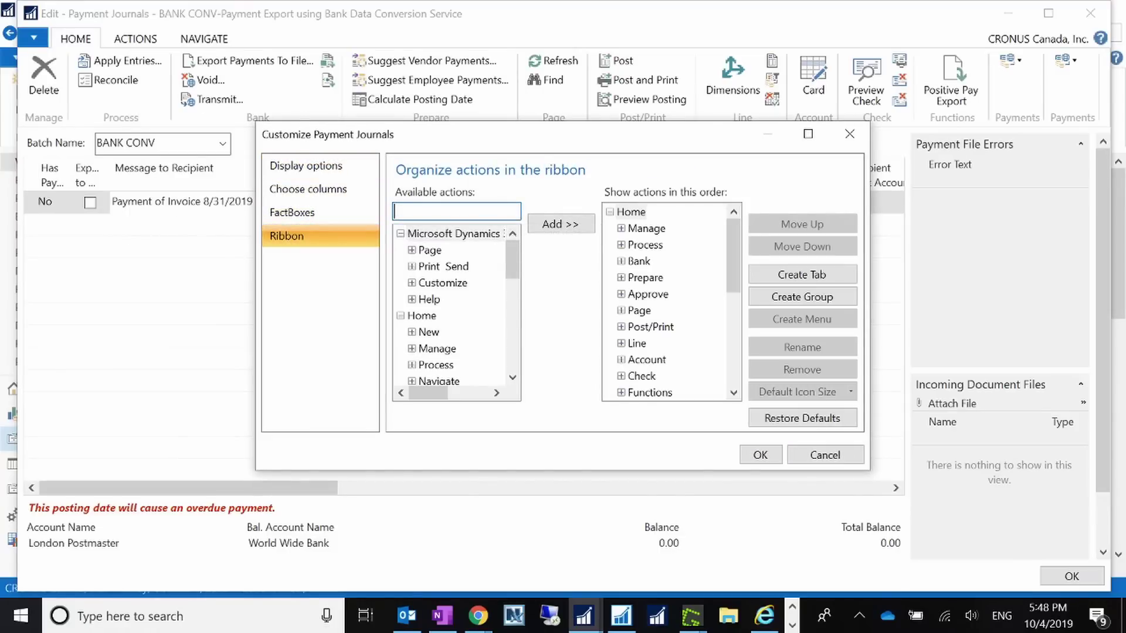
text(Export)
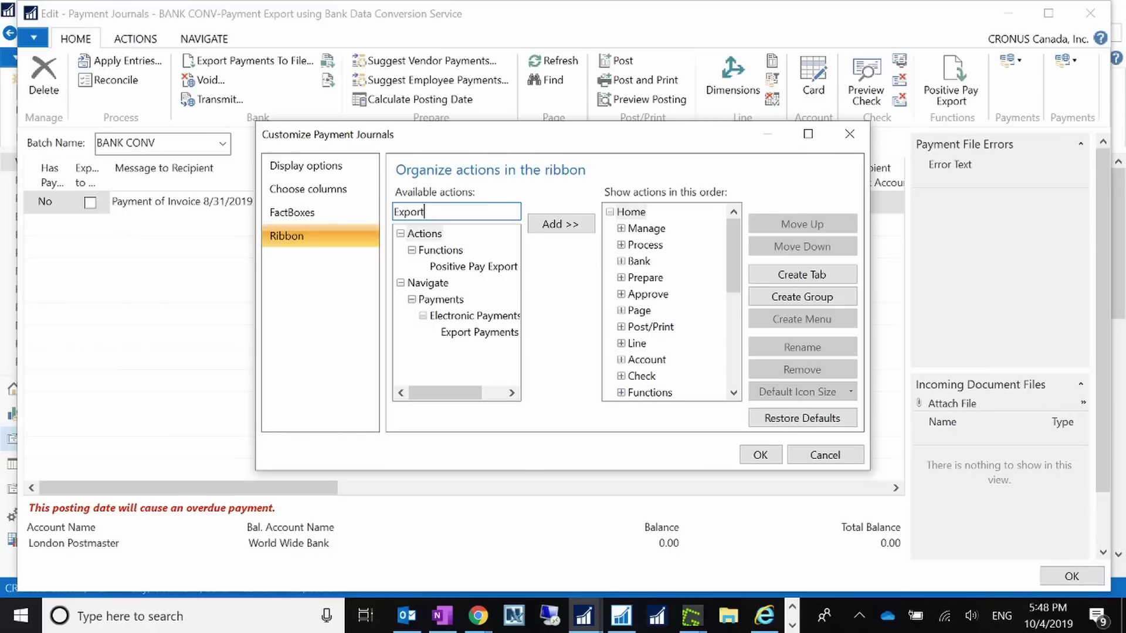
click(825, 456)
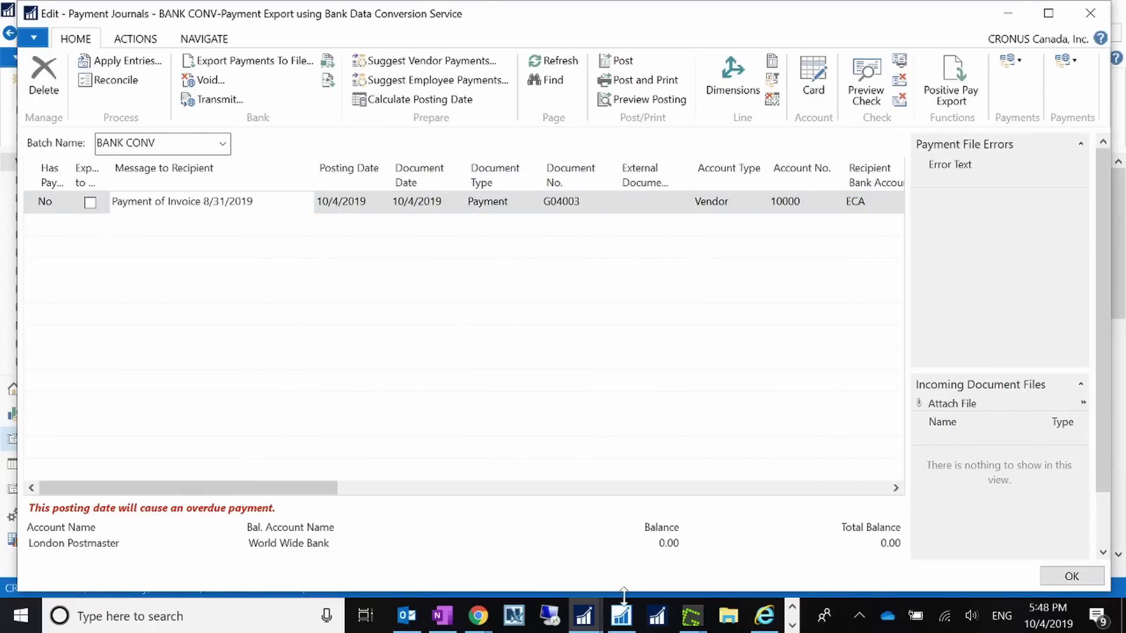
click(621, 616)
- Open page 256 Payment Journal in the Page Designer and show its page actions
click(348, 229)
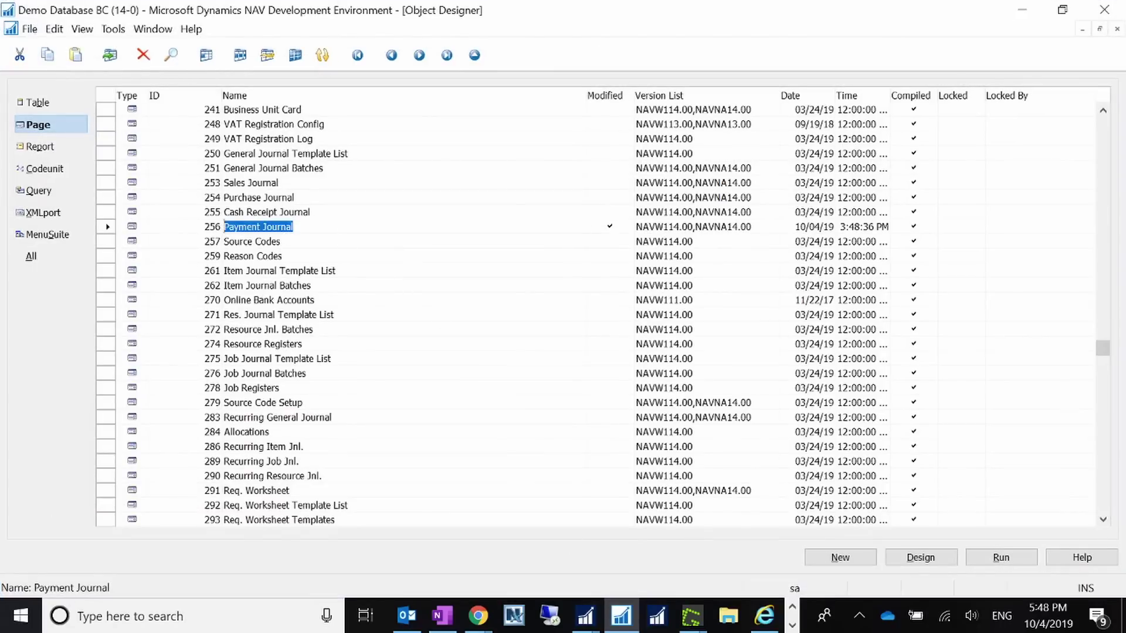
click(949, 559)
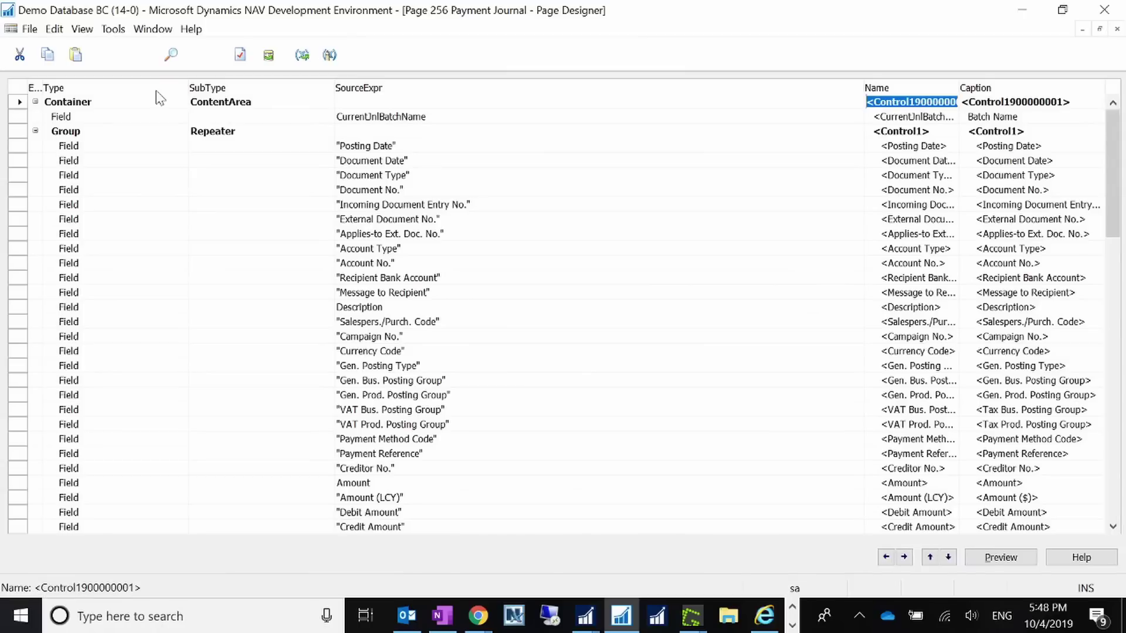
click(82, 29)
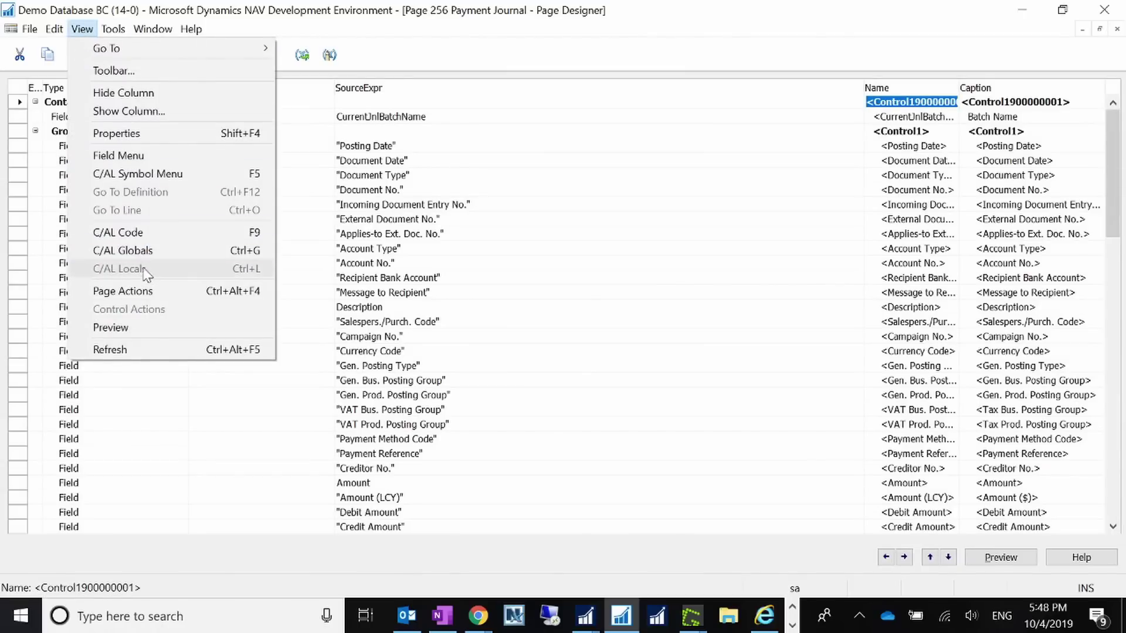
click(129, 292)
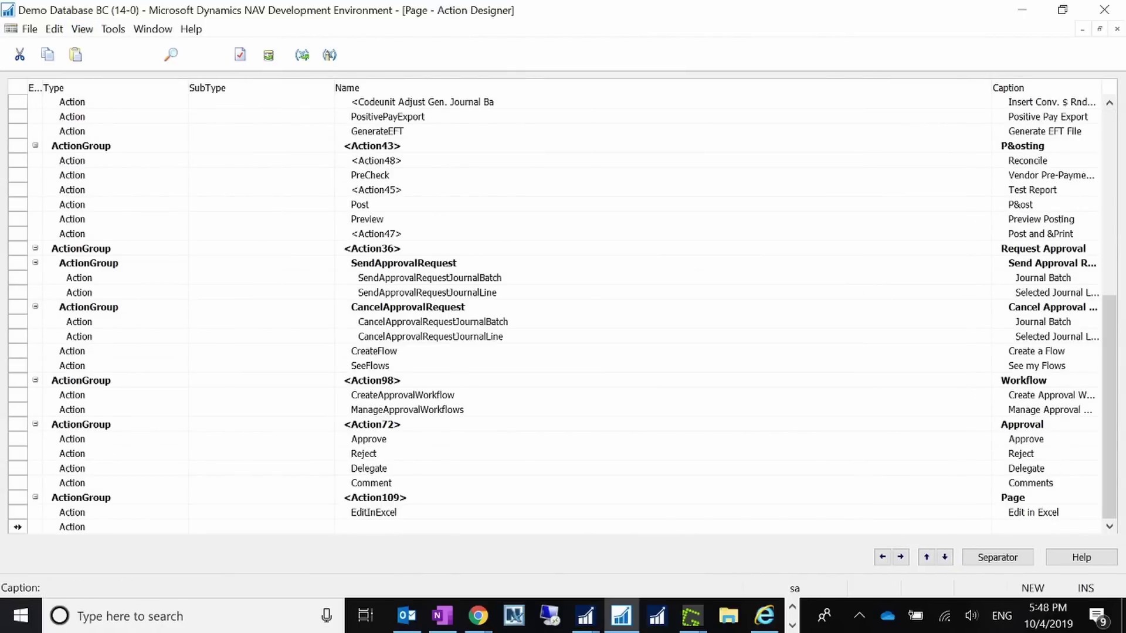
- Browse the action list from the top, past PositivePayExport, to the empty row at the end
click(465, 410)
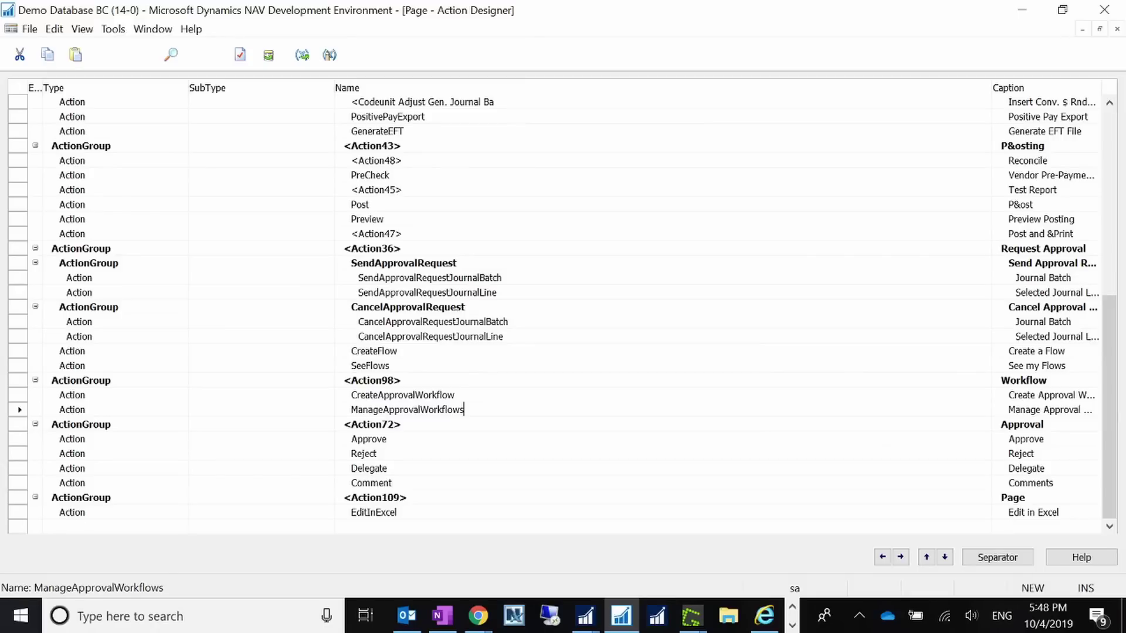
click(352, 527)
key(Up)
key(Up)
key(Up)
key(Up)
key(Up)
key(Up)
key(Up)
key(Up)
key(Up)
key(Up)
key(Up)
key(Up)
key(Up)
key(Up)
key(Up)
key(Up)
key(Up)
key(Up)
key(Up)
key(Up)
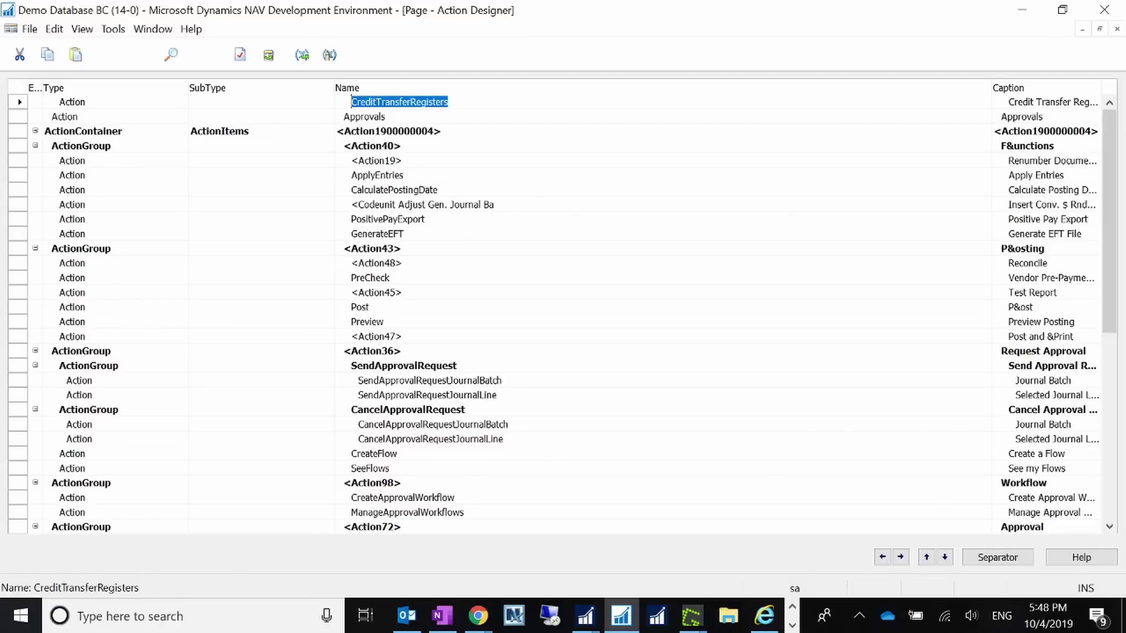
click(424, 219)
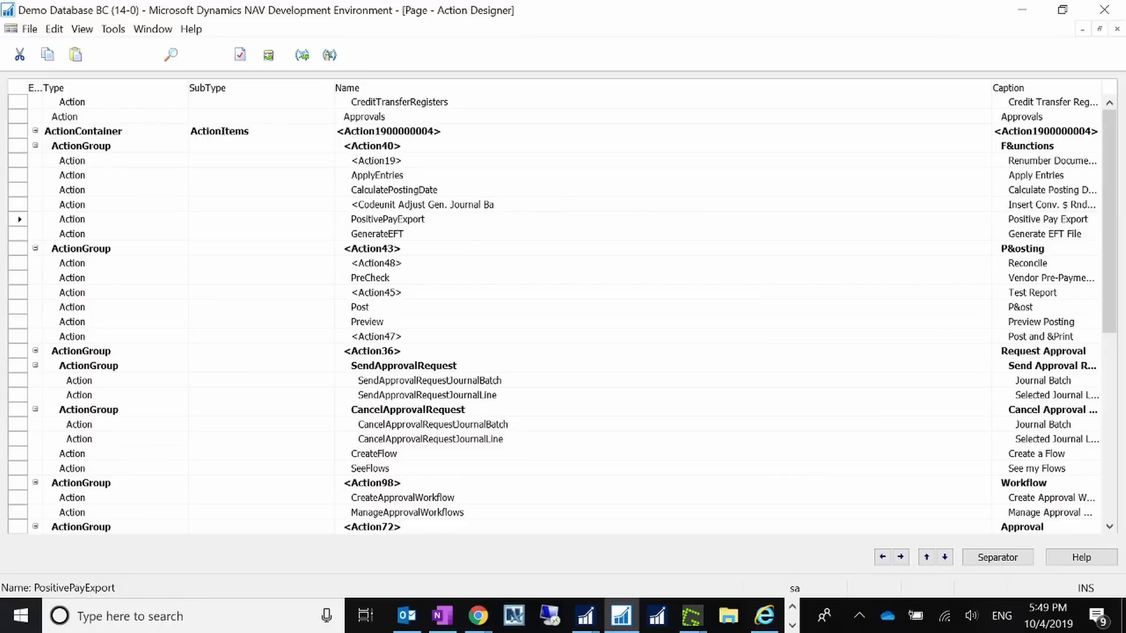
key(Down)
key(Down)
key(Down)
key(Down)
key(Down)
key(Down)
key(Down)
key(Down)
key(Down)
key(Down)
key(Down)
key(Down)
key(Down)
key(Down)
key(Down)
key(Down)
key(Down)
key(Down)
key(Down)
key(Down)
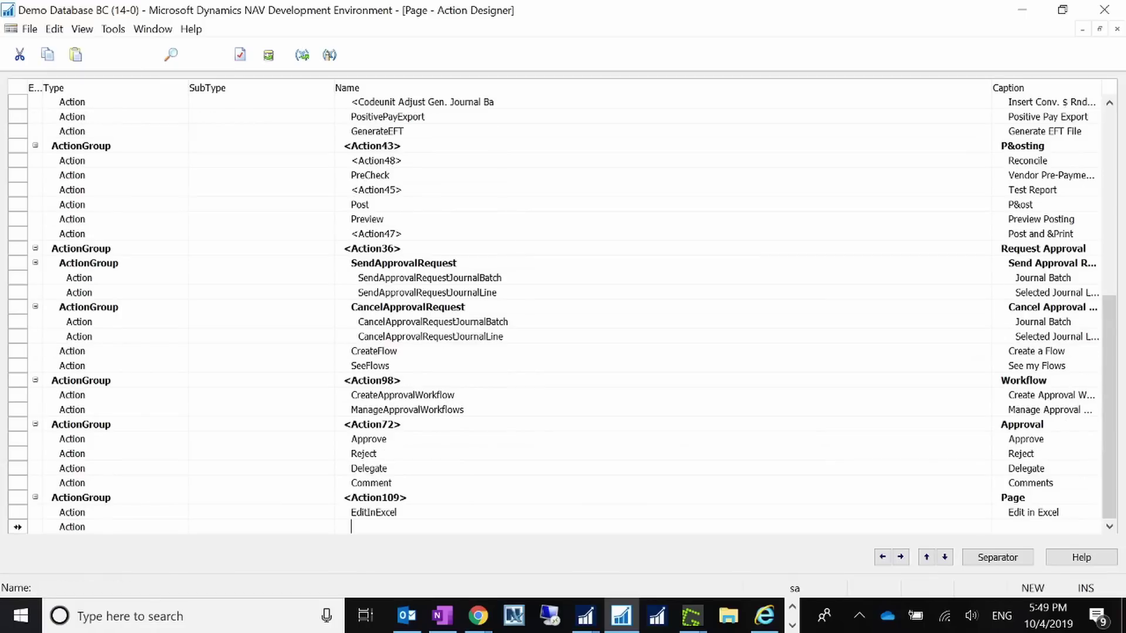
key(Up)
key(Up)
key(Up)
key(Up)
key(Up)
key(Up)
key(Up)
key(Up)
key(Up)
key(Up)
key(Up)
key(Up)
key(Up)
key(Up)
key(Up)
key(Up)
key(Up)
key(Up)
key(Up)
key(Up)
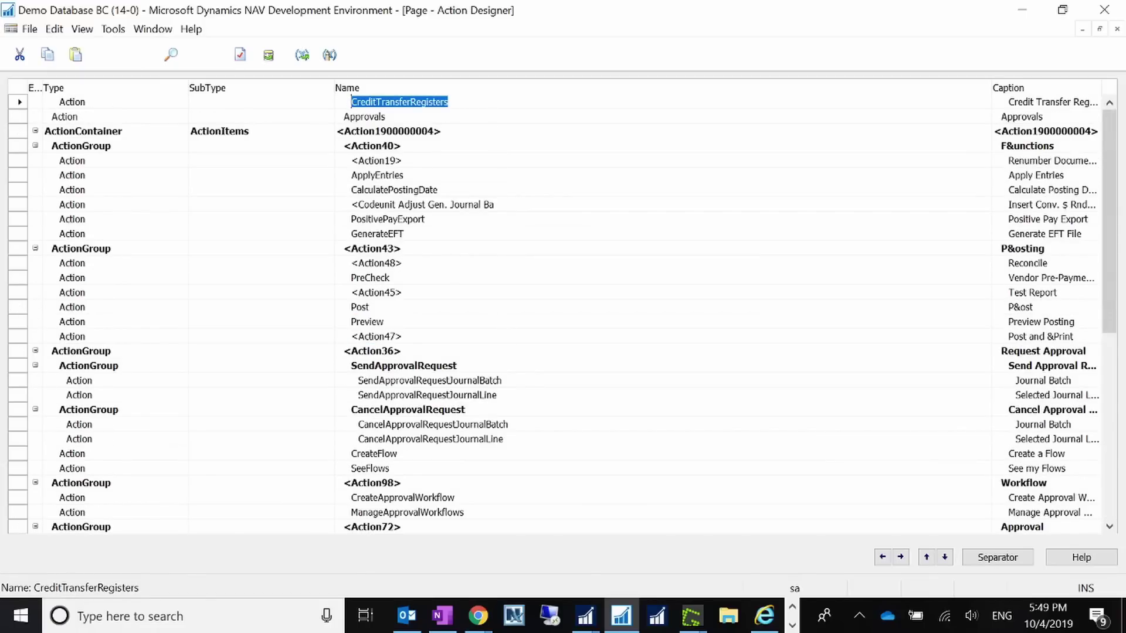
- Inspect the Post and Reconcile actions, then scroll up to the Electronic Payments group
click(1021, 307)
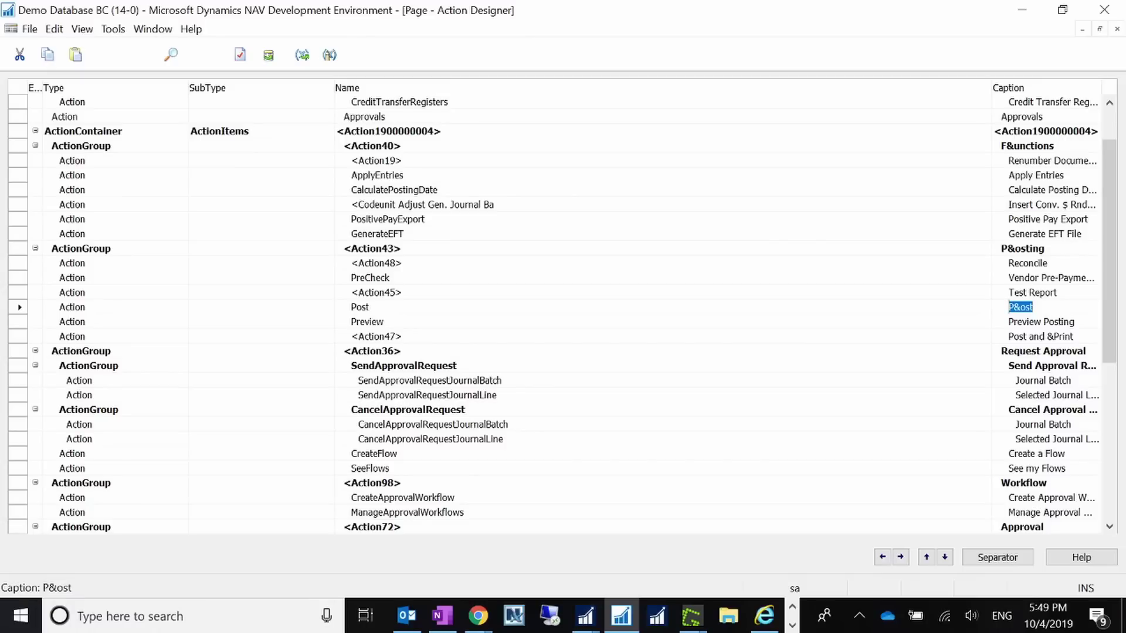
click(1020, 336)
click(1033, 308)
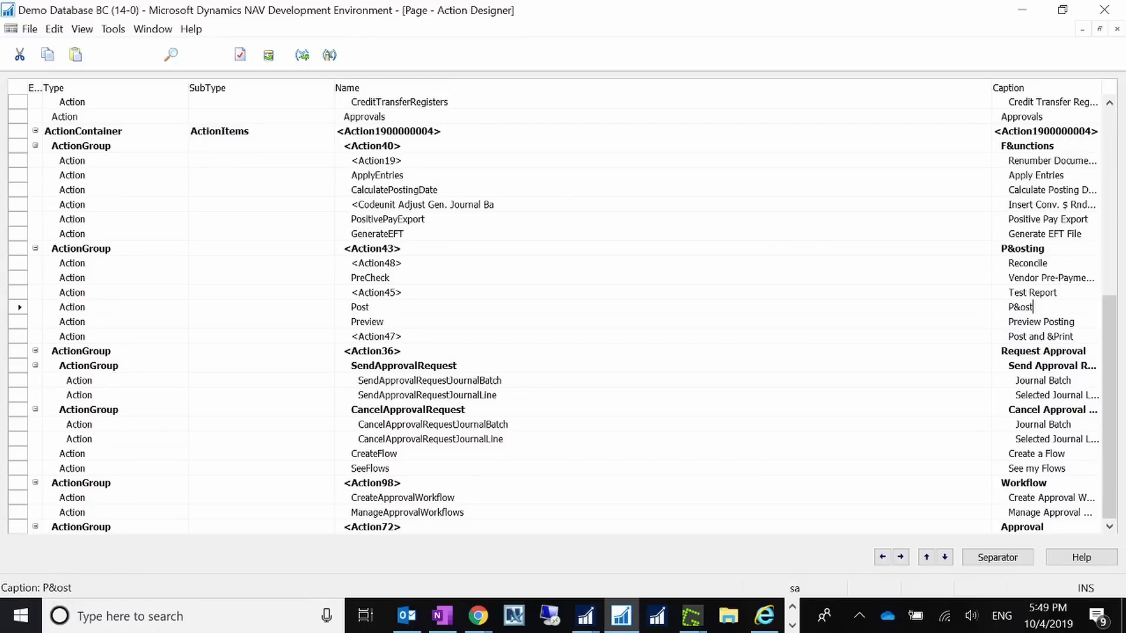
click(369, 307)
click(377, 263)
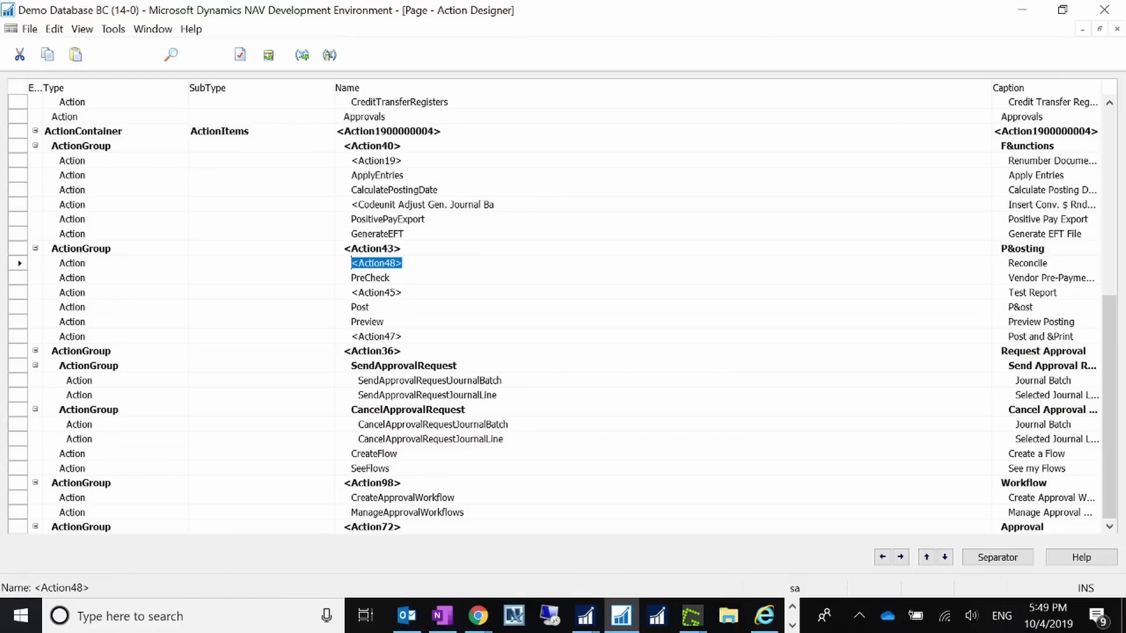
scroll(1111, 243, up, 4)
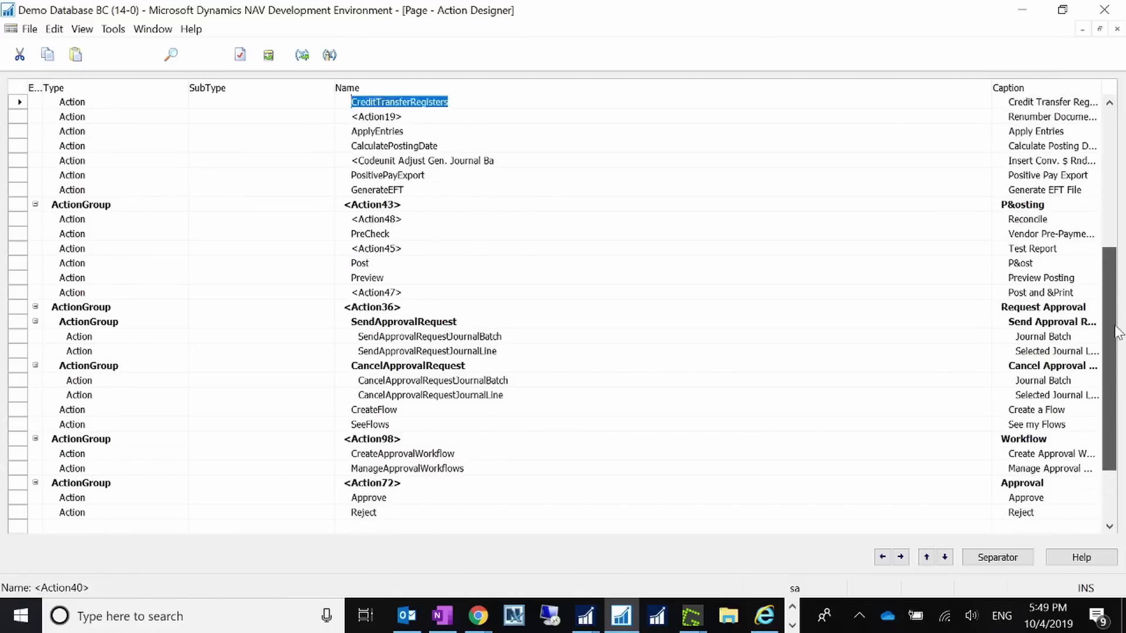
drag(1110, 238, 1113, 191)
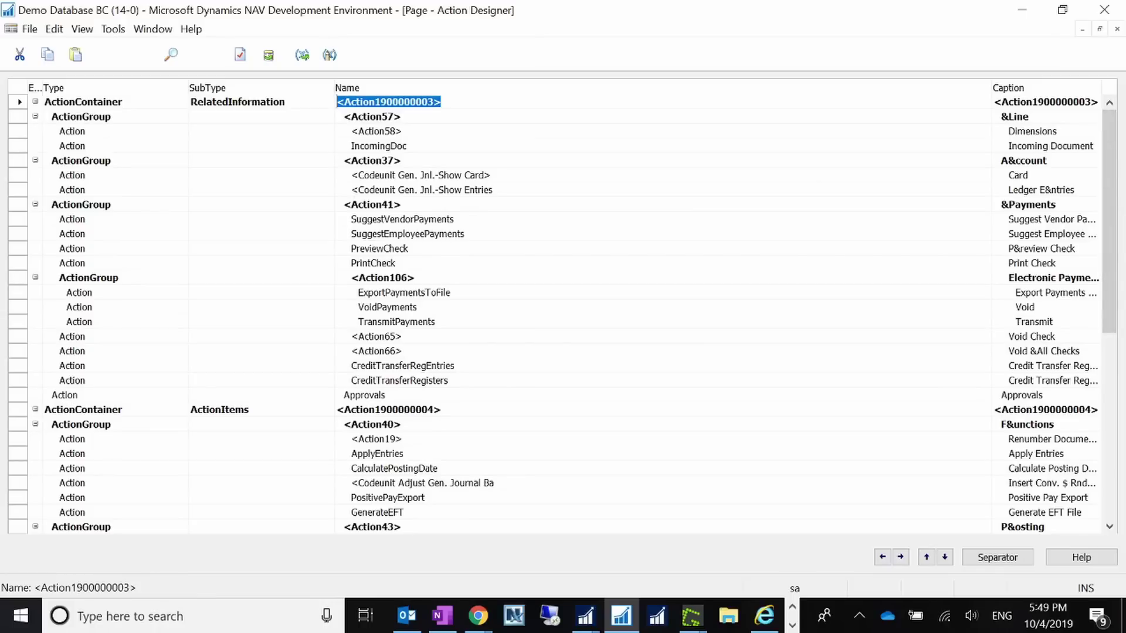
- Check the ExportPaymentsToFile action's name and its full 'Export Payments To File' caption
click(1046, 293)
click(451, 293)
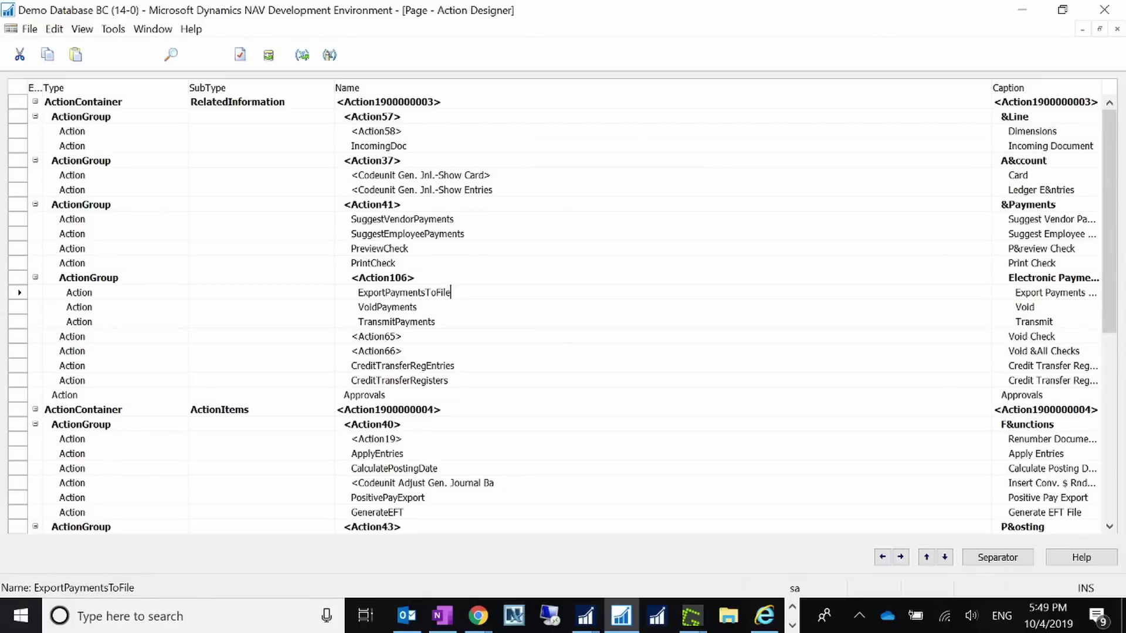
click(1036, 293)
click(450, 293)
key(Tab)
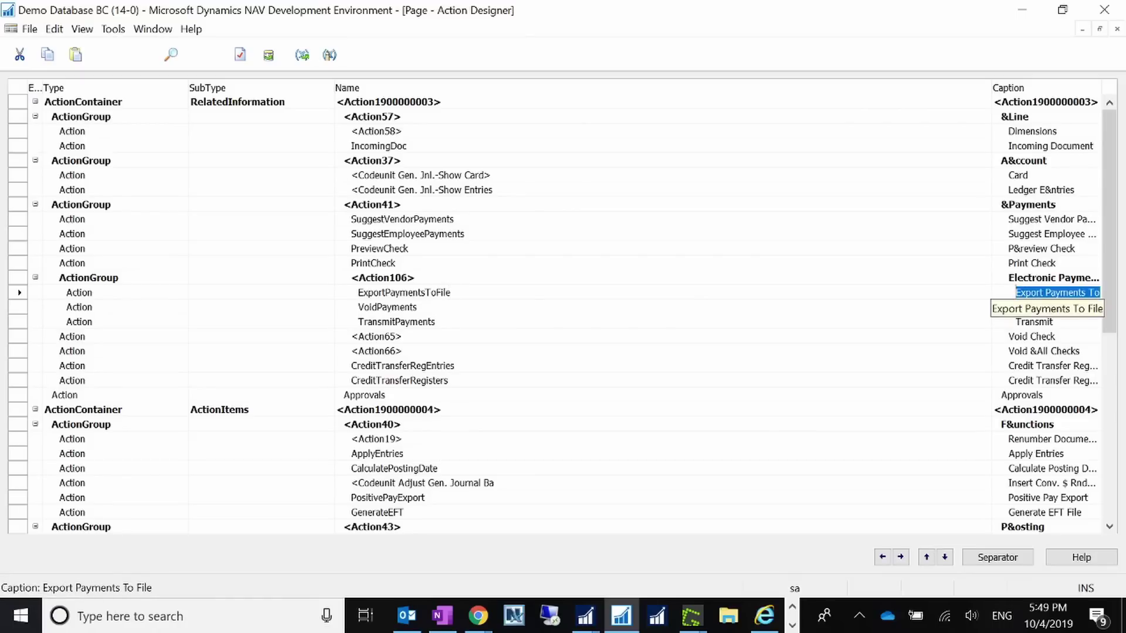
click(1042, 292)
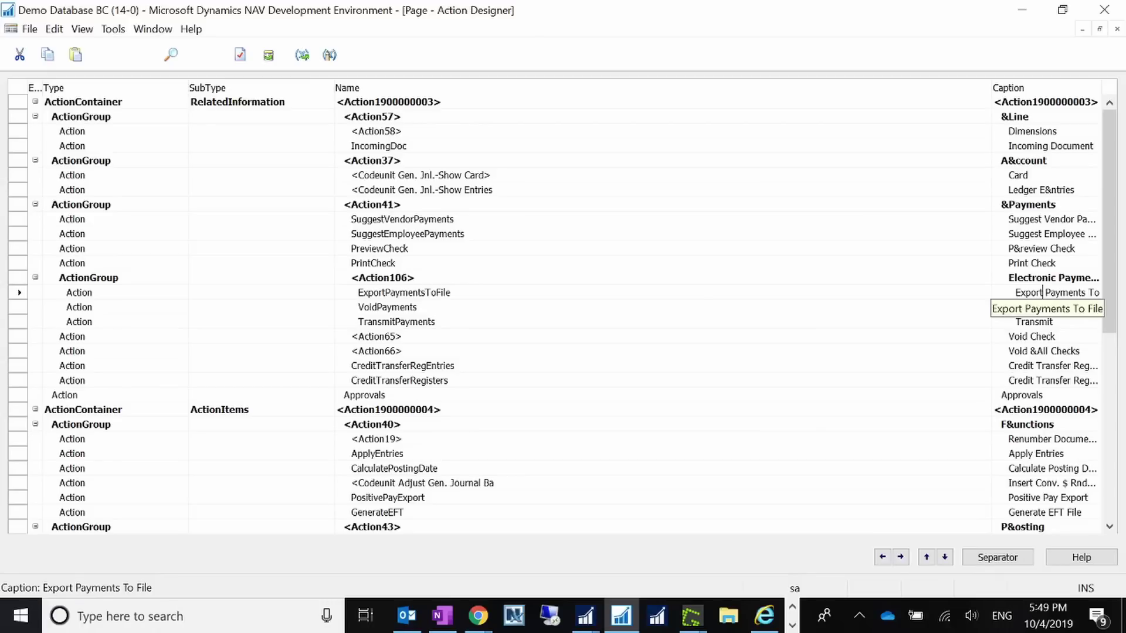
- Close the Action Designer and Page Designer and return to the BANK CONV payment journal
click(1117, 28)
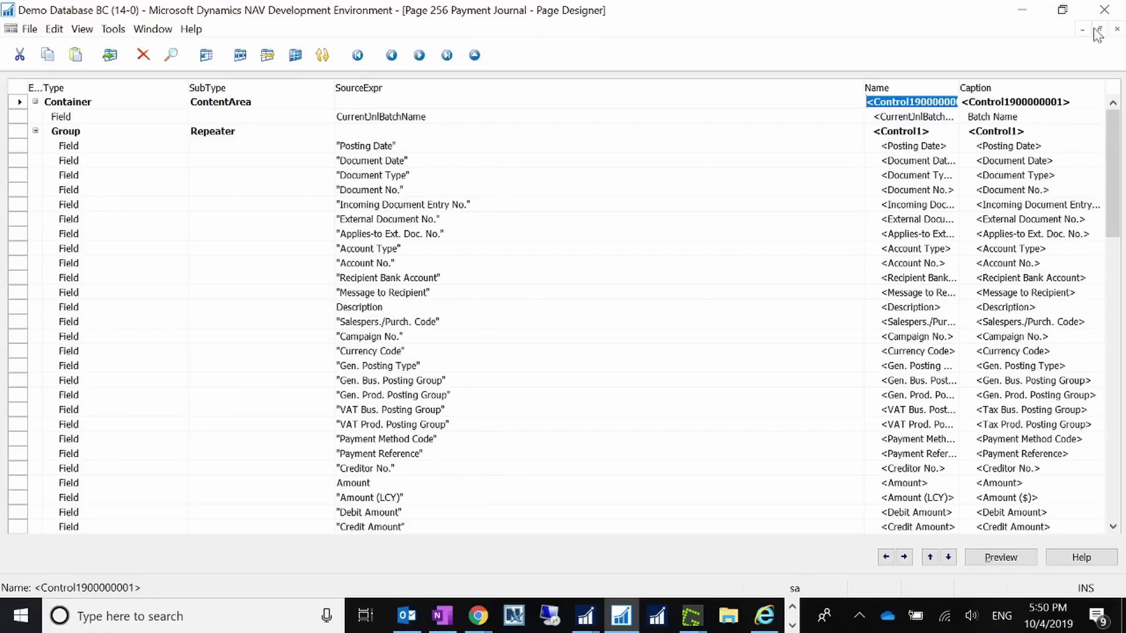
click(1116, 29)
click(585, 616)
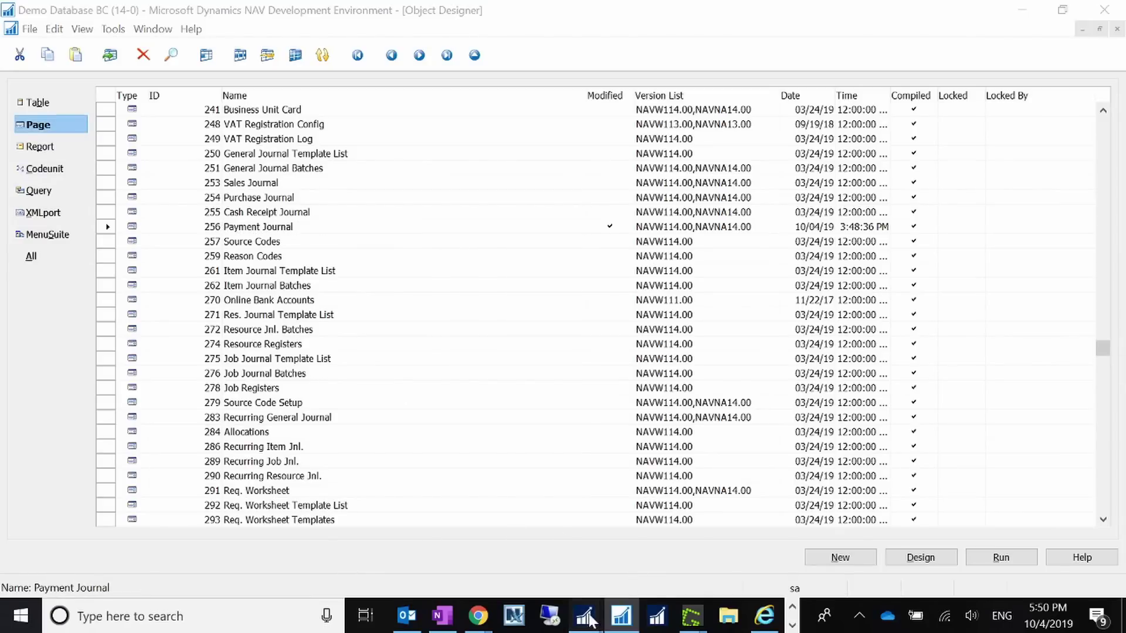
click(747, 562)
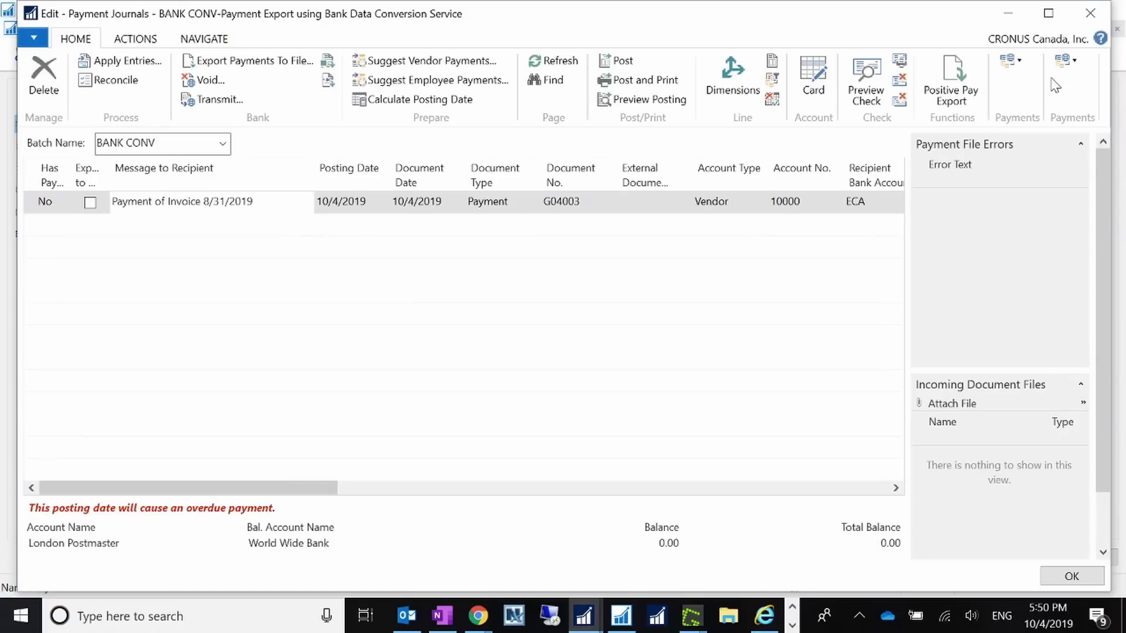
click(1018, 62)
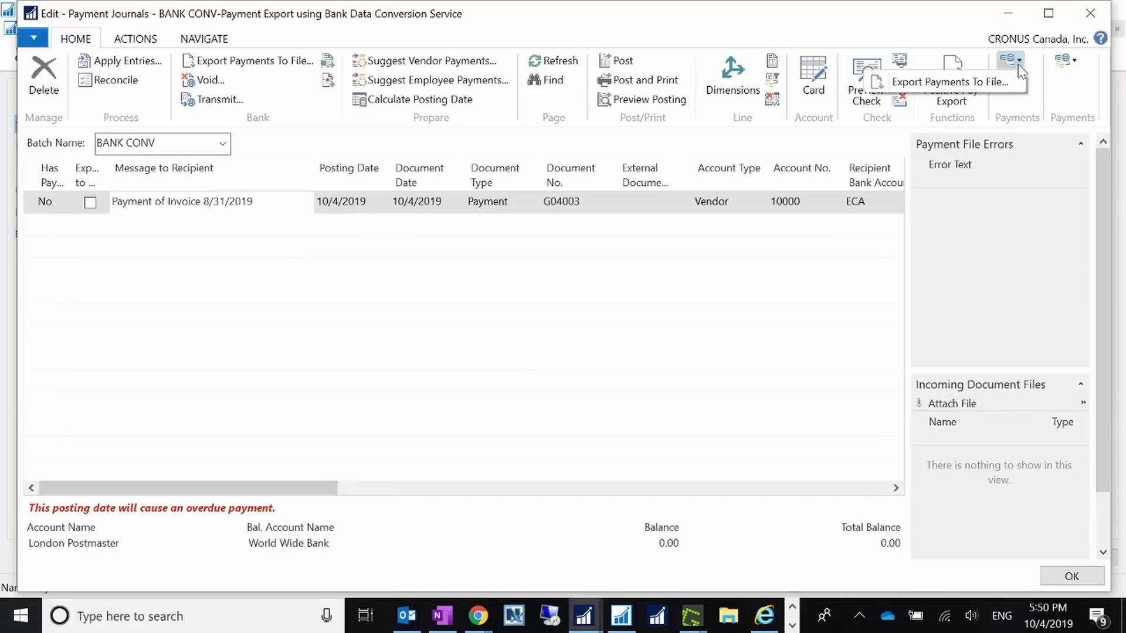
click(1018, 64)
click(1018, 64)
click(602, 211)
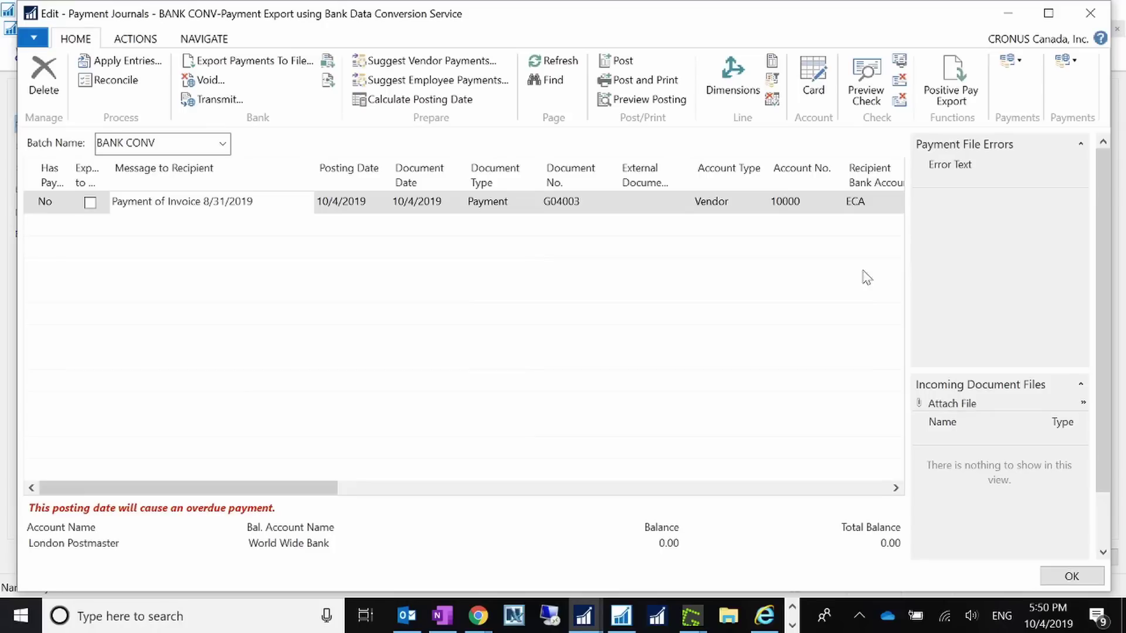
- Set line G04003's Bank Payment Type to Electronic Payment
drag(312, 489, 614, 506)
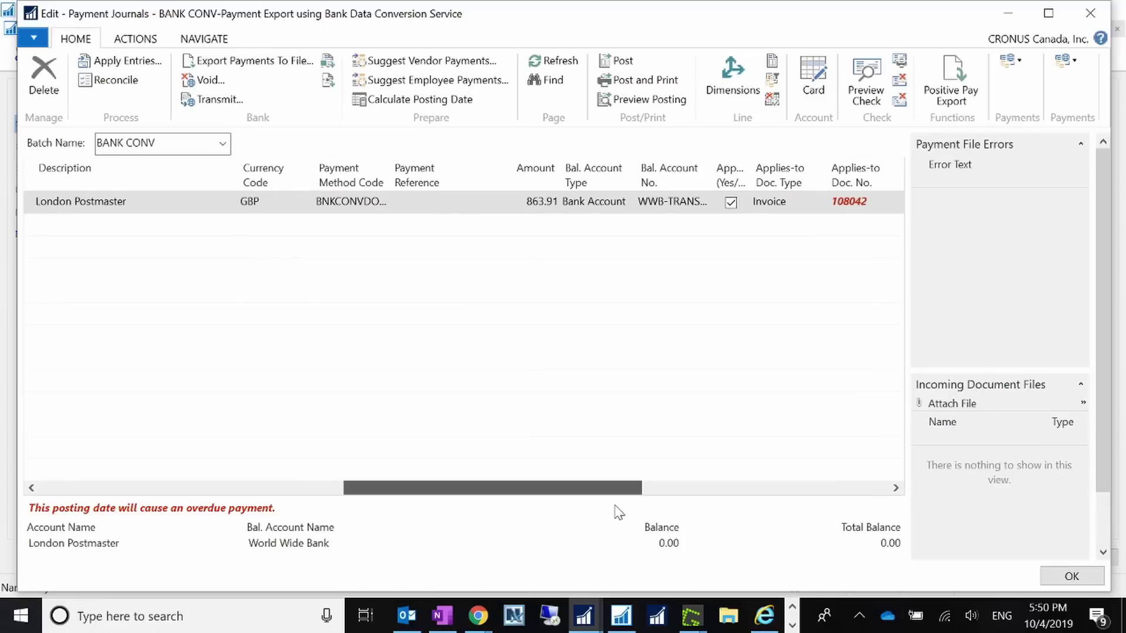
drag(615, 512, 423, 485)
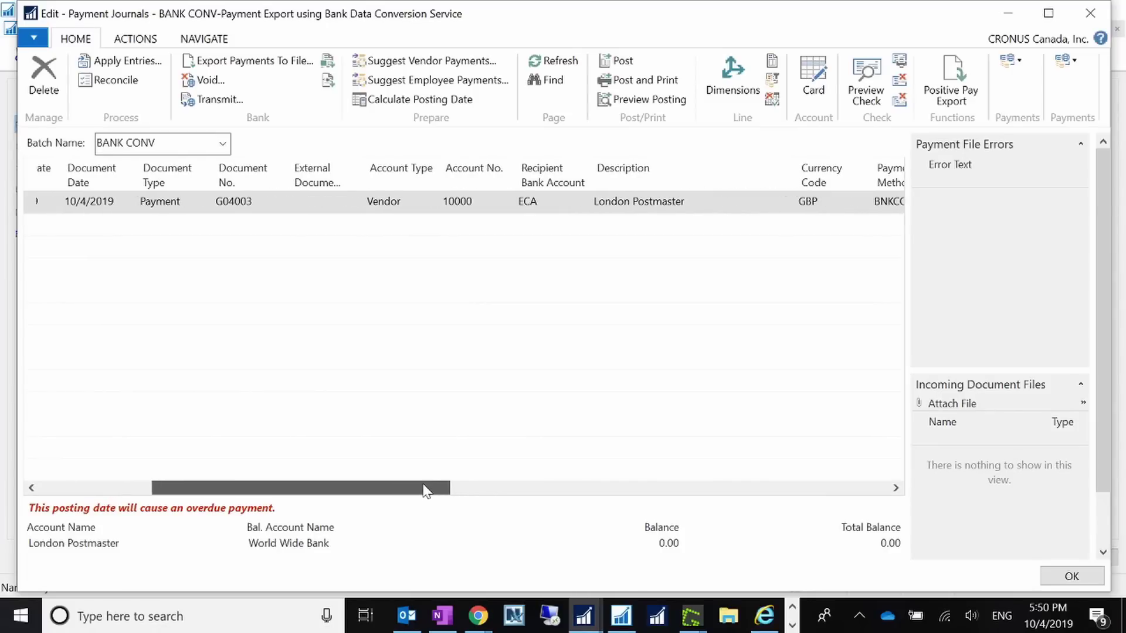
drag(427, 492, 661, 491)
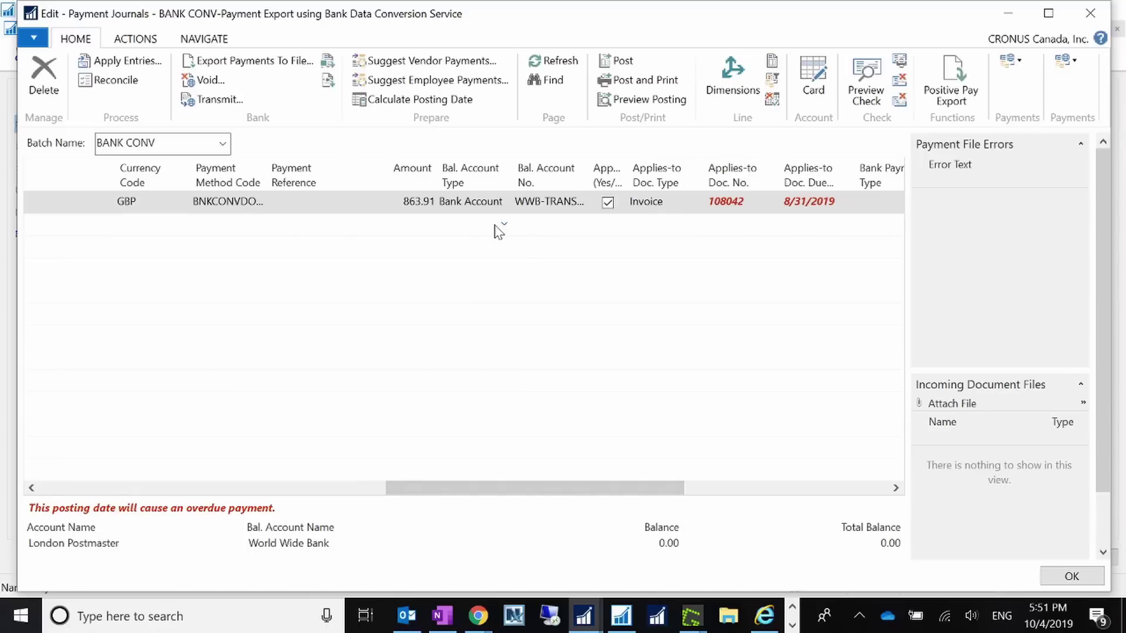
drag(659, 490, 779, 478)
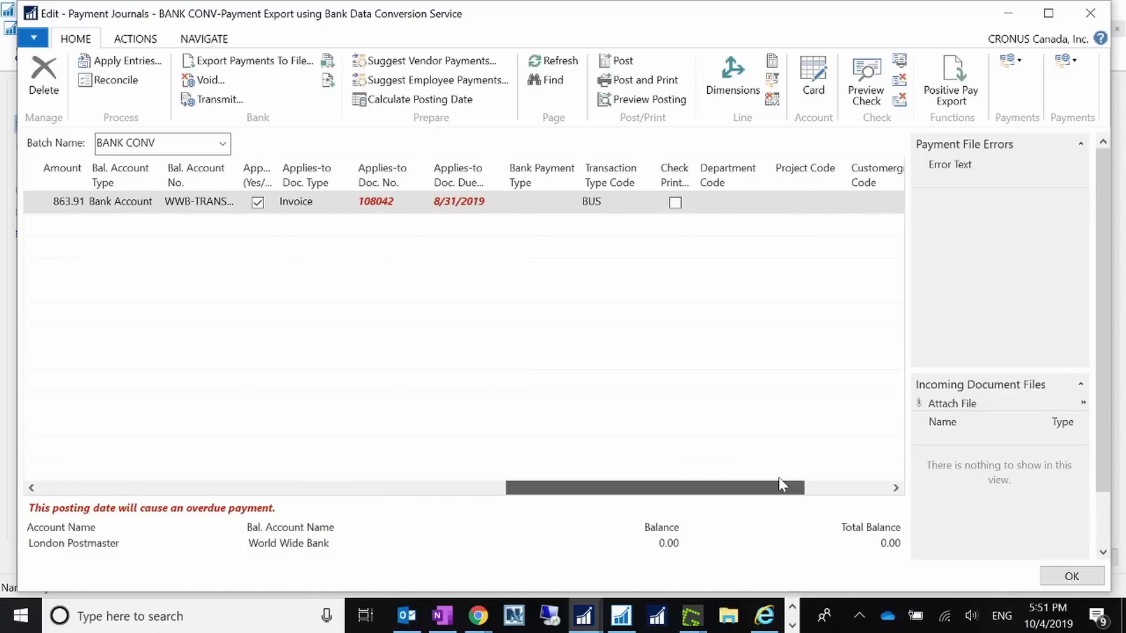
click(556, 203)
click(572, 203)
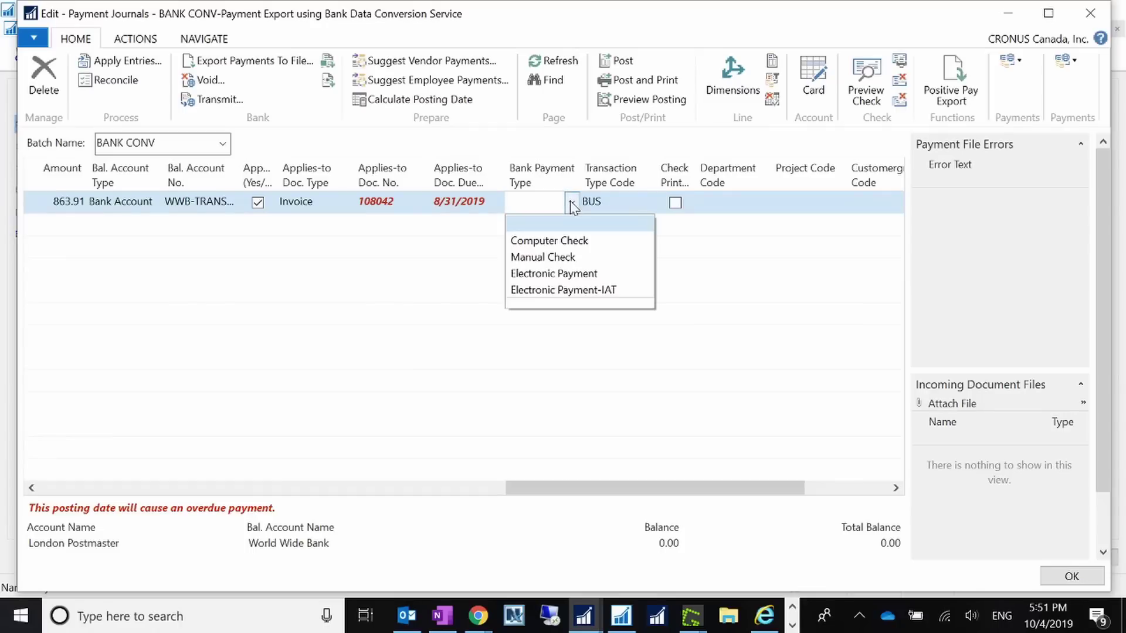
click(576, 273)
click(621, 209)
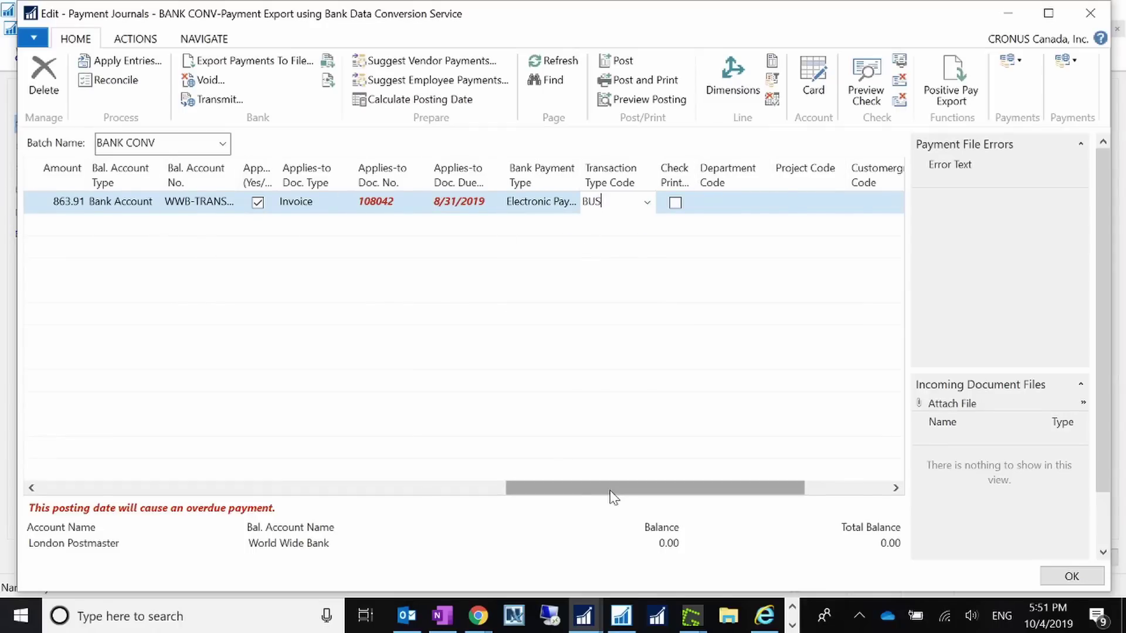
drag(613, 497, 133, 481)
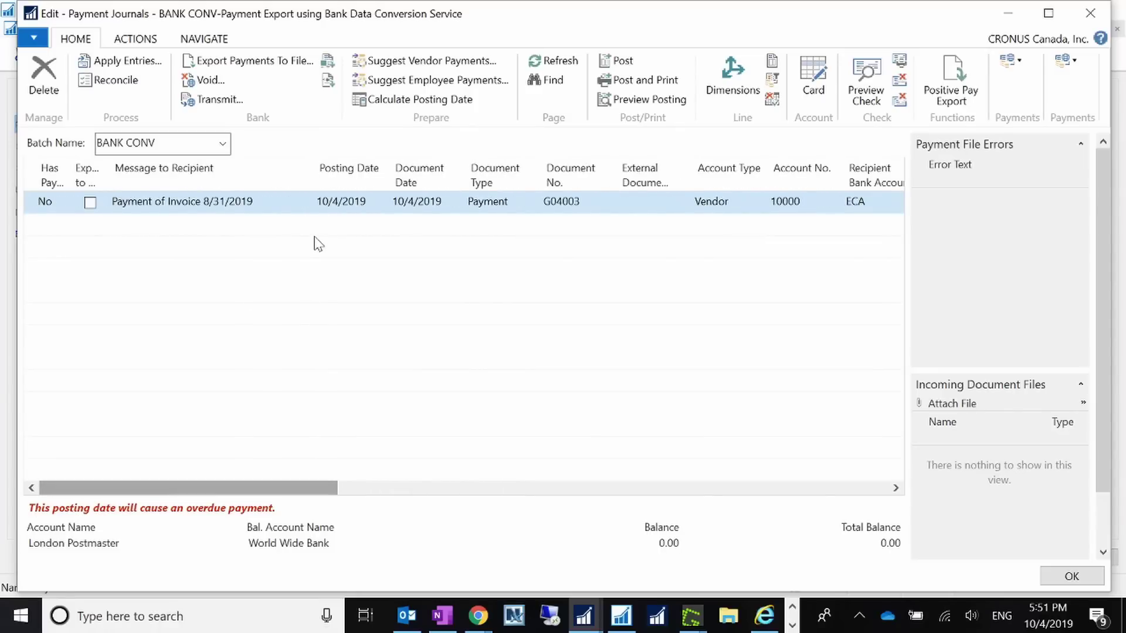
- Apply payment line G04003 to posted invoice 108042 for 863.91 GBP using Set Applies-to ID
click(149, 67)
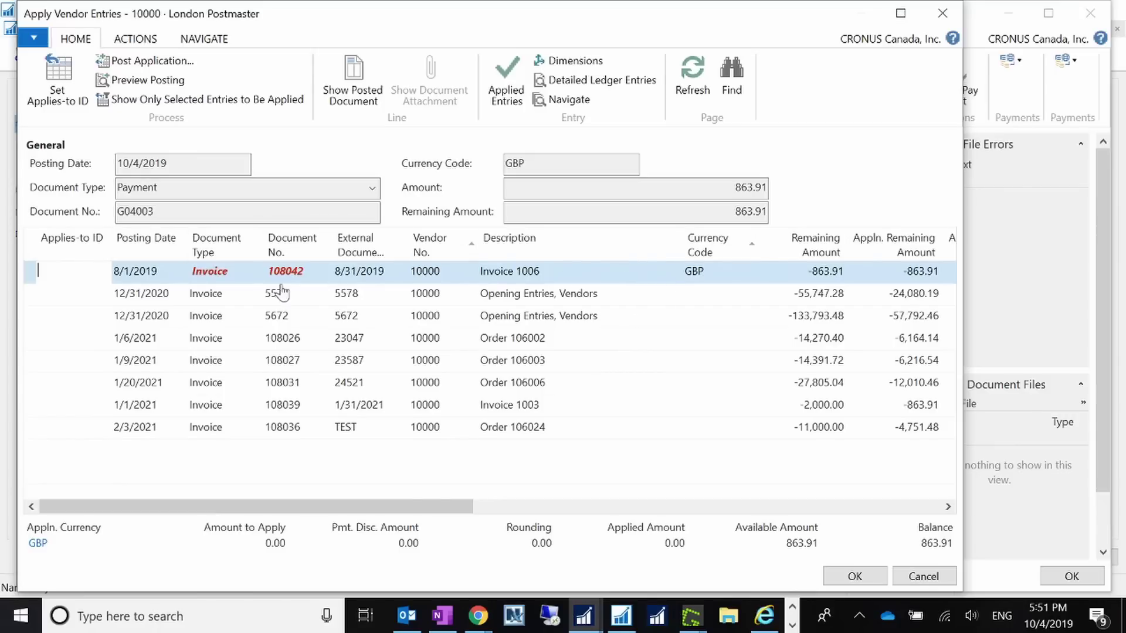
click(57, 79)
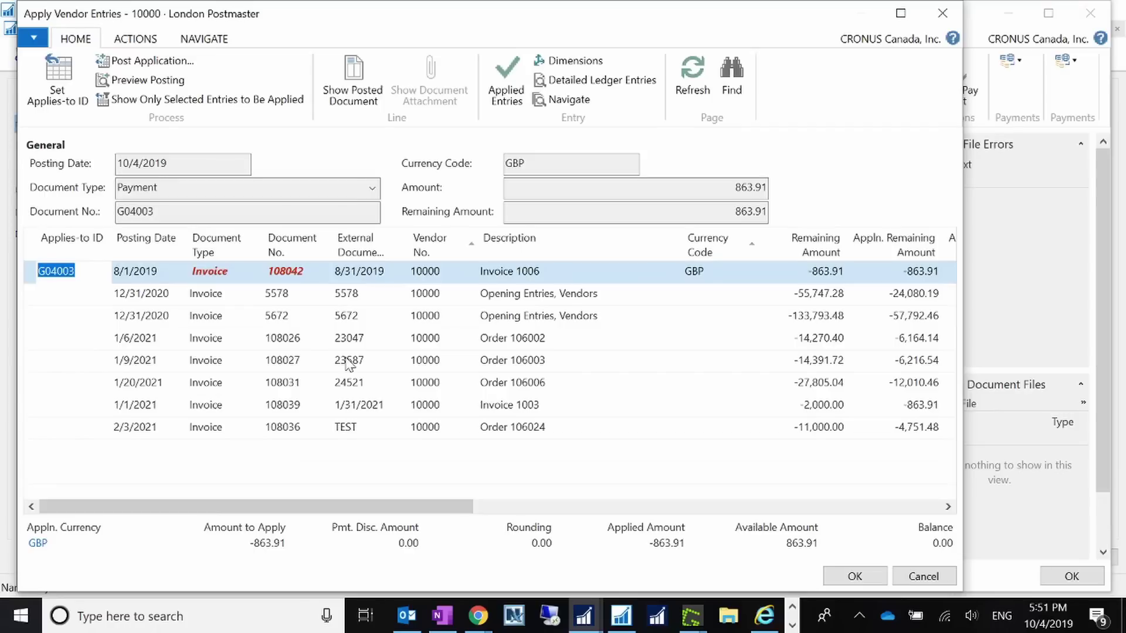
key(Delete)
key(Tab)
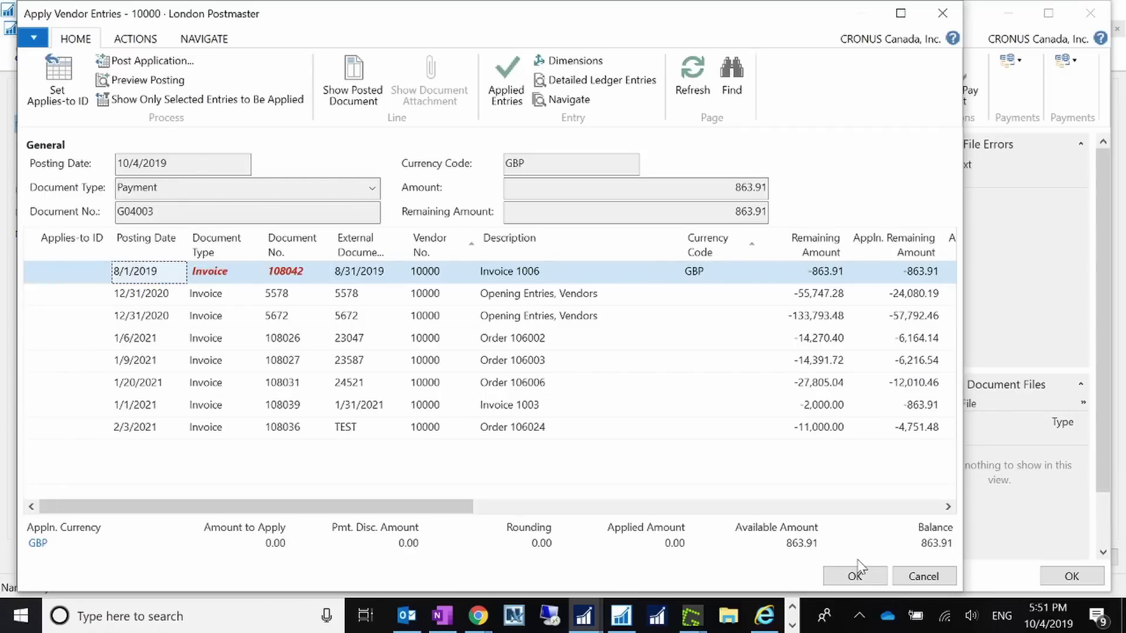
click(857, 573)
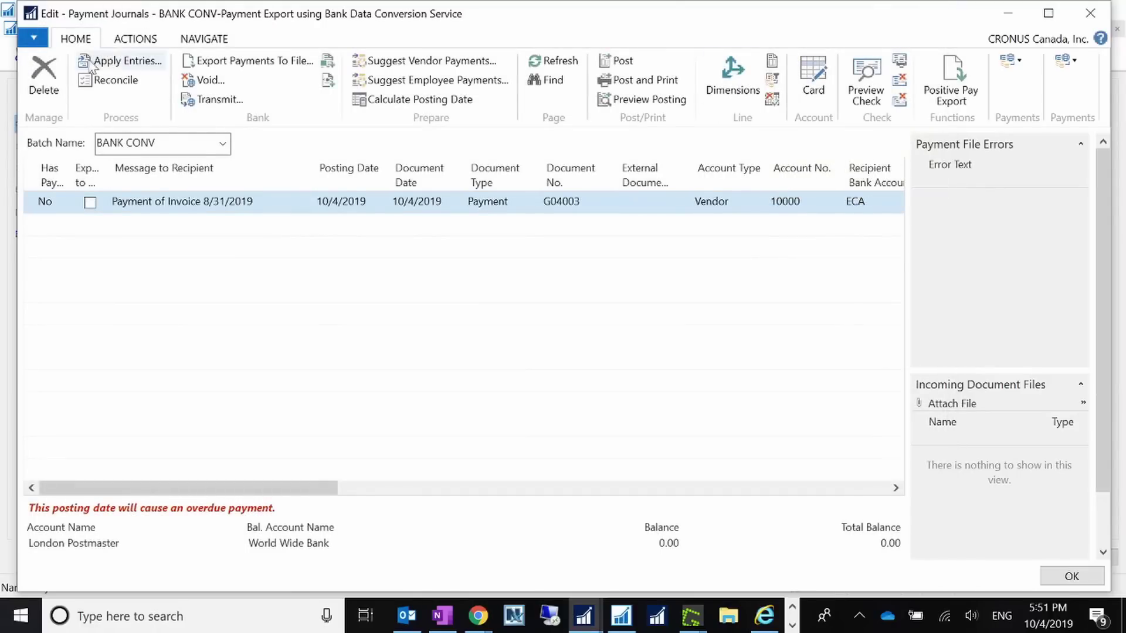
click(117, 63)
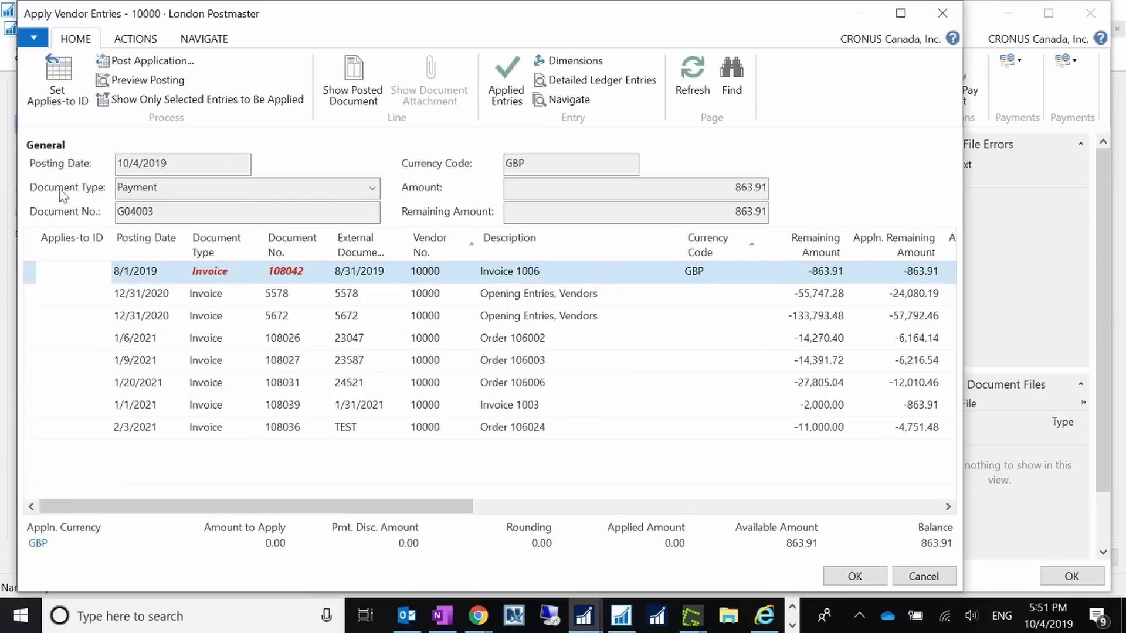
click(62, 103)
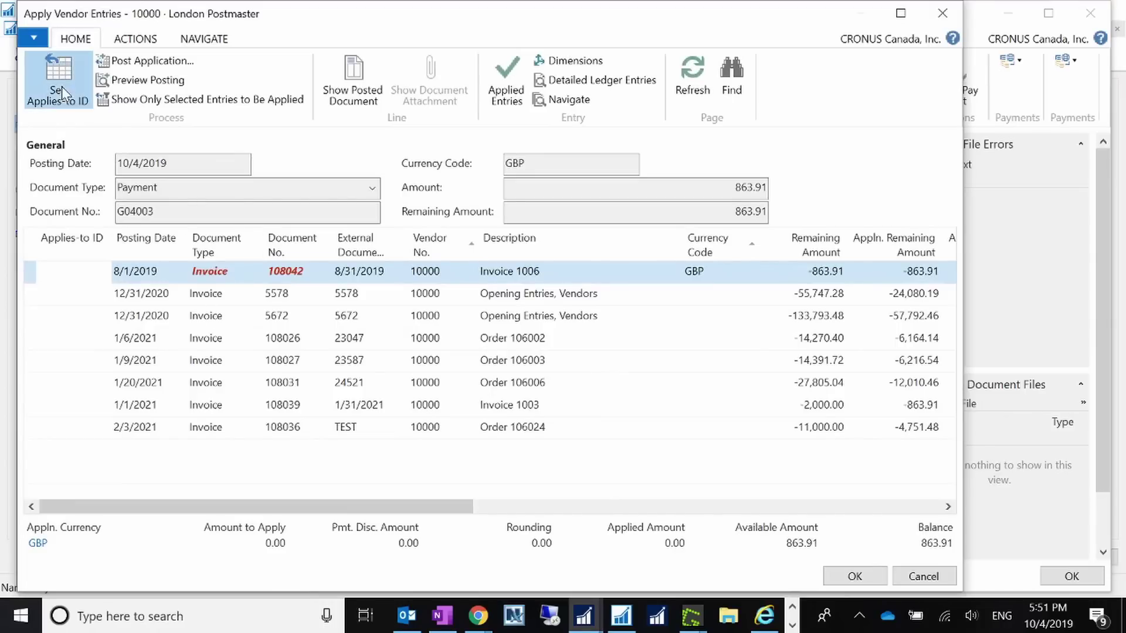
click(879, 579)
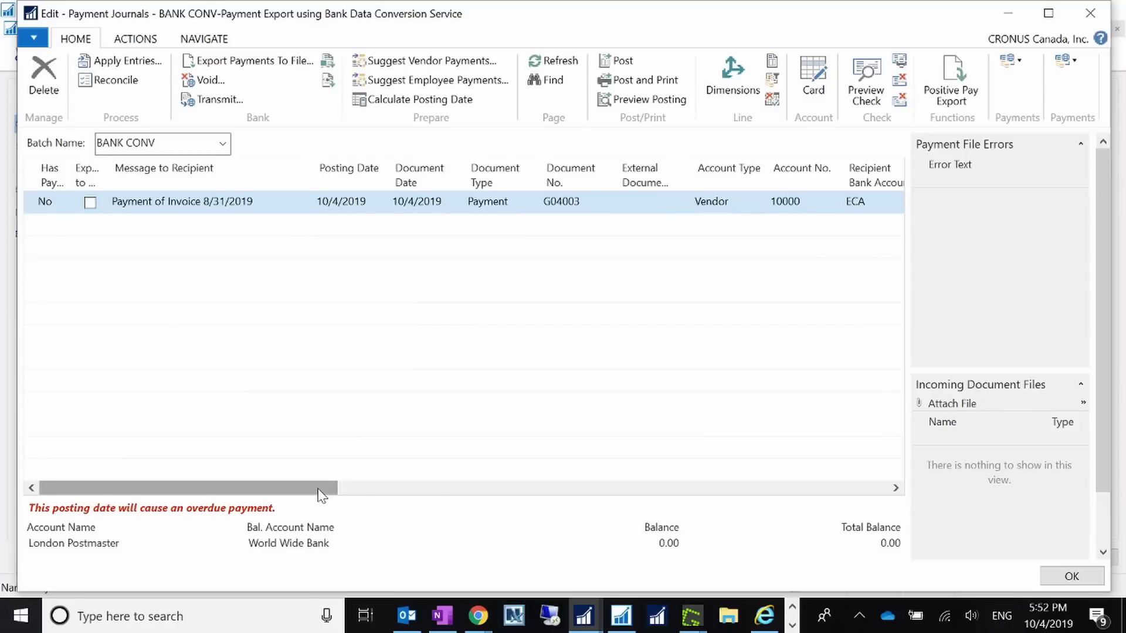
drag(321, 495, 183, 497)
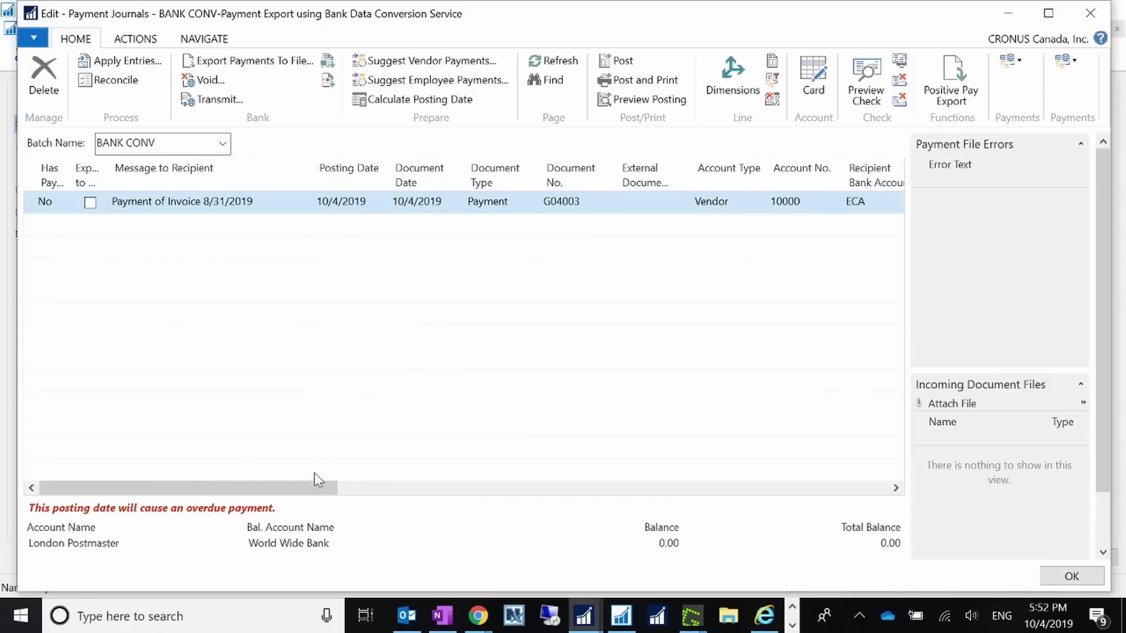
drag(309, 494, 734, 511)
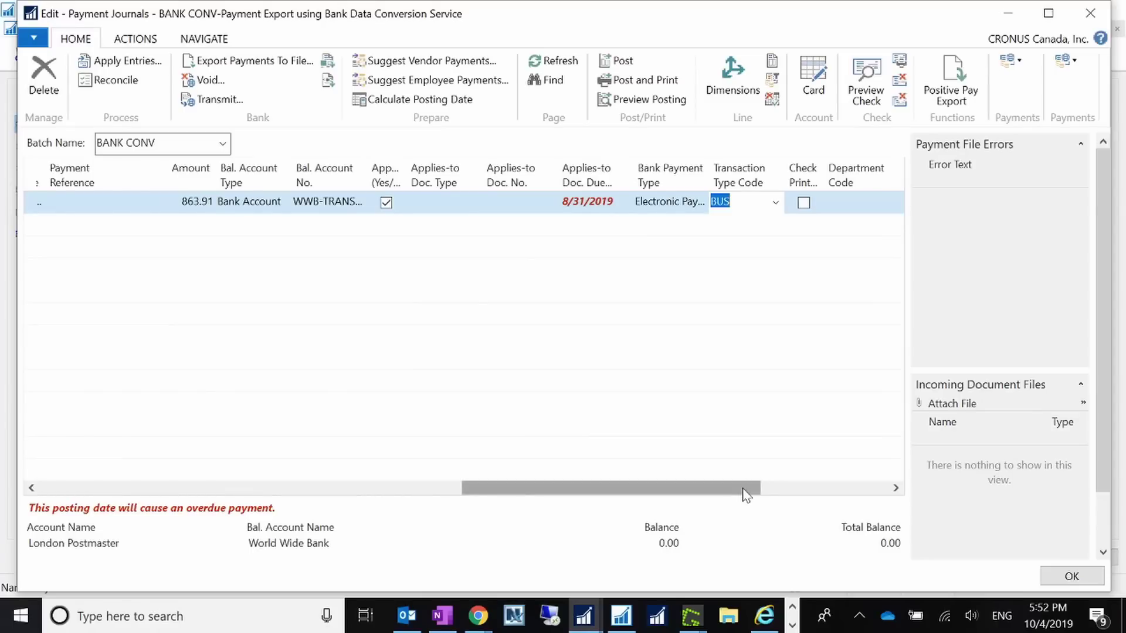
drag(743, 495, 249, 474)
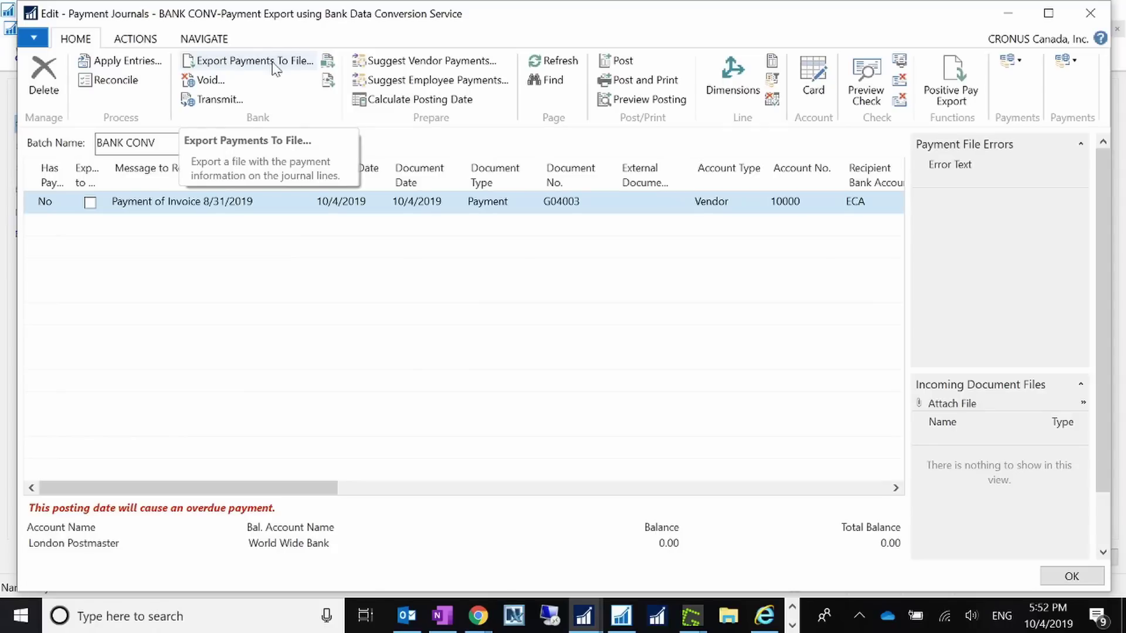
- Export the payments to BANKDATACONVSERVCT.xml in Desktop\Projects\Fox, replacing the existing file
click(273, 68)
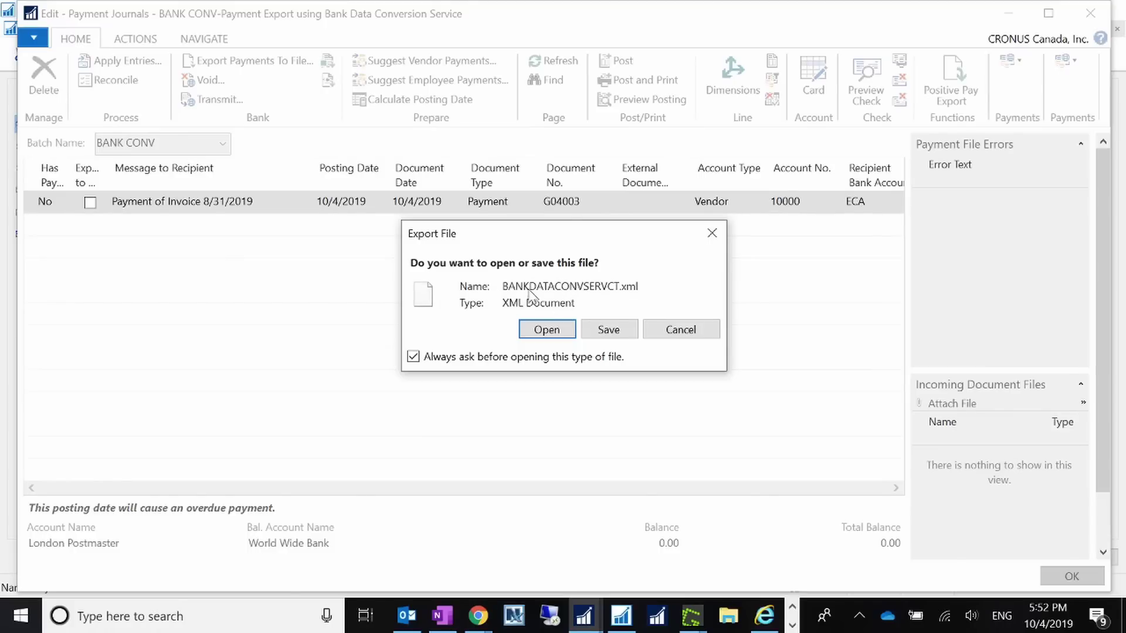
click(610, 330)
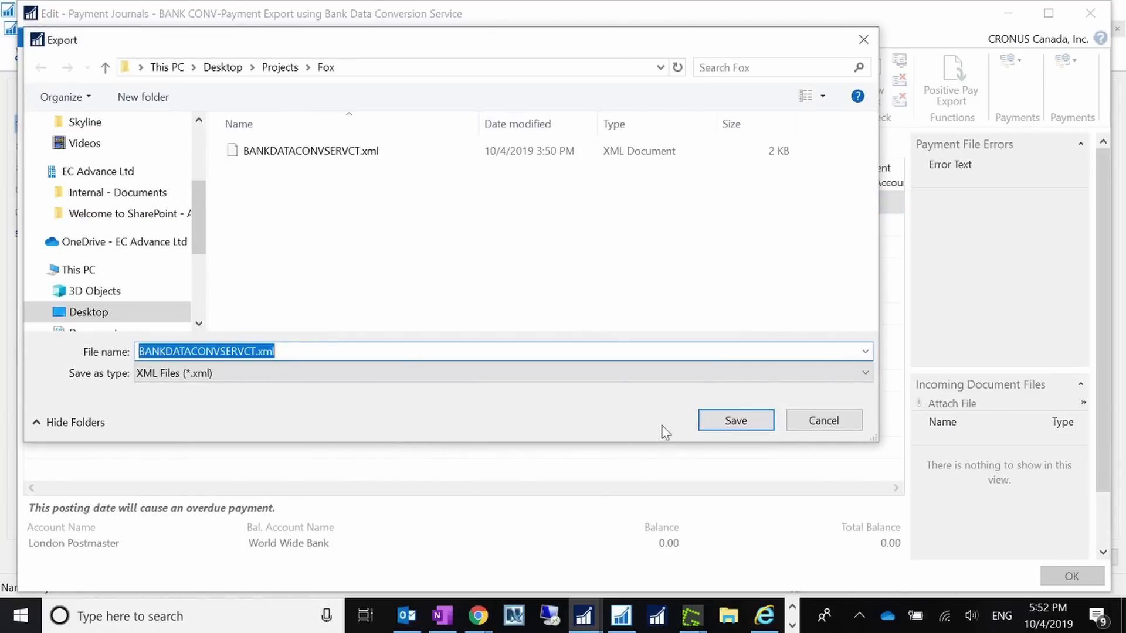
click(719, 430)
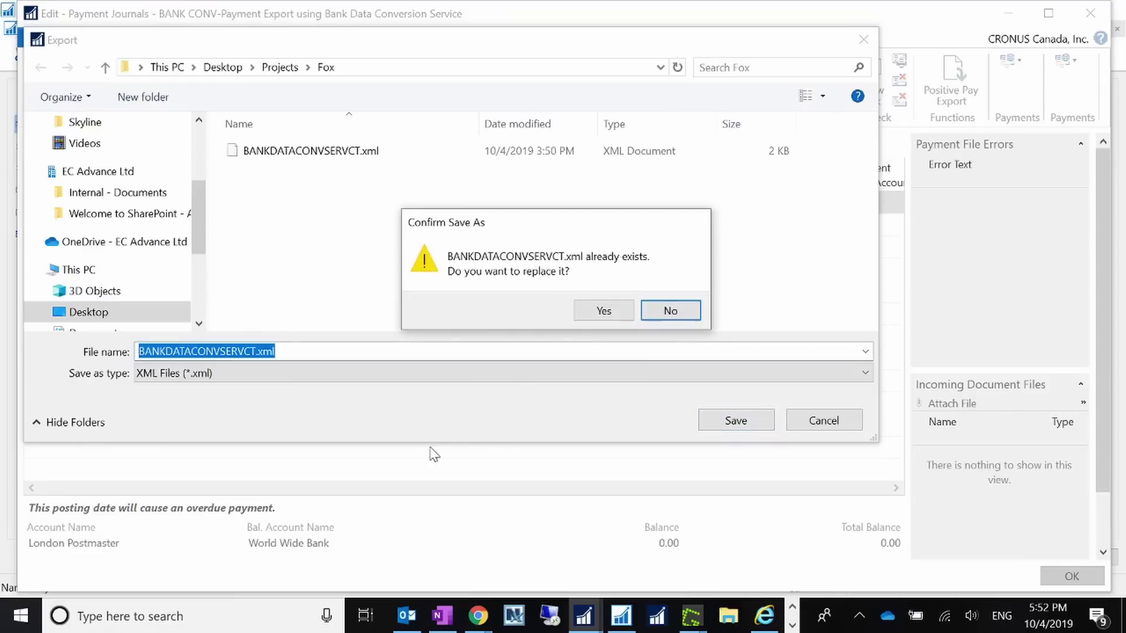
click(603, 311)
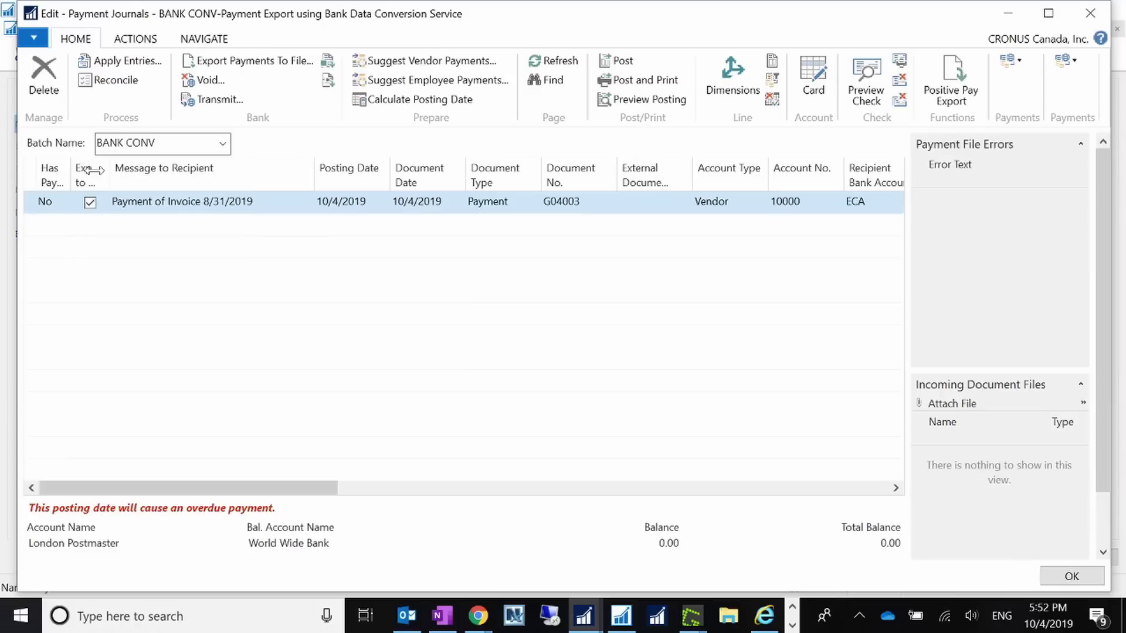
- Widen the Has Payment Export Error and Exported to Payment File columns
drag(70, 171, 147, 169)
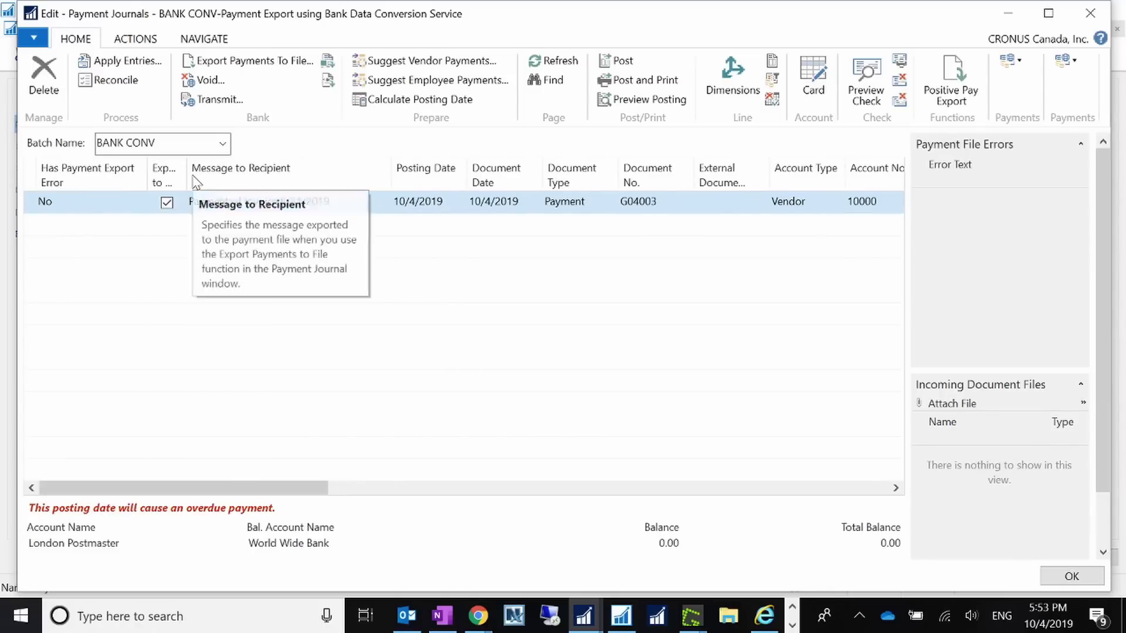
drag(185, 173, 226, 173)
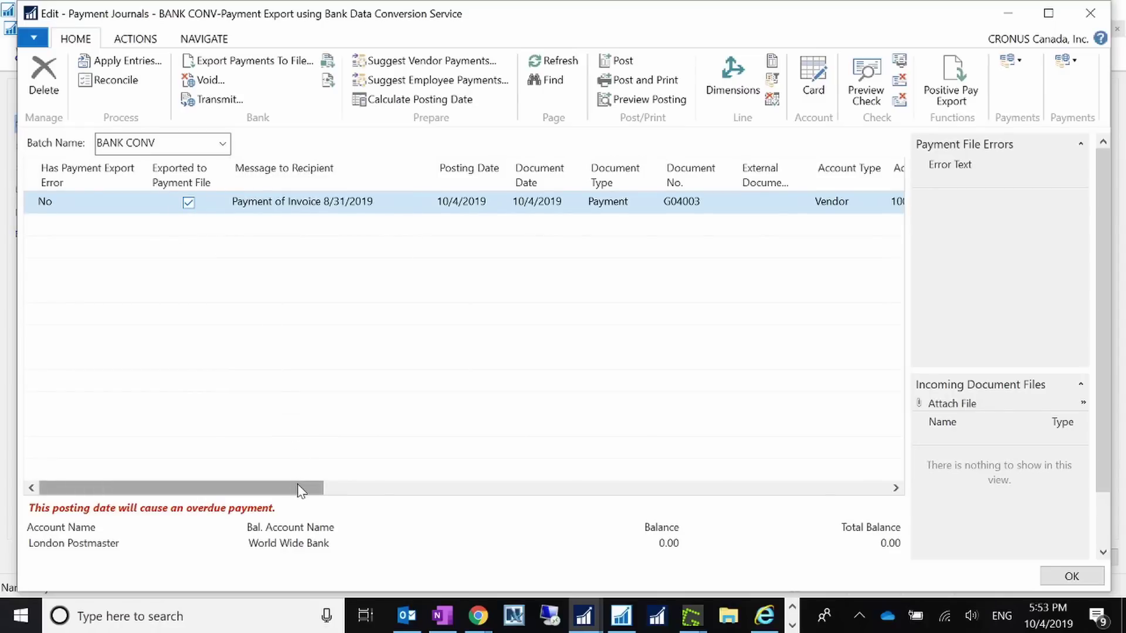
drag(300, 490, 33, 473)
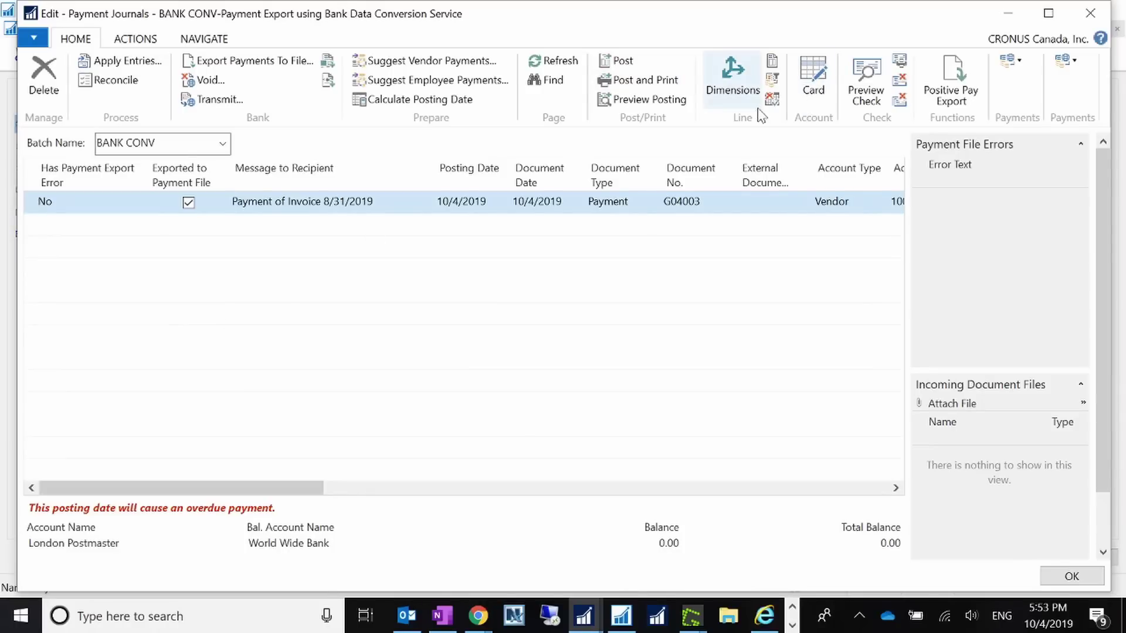
- Review the electronic payment export options without exporting, then open File Explorer
click(1015, 62)
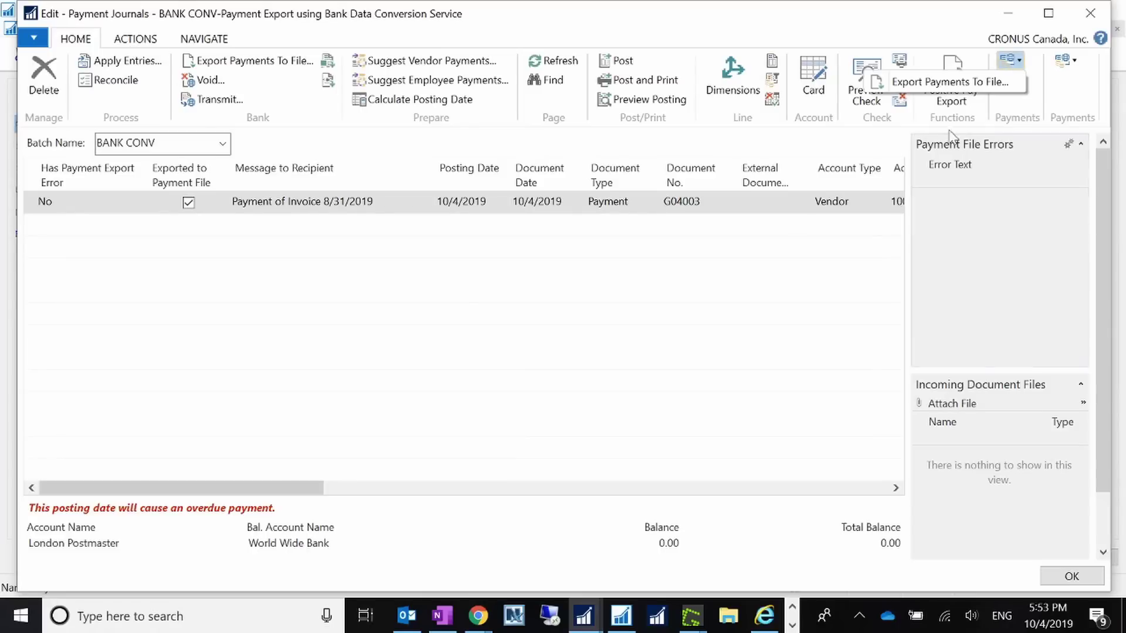
click(218, 486)
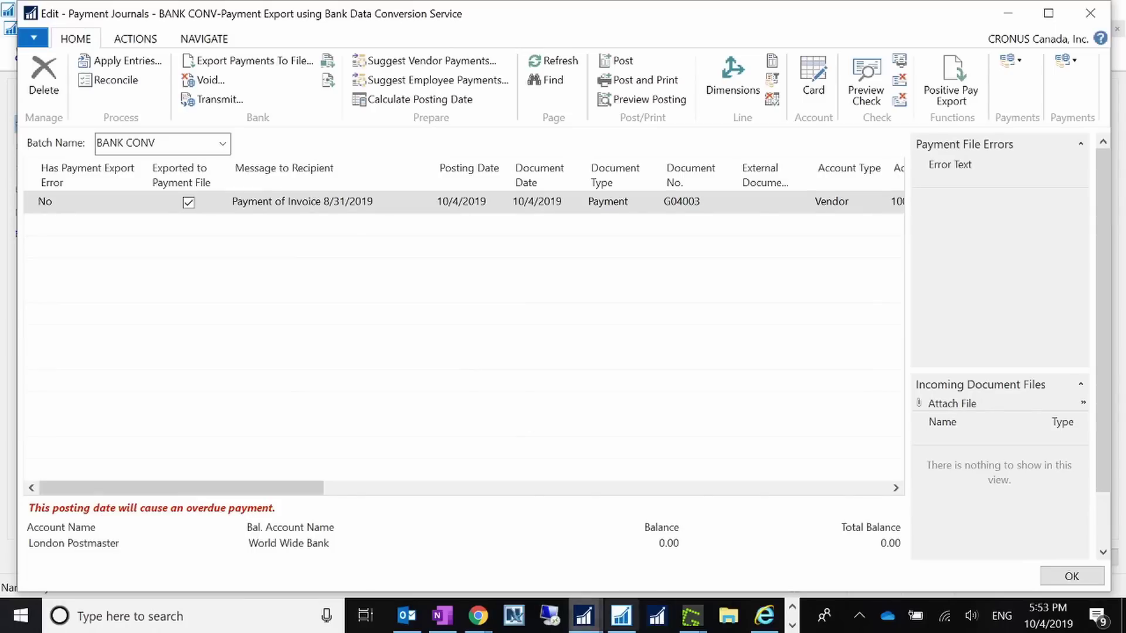
key(super+e)
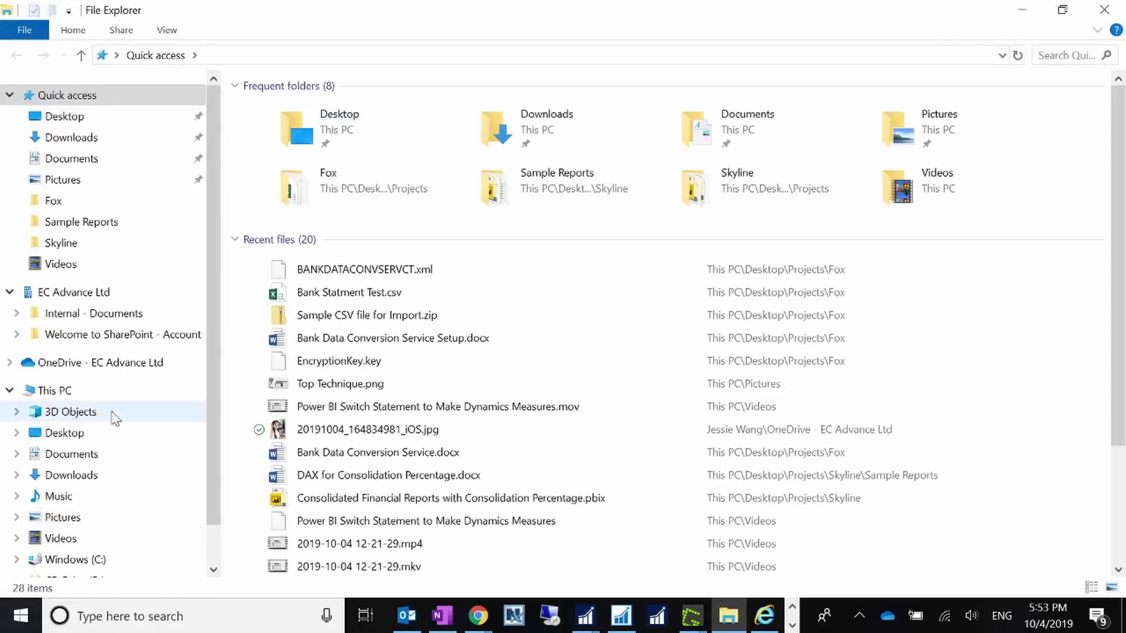
- Confirm BANKDATACONVSERVCT.xml exists in Desktop\Projects\Fox, then minimize File Explorer
click(105, 437)
click(289, 110)
double_click(292, 113)
click(281, 303)
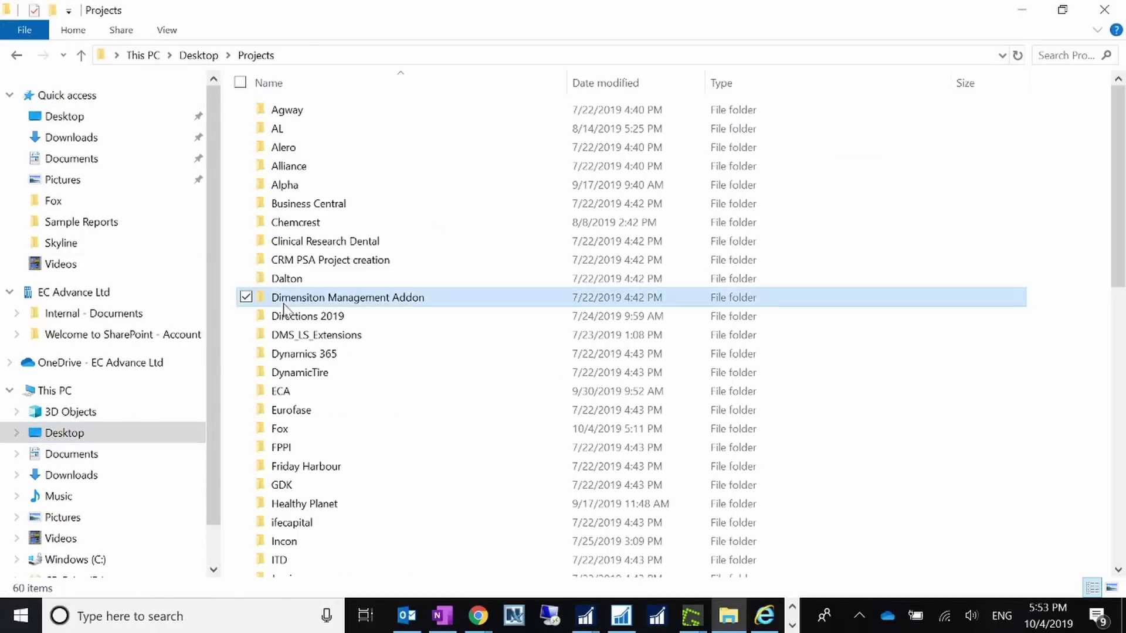
key(f)
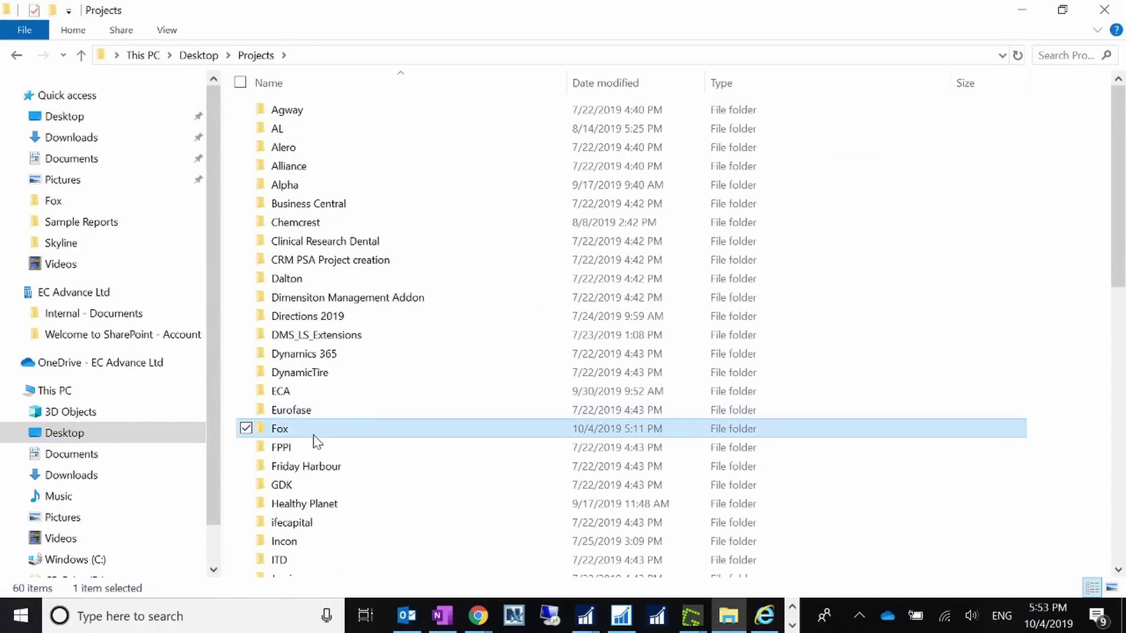
double_click(314, 435)
click(380, 174)
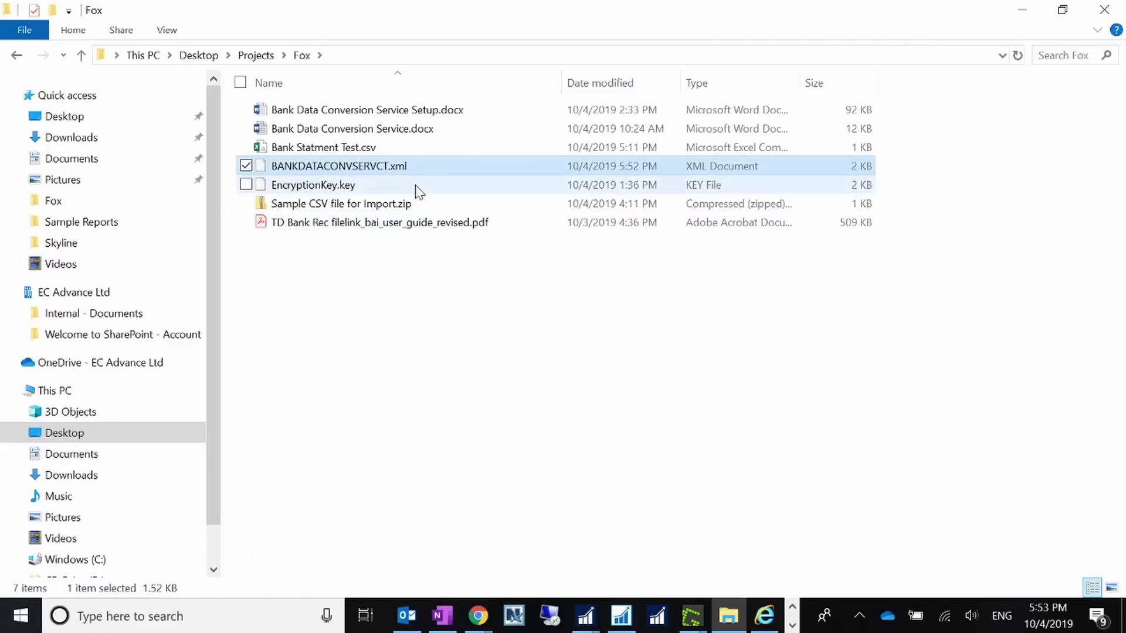
click(1023, 10)
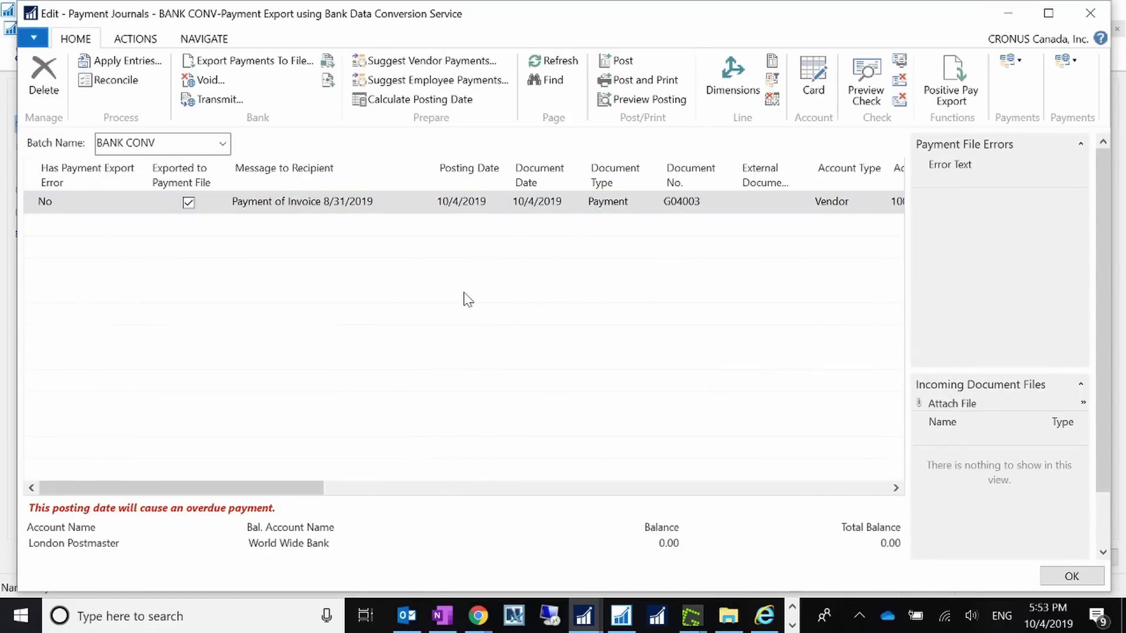
- Attempt to post the journal and dismiss the not-yet-transmitted error
click(615, 62)
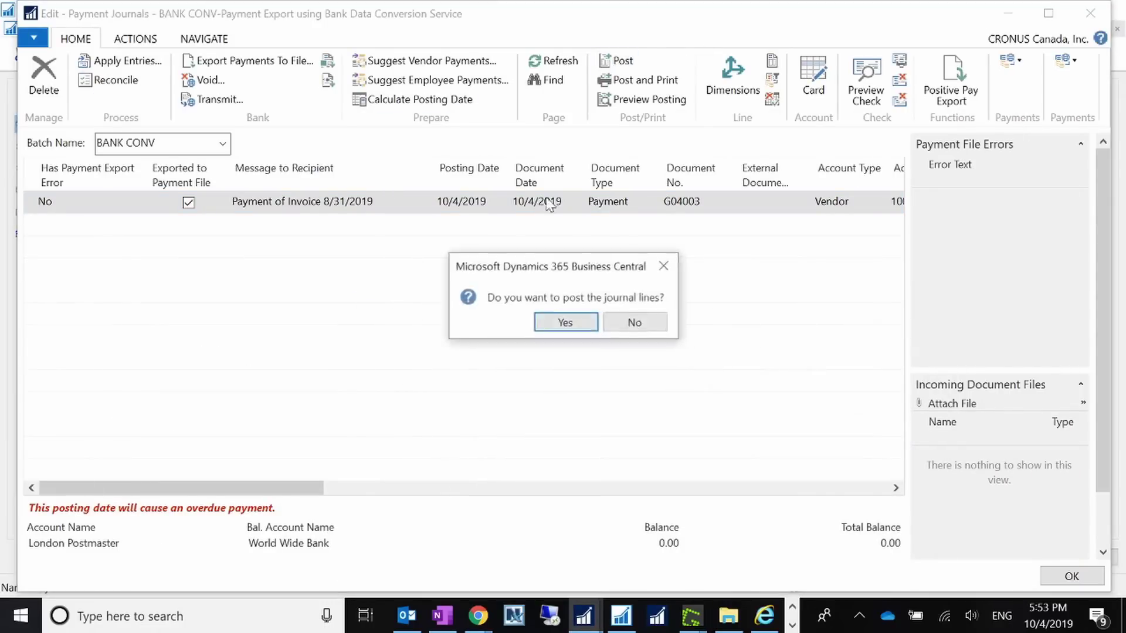
click(551, 325)
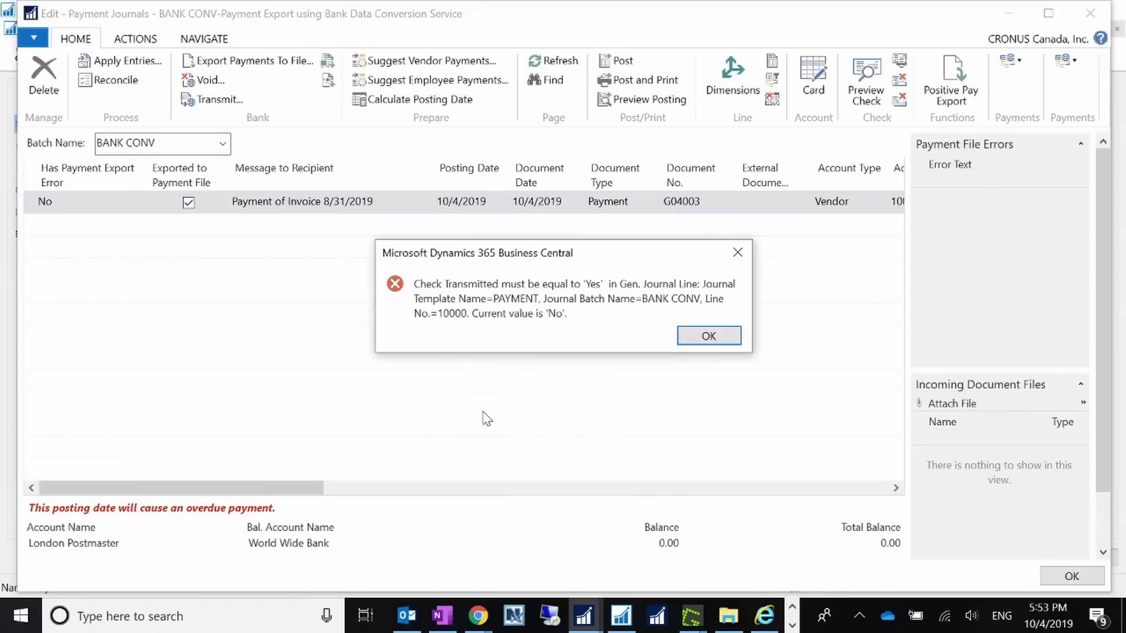
click(684, 336)
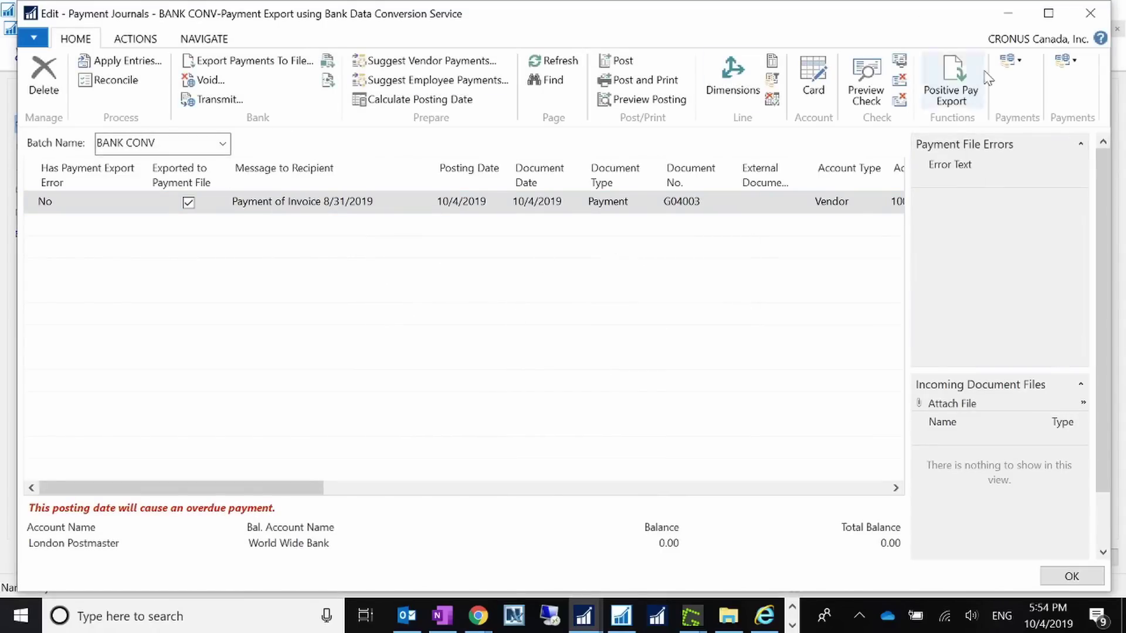
- Transmit the exported payment file and acknowledge the successful transmission
click(1021, 63)
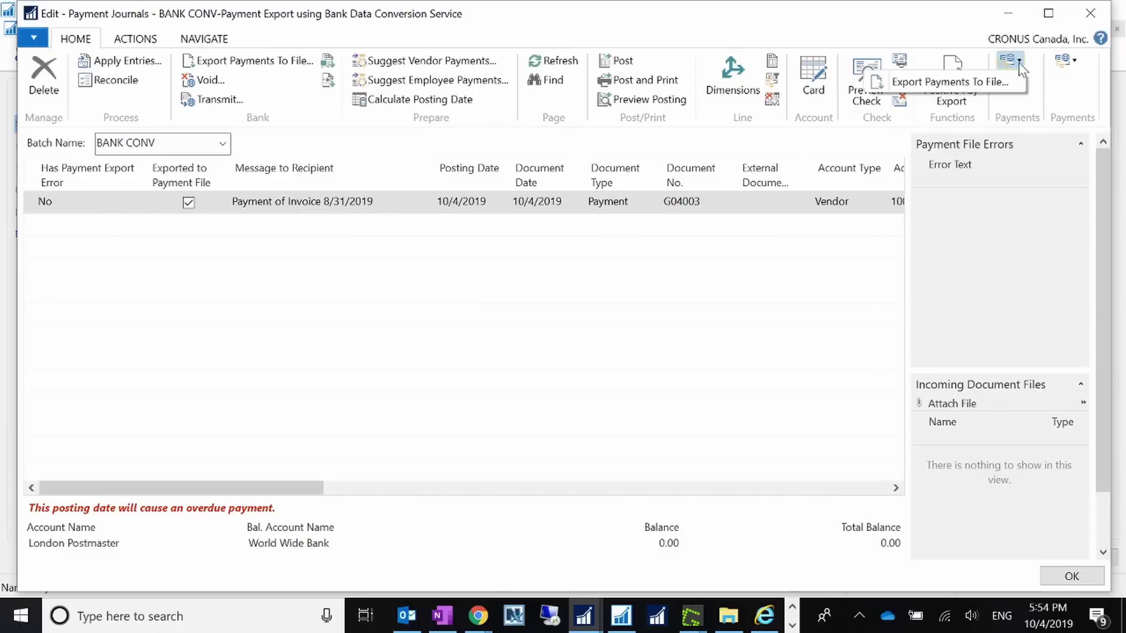
click(146, 42)
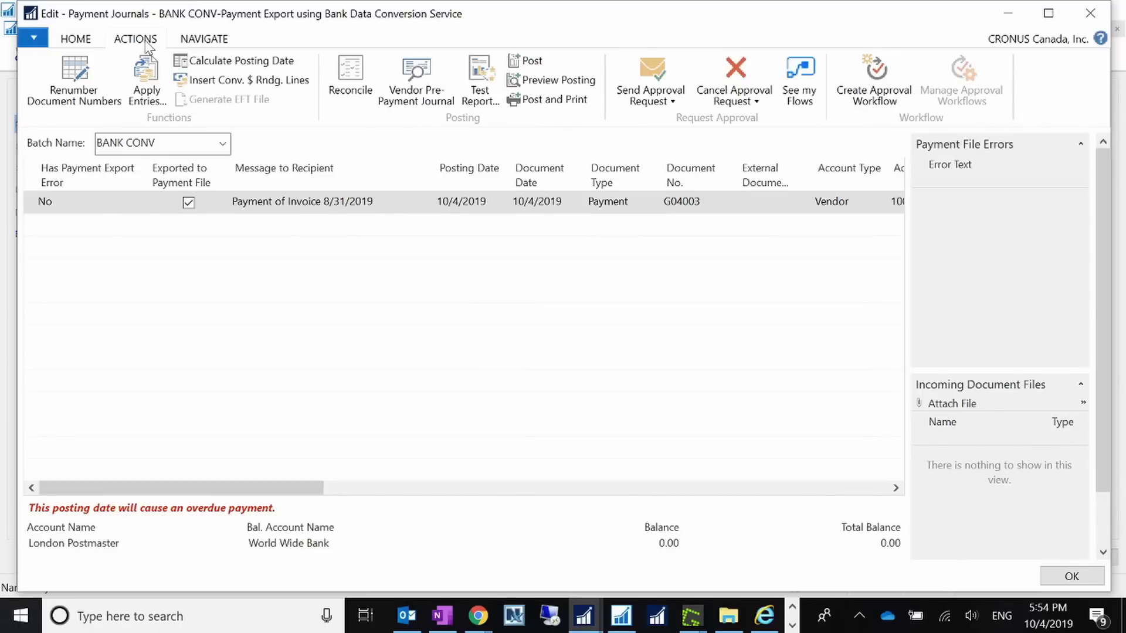
click(85, 43)
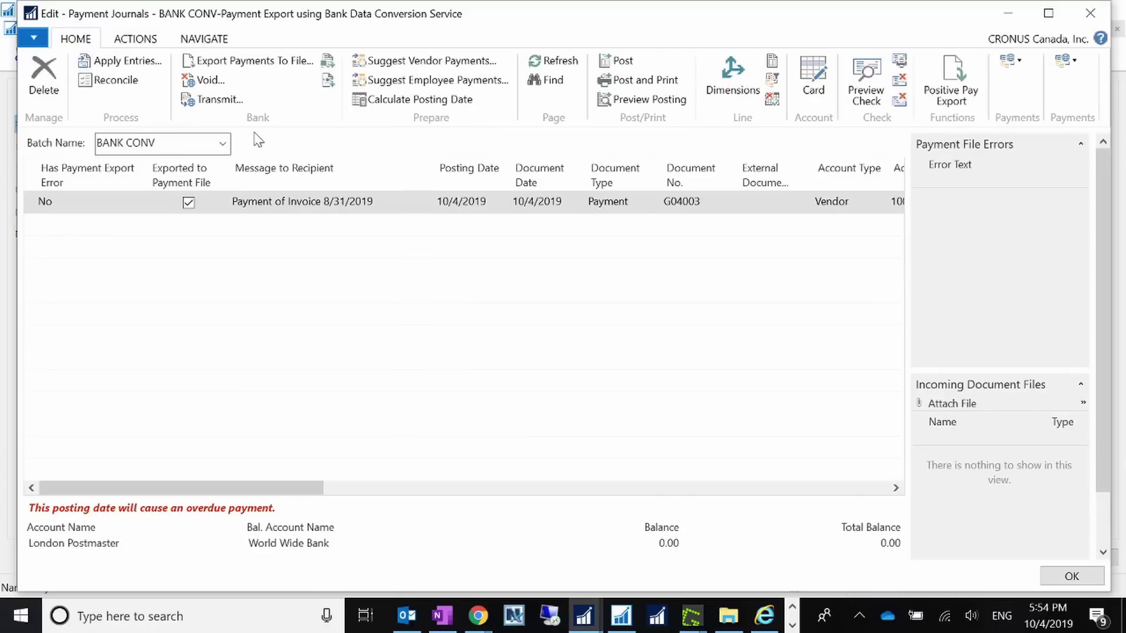
click(217, 99)
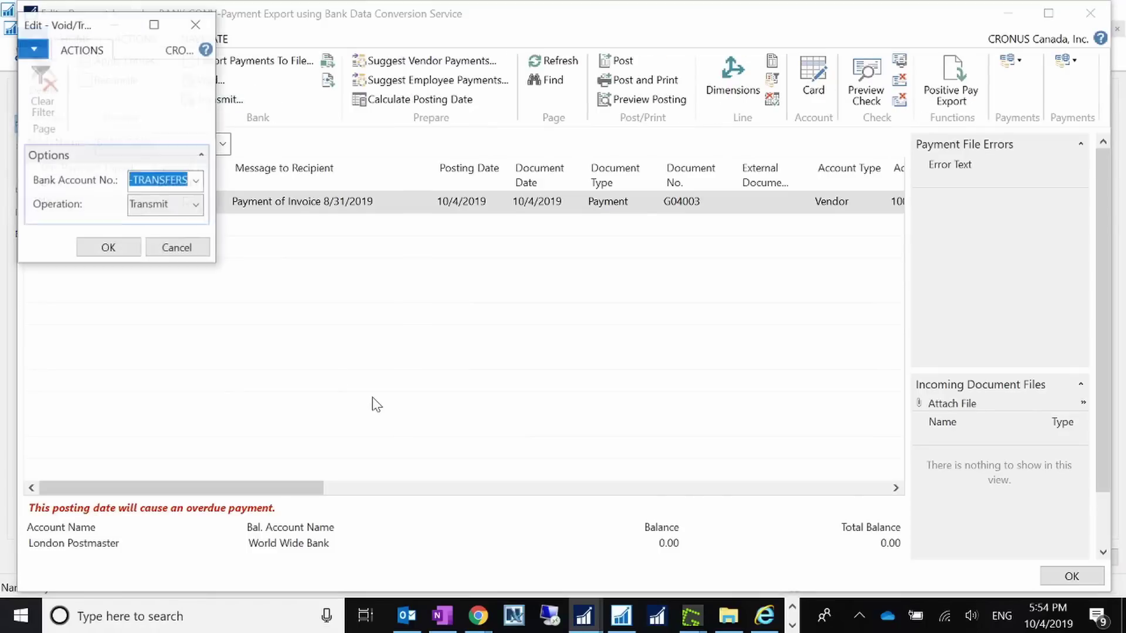
click(124, 251)
click(579, 323)
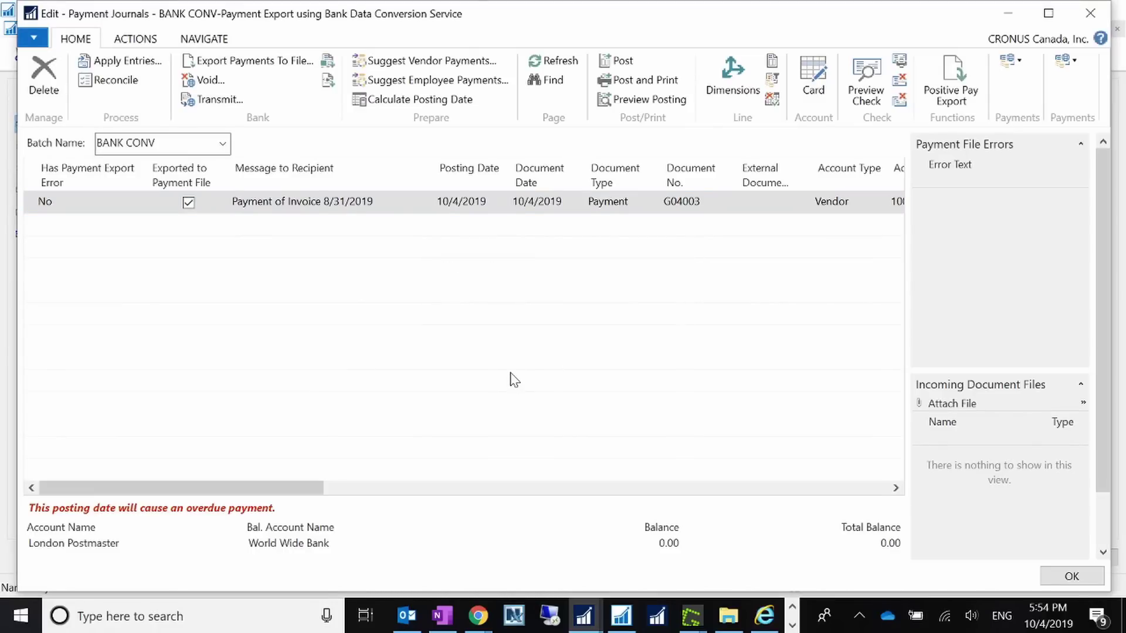
- Post the BANK CONV payment line G04003, close the journal, and bring up the Vendors list
click(616, 61)
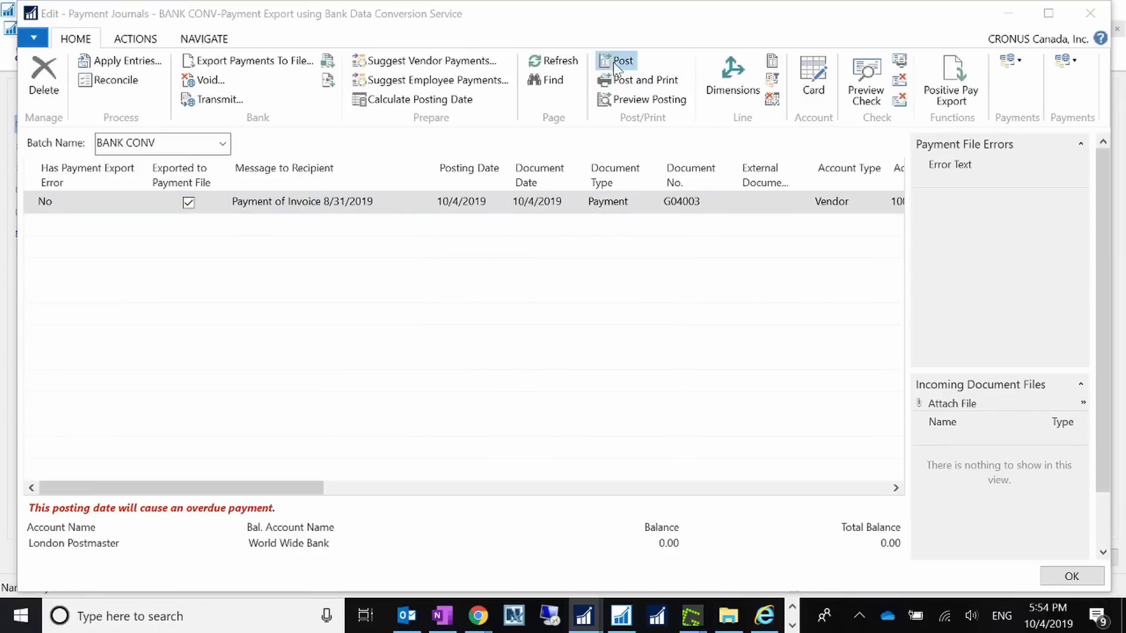
click(566, 323)
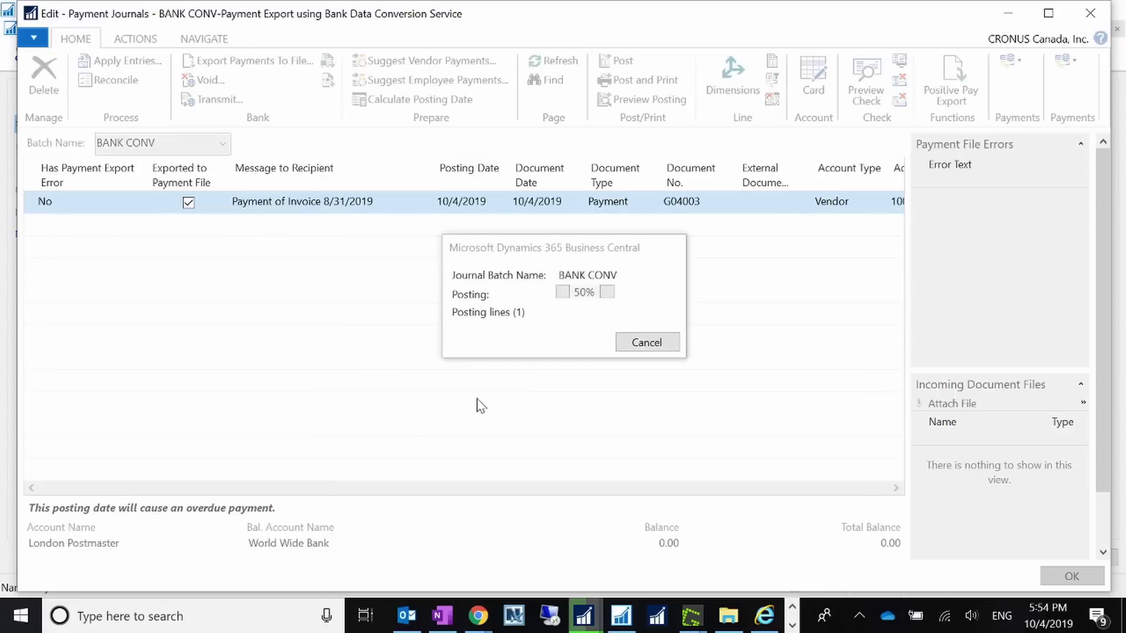
click(645, 324)
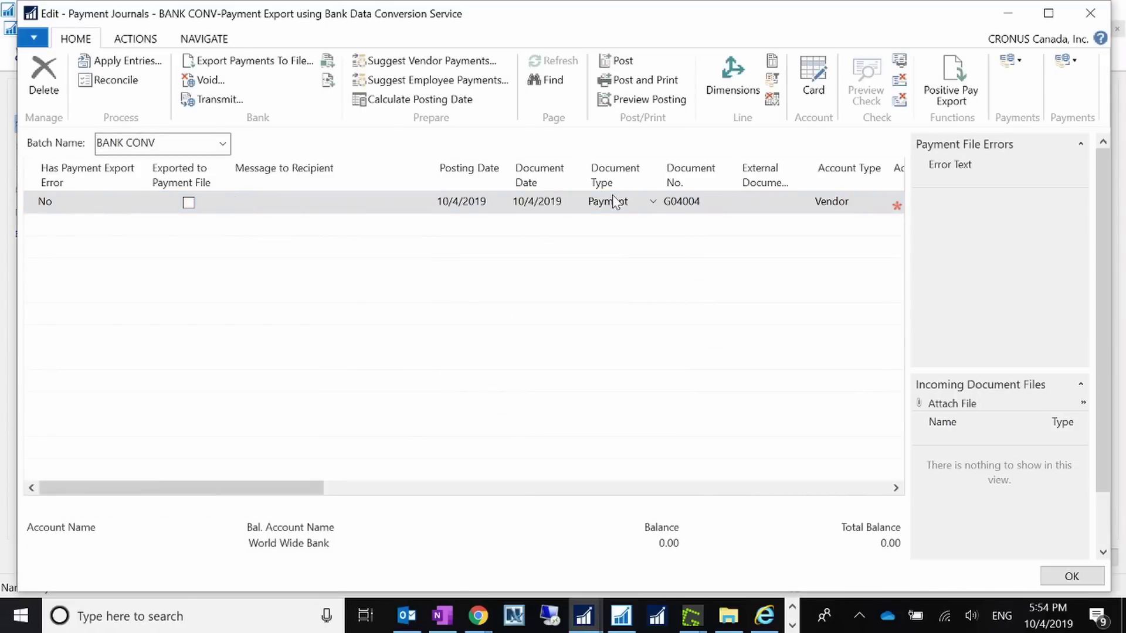
click(1072, 578)
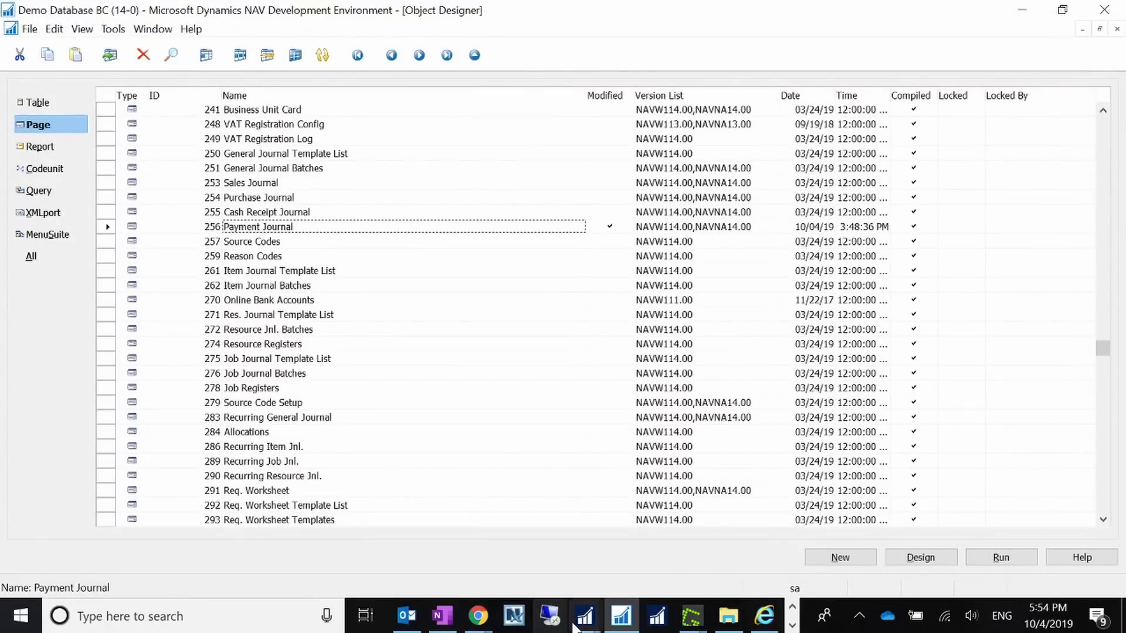
click(584, 616)
click(488, 552)
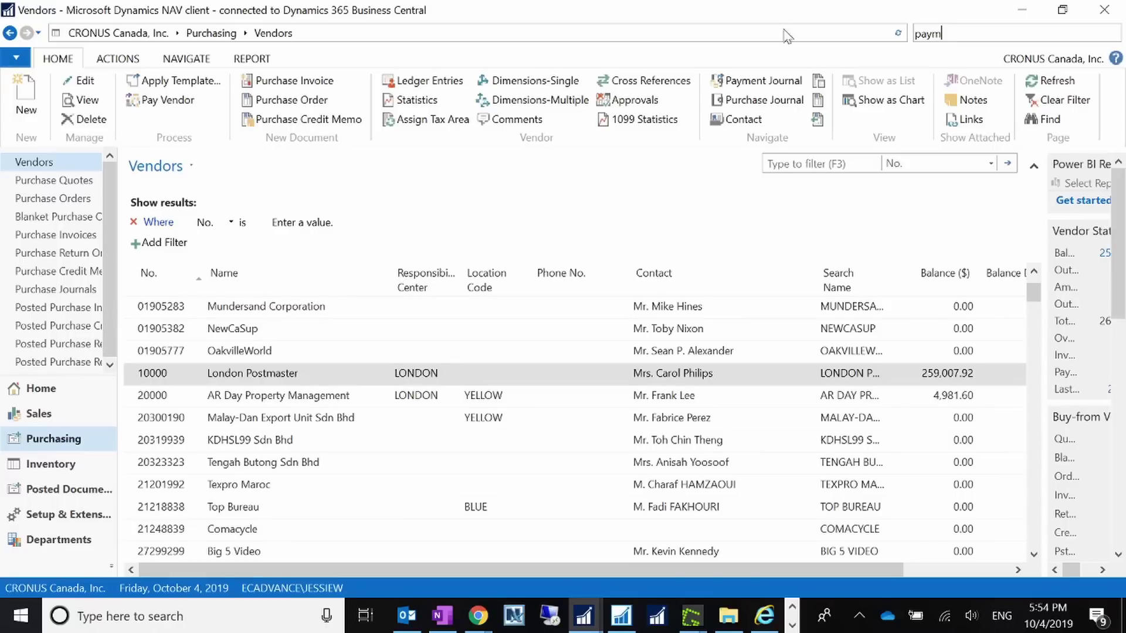
- Search for Bank Account Reconciliations and open the WWB-TRANSFERS reconciliation for statement 2
key(ctrl+a)
text(bank )
text(a)
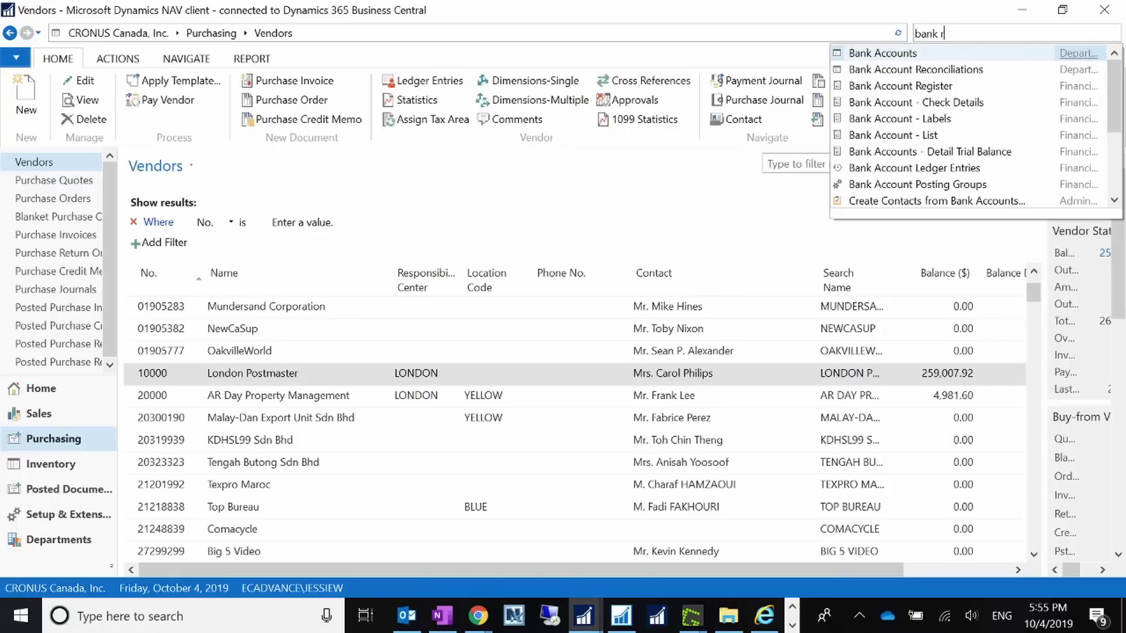
text(ec)
key(Return)
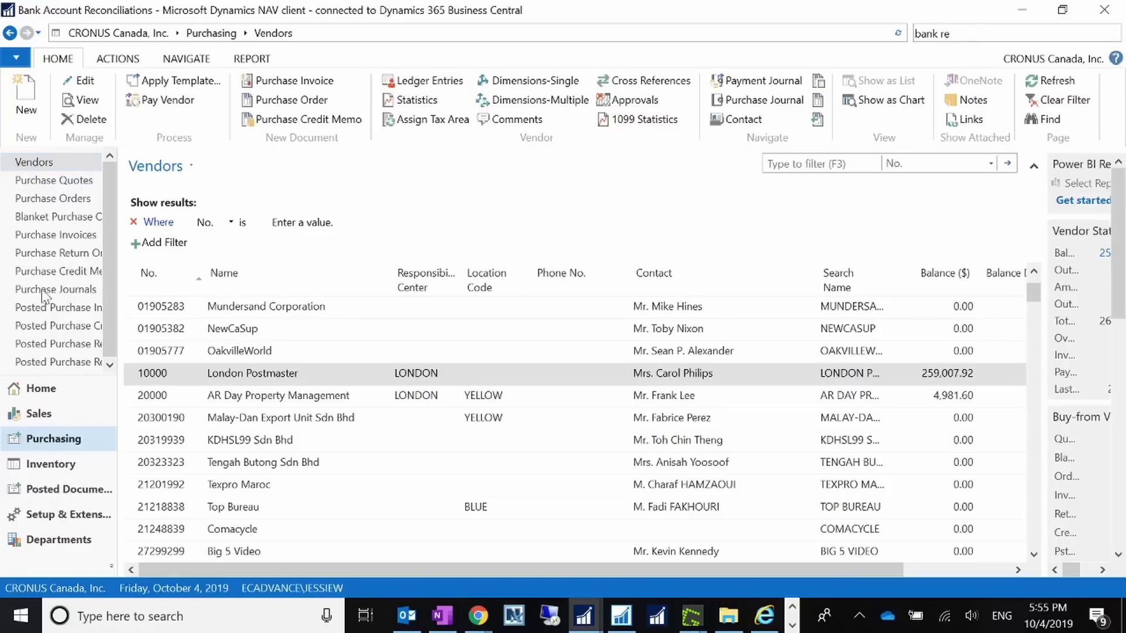
double_click(168, 250)
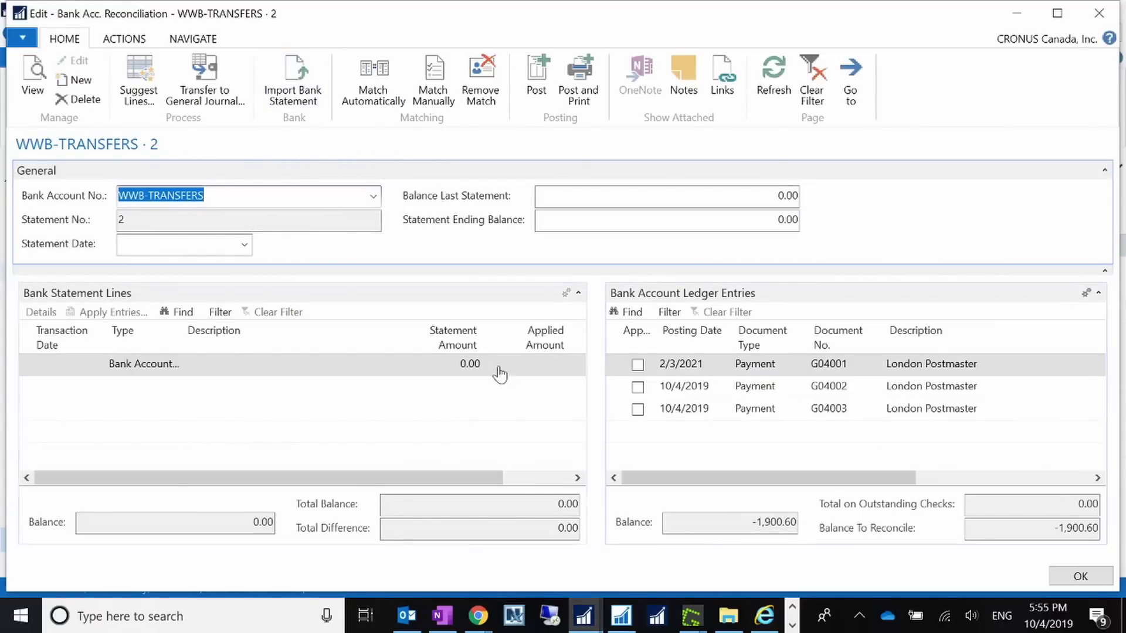
- Review the three unapplied London Postmaster ledger entries totalling -1,900.60 to reconcile
drag(735, 478, 622, 506)
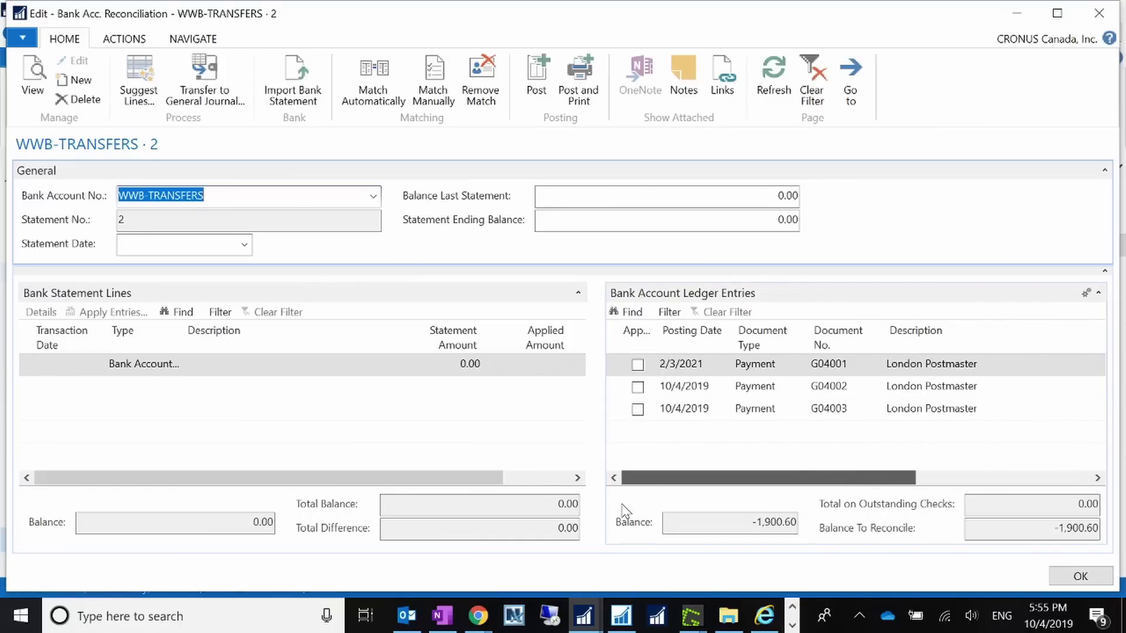
drag(712, 498, 920, 472)
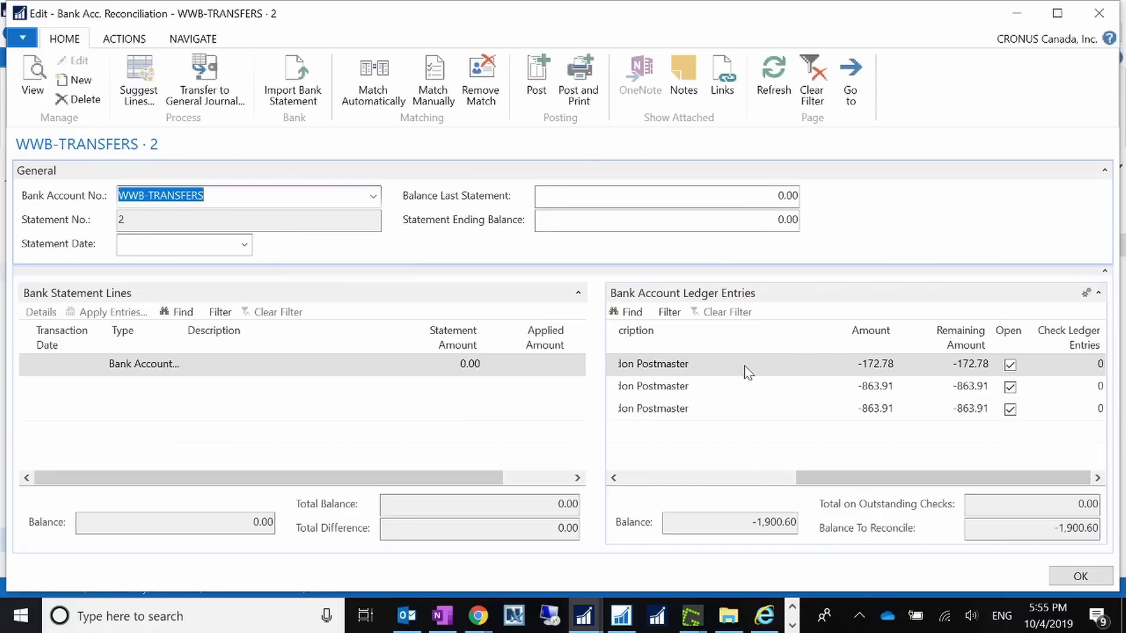
drag(884, 479, 661, 478)
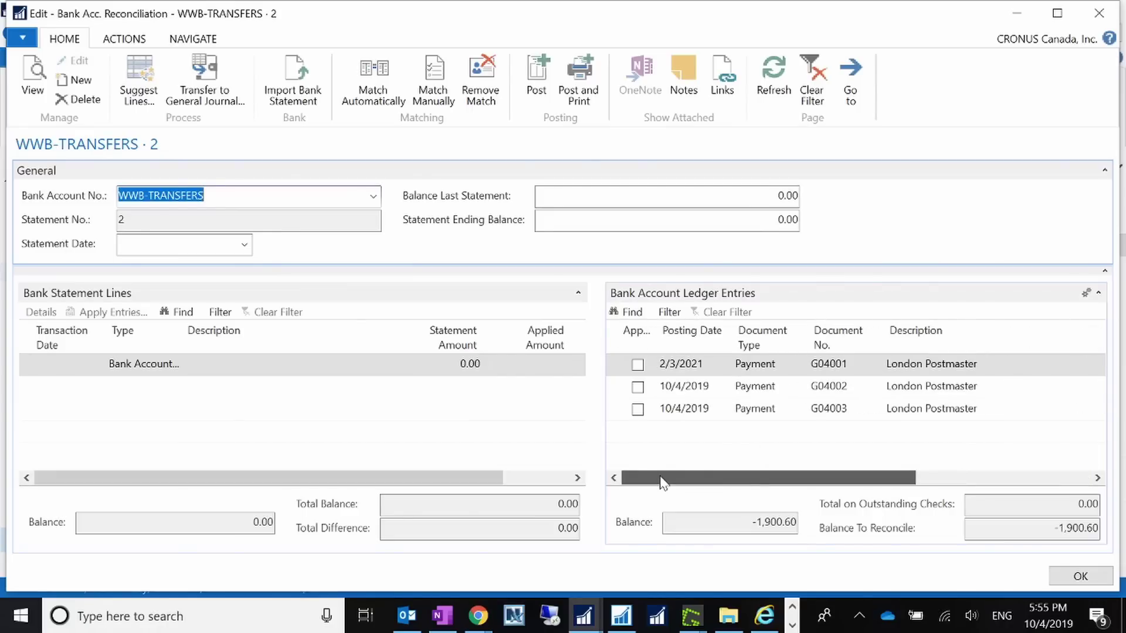
drag(883, 478, 1037, 478)
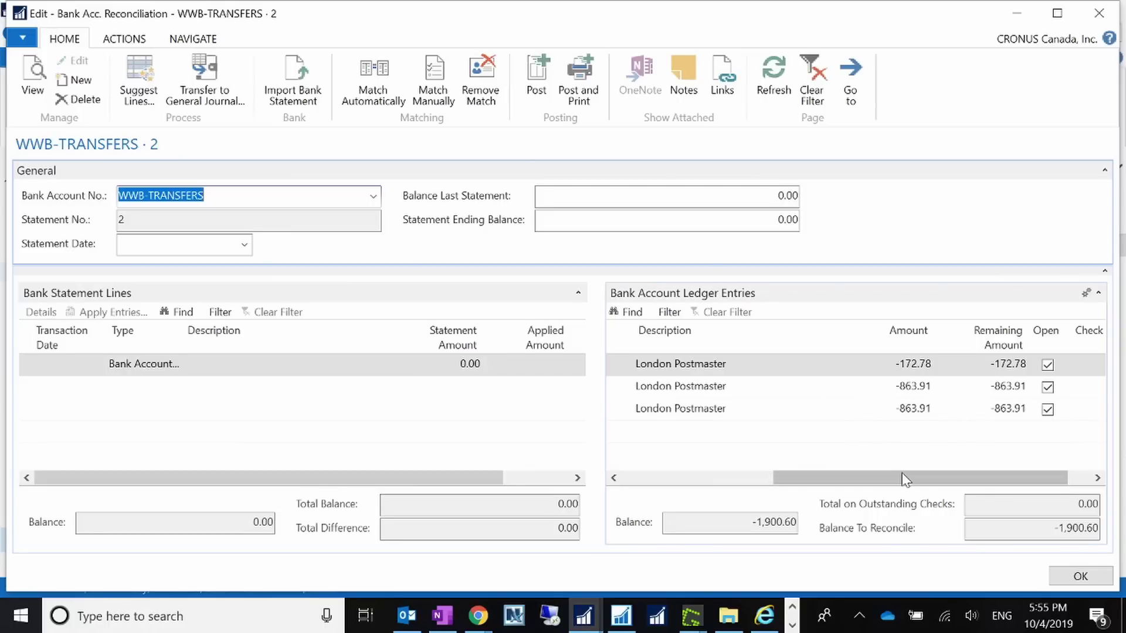
drag(903, 477, 669, 477)
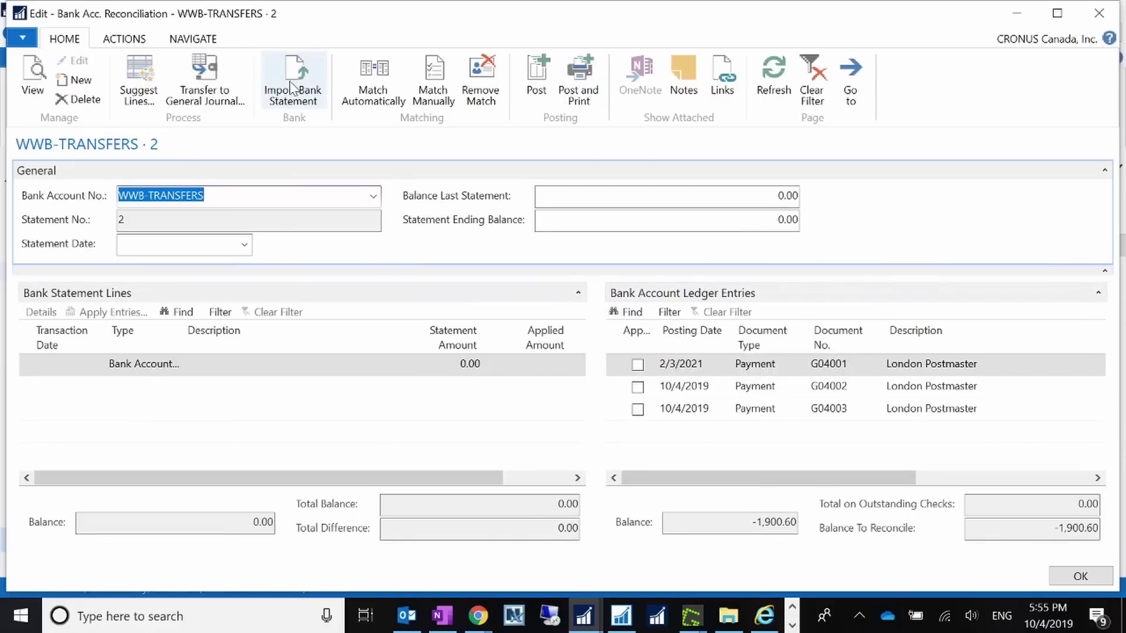
- Close the reconciliation and confirm the WWB-TRANSFERS card imports statements as BANKDATACONVSERVSTMT
click(1094, 16)
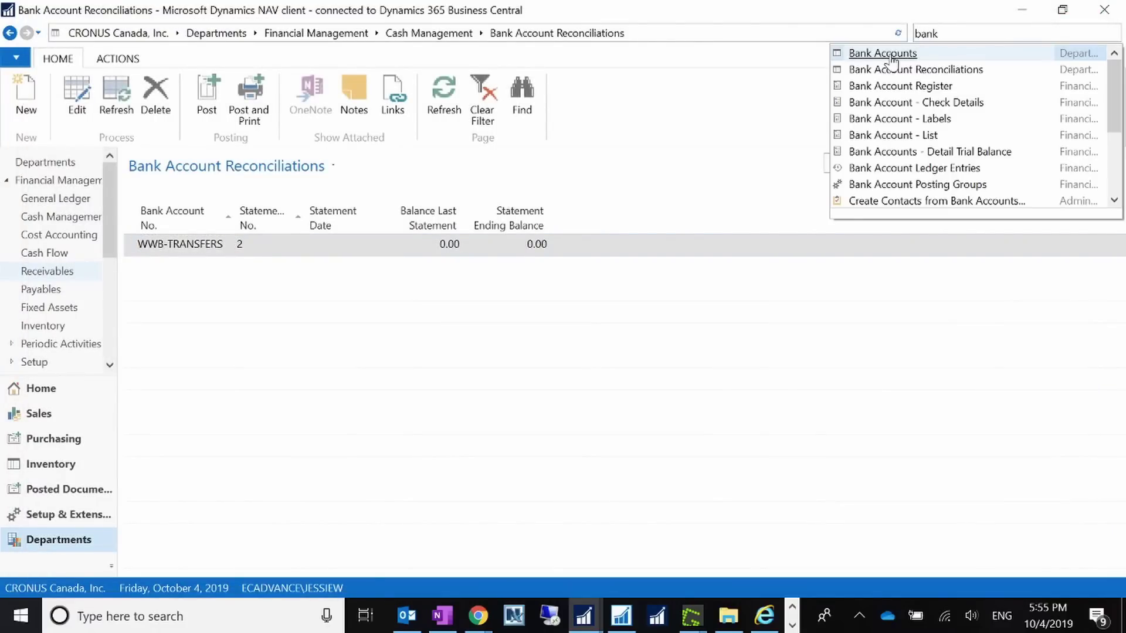
click(877, 51)
double_click(210, 355)
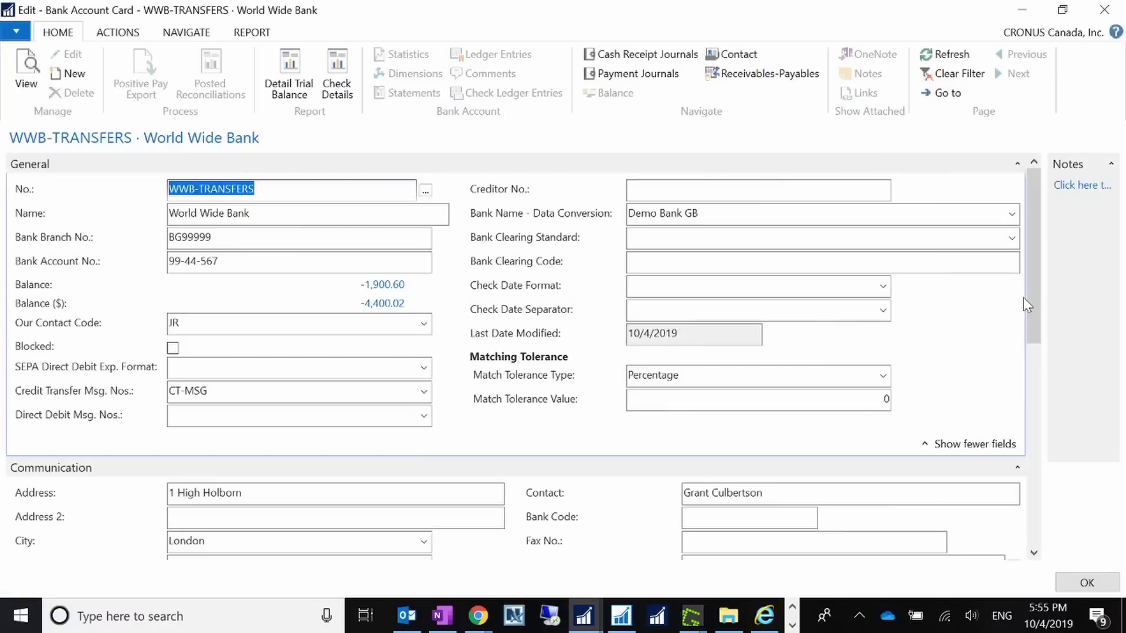
drag(1033, 311, 1046, 513)
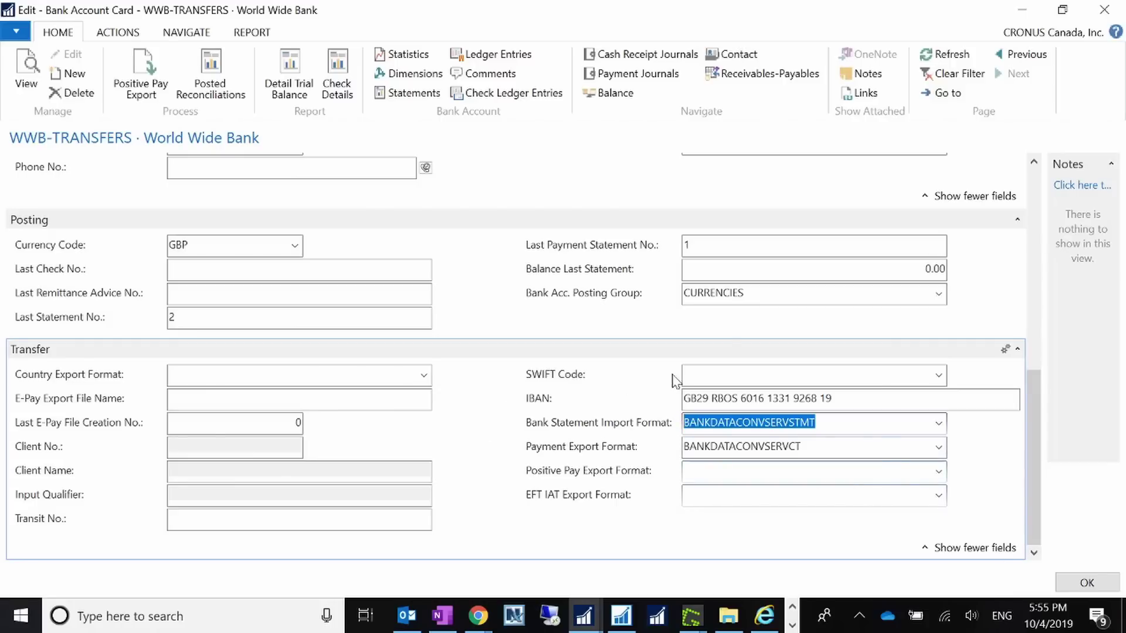
- Close the bank account card and search for the 'data ex' pages
key(Escape)
key(ctrl+F3)
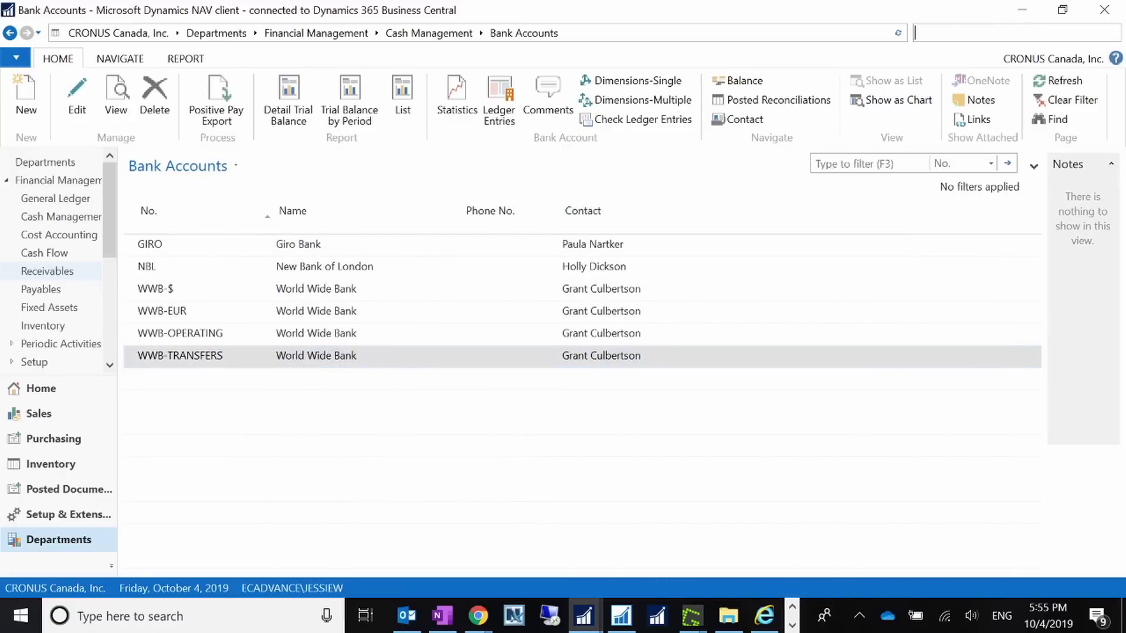
text(data ex)
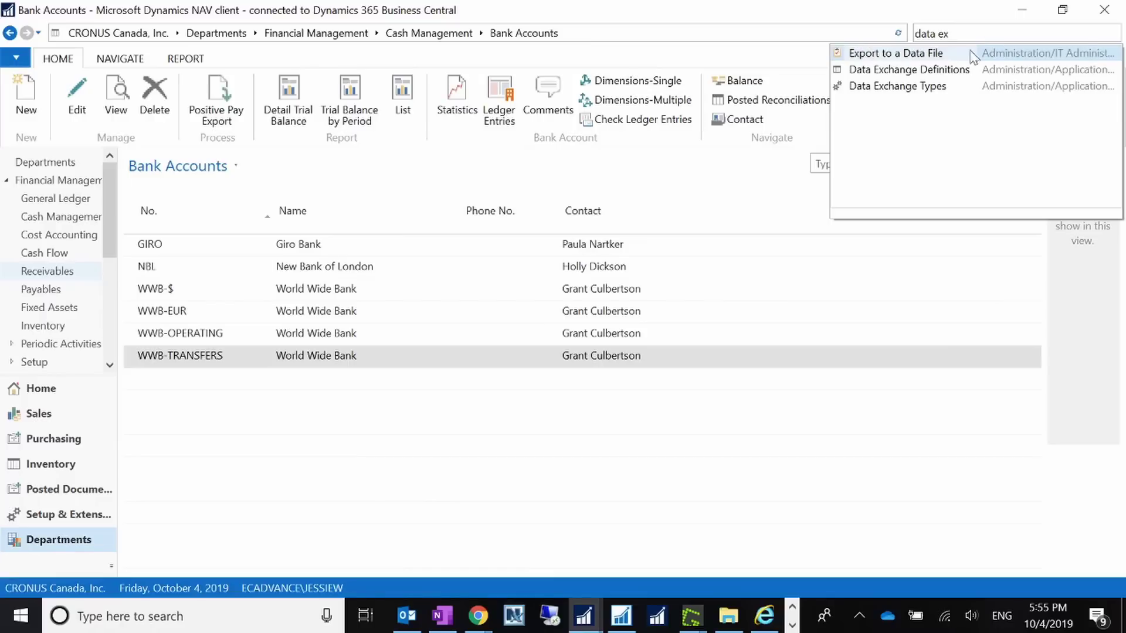
- Open the BANKDATACONVSERVSTMT data exchange definition card from Data Exchange Definitions
click(955, 71)
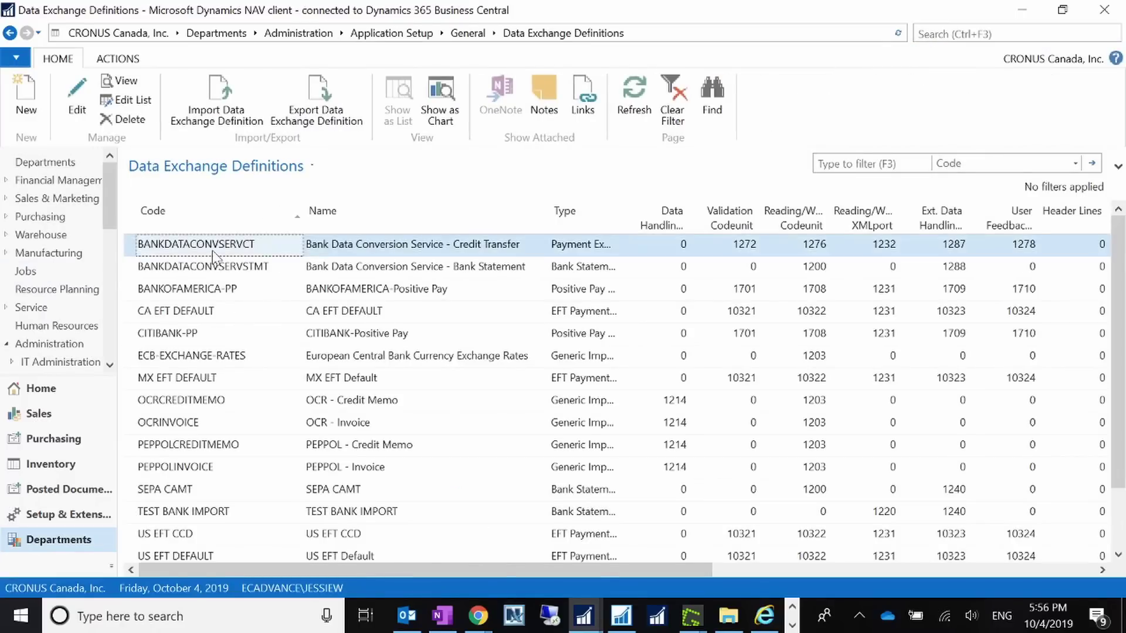
click(212, 269)
double_click(212, 269)
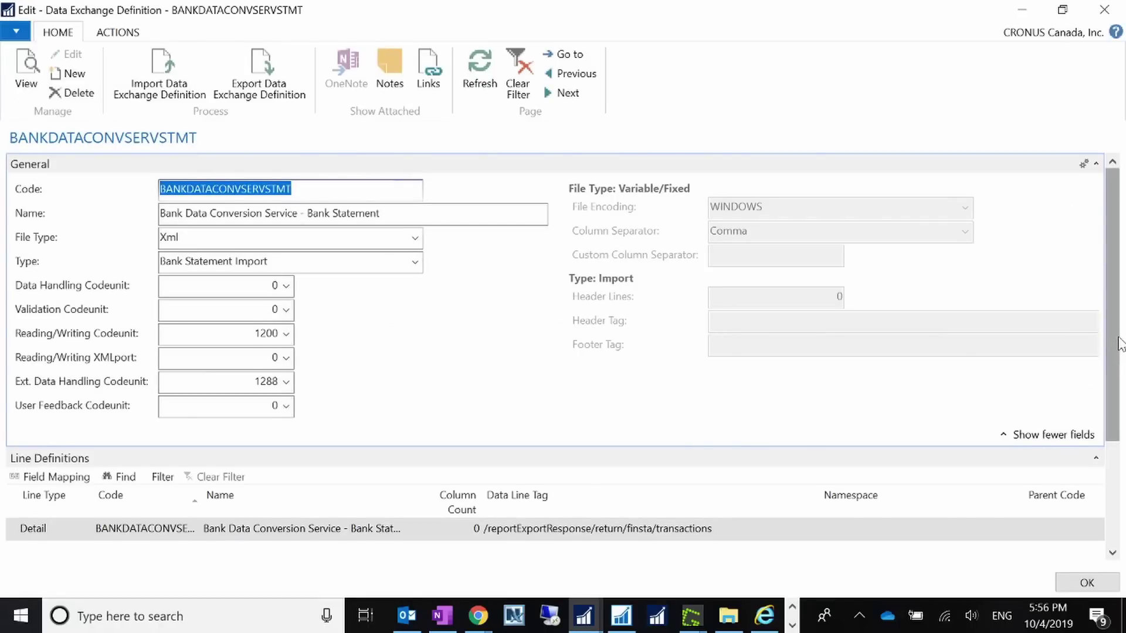
drag(1116, 344, 1118, 524)
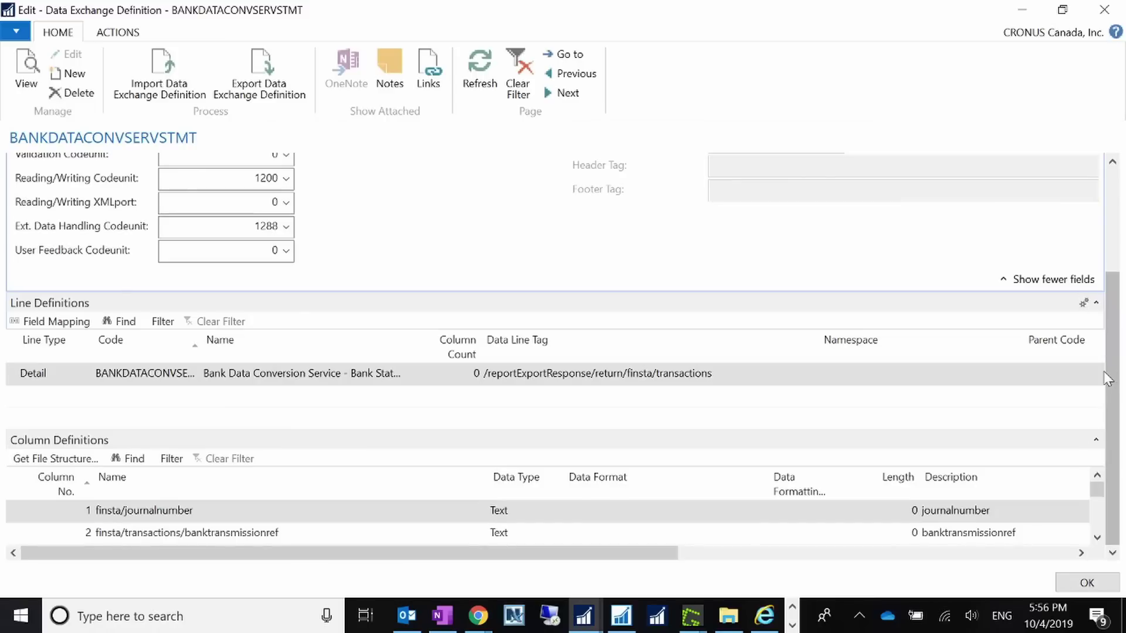
drag(1108, 378, 1099, 286)
- Note the Xml file type and open the statement line Field Mapping
click(179, 231)
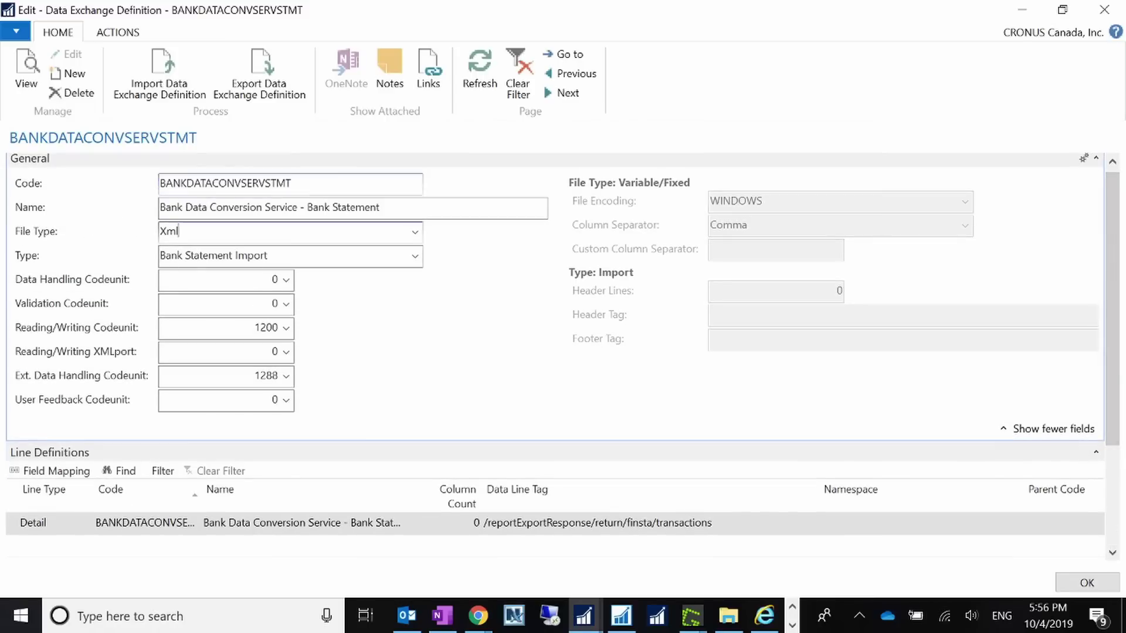
drag(179, 231, 42, 241)
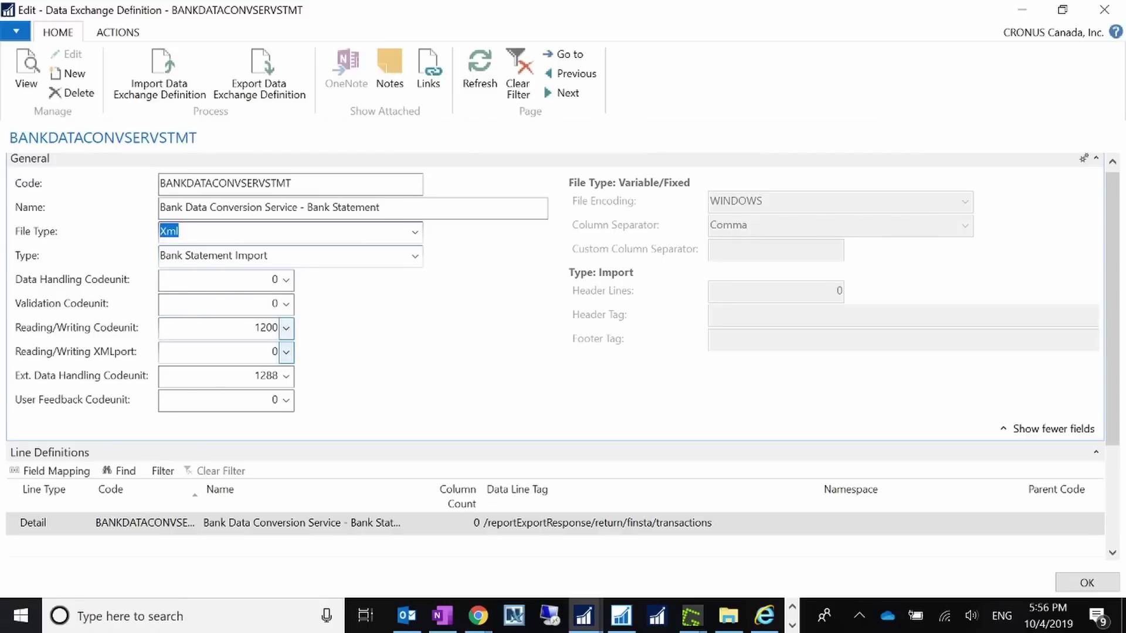
scroll(1120, 386, down, 3)
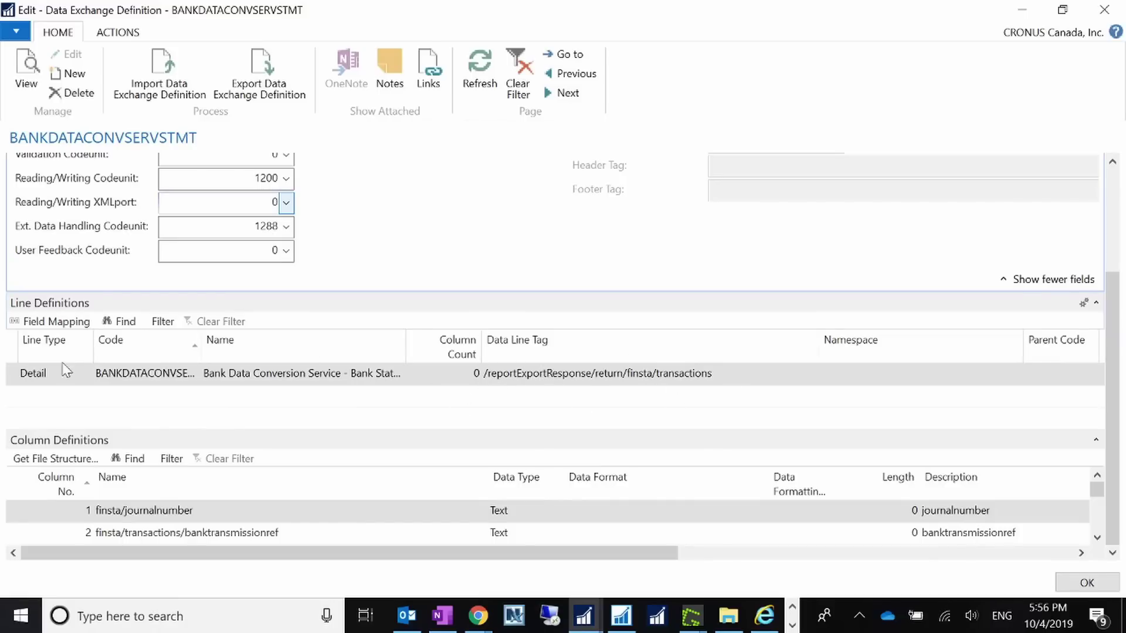
click(57, 321)
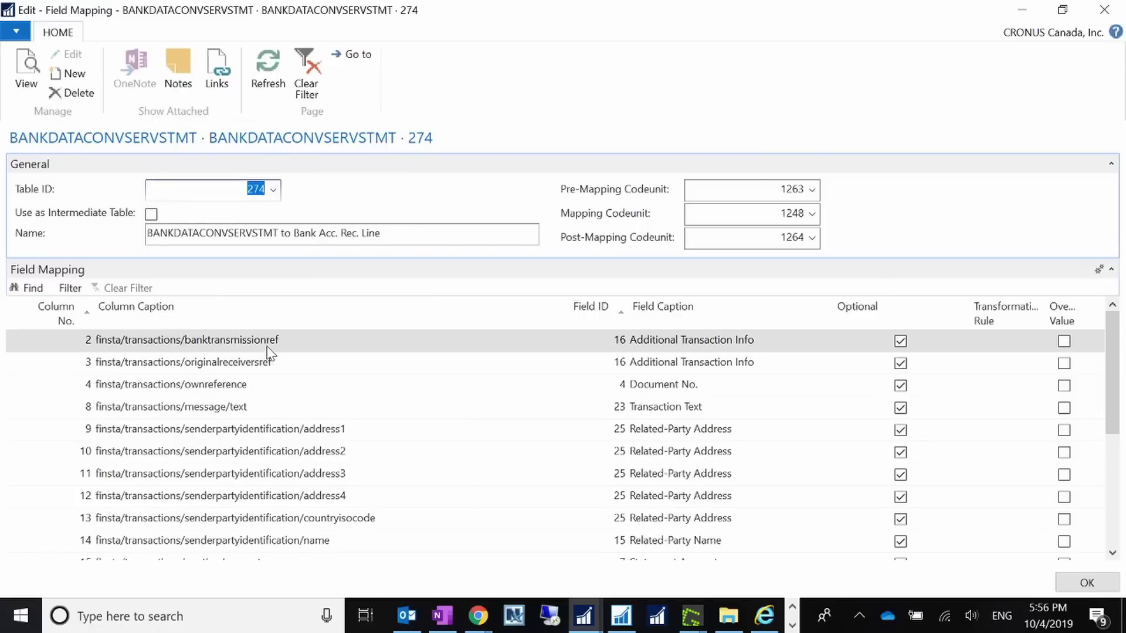
click(803, 347)
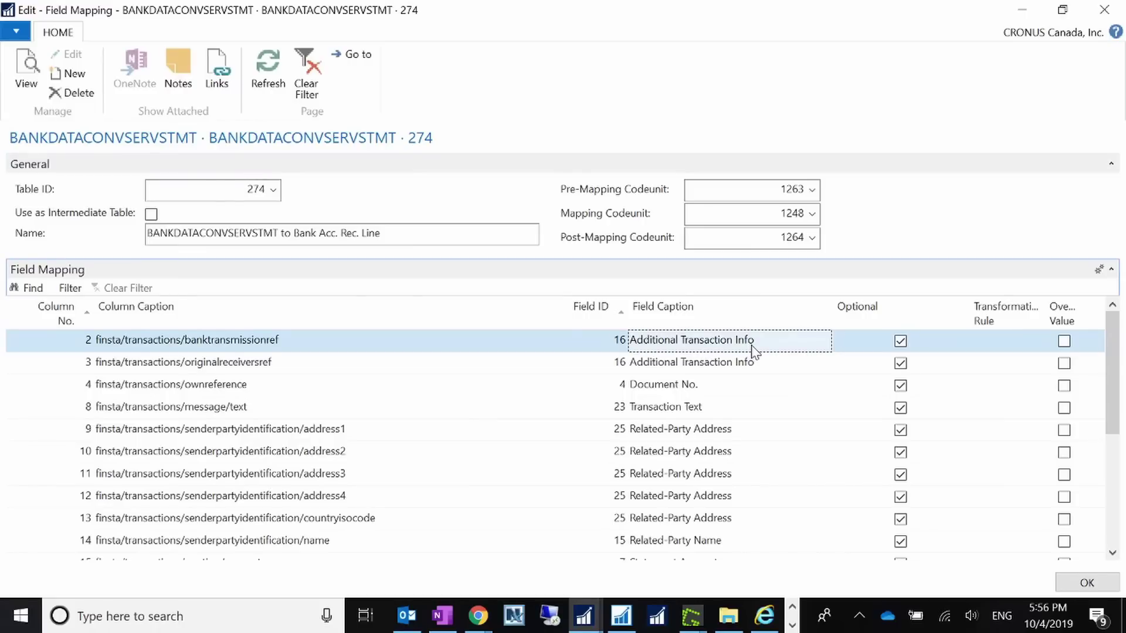
click(296, 368)
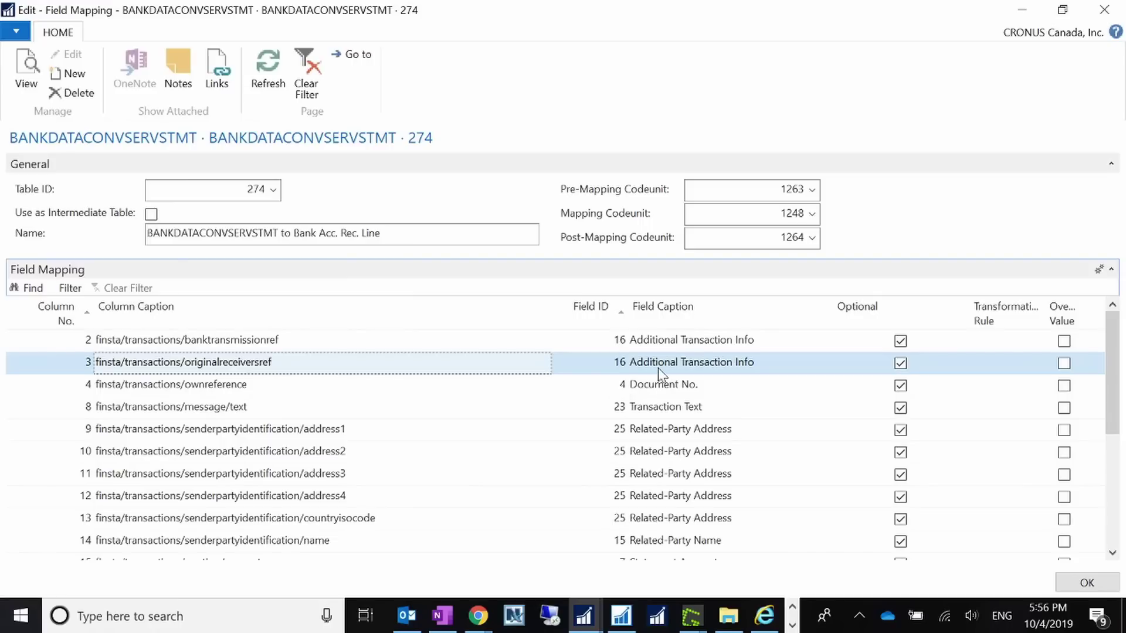
click(257, 391)
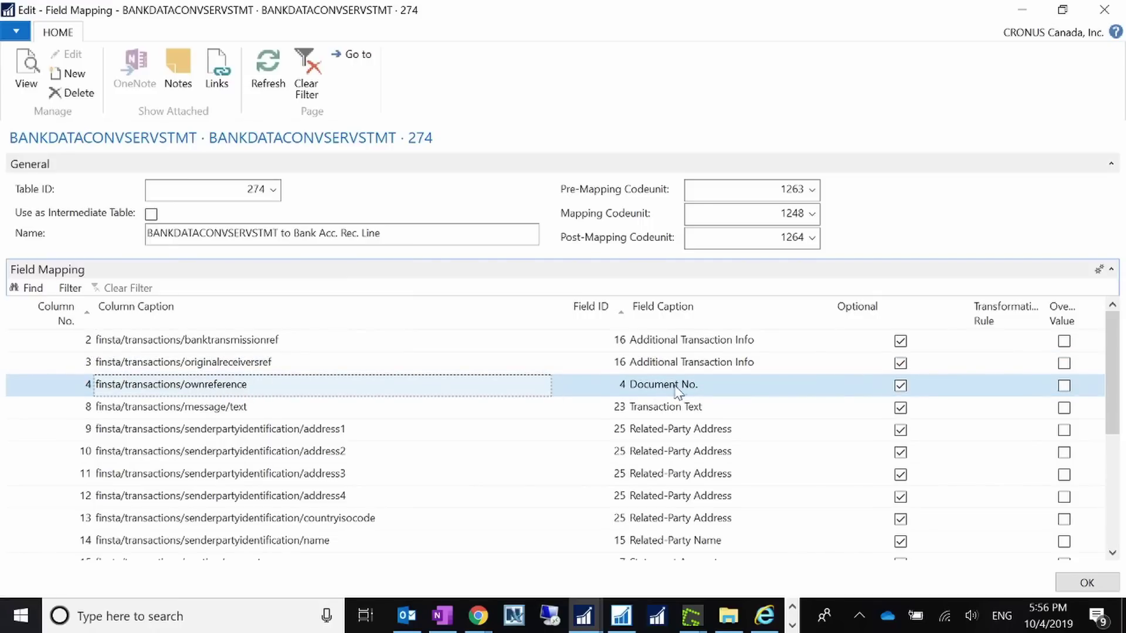
scroll(367, 424, down, 4)
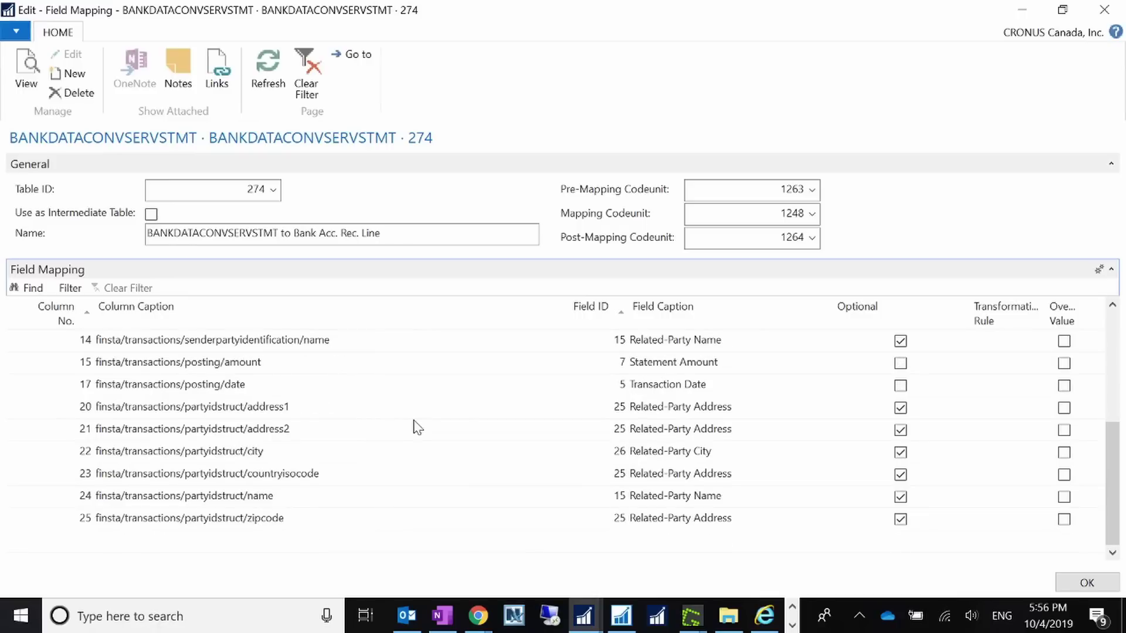
scroll(417, 427, up, 4)
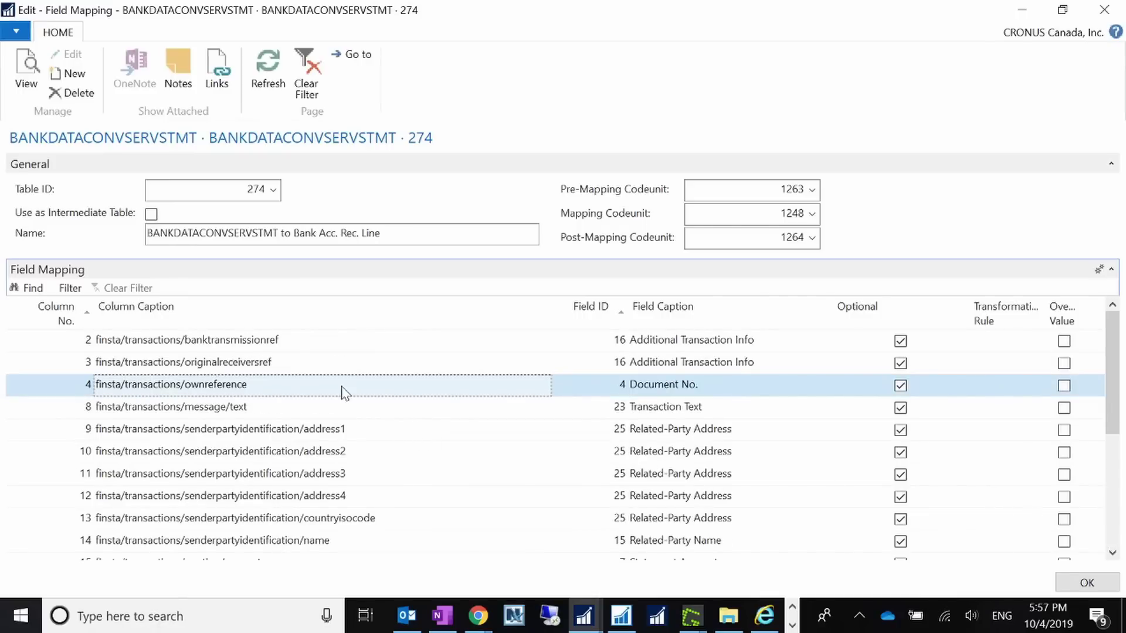
scroll(390, 405, down, 4)
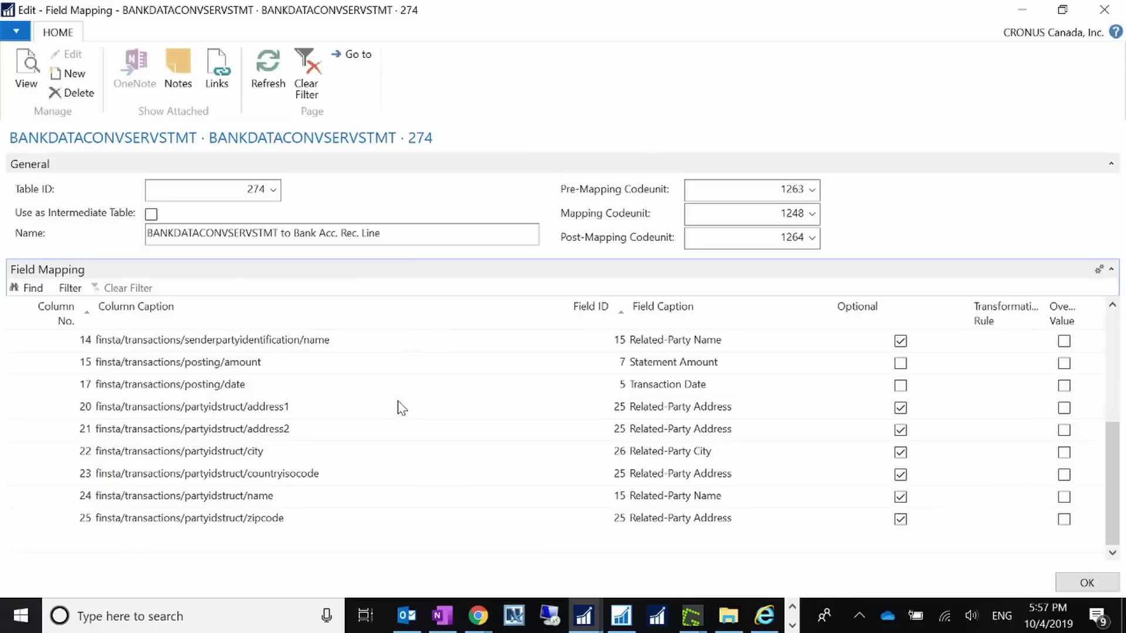
scroll(399, 405, up, 4)
- Close the field mapping, browse the BANKDATACONVSERVSTMT column definitions, then close the definition card
click(1087, 583)
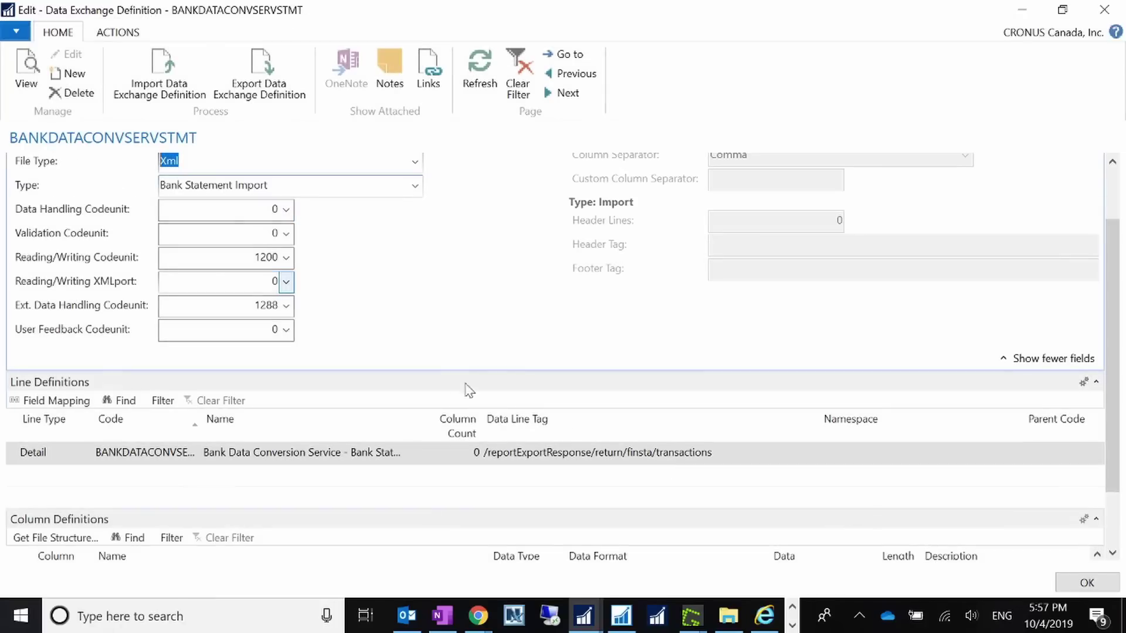
scroll(501, 409, down, 2)
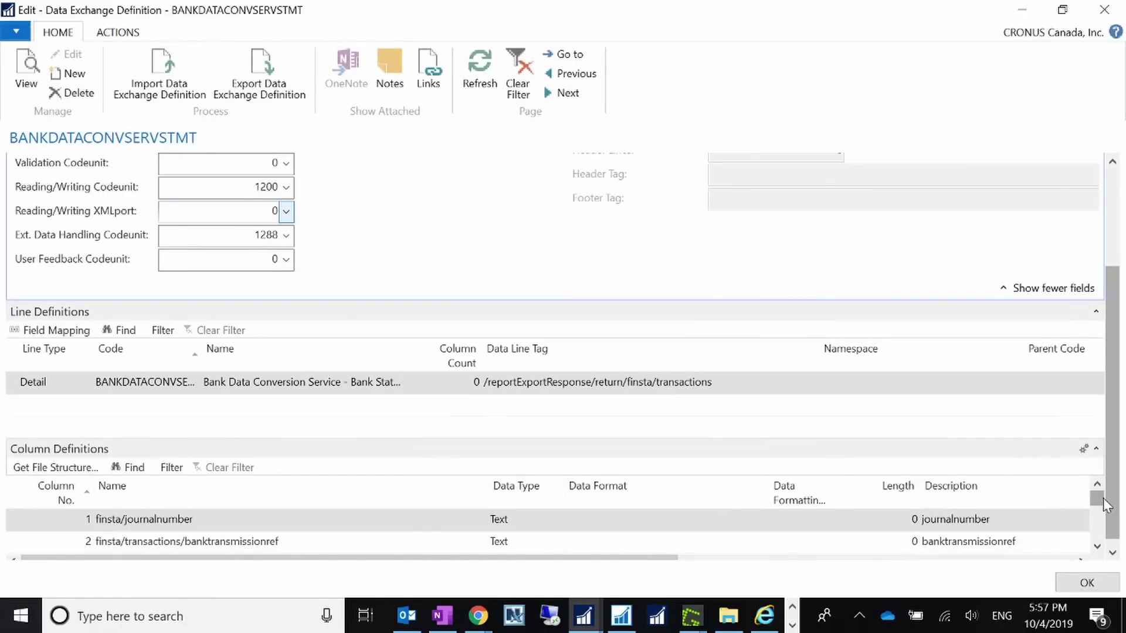
mouse_move(1107, 506)
mouse_down()
mouse_move(1106, 551)
mouse_move(1096, 497)
mouse_up()
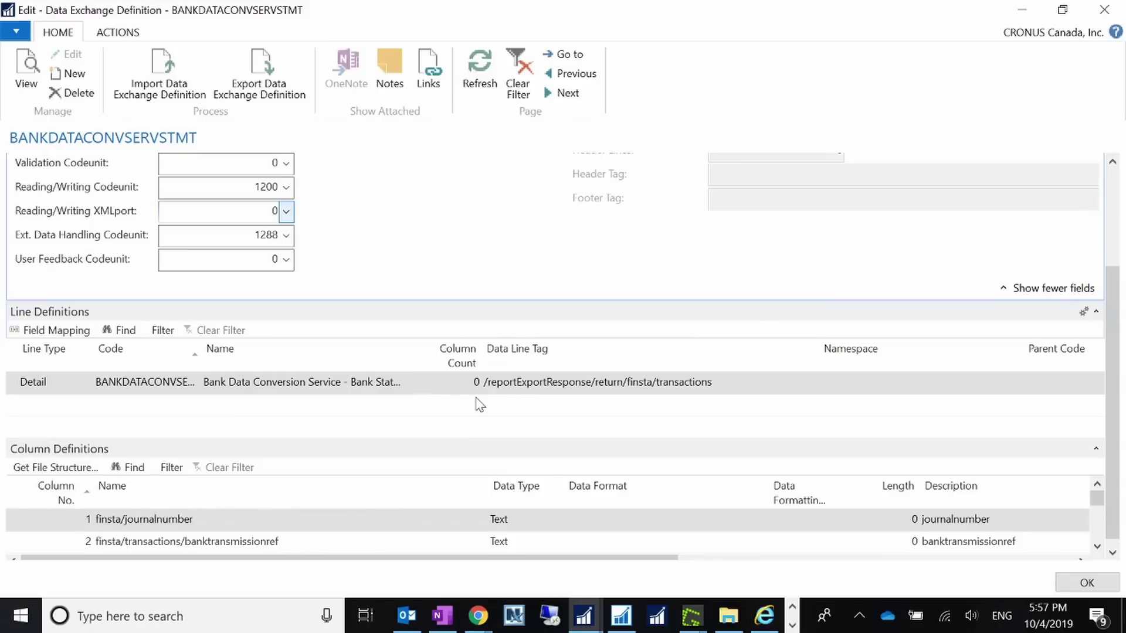
click(325, 215)
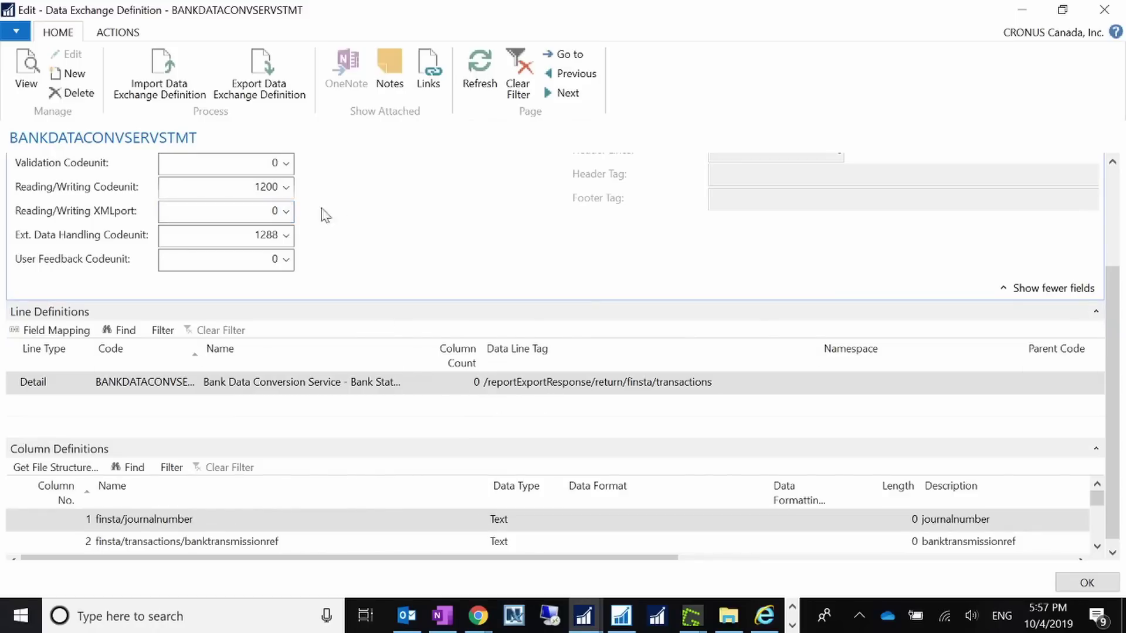
scroll(400, 302, up, 3)
scroll(401, 301, down, 3)
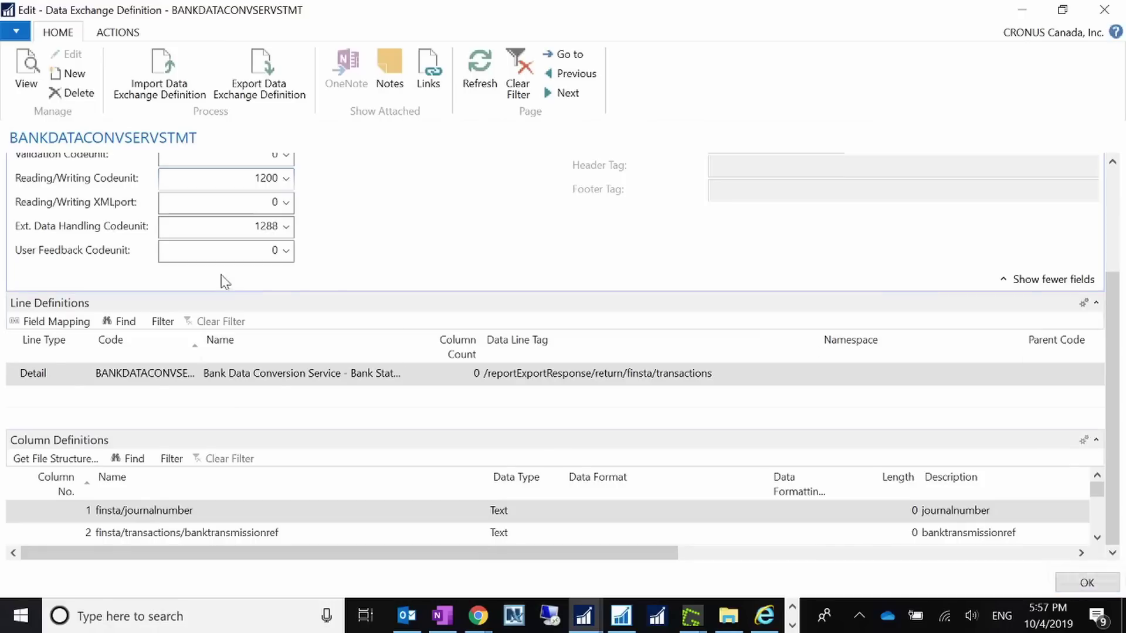
scroll(226, 281, up, 3)
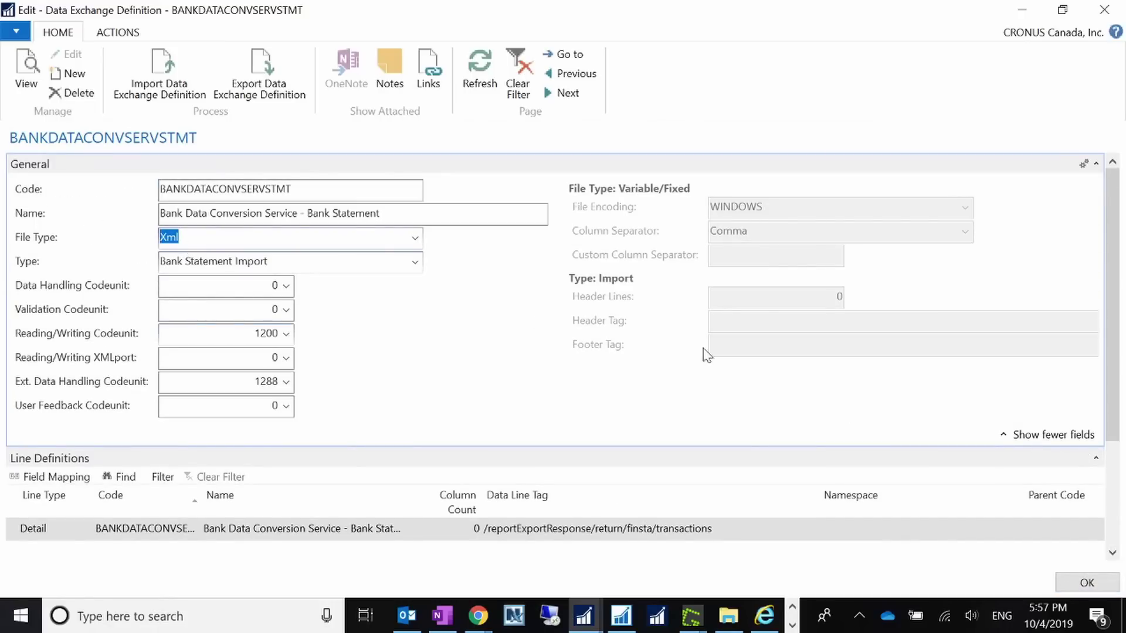
click(1087, 583)
scroll(464, 475, down, 1)
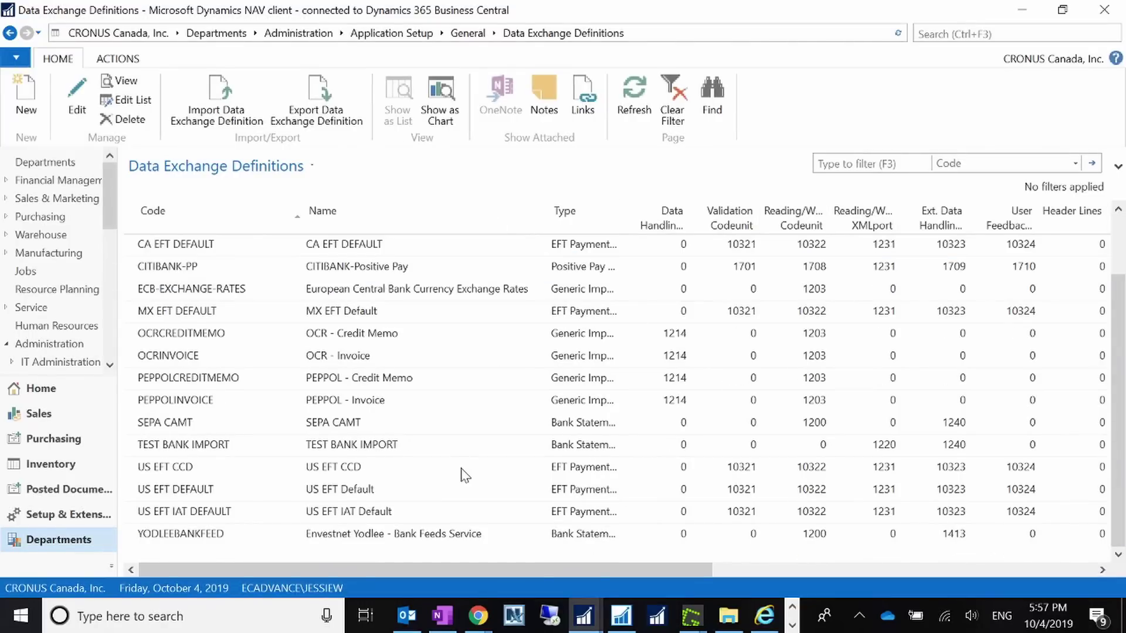
- Open the TEST BANK IMPORT definition, a comma-separated Variable Text statement import
click(198, 446)
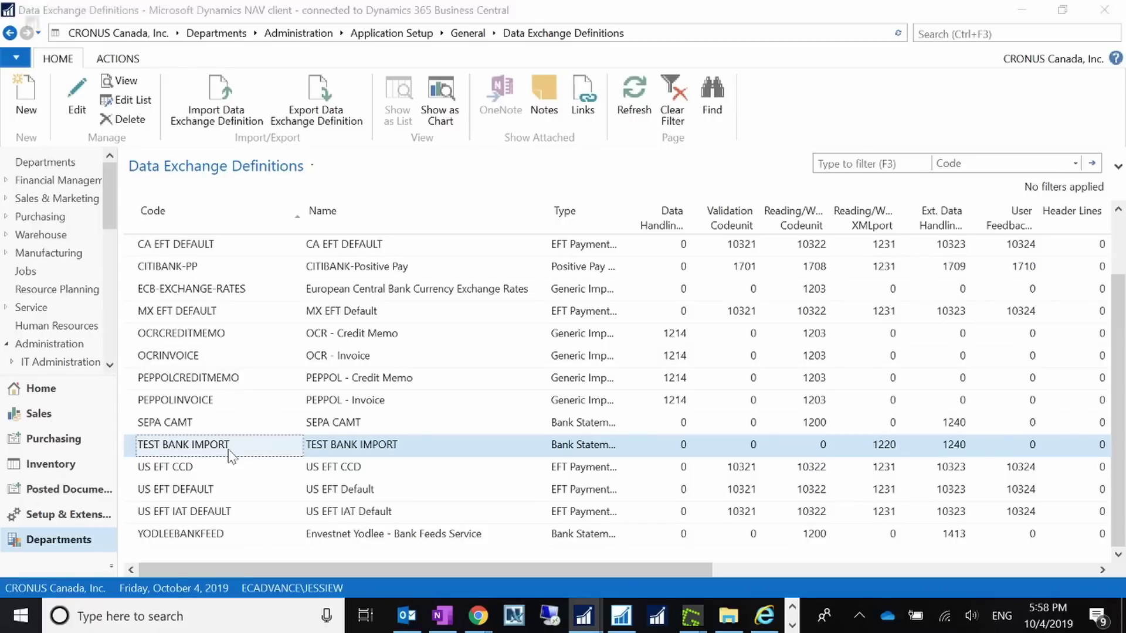
double_click(230, 455)
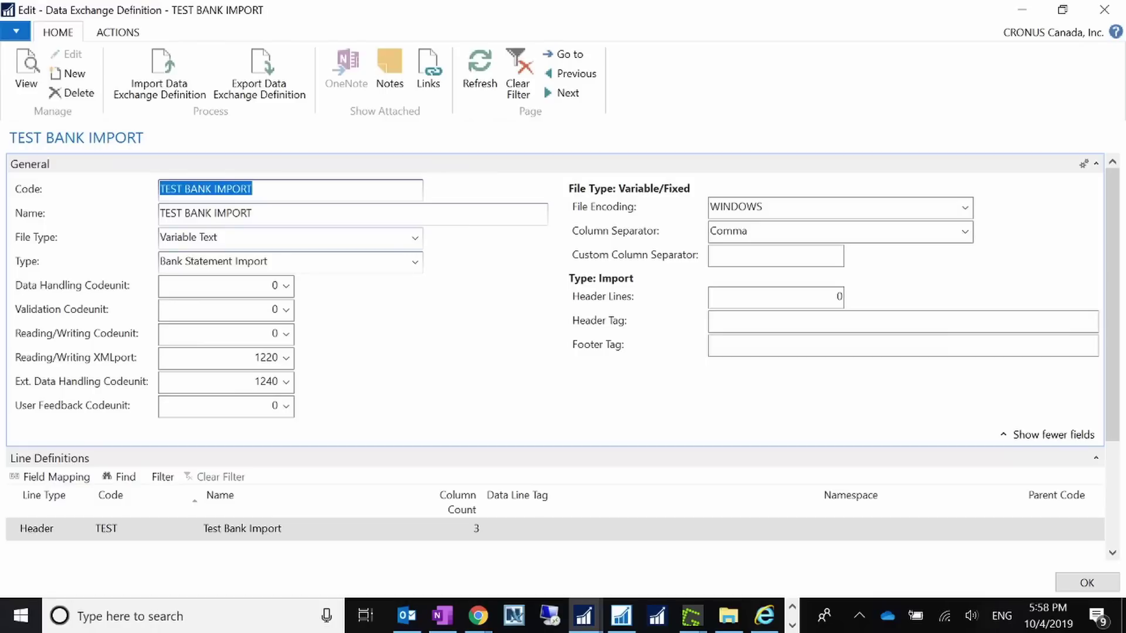
click(36, 237)
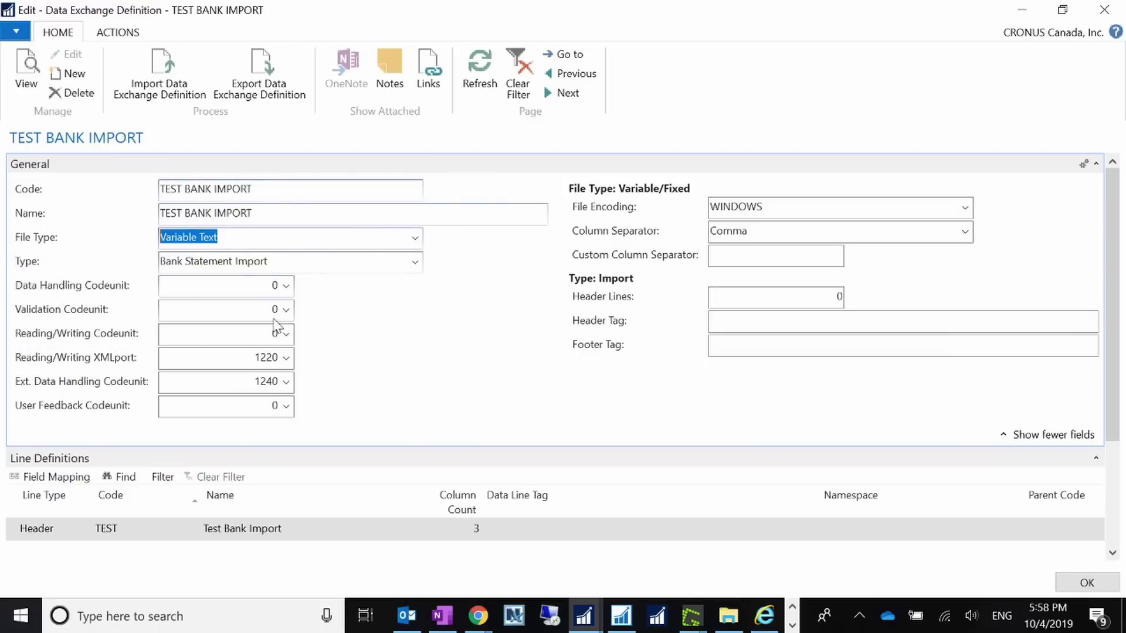
click(269, 265)
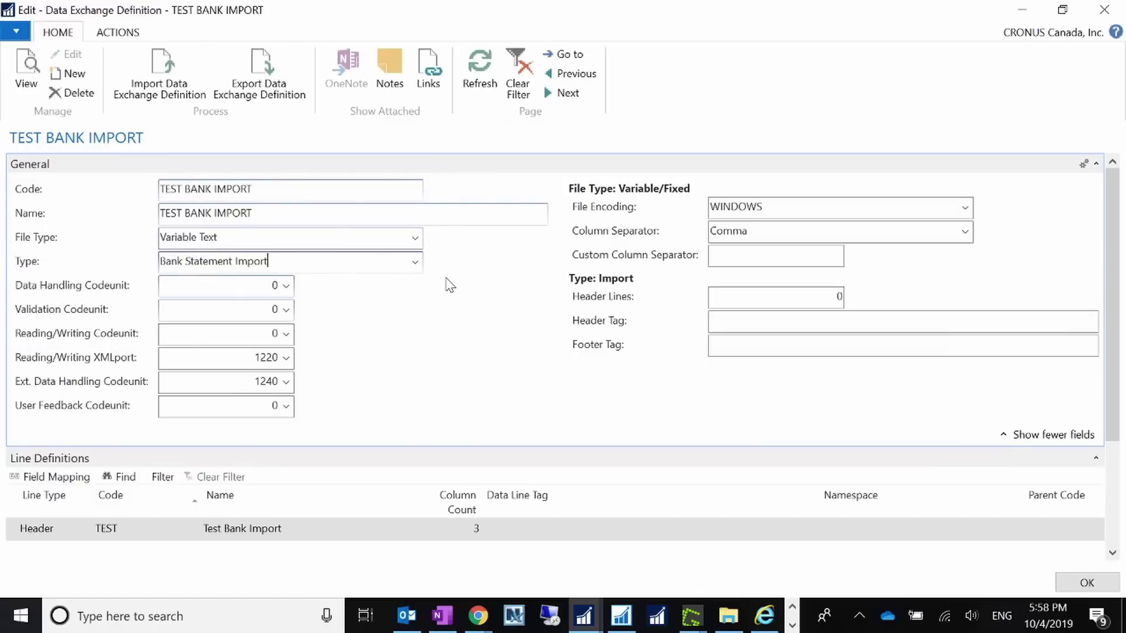
click(416, 266)
click(475, 284)
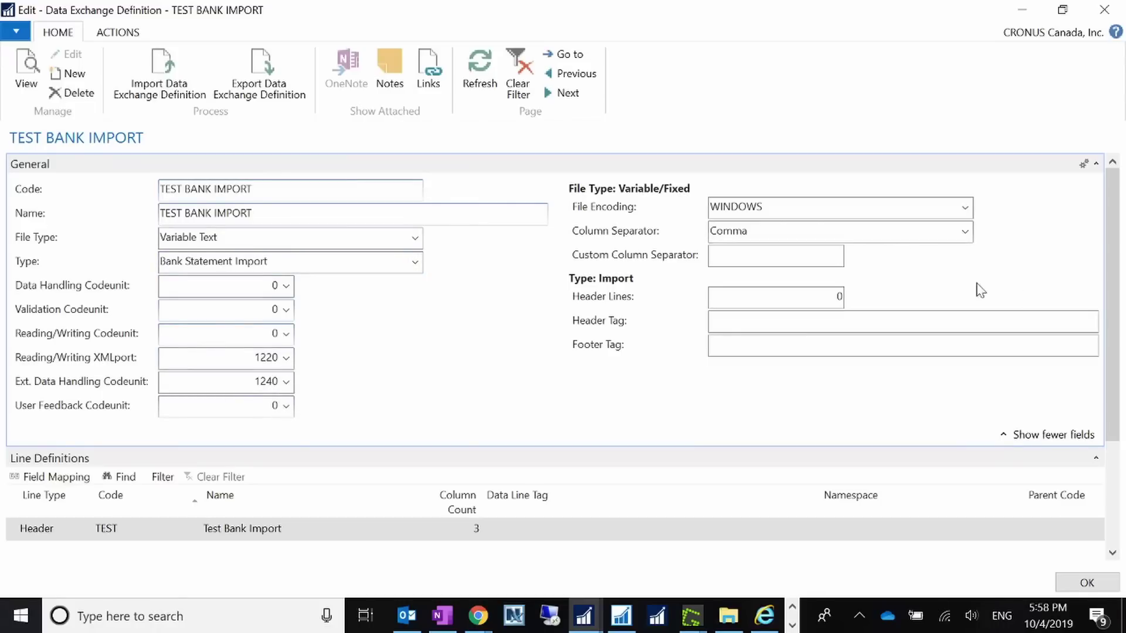
drag(1110, 359, 1108, 469)
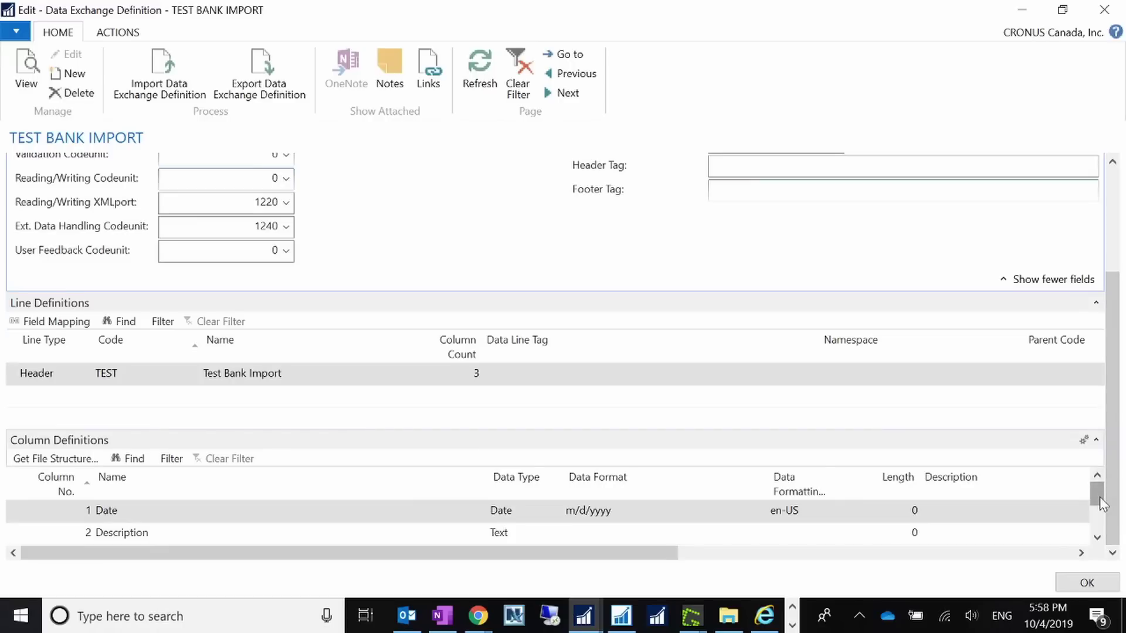
drag(1099, 497, 1099, 498)
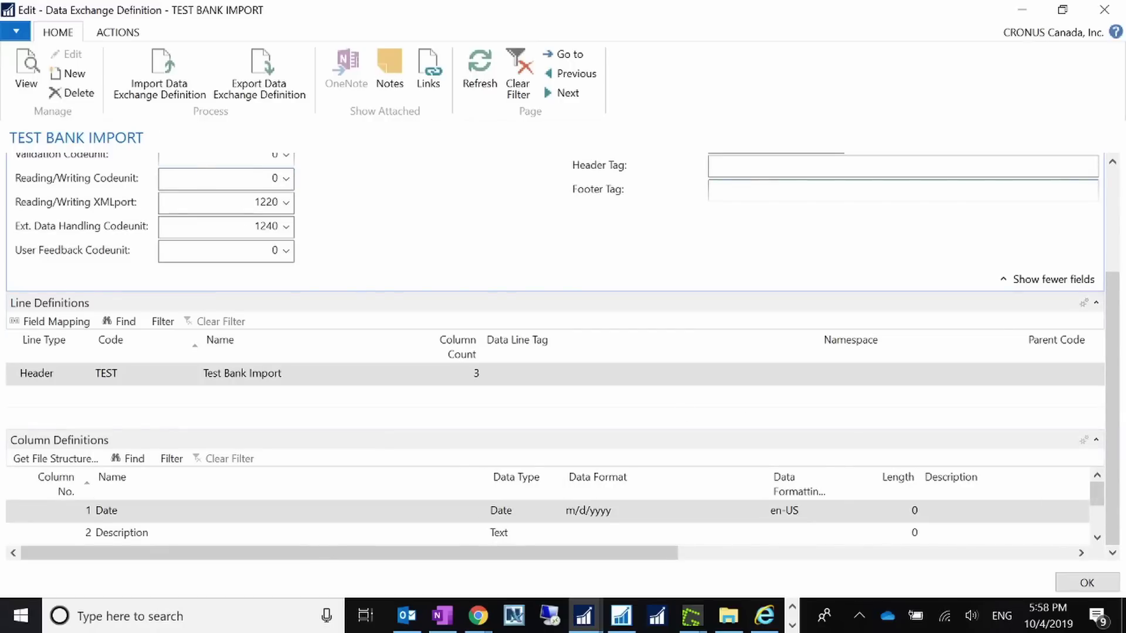
scroll(356, 297, up, 3)
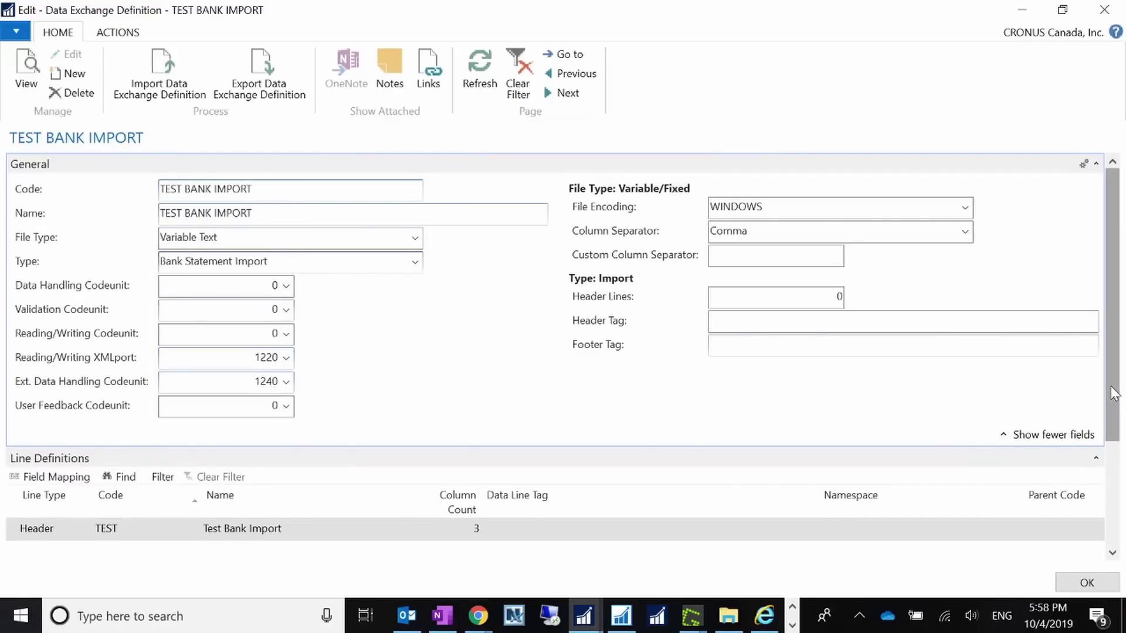
drag(1115, 393, 1113, 403)
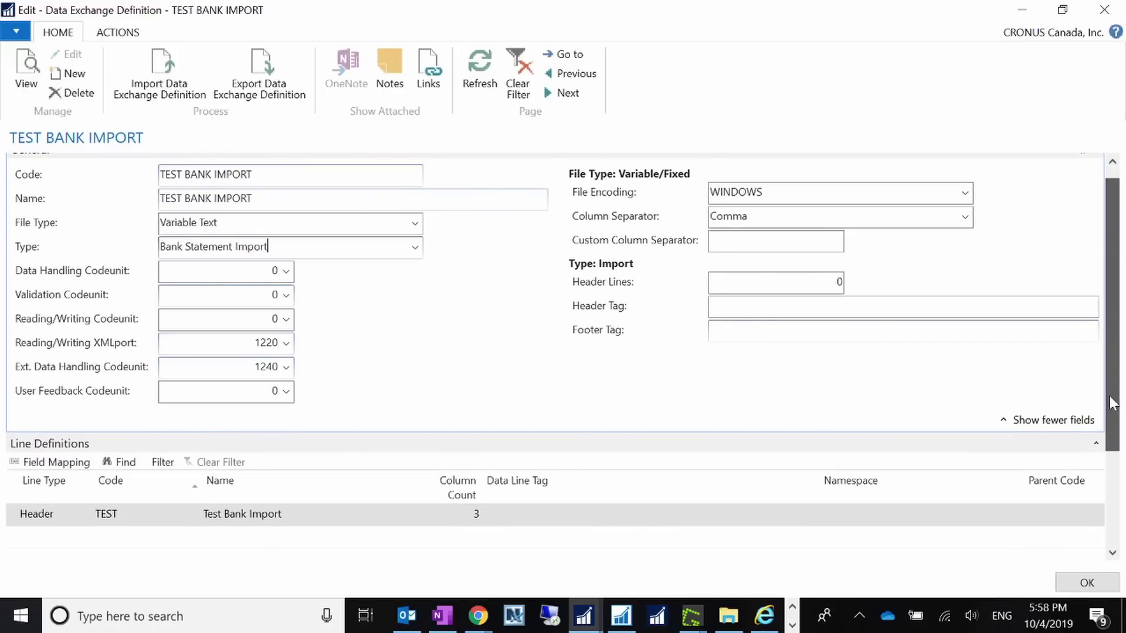
scroll(1103, 482, down, 3)
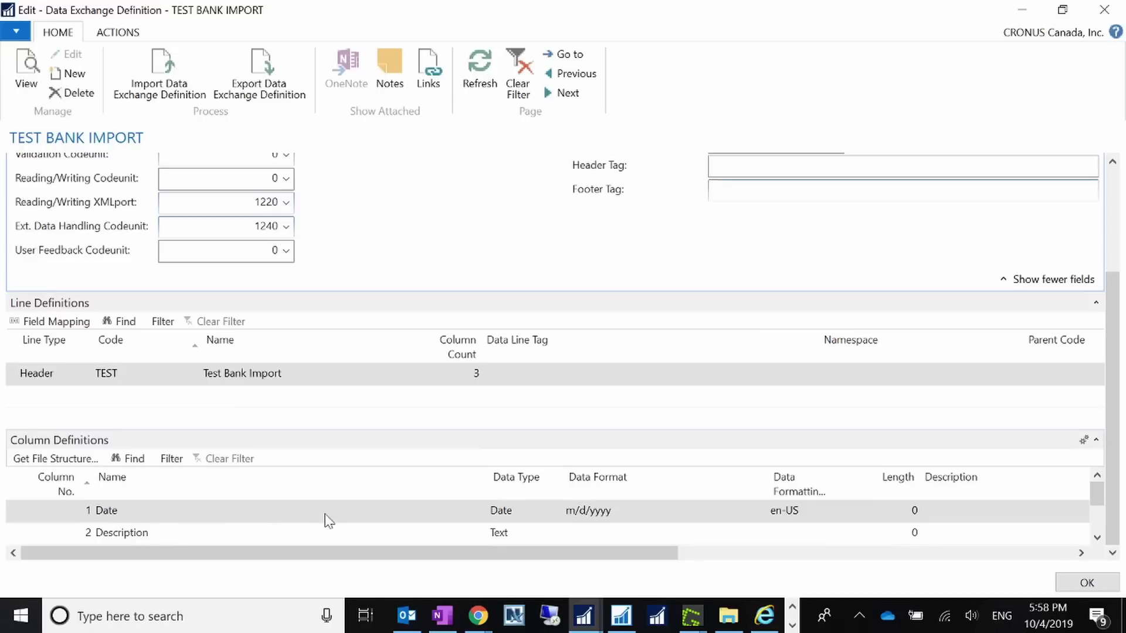
click(1096, 538)
click(181, 520)
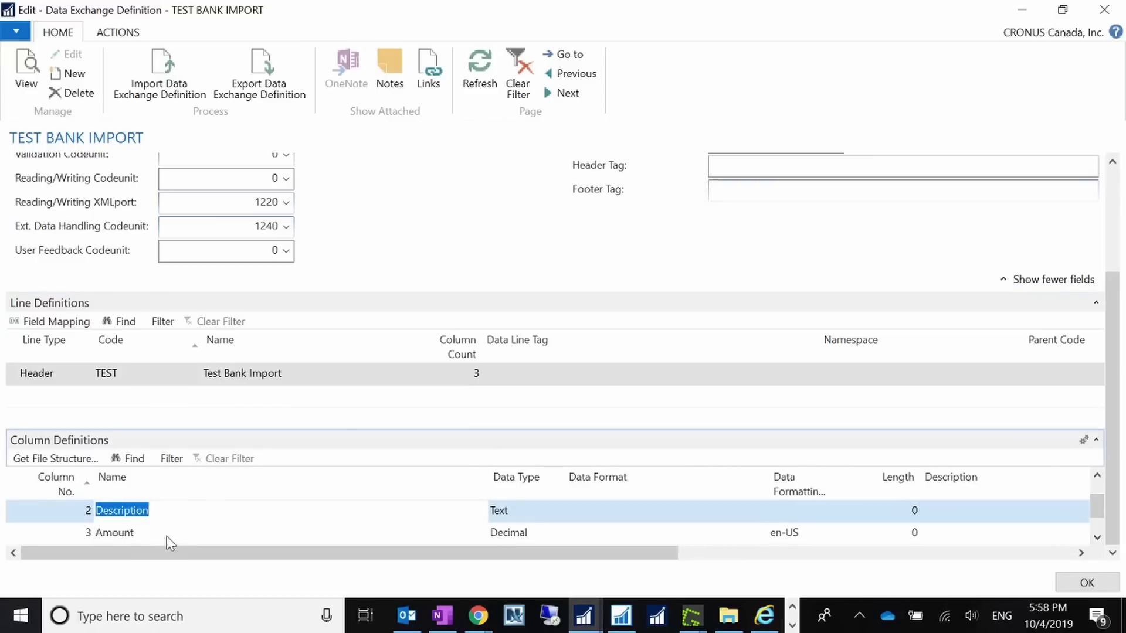
click(167, 534)
scroll(1095, 506, up, 1)
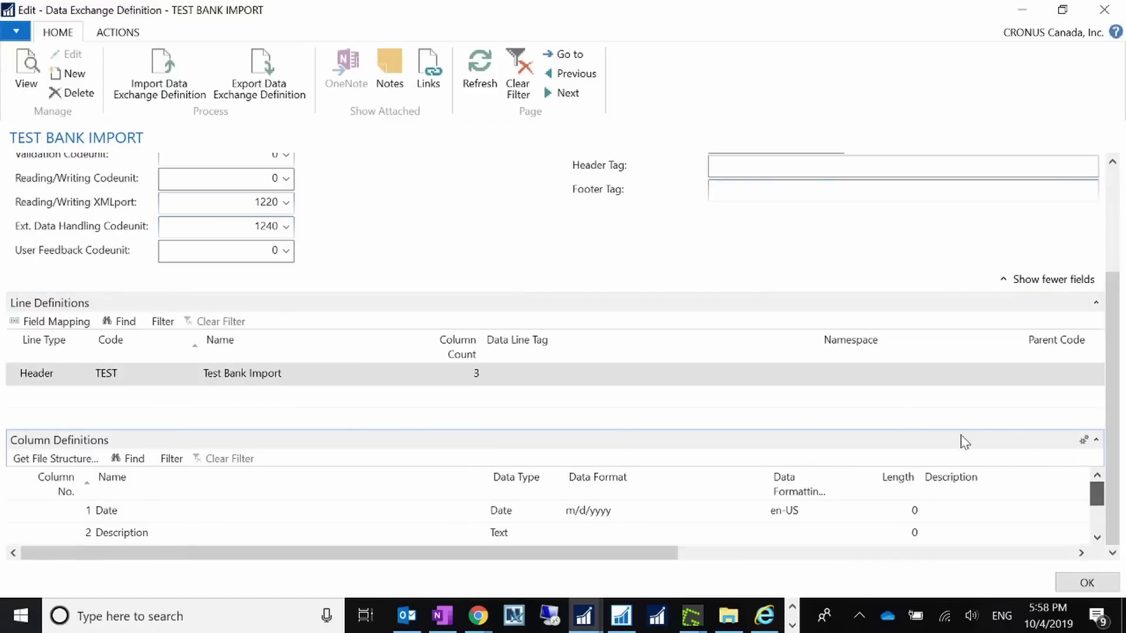
click(59, 322)
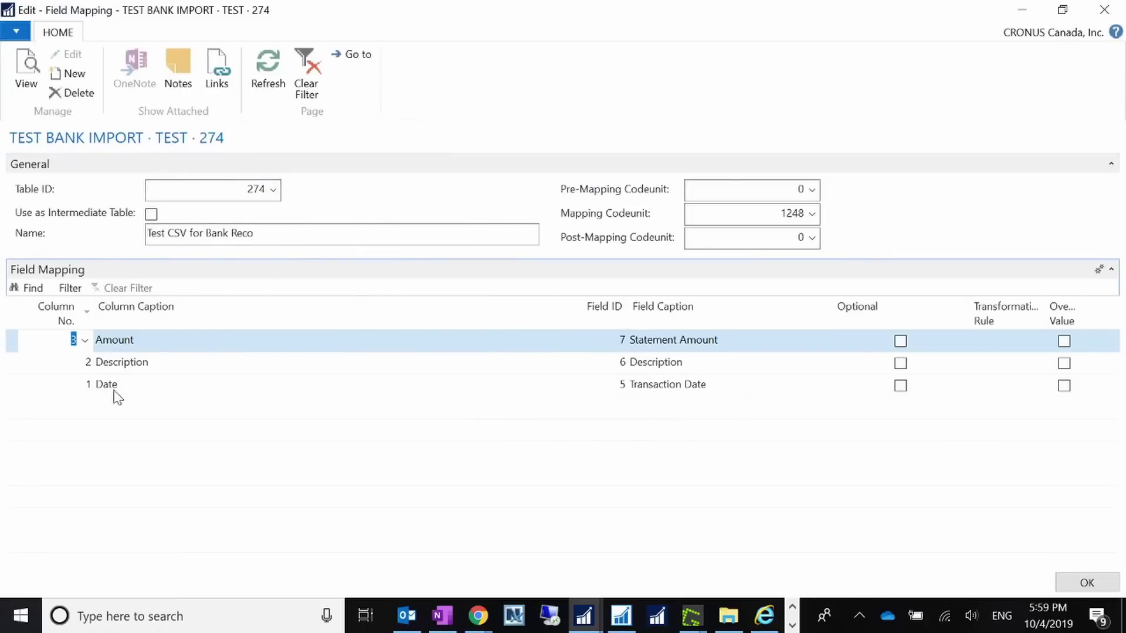
click(82, 315)
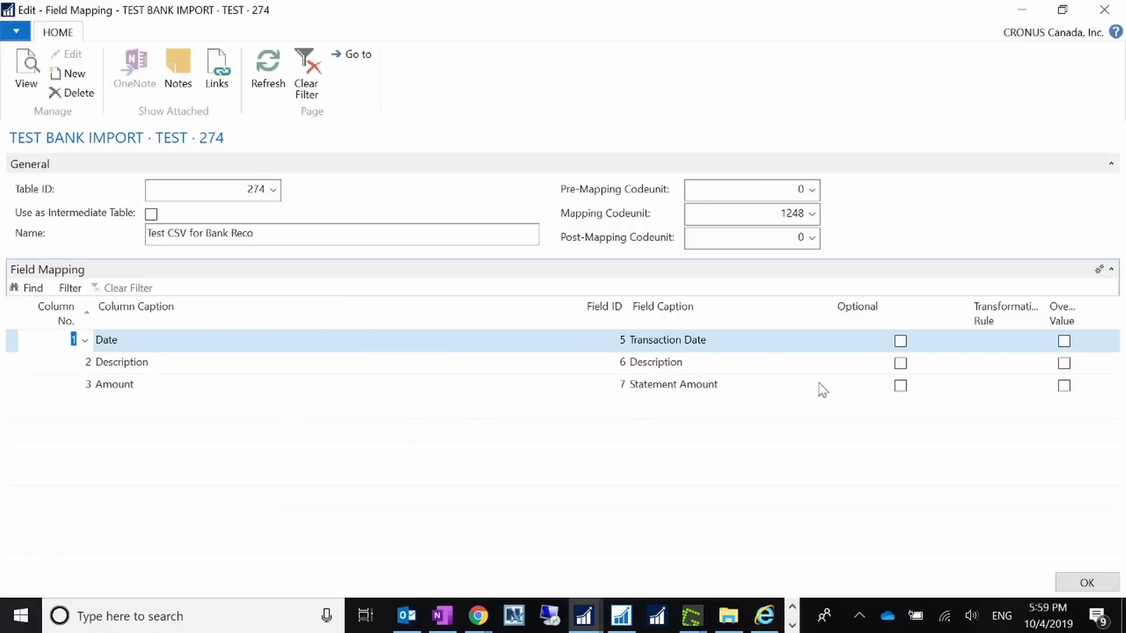
click(1084, 581)
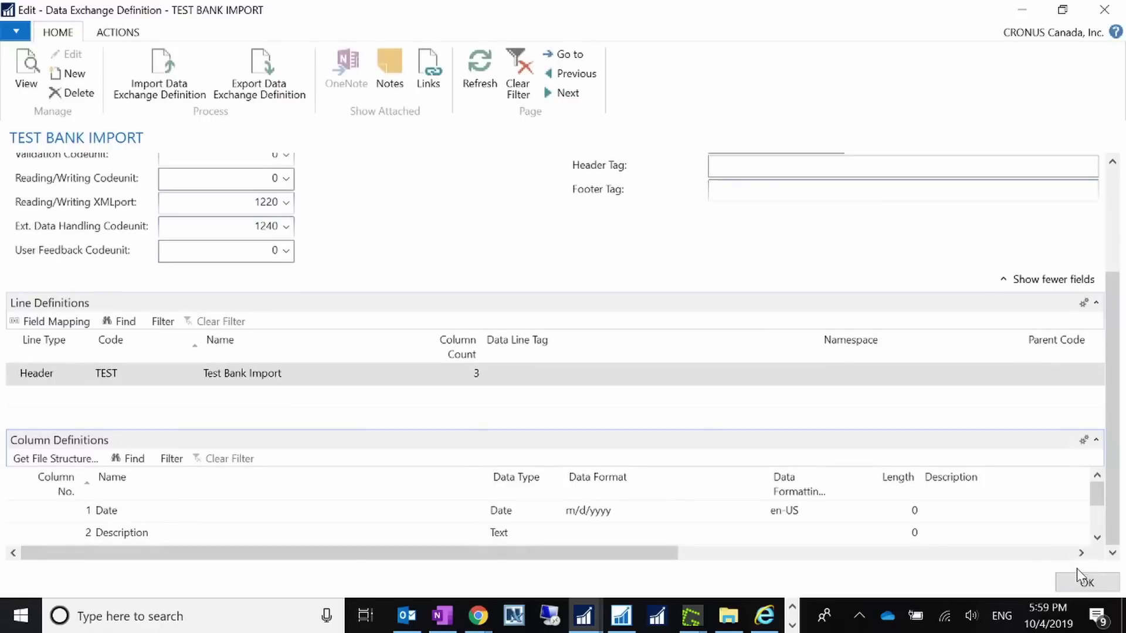
- Close the TEST BANK IMPORT definition and go to Bank Export/Import Setup
click(1084, 581)
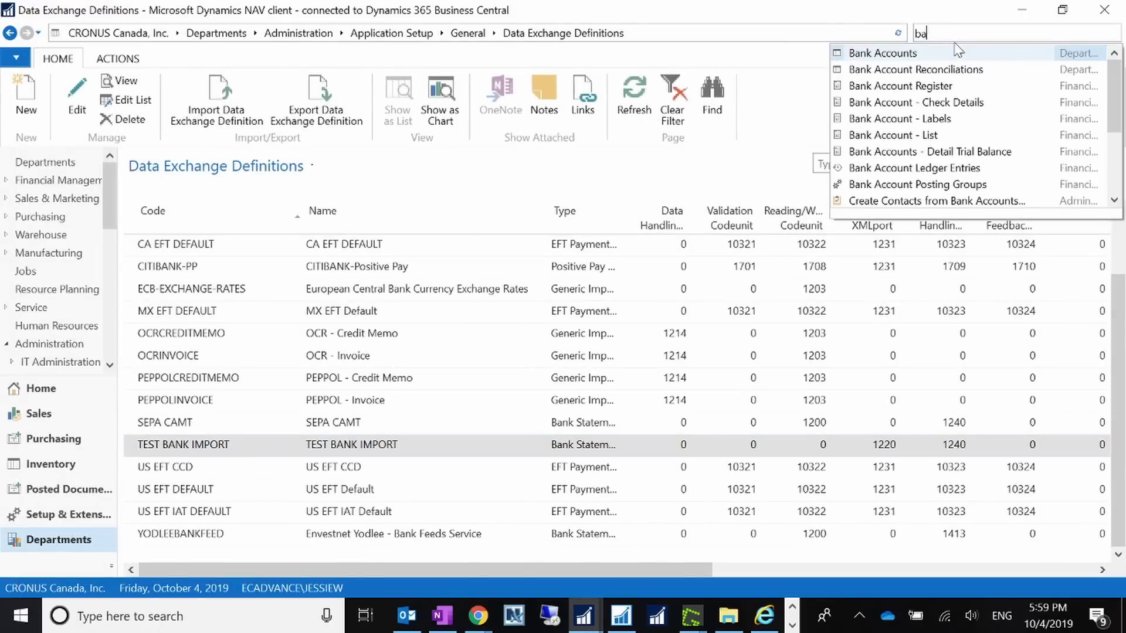
text(/)
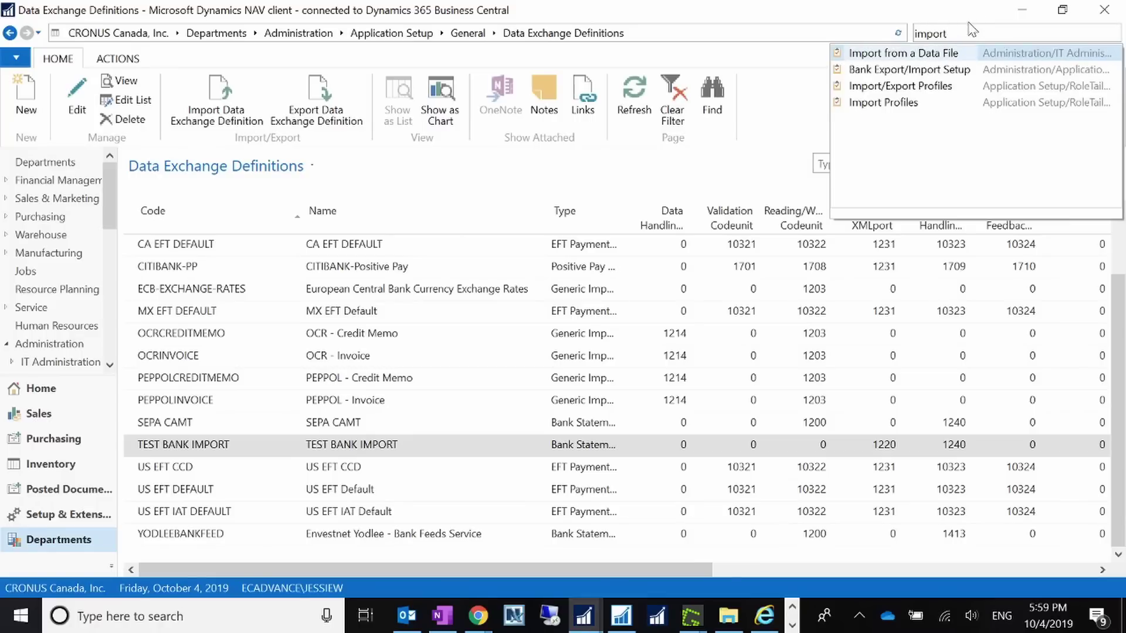
click(933, 71)
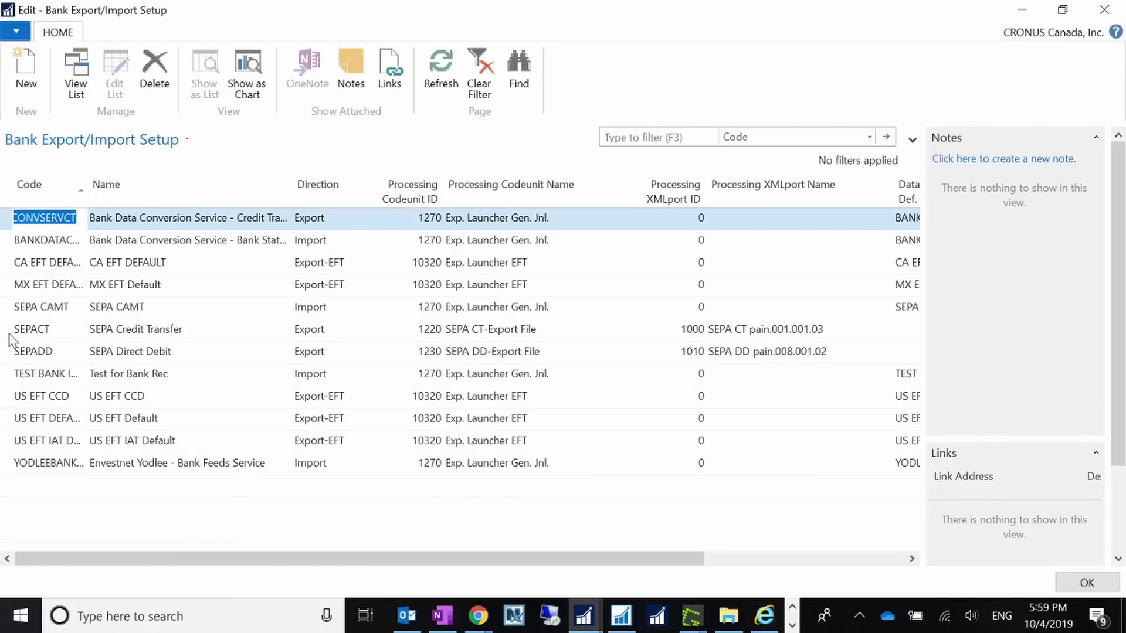
- Set the TEST BANK import entry's Data Exch. Def. Code to TEST BANK IMPORT and close the setup
click(11, 376)
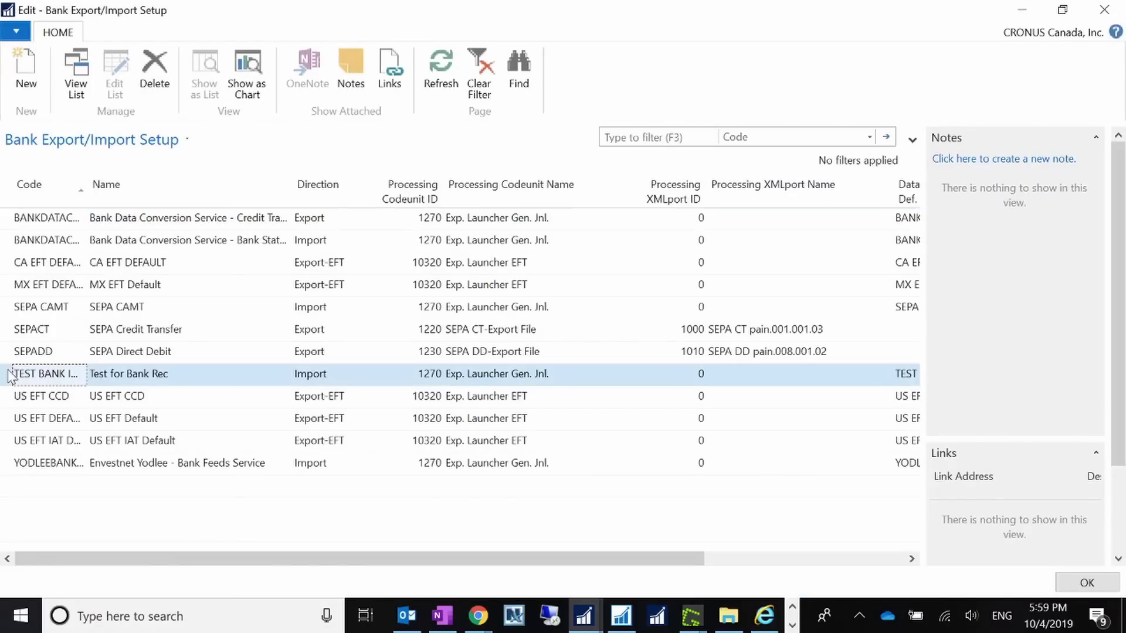
click(84, 191)
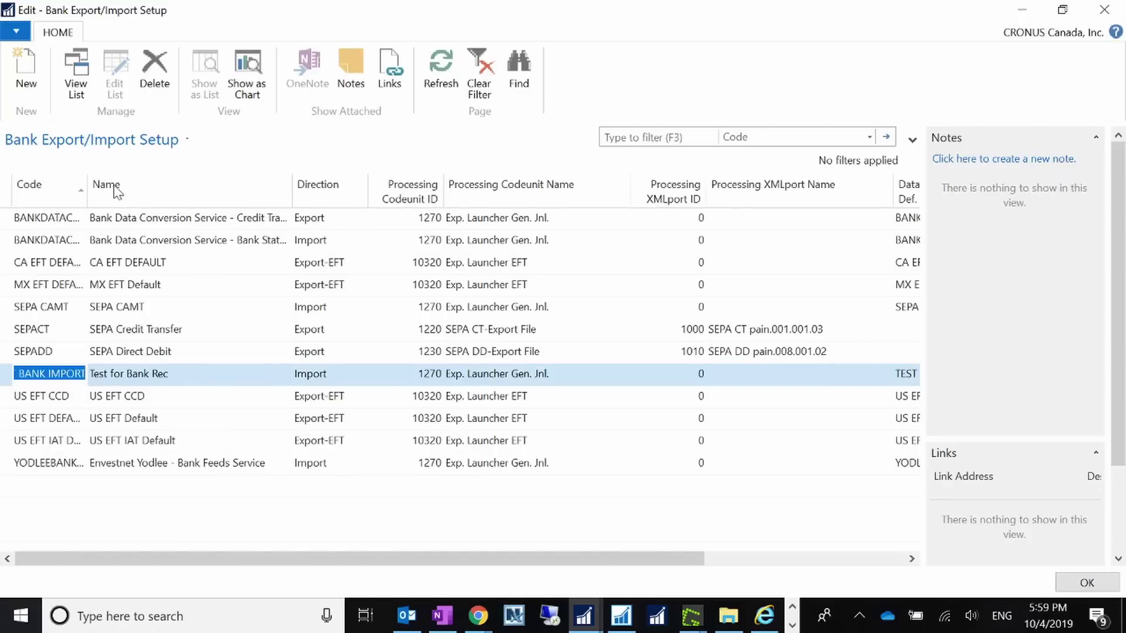
click(311, 376)
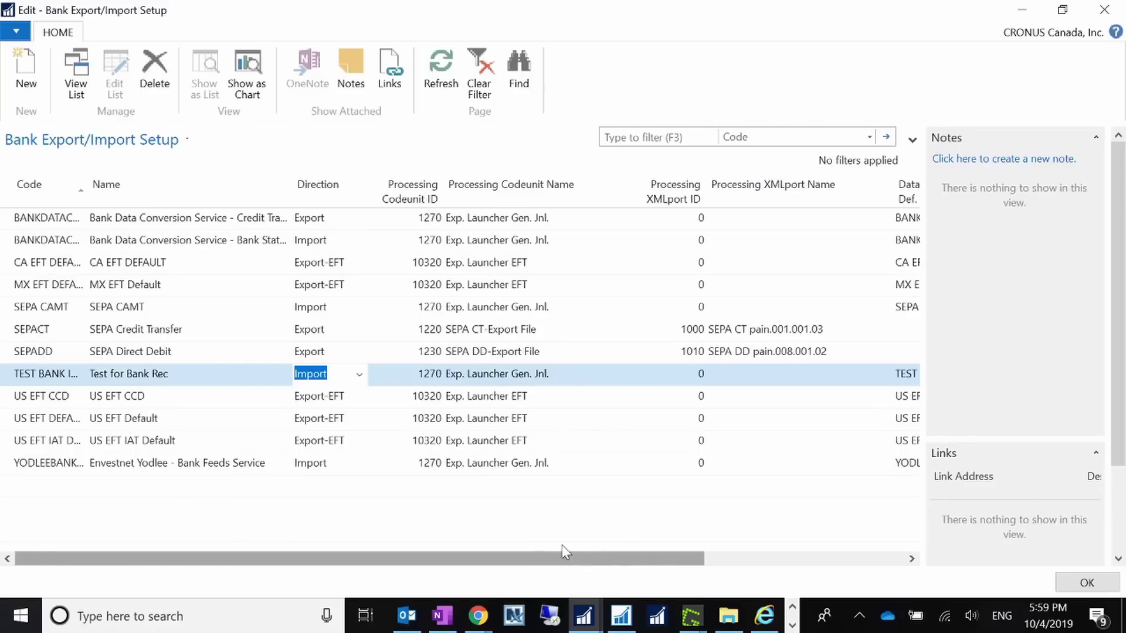
click(420, 379)
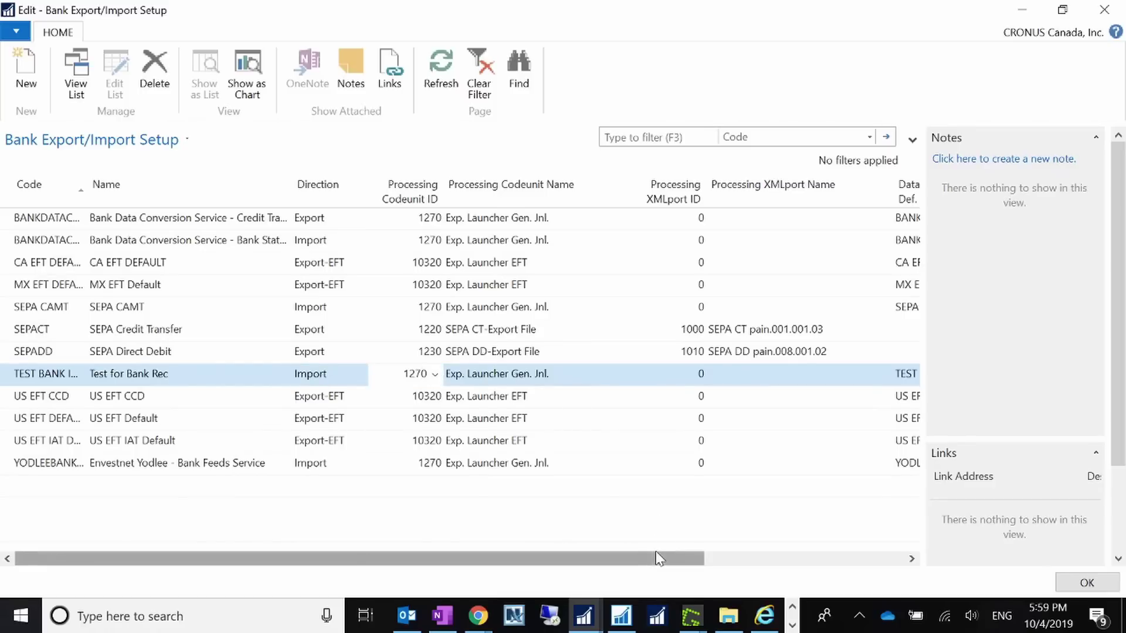
drag(657, 562, 849, 560)
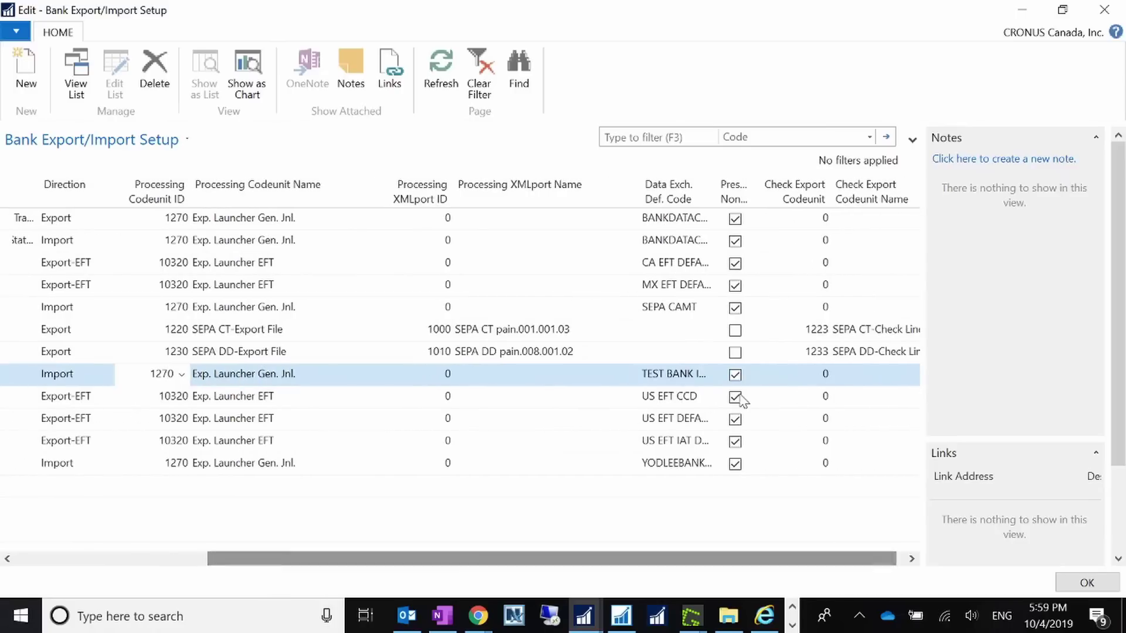
click(709, 378)
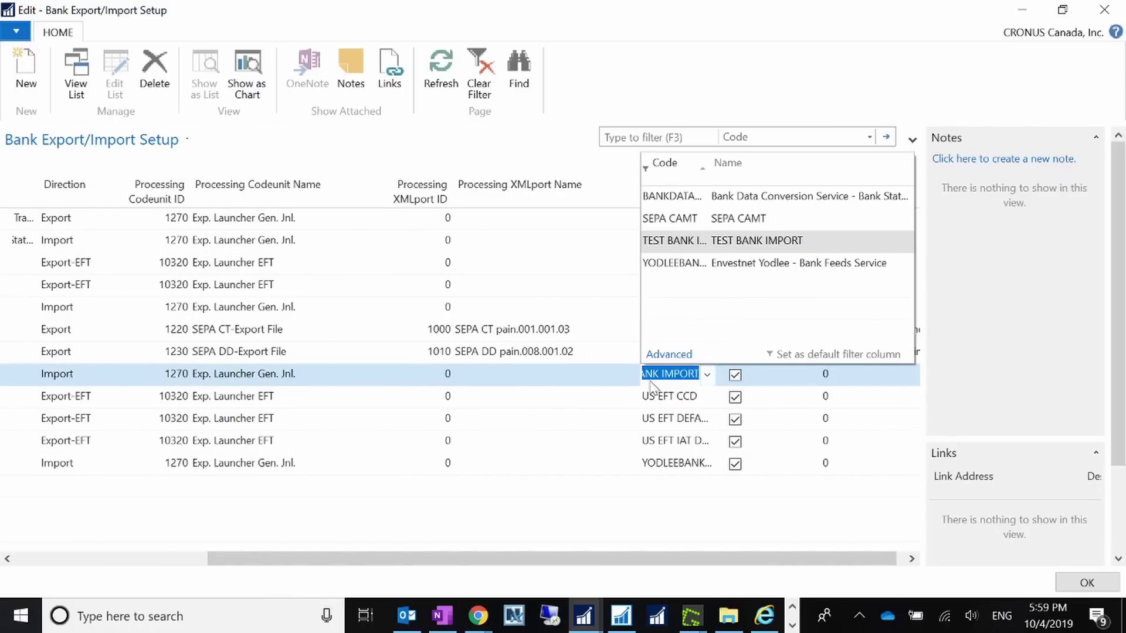
click(680, 373)
click(803, 566)
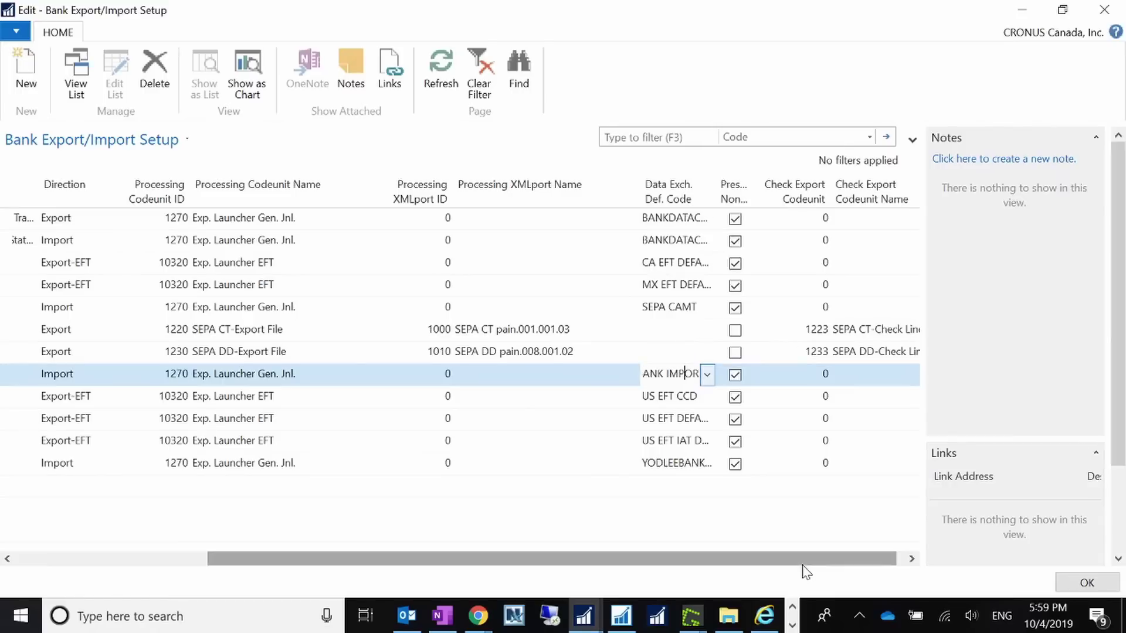
double_click(715, 197)
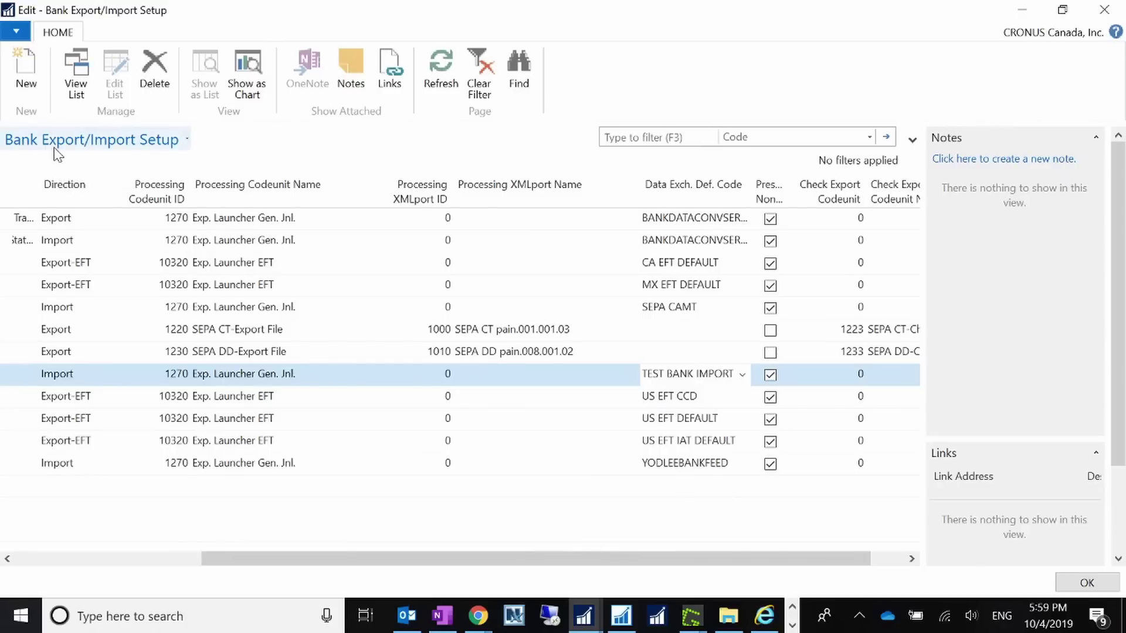
click(1086, 583)
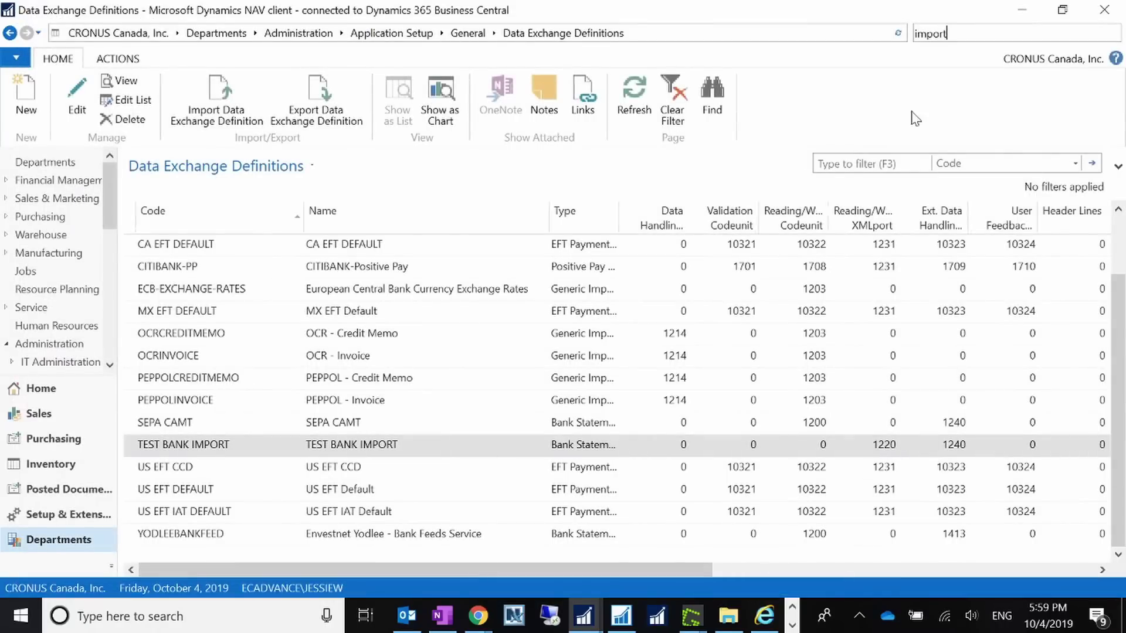
- Set WWB-TRANSFERS' Bank Statement Import Format to TEST BANK IMPORT and close the card
key(ctrl+a)
text(ban)
click(855, 55)
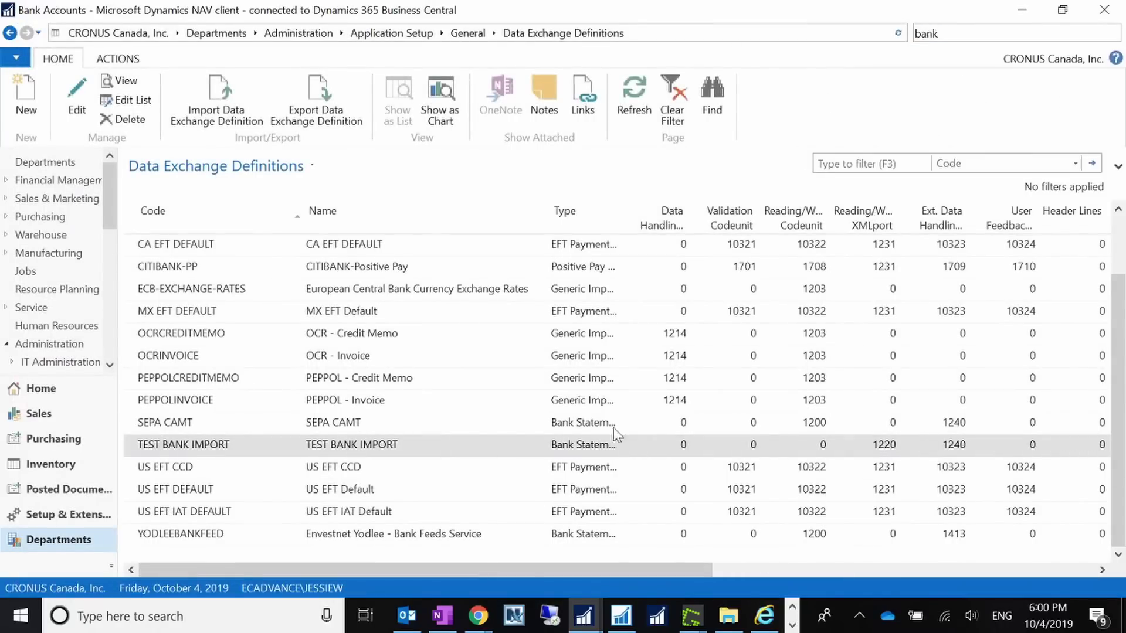
double_click(214, 357)
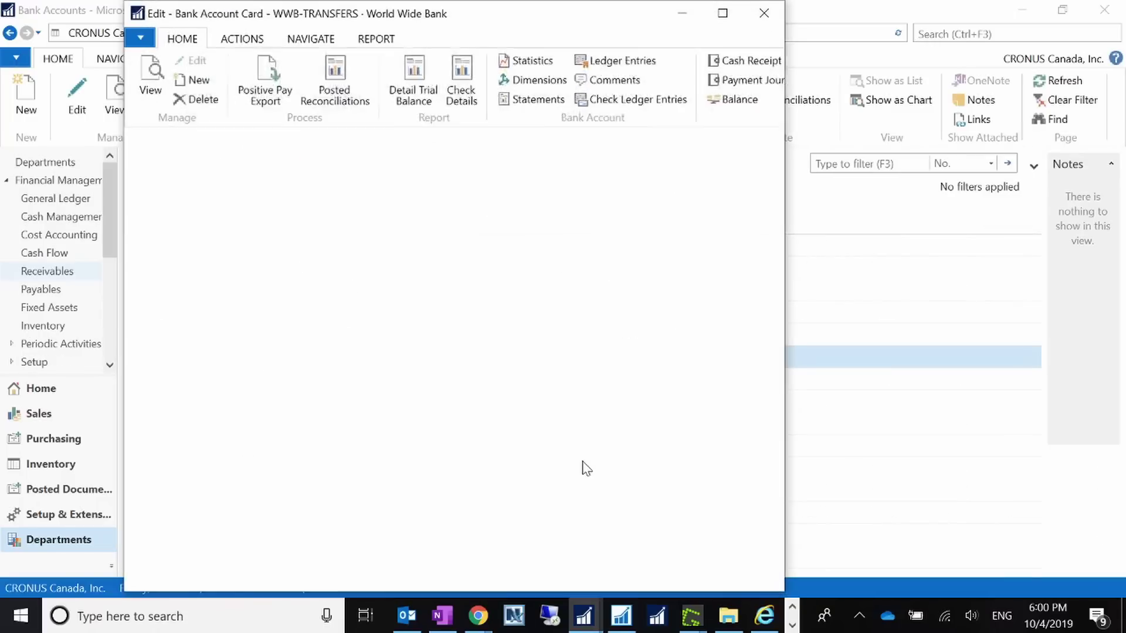
click(722, 13)
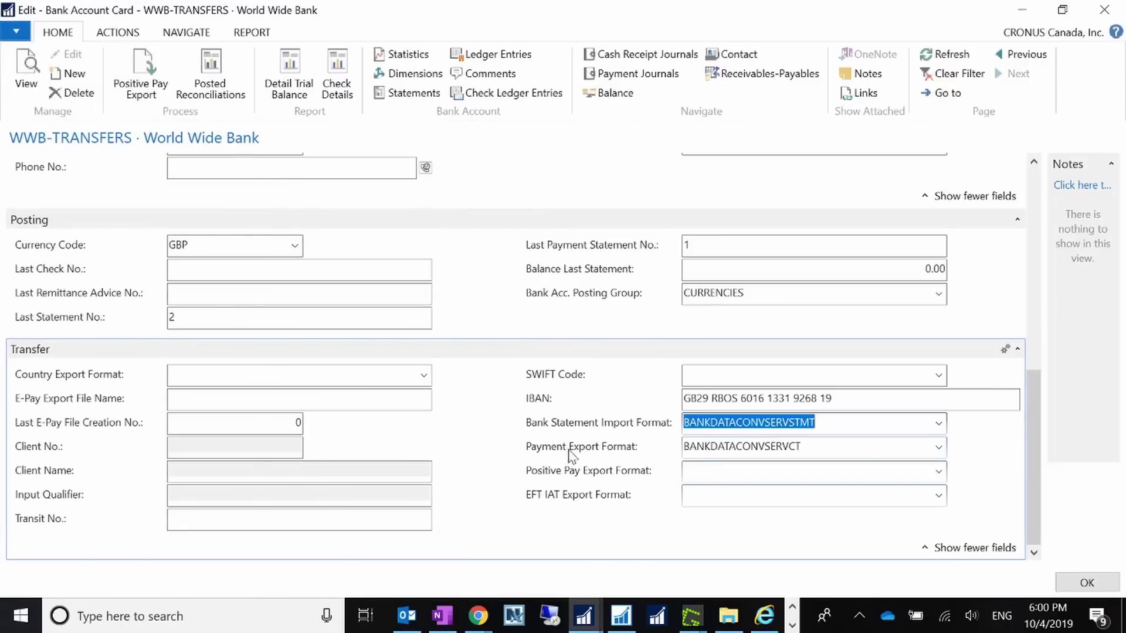
click(939, 424)
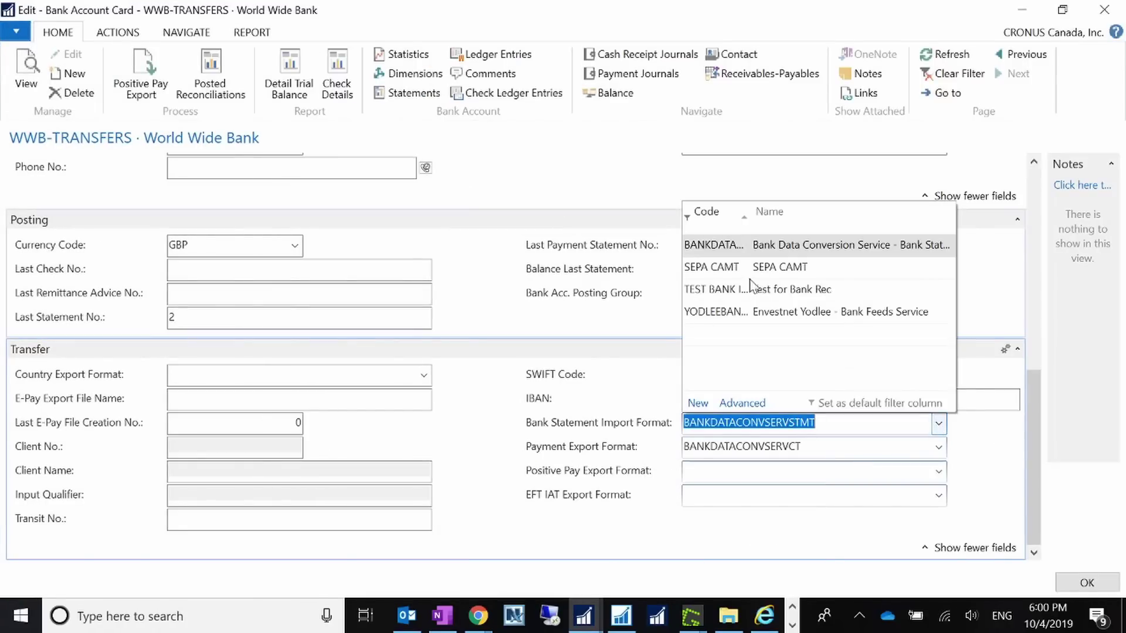
click(751, 288)
click(801, 447)
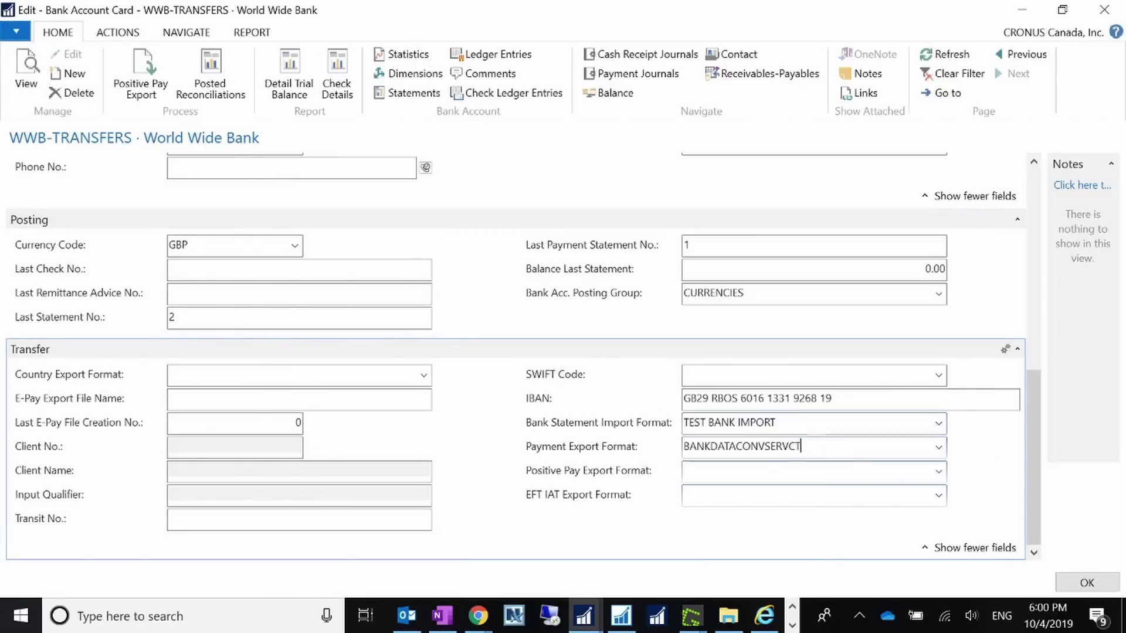
key(shift+Tab)
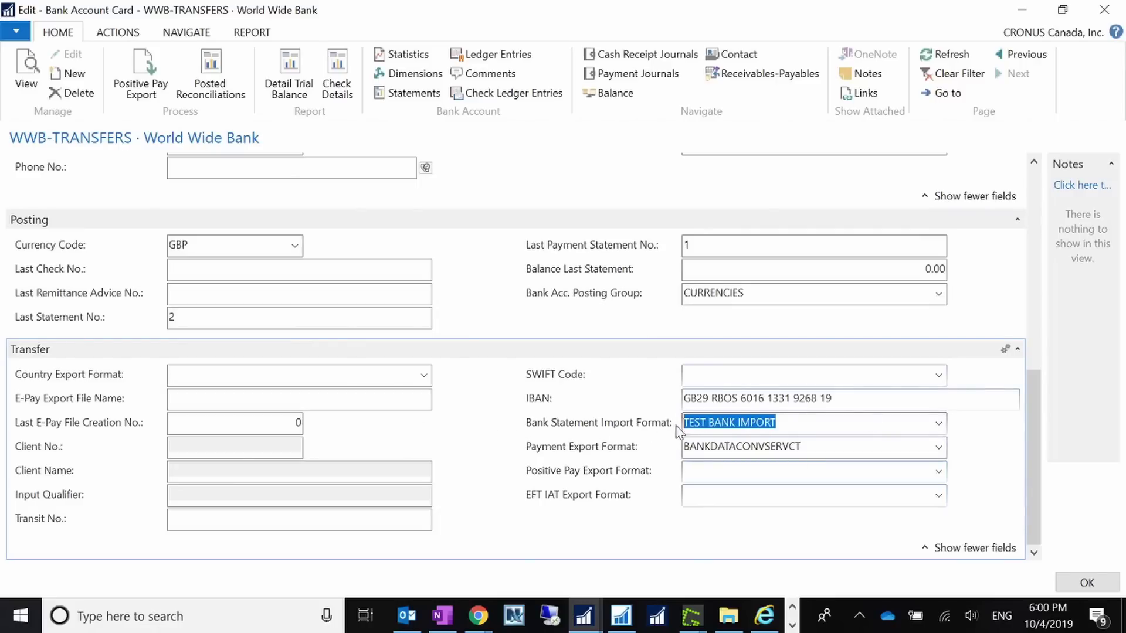
click(1086, 580)
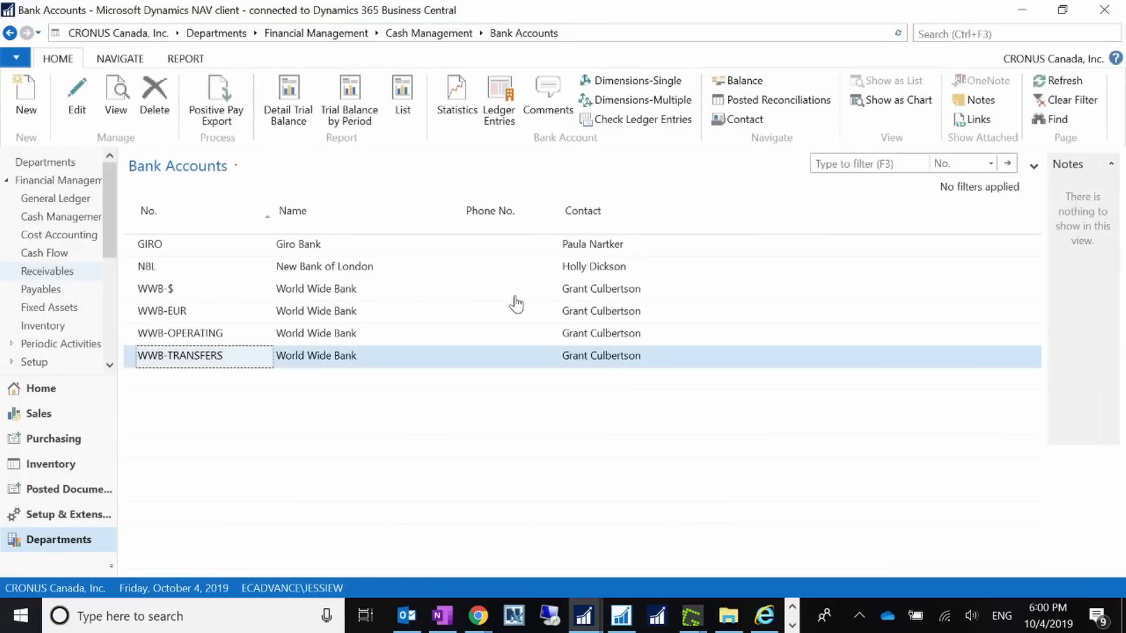
- Open Bank Statment Test.csv in Excel, widen columns, then close without saving
click(728, 616)
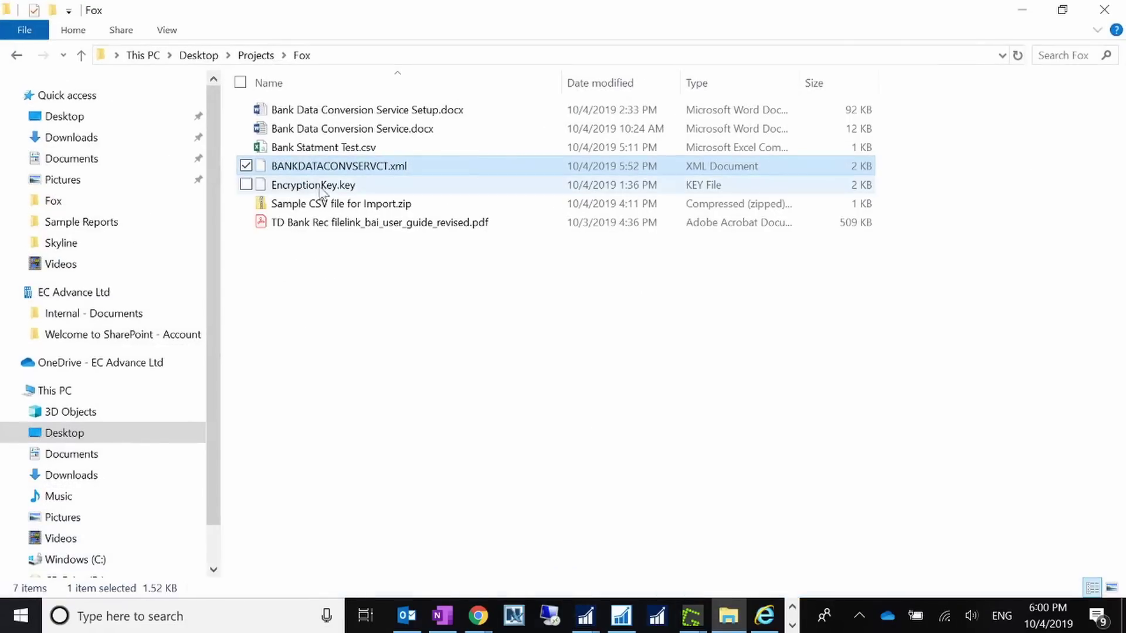
double_click(339, 148)
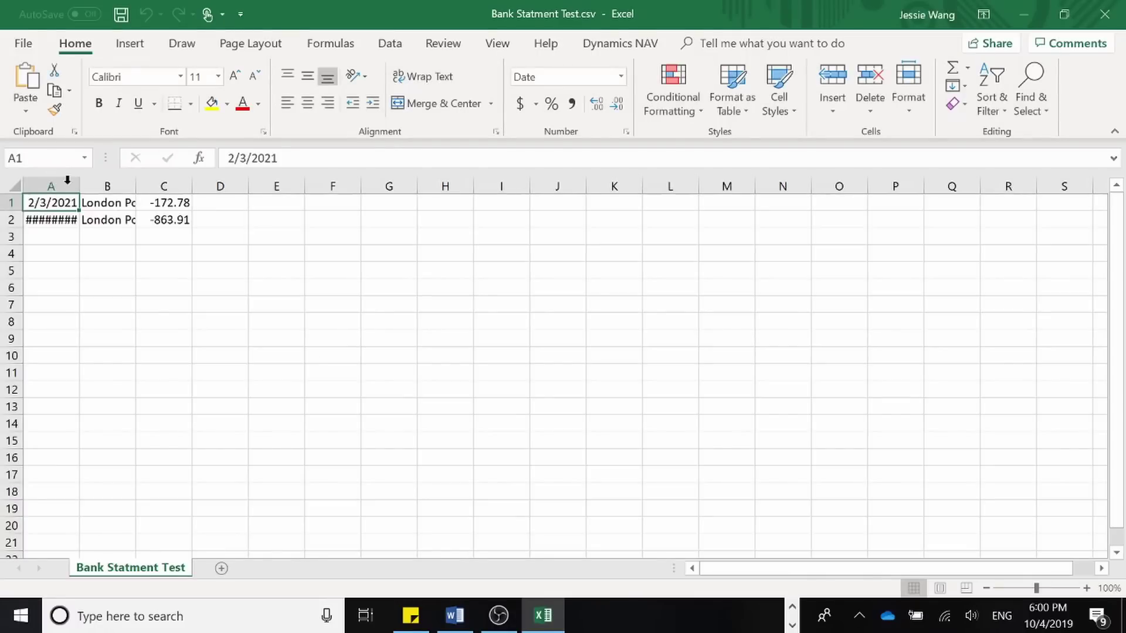
drag(79, 186, 287, 184)
drag(376, 185, 376, 186)
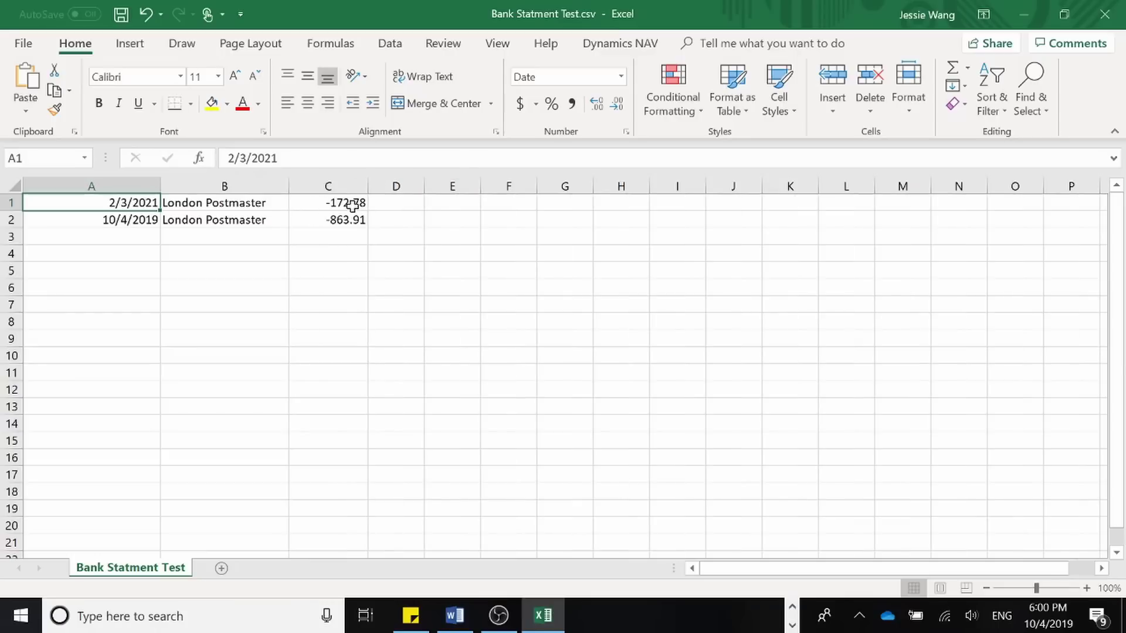
click(1108, 12)
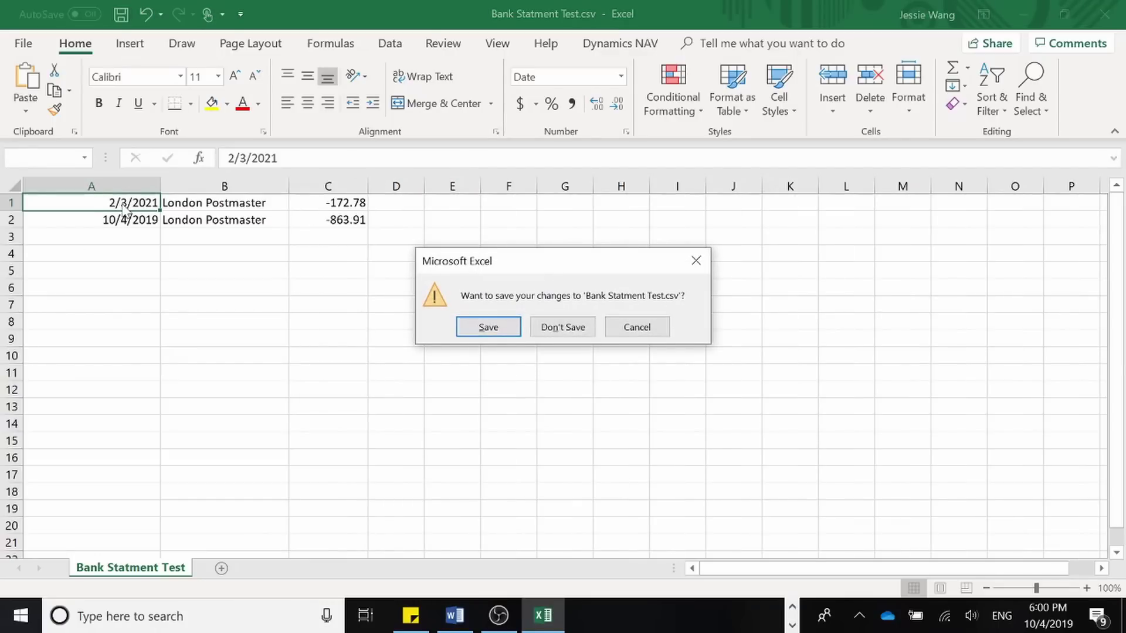
click(573, 327)
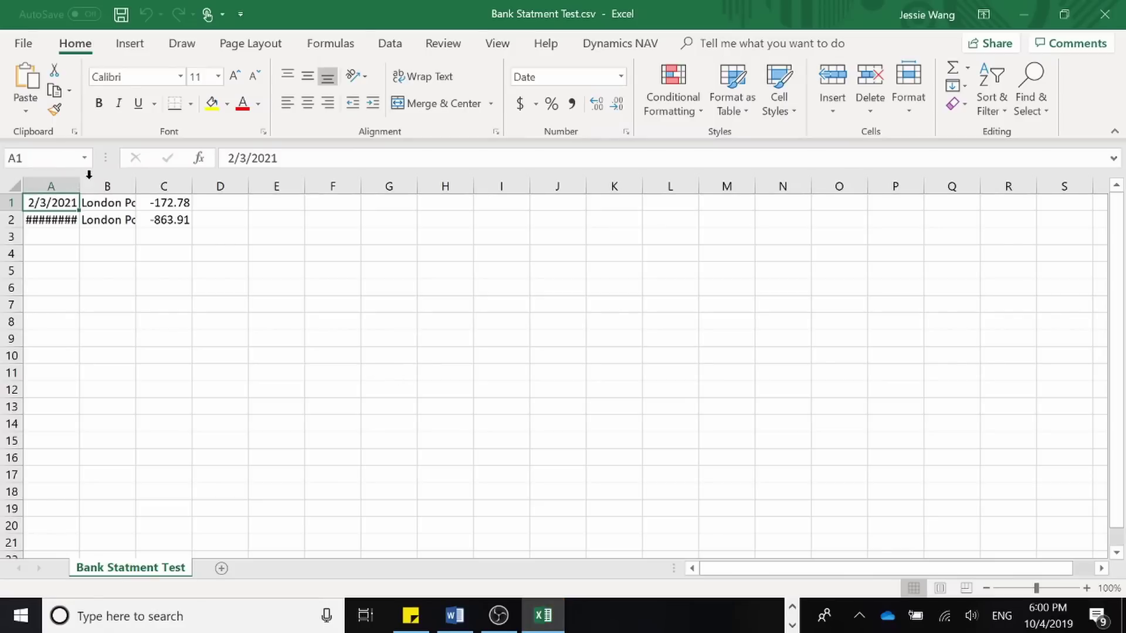
- Reopen the file and copy the 10/4/2019 London Postmaster line from row 2 into row 3
drag(80, 181, 206, 183)
click(181, 219)
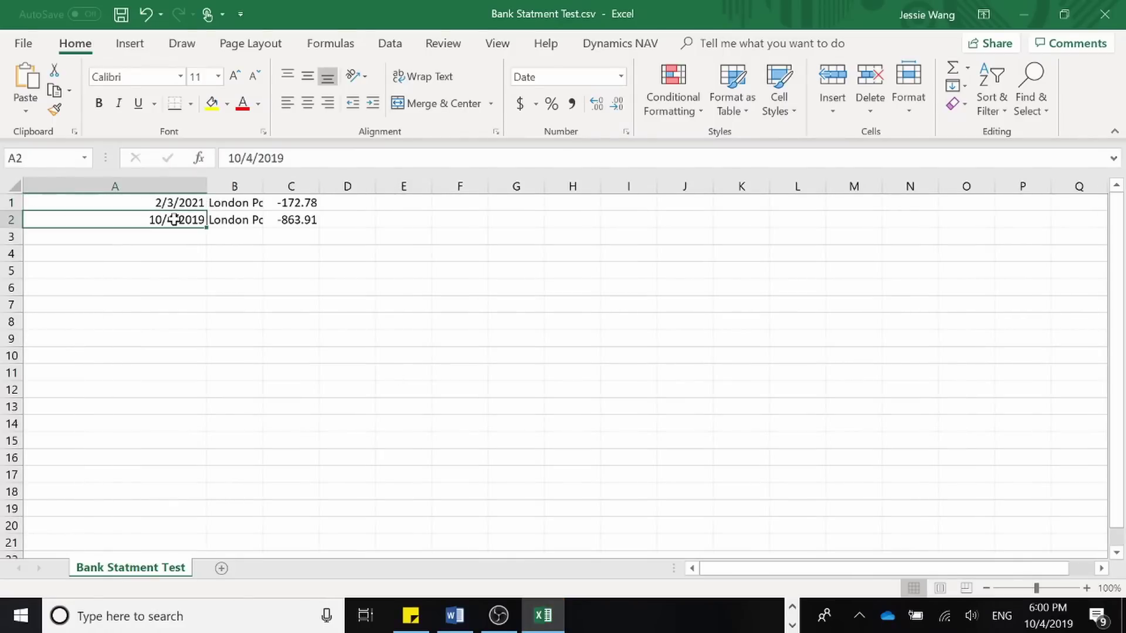
drag(181, 220, 291, 206)
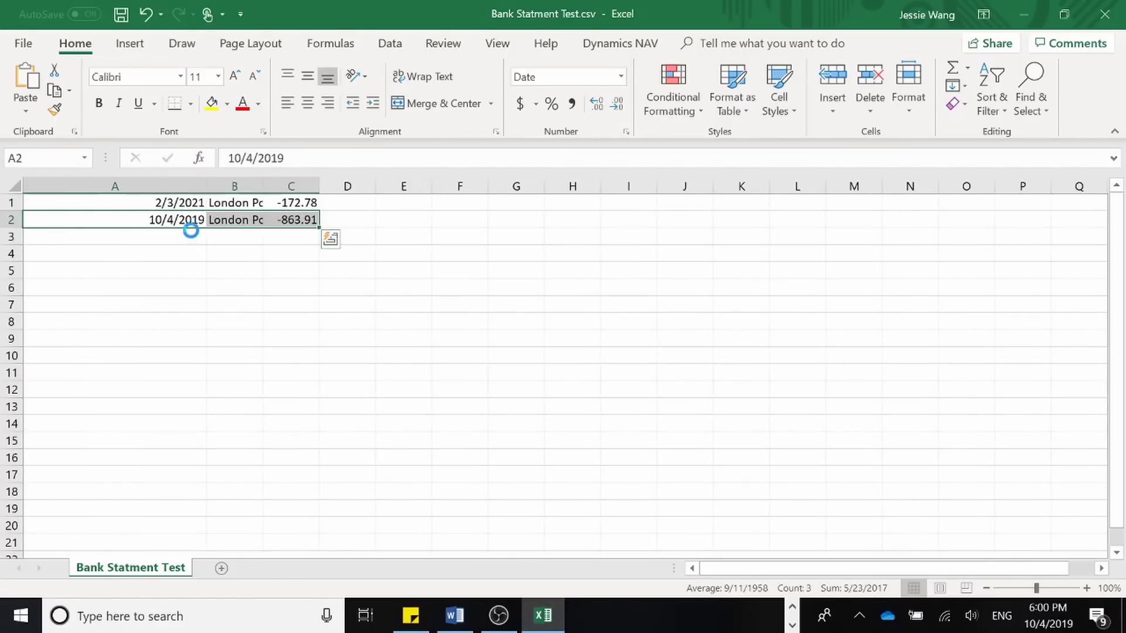
key(ctrl+c)
click(191, 233)
key(ctrl+v)
click(254, 269)
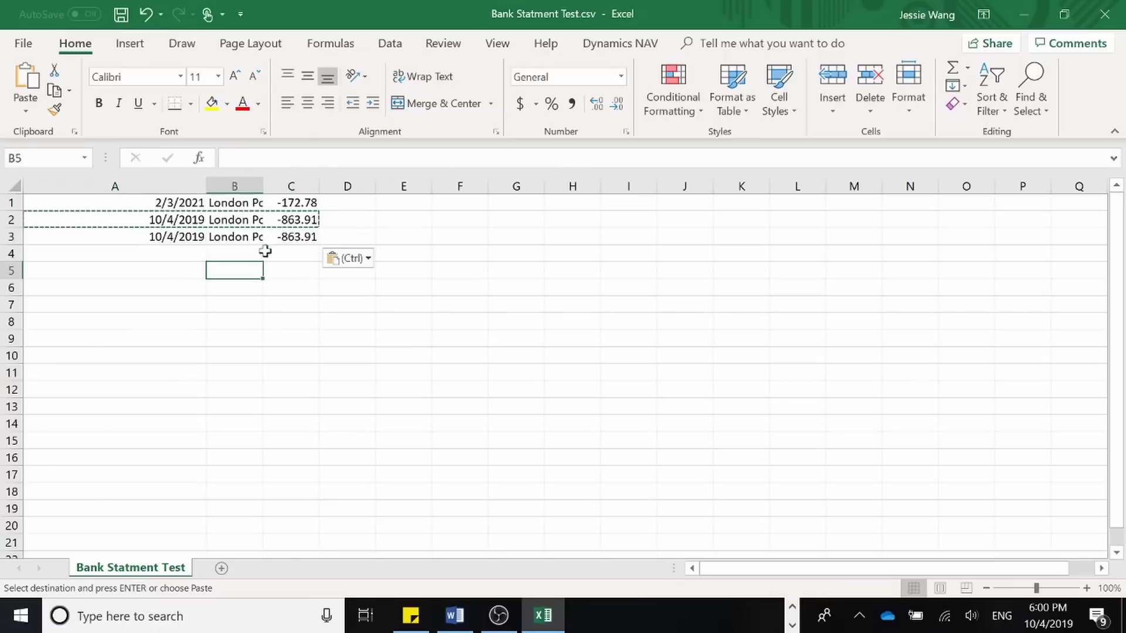
- Check the pasted -863.91 amount in C3, save the CSV and close Excel
drag(264, 186, 287, 186)
click(326, 237)
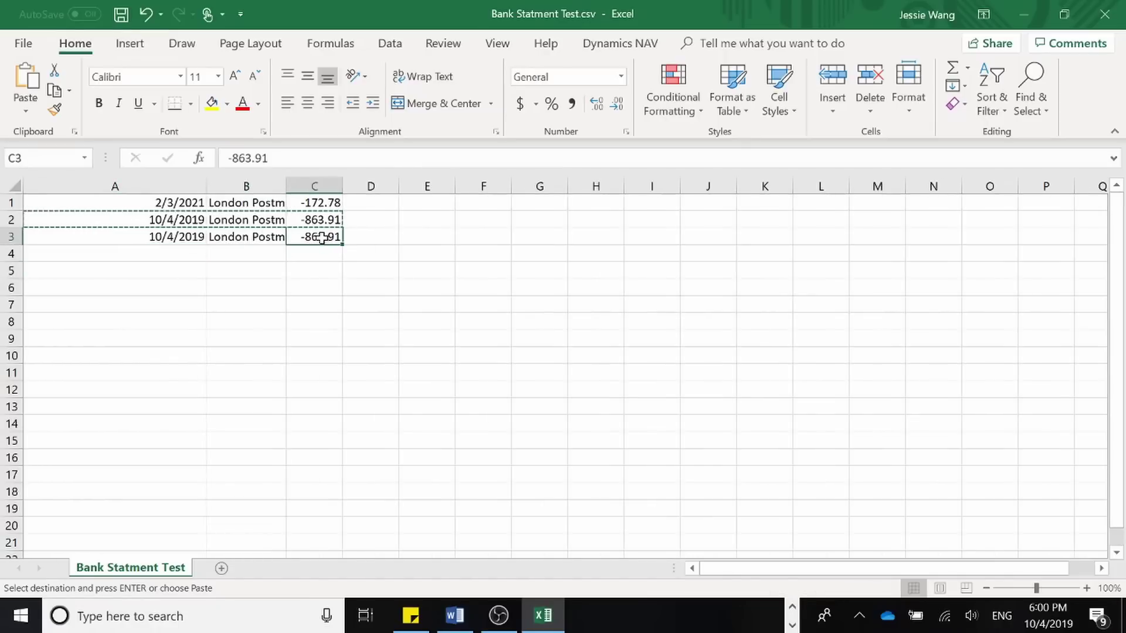
double_click(322, 236)
click(121, 14)
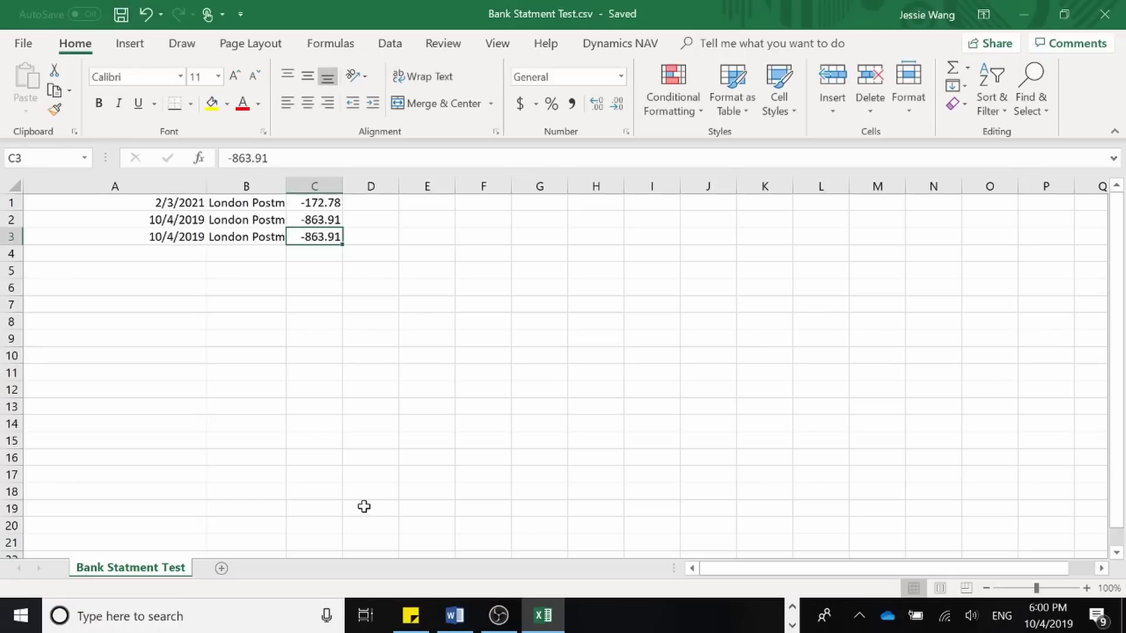
click(1105, 14)
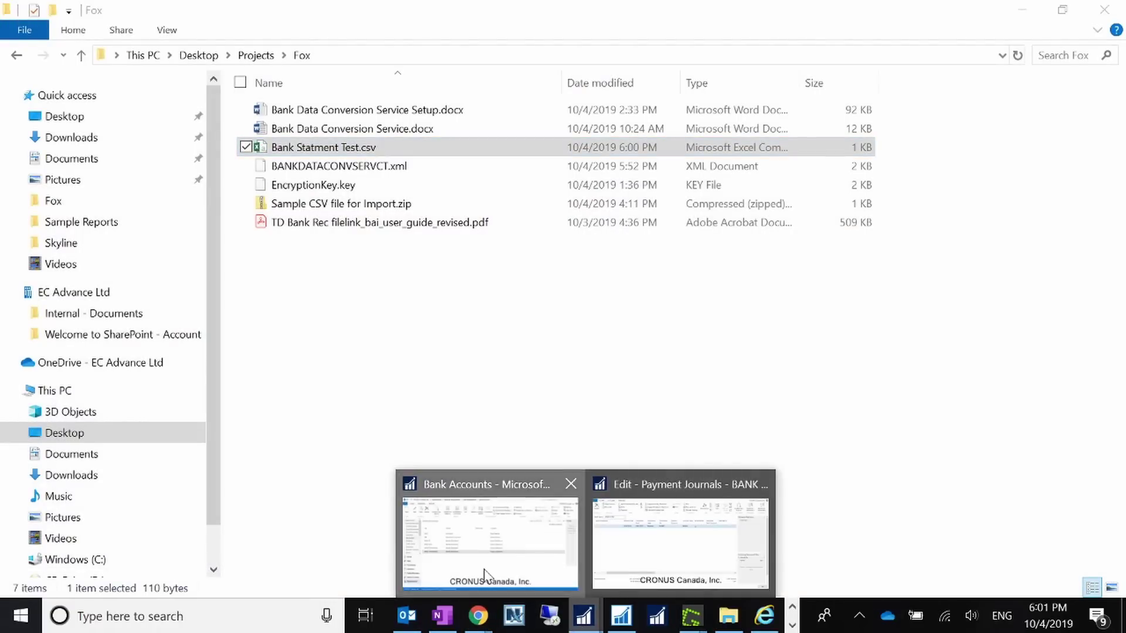
- Reopen the WWB-TRANSFERS reconciliation for statement 2 from Bank Account Reconciliations
click(499, 537)
click(927, 34)
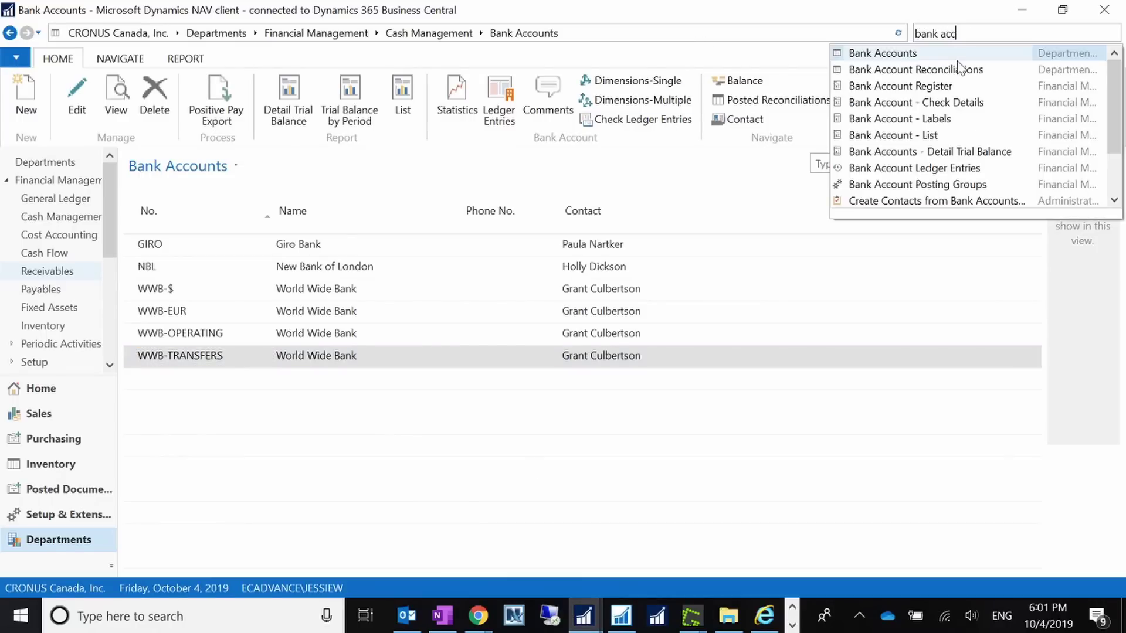
click(956, 70)
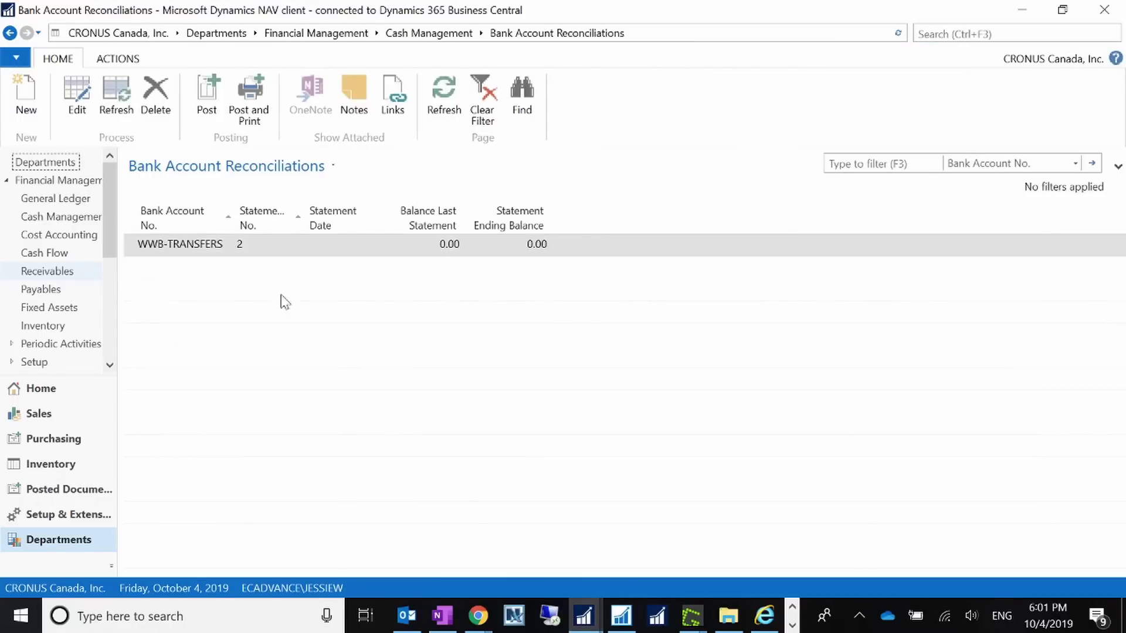
double_click(161, 251)
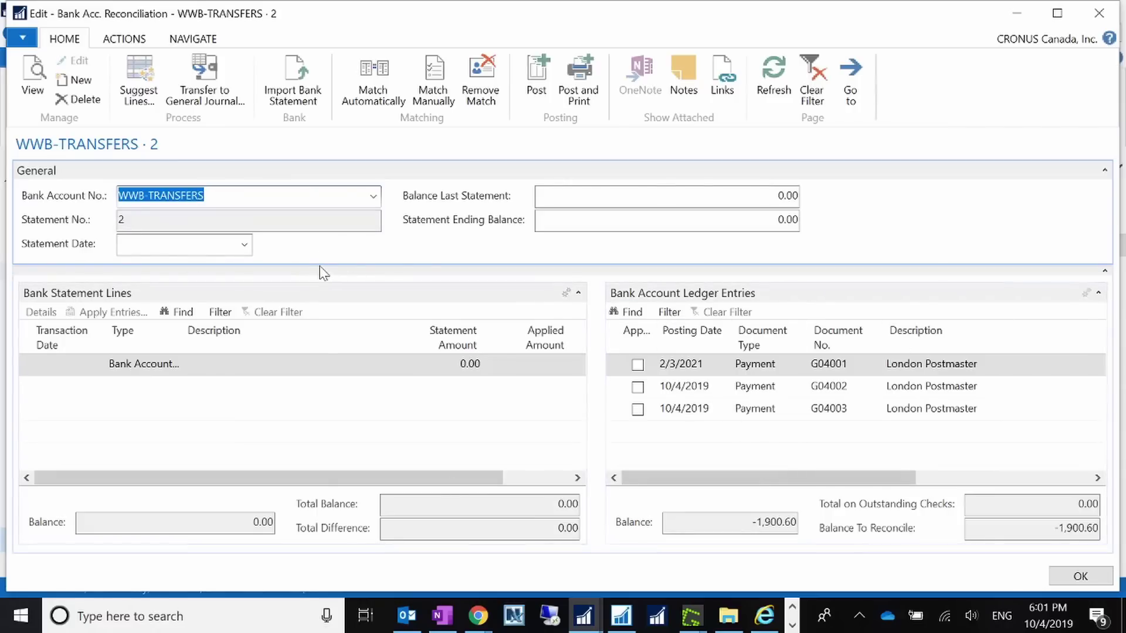
- Import Bank Statment Test.csv, adding lines -172.78, -863.91 and -863.91
click(300, 97)
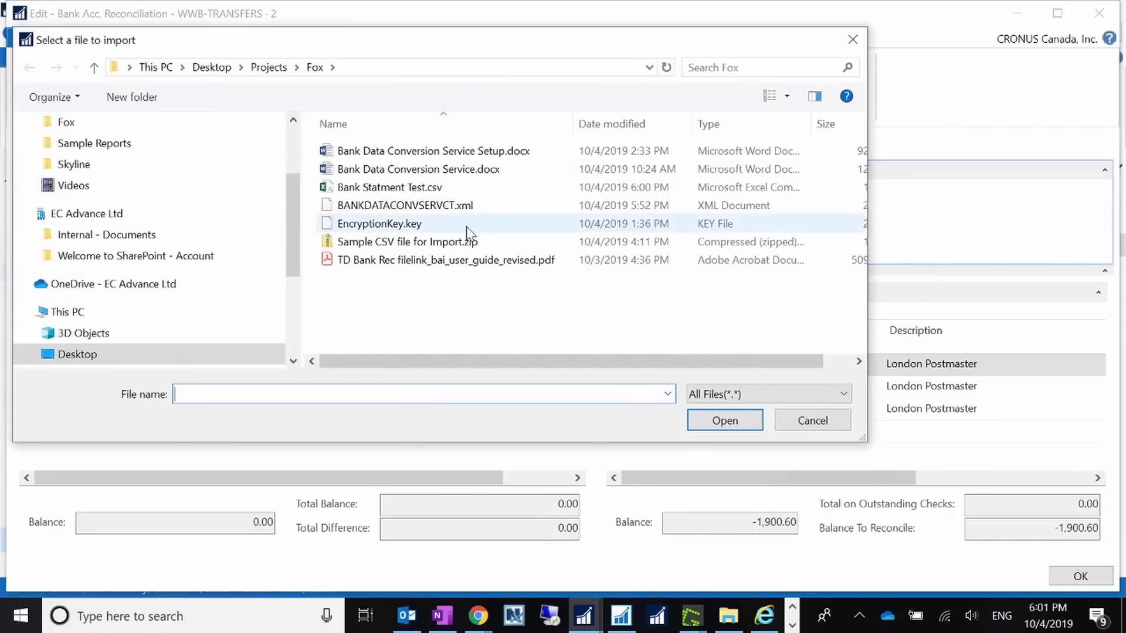
double_click(422, 187)
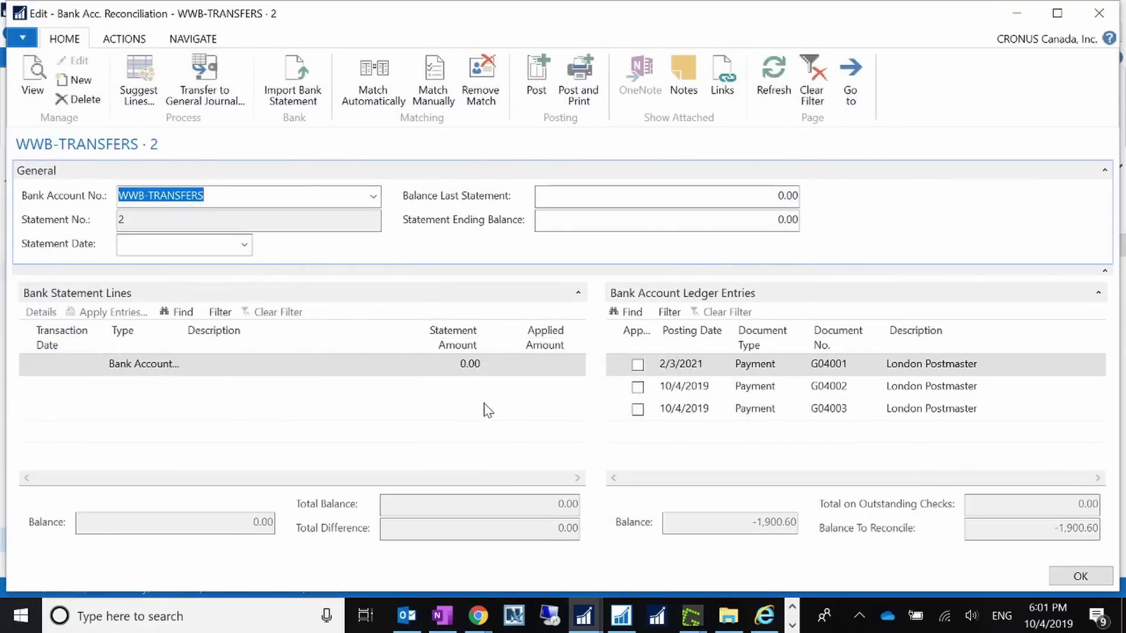
click(515, 408)
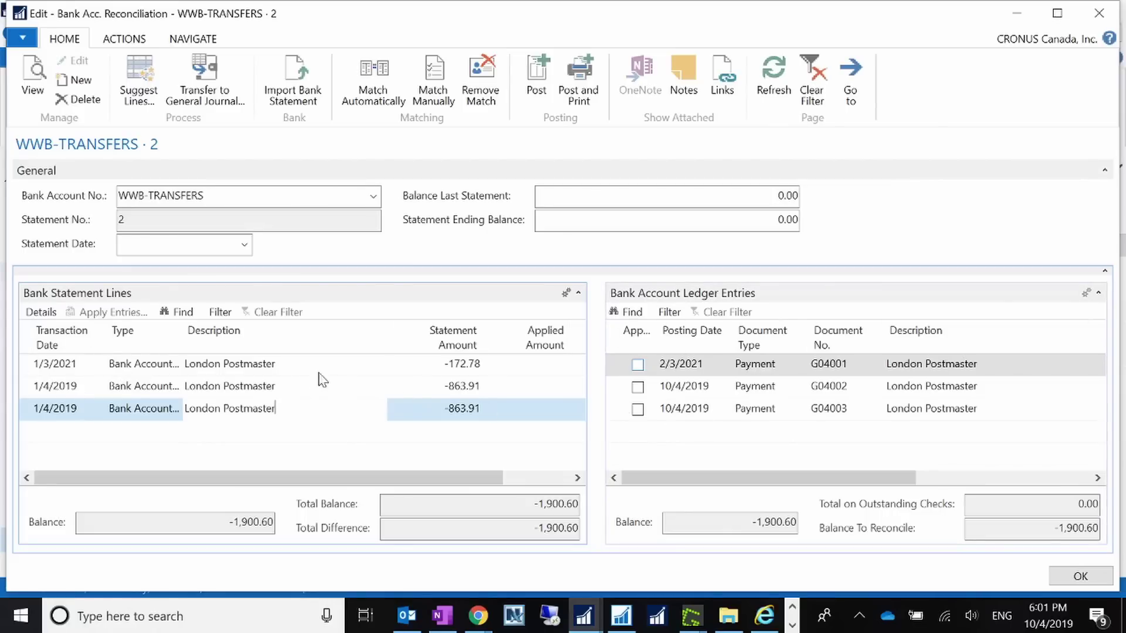
key(Up)
key(Up)
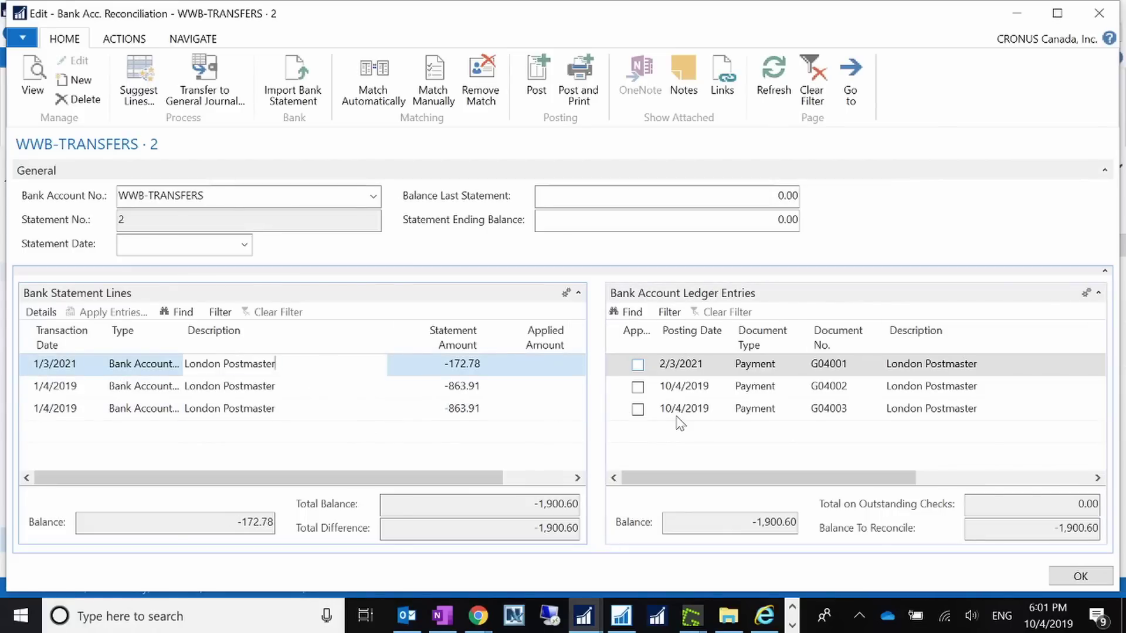
drag(779, 480, 1032, 489)
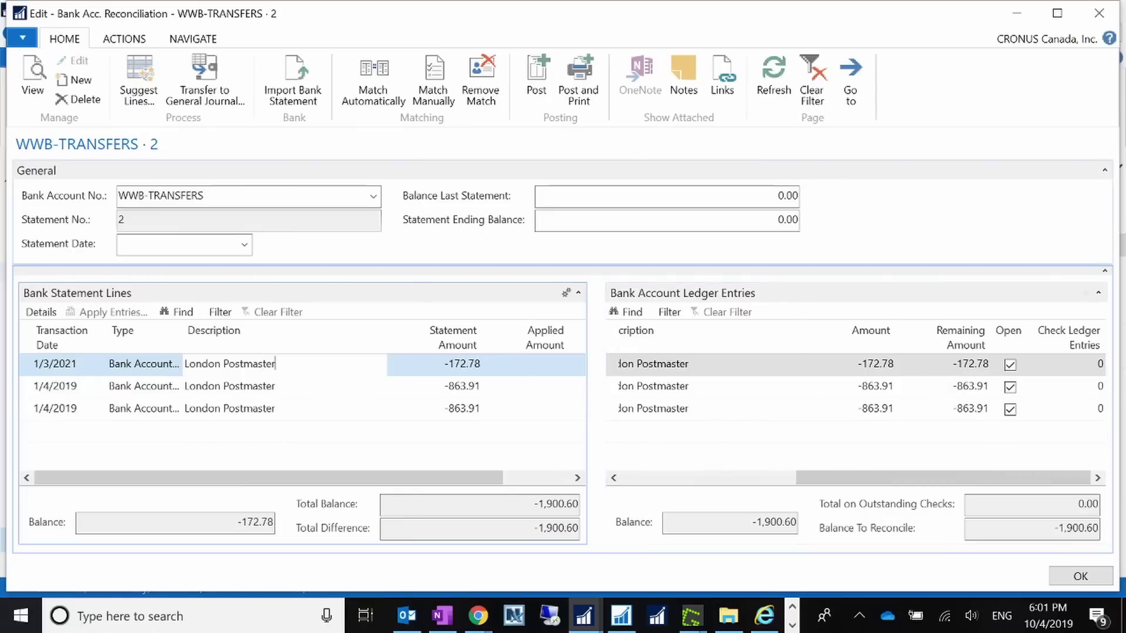
- Match the statement lines automatically using a 365-day date tolerance
click(373, 82)
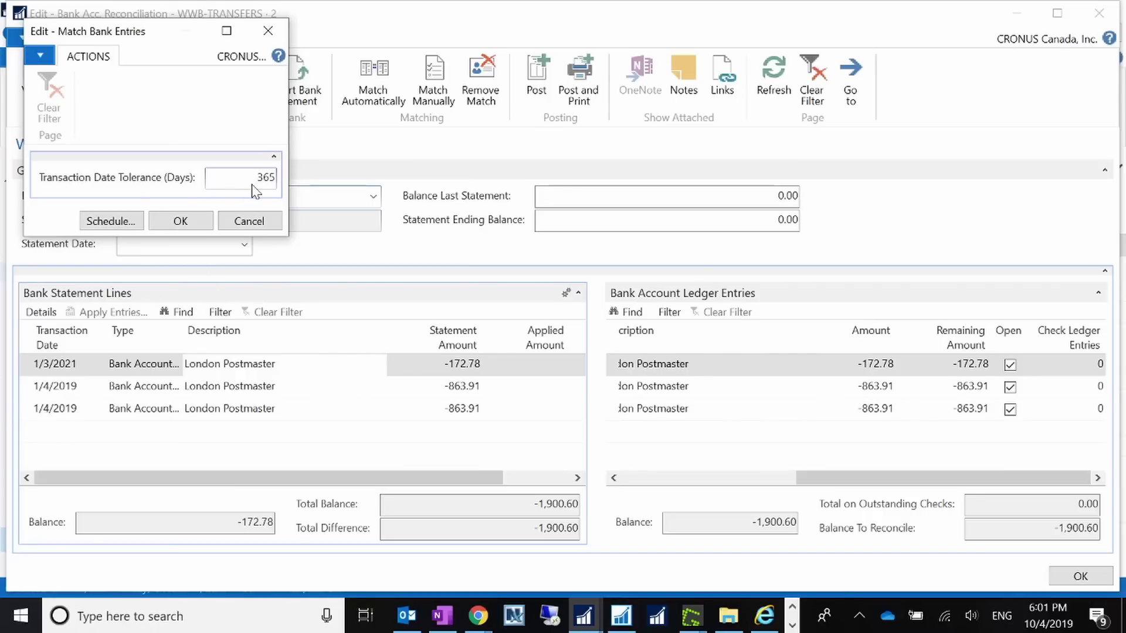
click(183, 222)
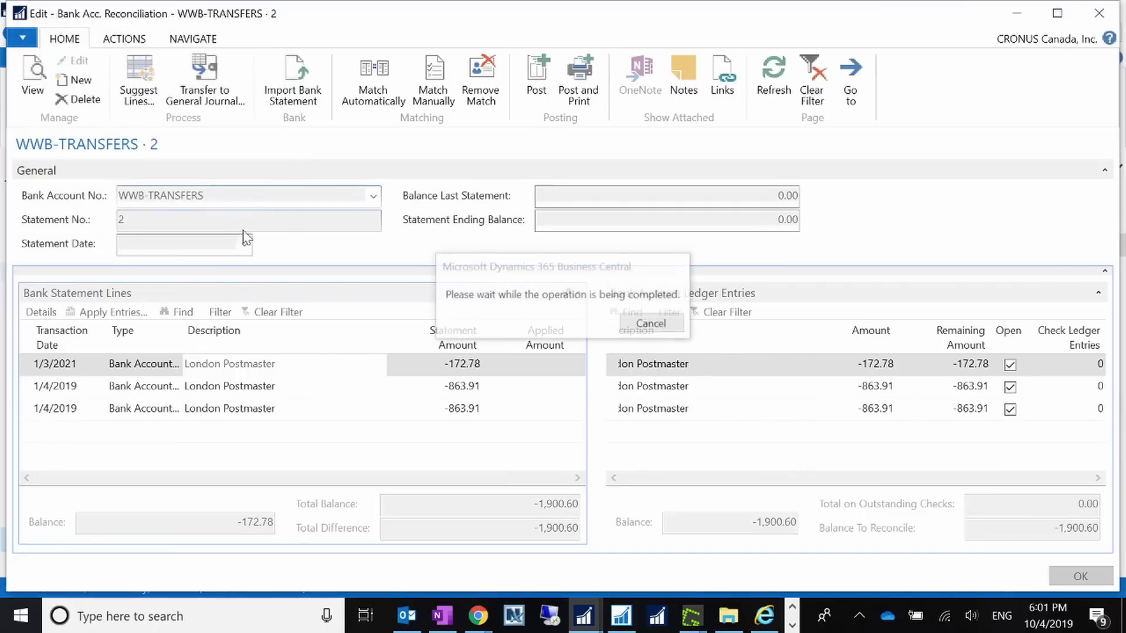
click(643, 328)
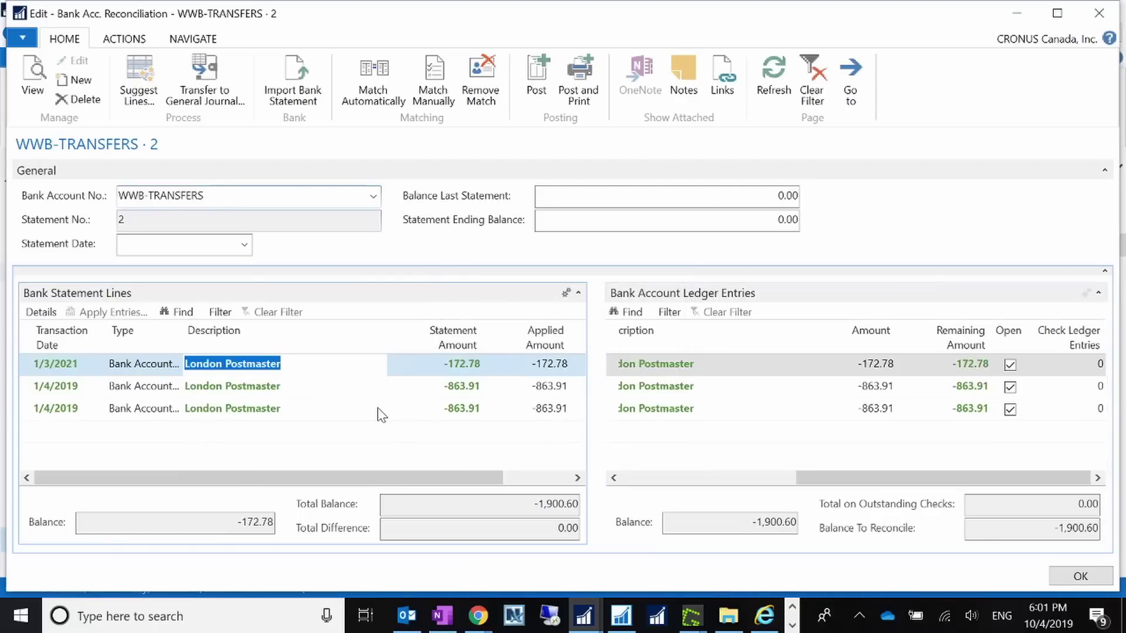
- Remove the matches from all three ledger entries and close the reconciliation
drag(804, 478, 608, 479)
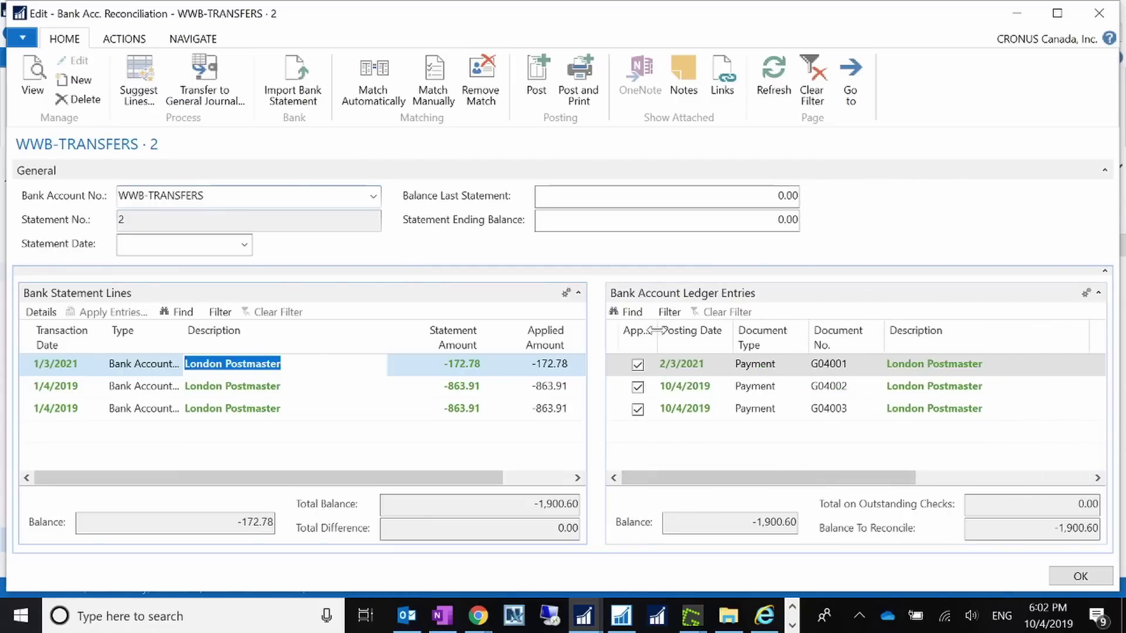
drag(658, 329, 757, 325)
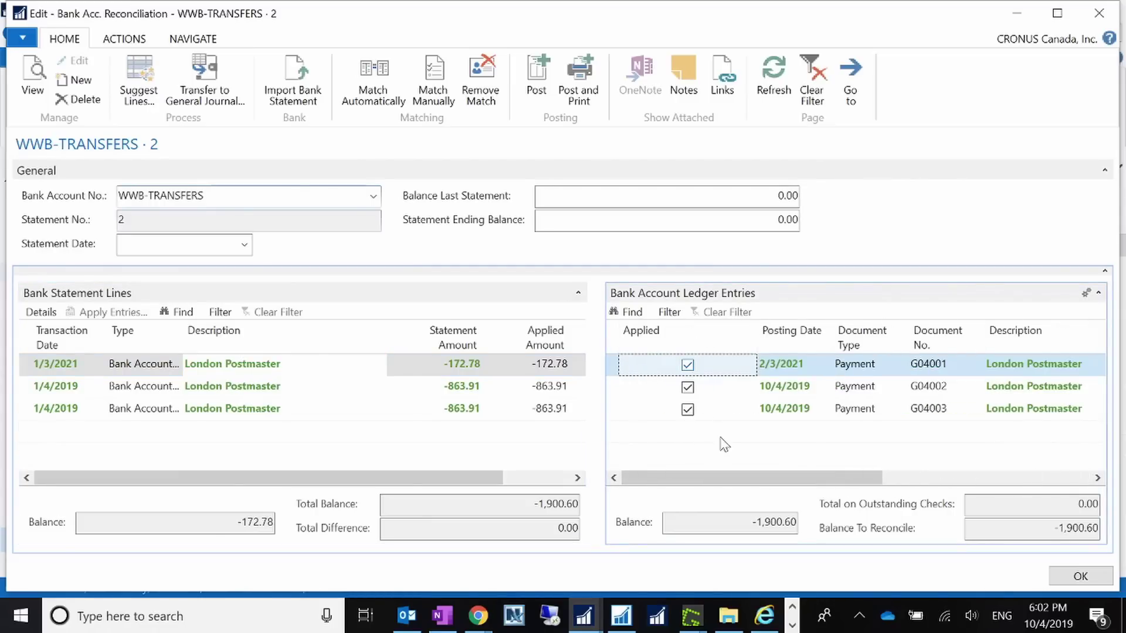
click(481, 88)
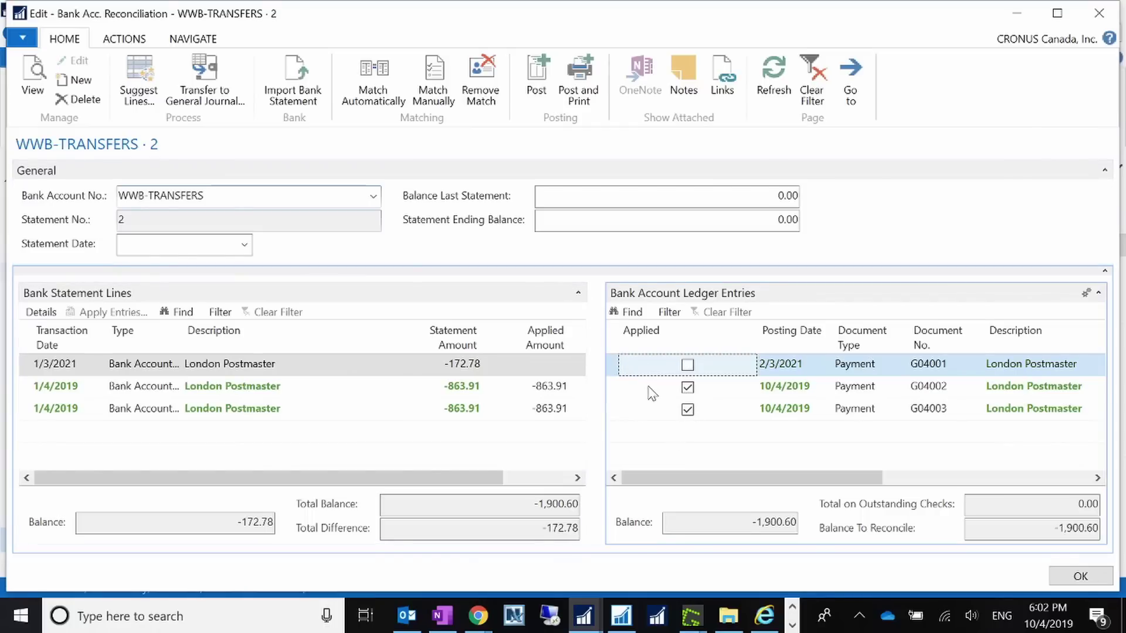
click(606, 343)
click(480, 88)
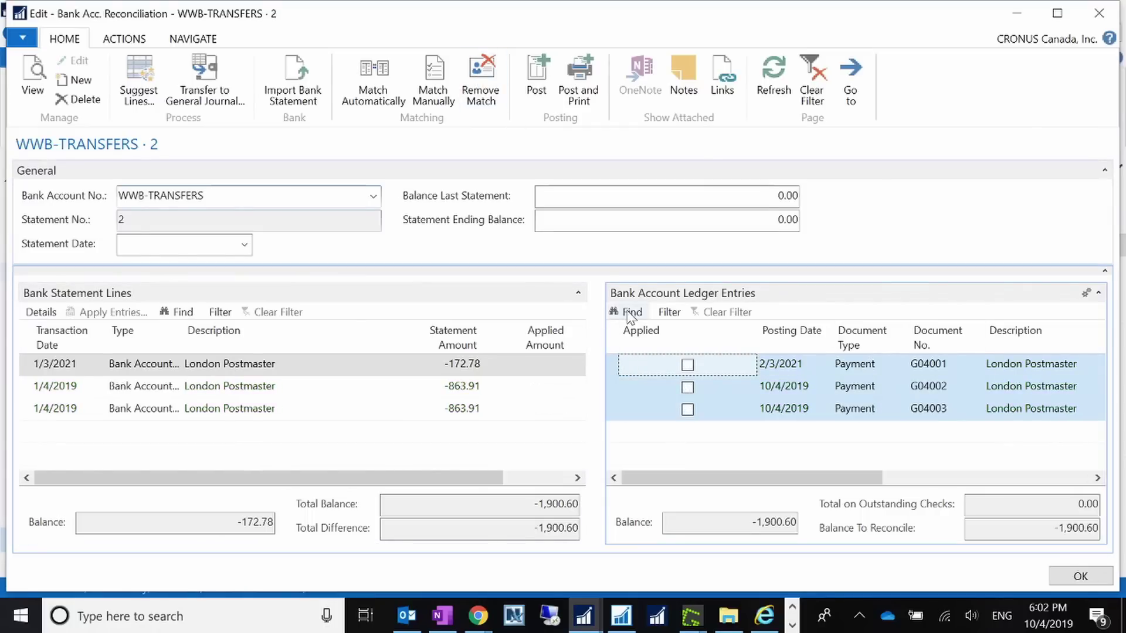
click(1081, 576)
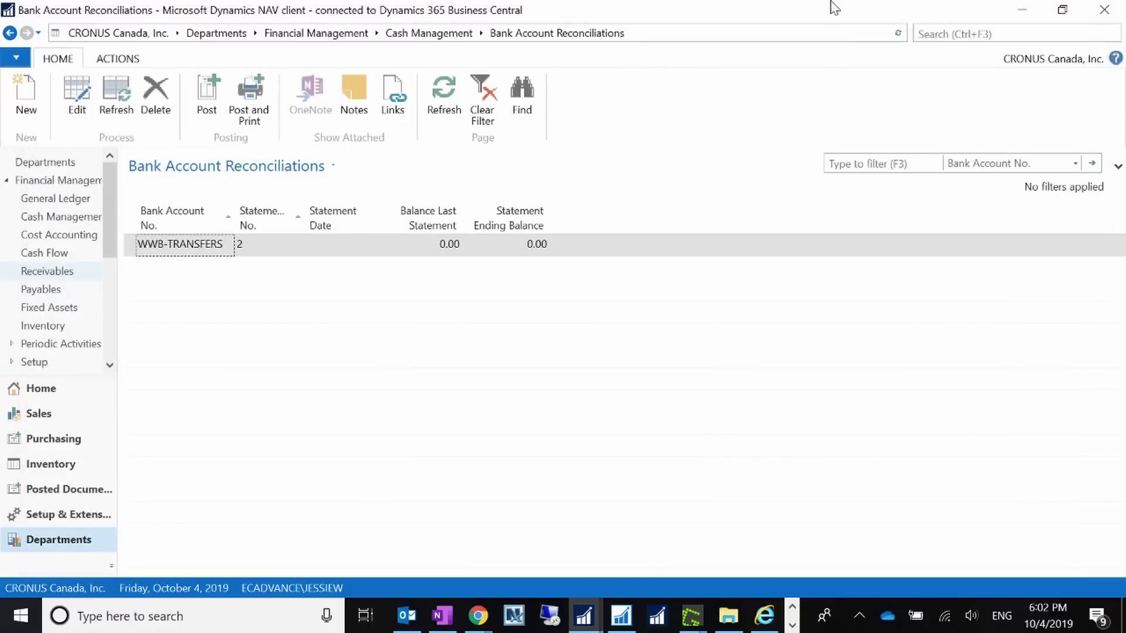
- Search for 'payment r' and open the WWB-TRANSFERS Payment Reconciliation Journal for editing
click(956, 36)
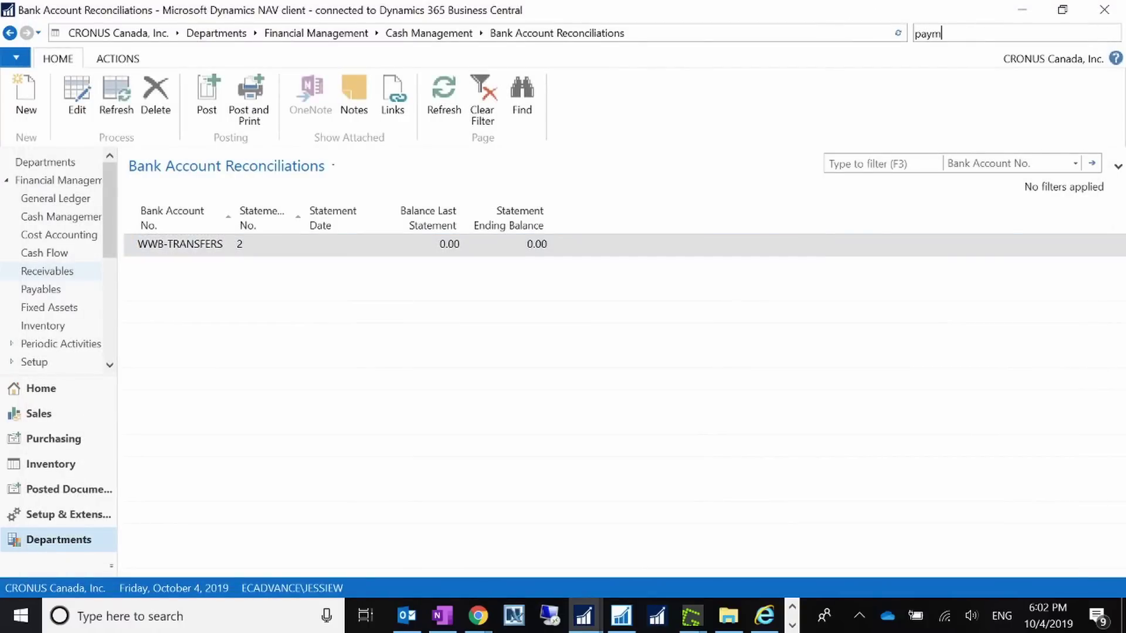
text(payment re)
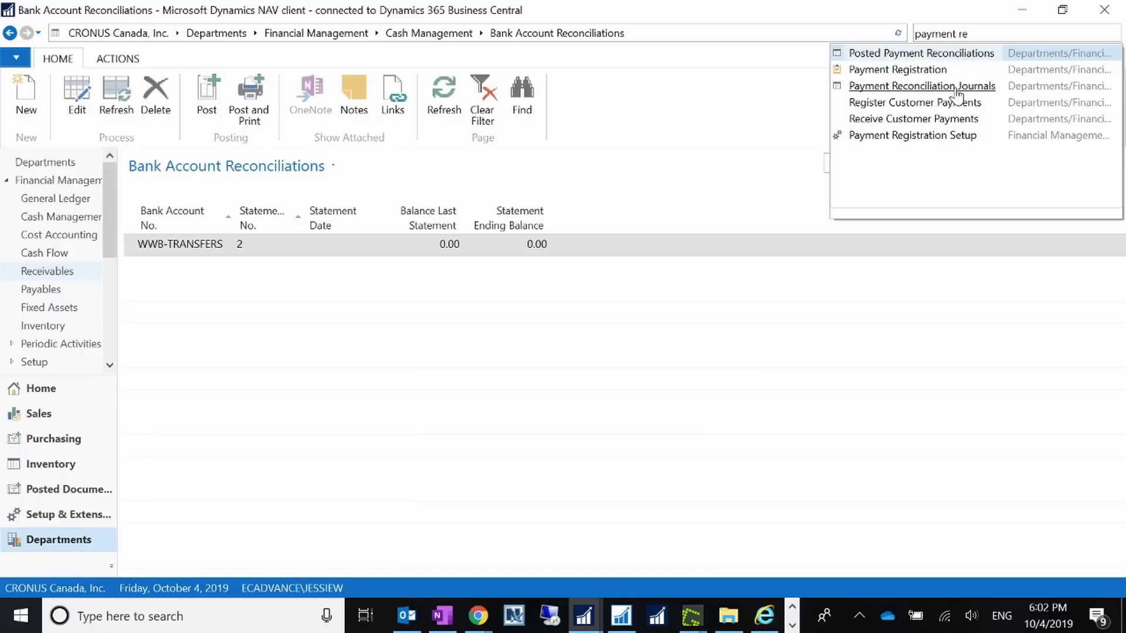
click(933, 86)
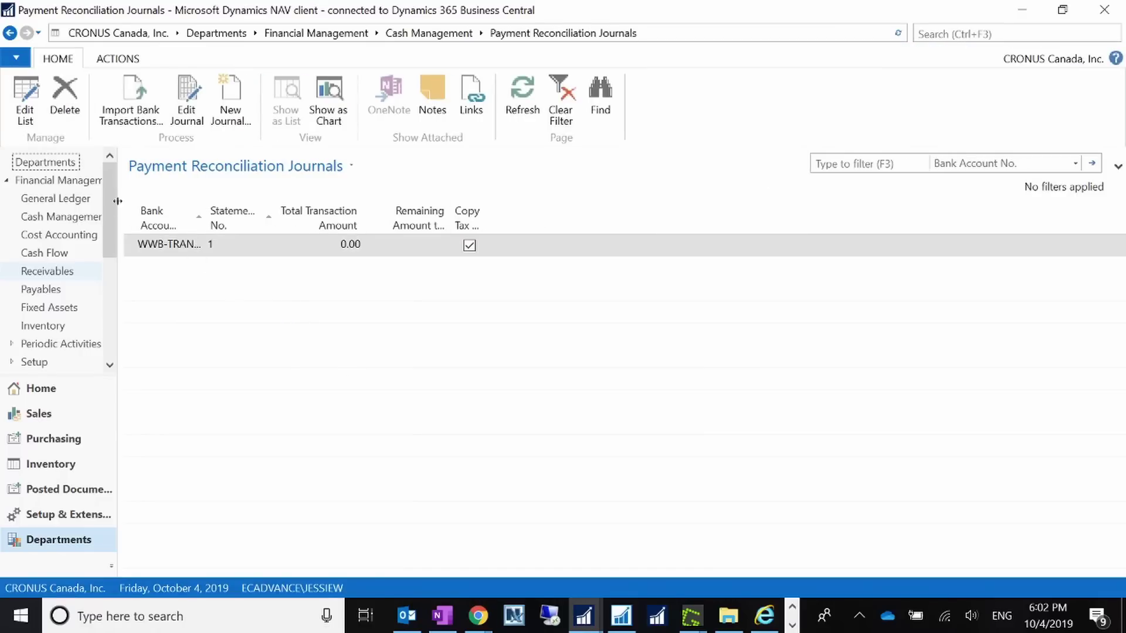
click(188, 103)
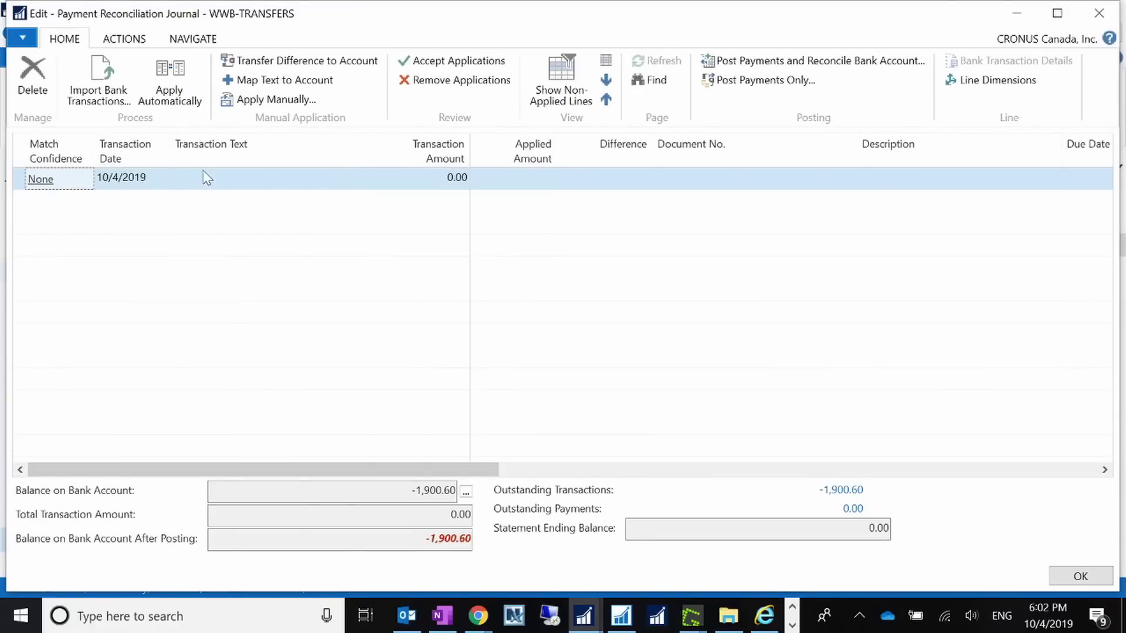
- Import Bank Statment Test.csv into the WWB-TRANSFERS journal, review the imported lines, and close it
click(114, 87)
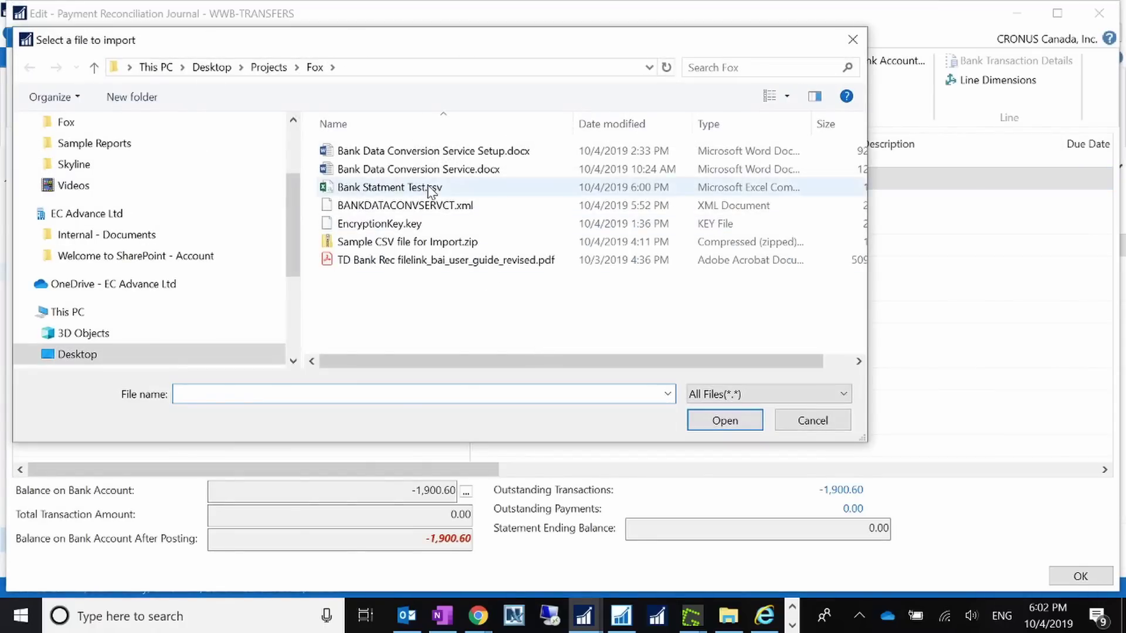
double_click(431, 188)
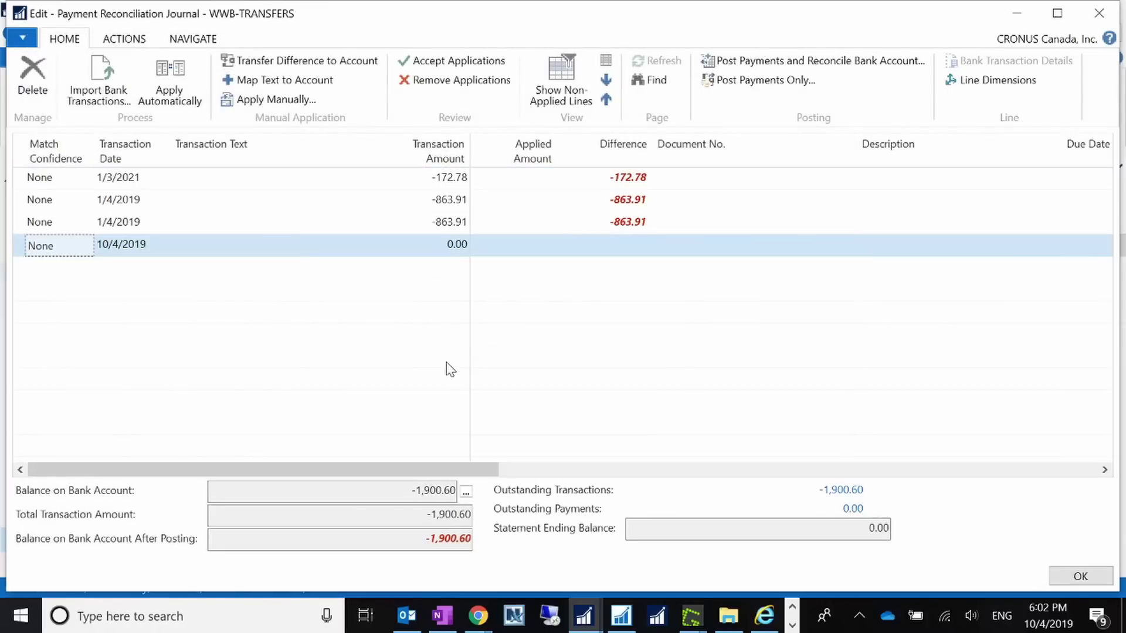
click(246, 202)
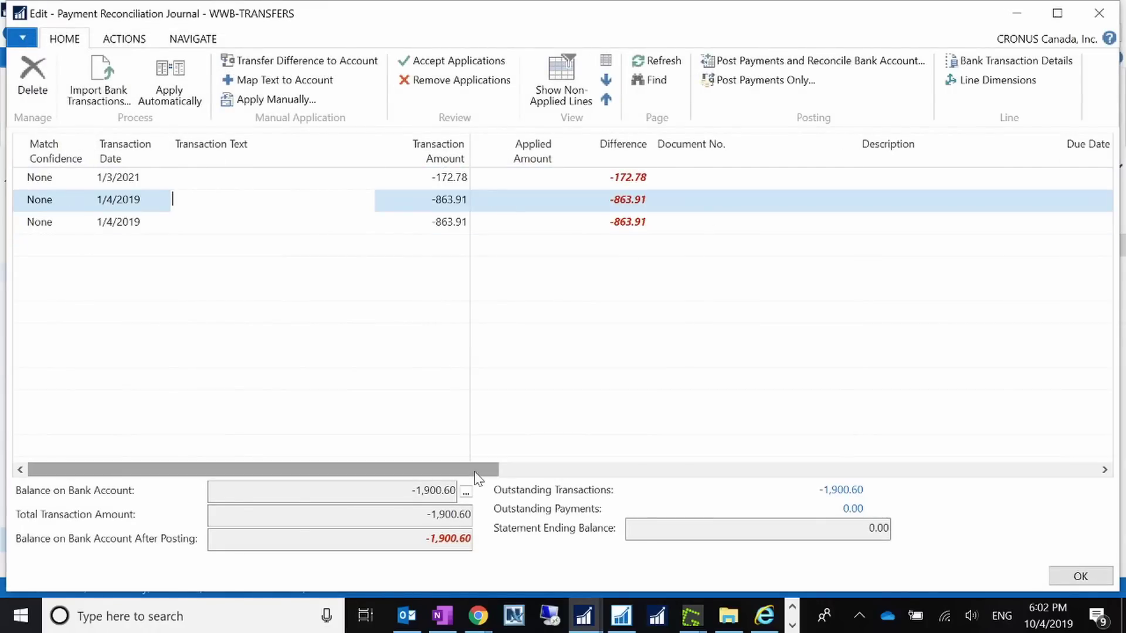
drag(478, 478, 347, 462)
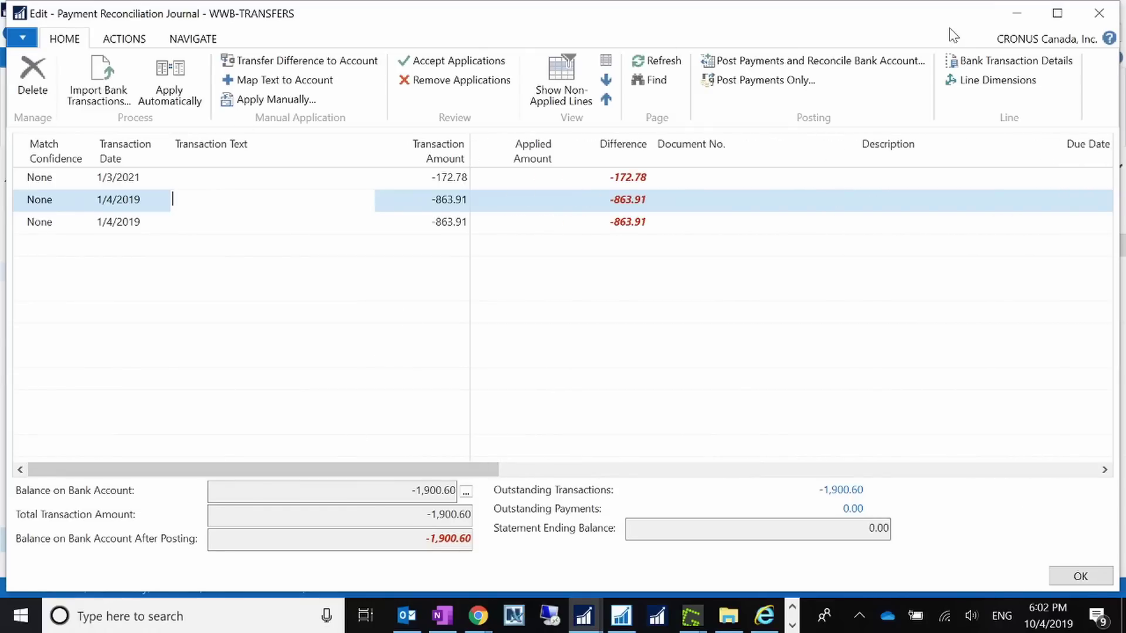
click(1099, 13)
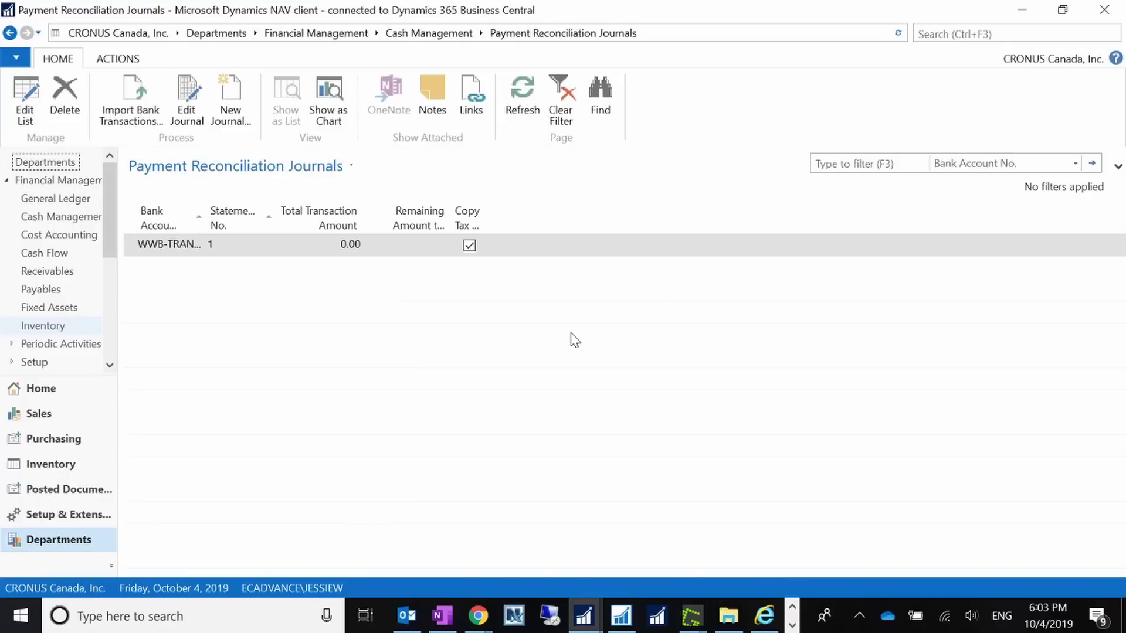
click(764, 615)
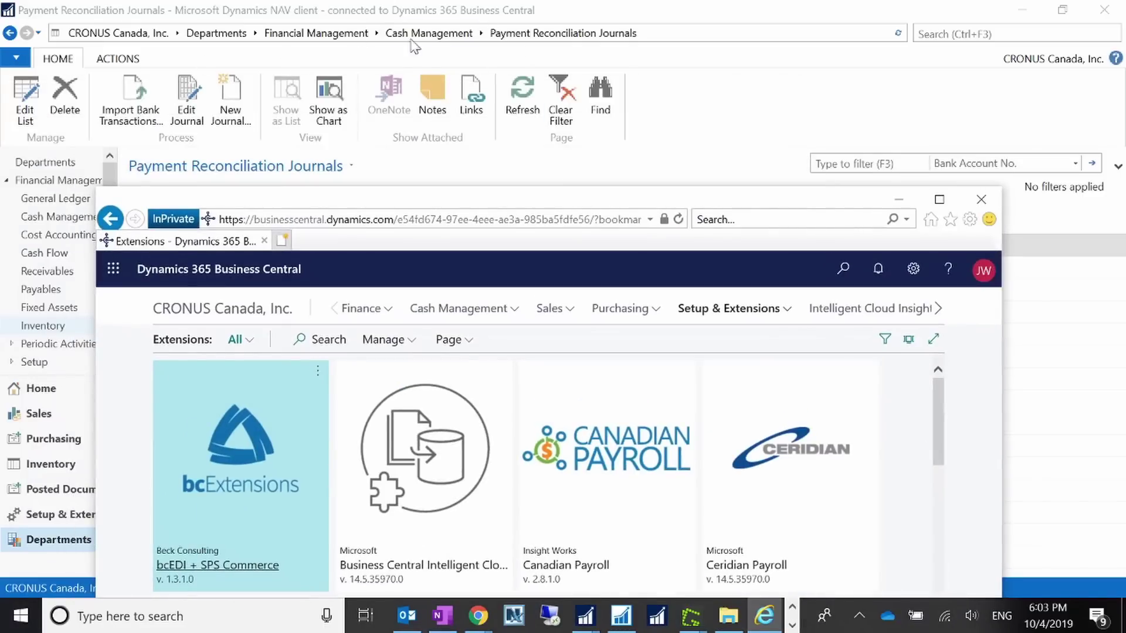
click(939, 199)
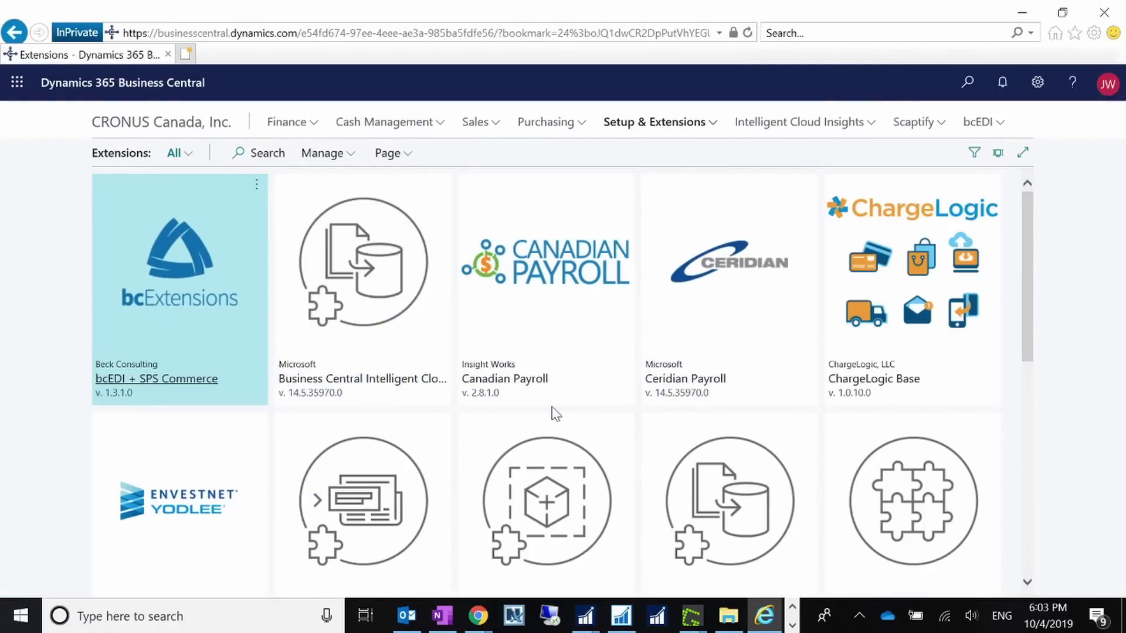
scroll(555, 413, down, 3)
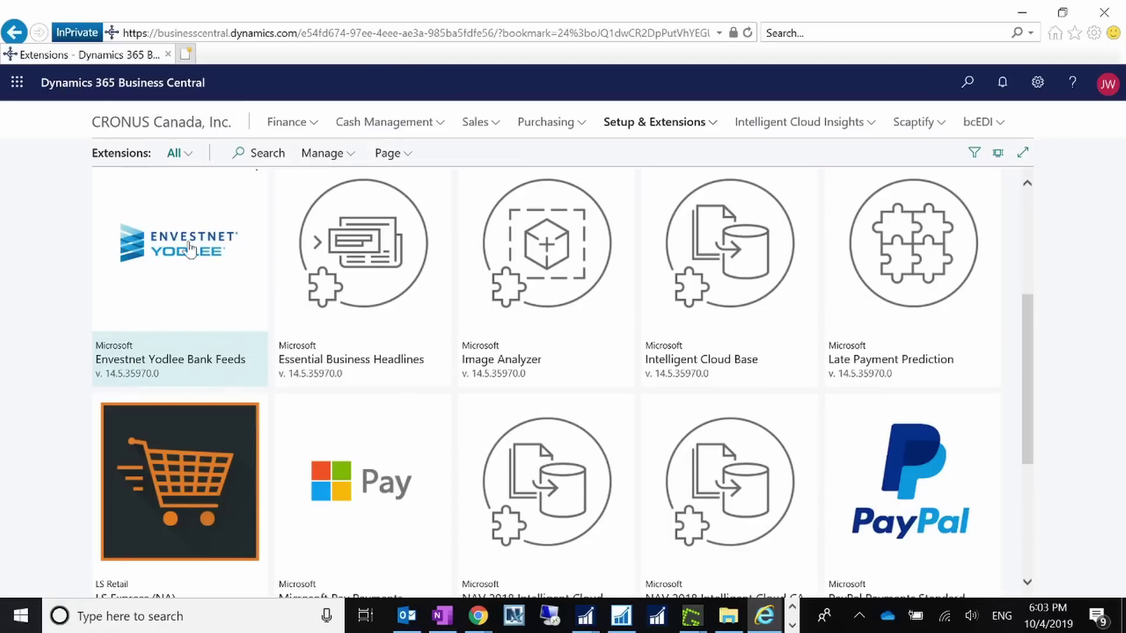
scroll(174, 335, up, 1)
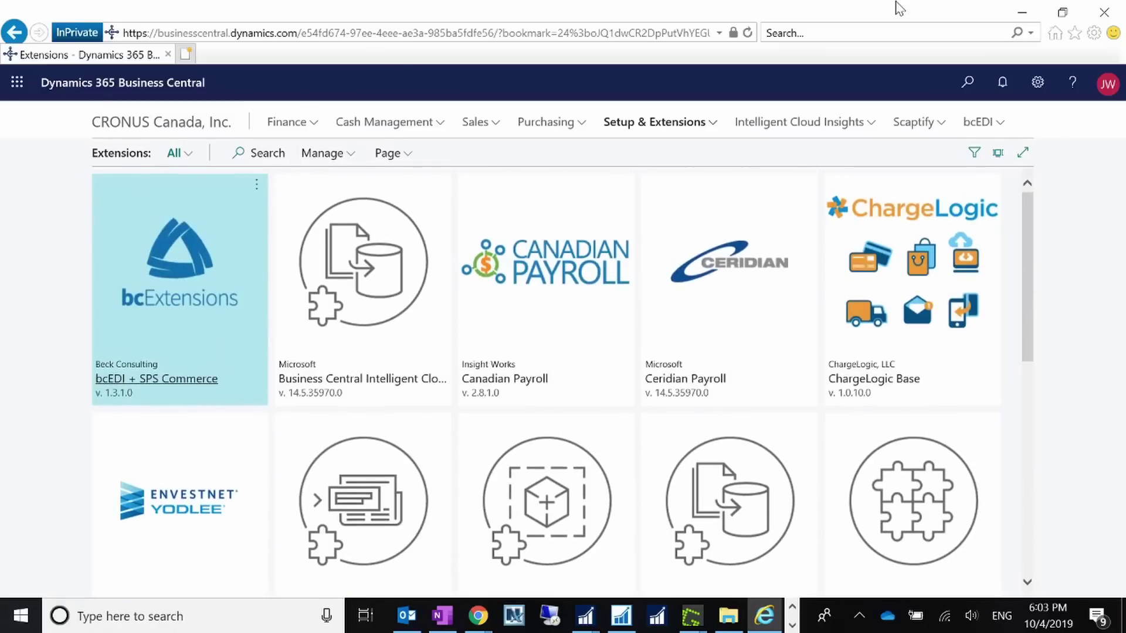
scroll(181, 487, down, 3)
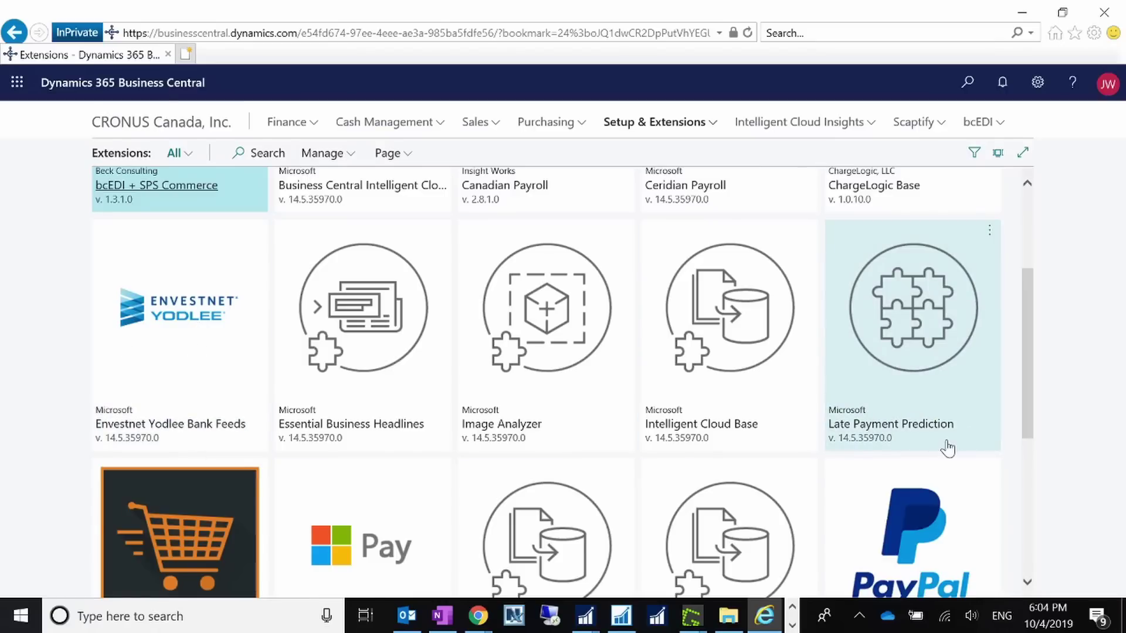
scroll(947, 448, up, 3)
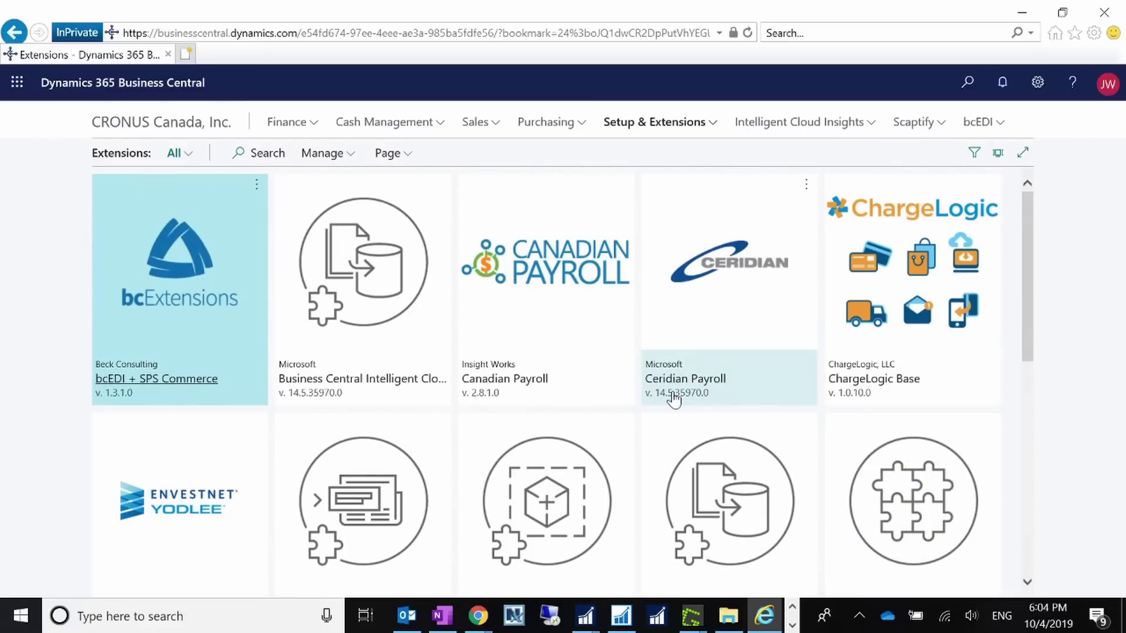
scroll(463, 468, down, 3)
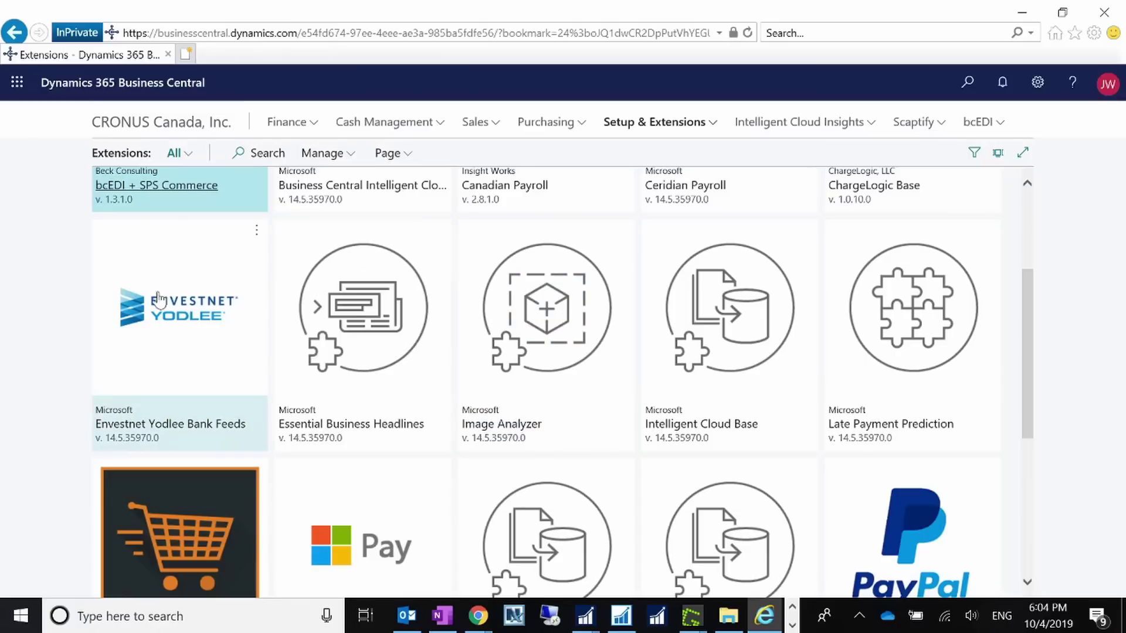
scroll(296, 395, up, 3)
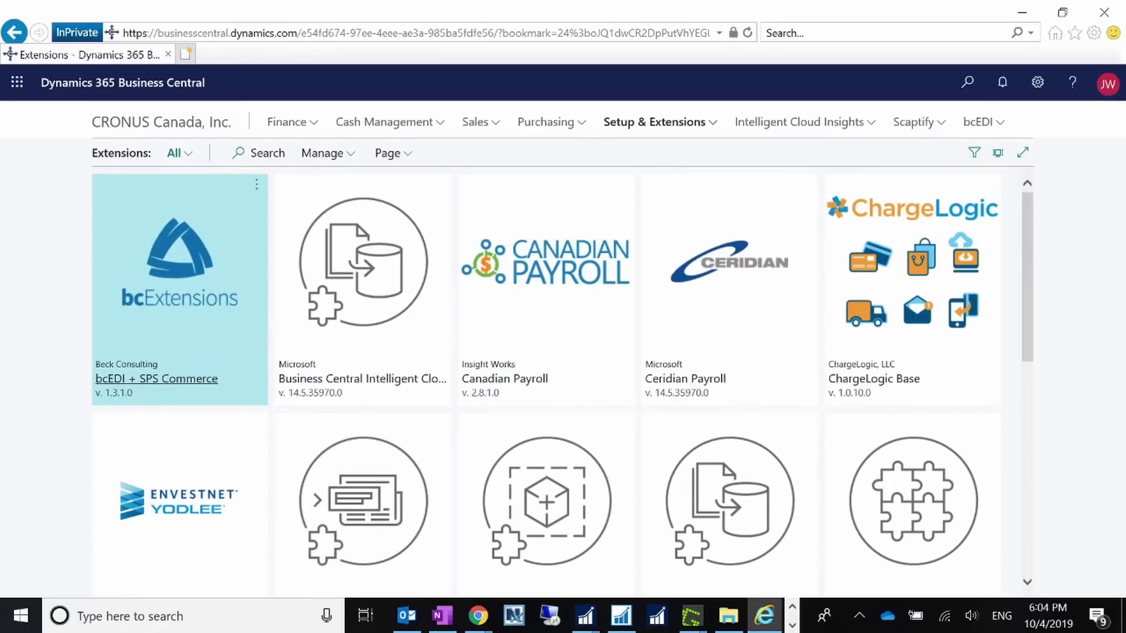
click(968, 83)
- Search Tell Me for 'bank accounts', open Bank Accounts, and select the CHECKING account
text(bank accounts)
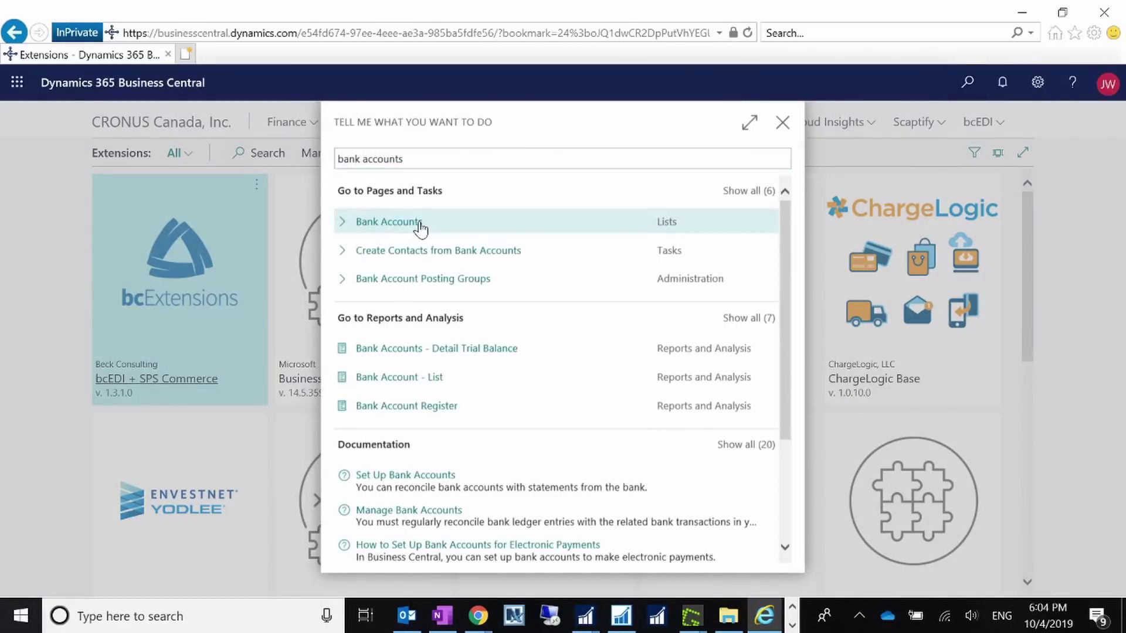
click(420, 227)
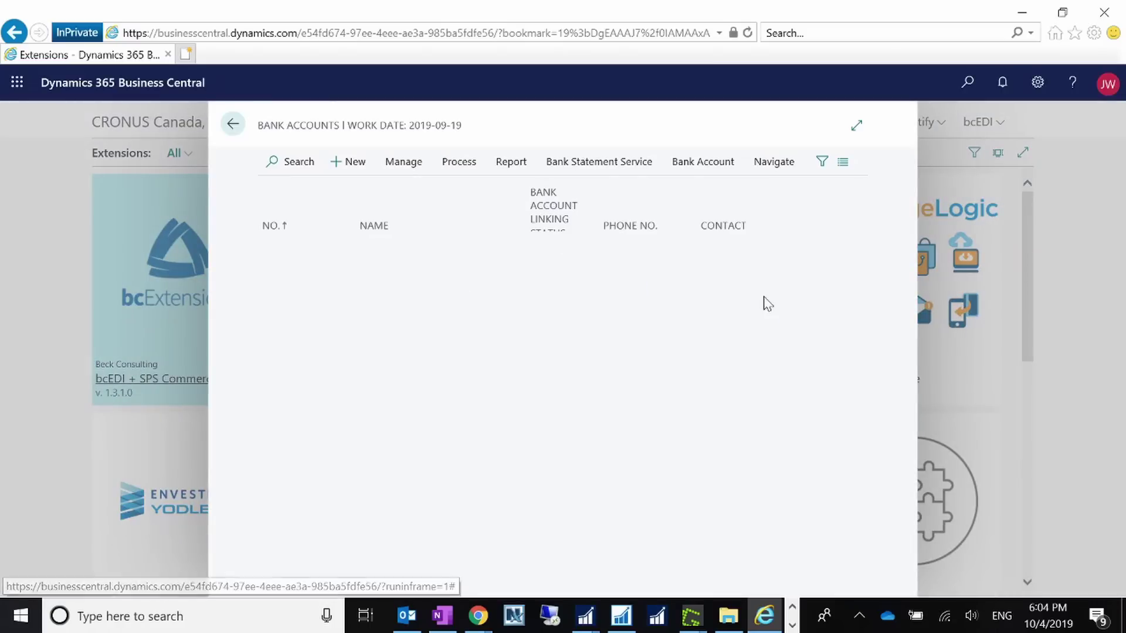
click(326, 303)
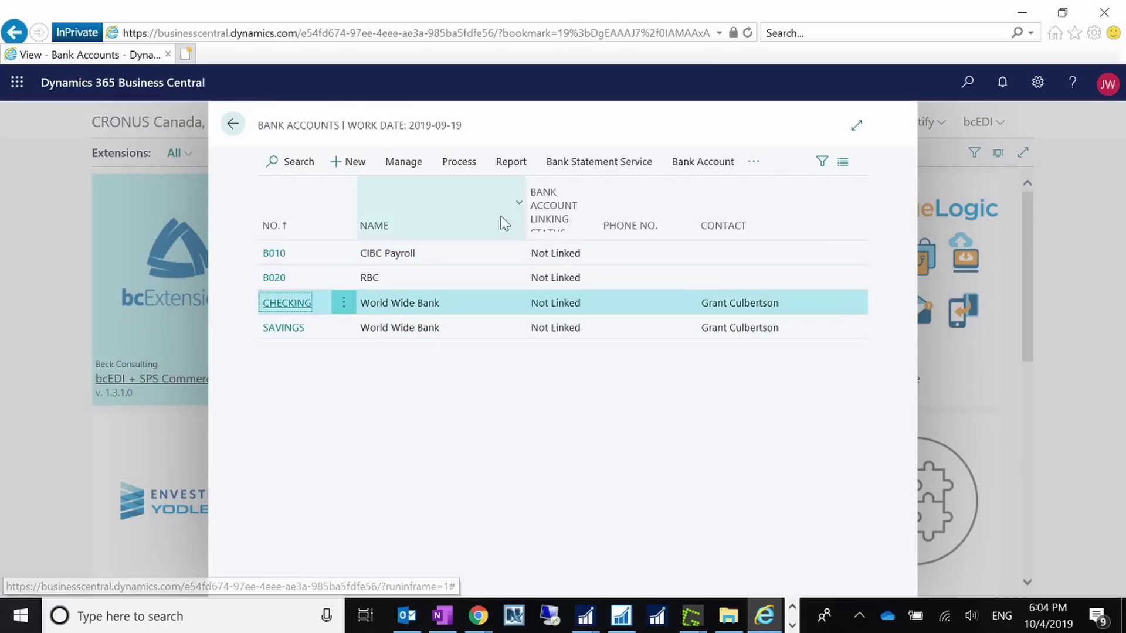
- Review the Bank Statement Service linking actions available for the CHECKING account
click(565, 169)
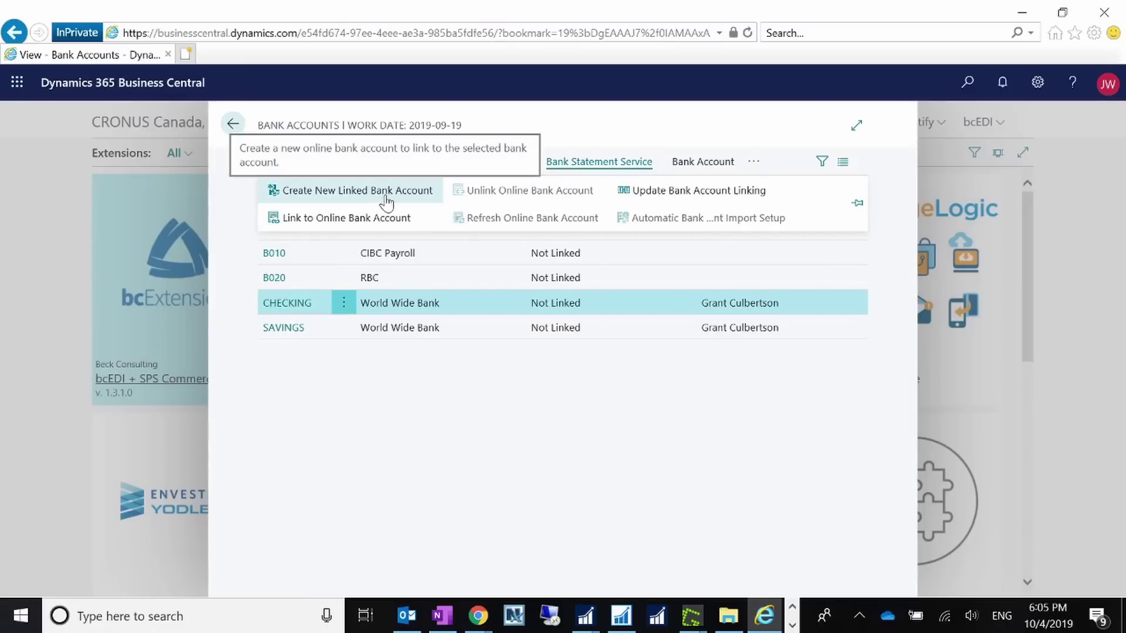
click(587, 476)
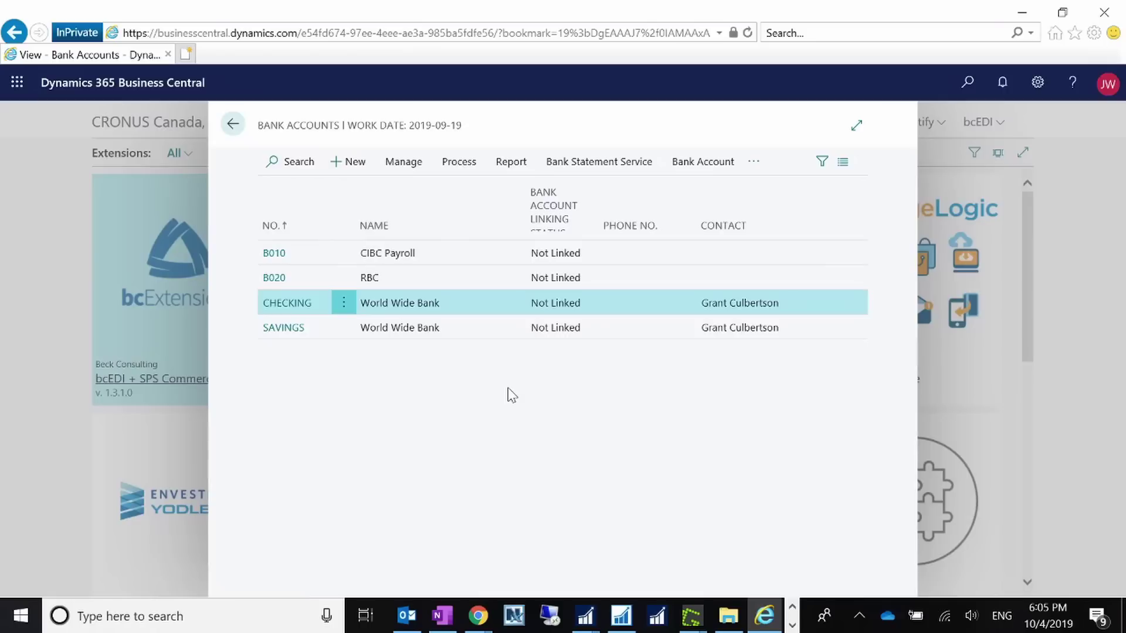
click(611, 167)
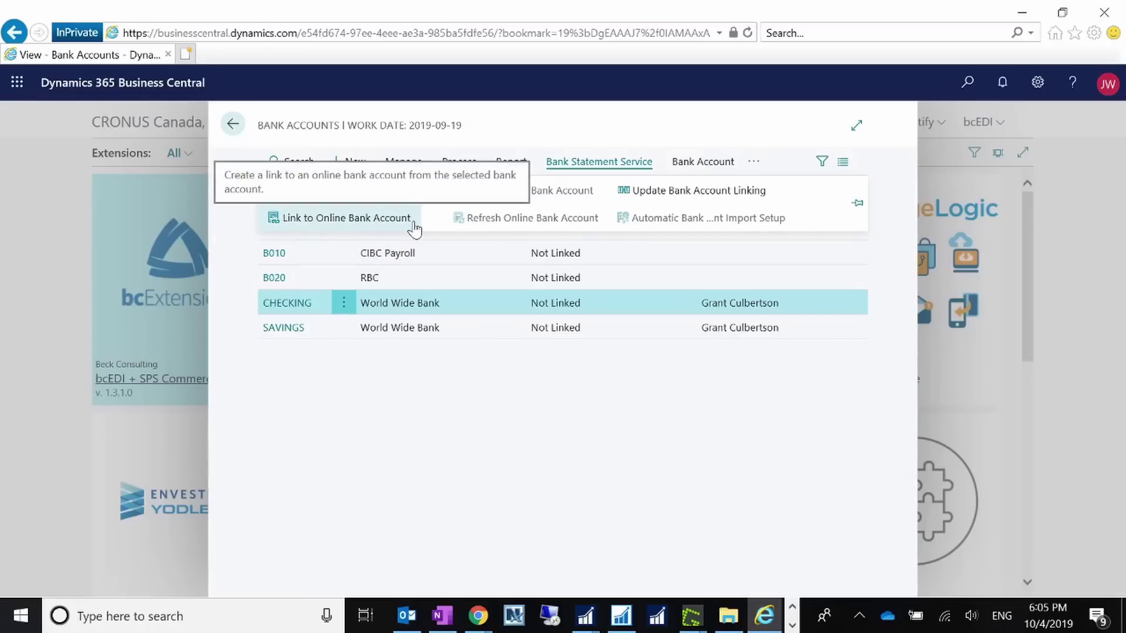
click(486, 441)
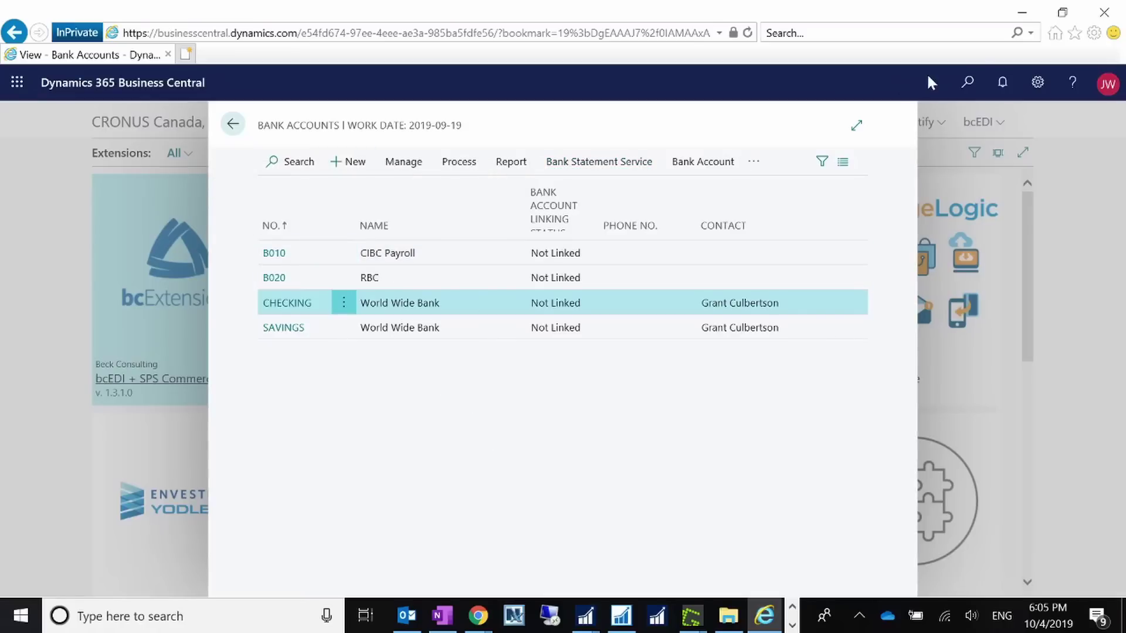
click(968, 85)
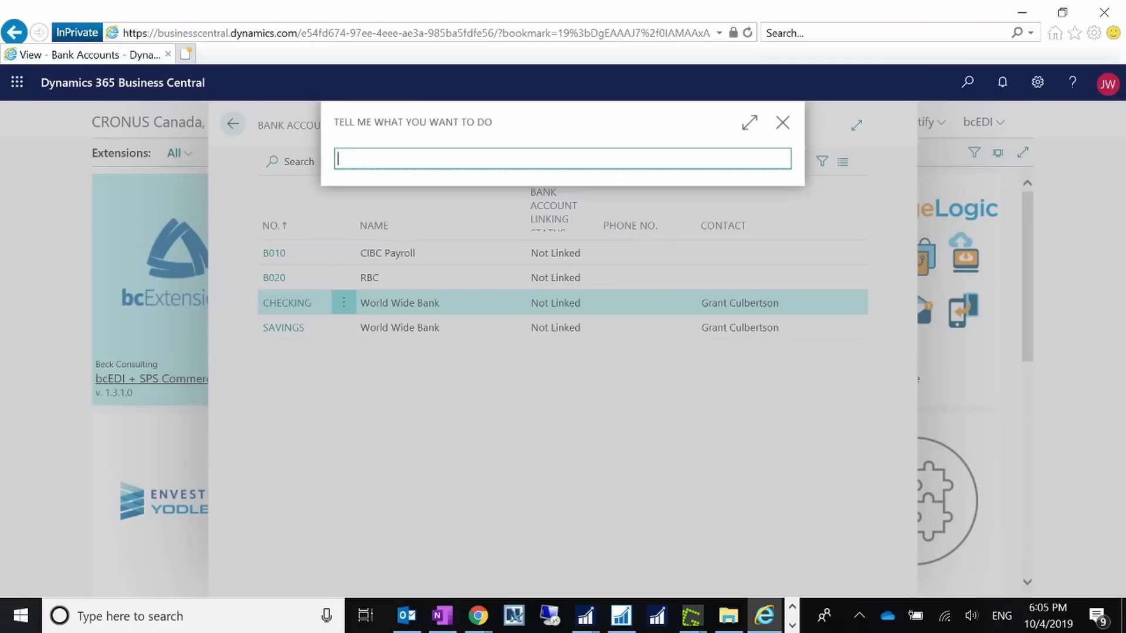
- Search Tell Me for 'payment recon' and open the CHECKING Payment Reconciliation Journal
click(783, 123)
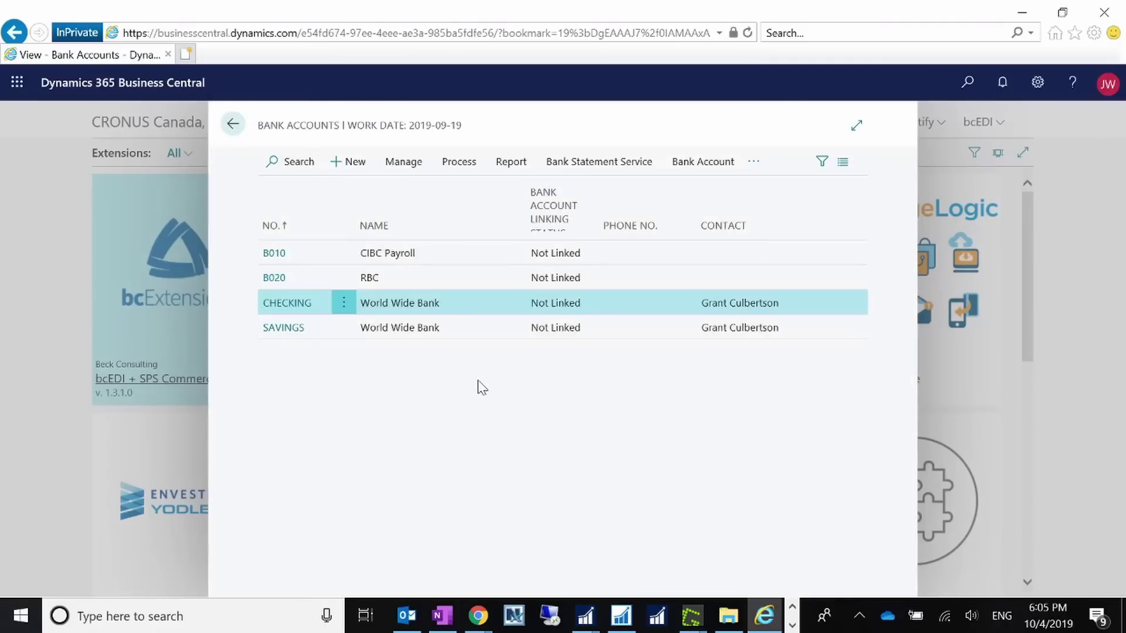
click(968, 82)
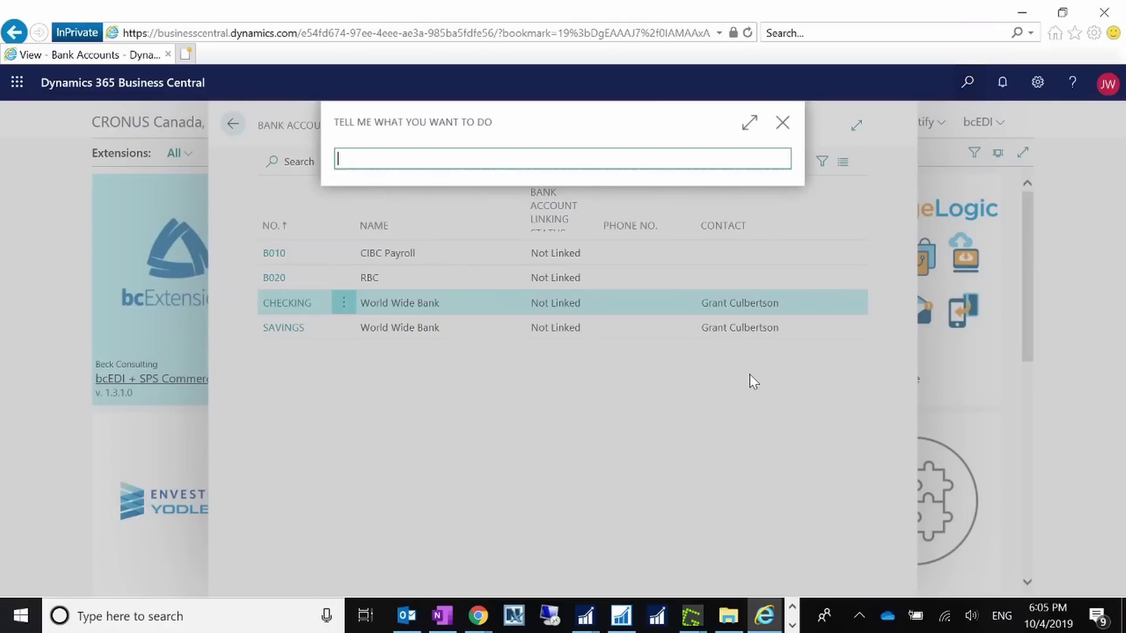
text(paybmne)
key(BackSpace)
key(BackSpace)
key(BackSpace)
key(BackSpace)
text(ment )
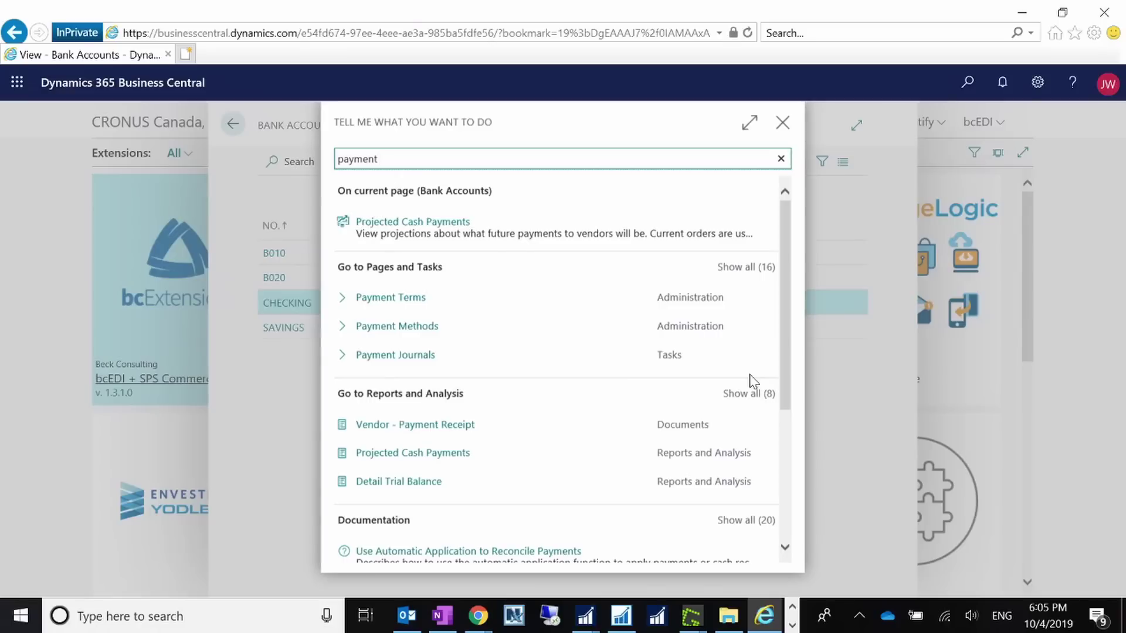
text(re)
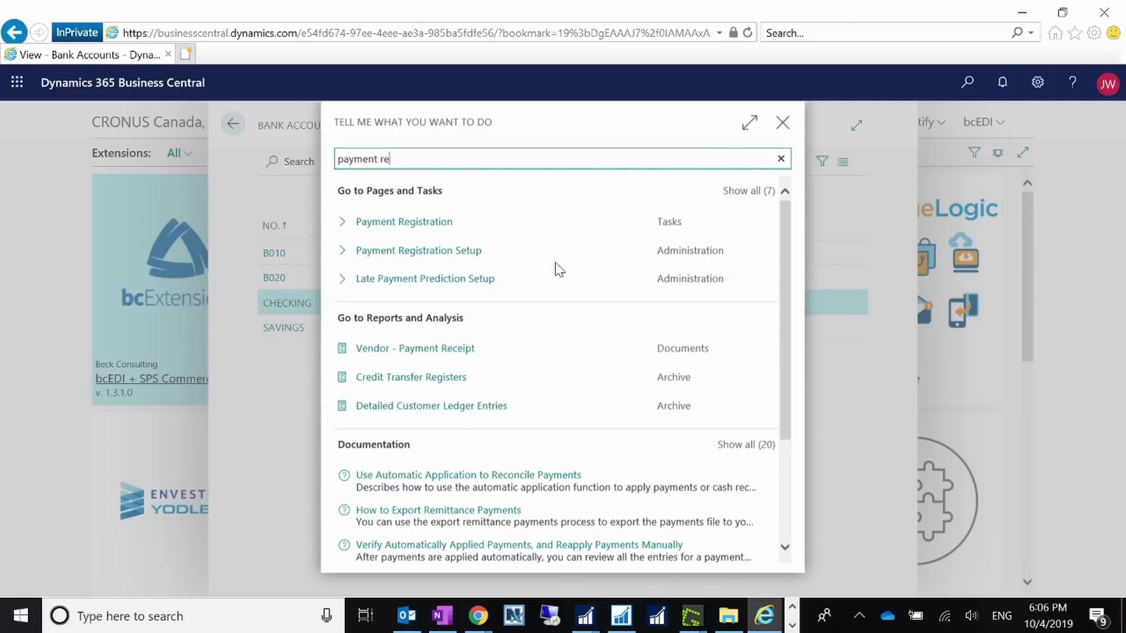
text(con)
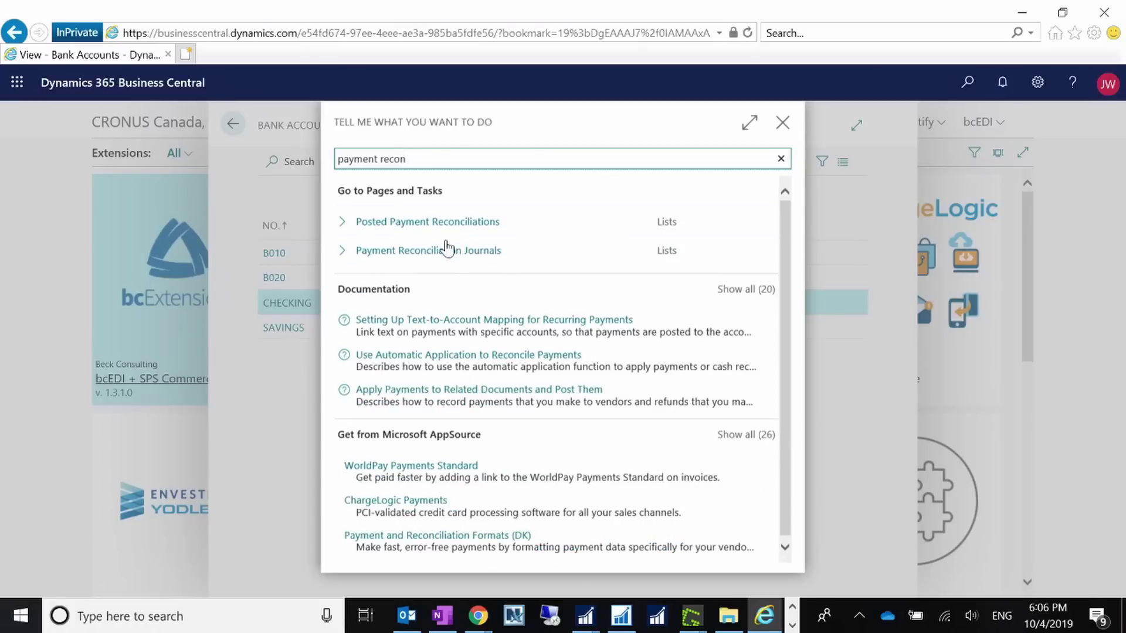
click(447, 255)
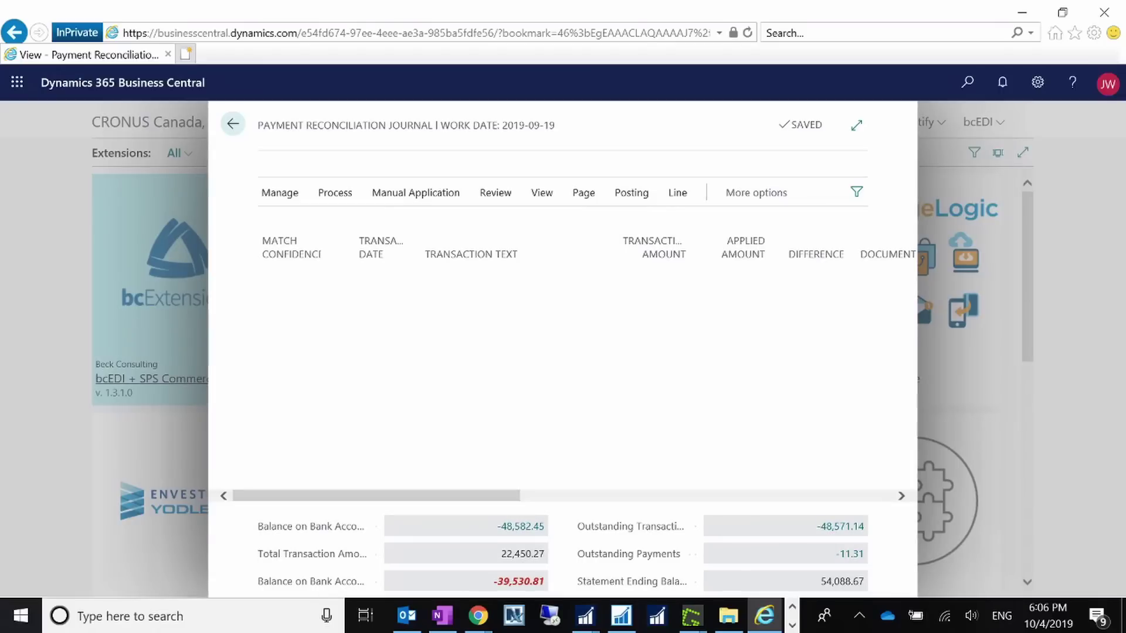
- Start Import Bank Transactions from the Process actions, then cancel the file picker
click(335, 195)
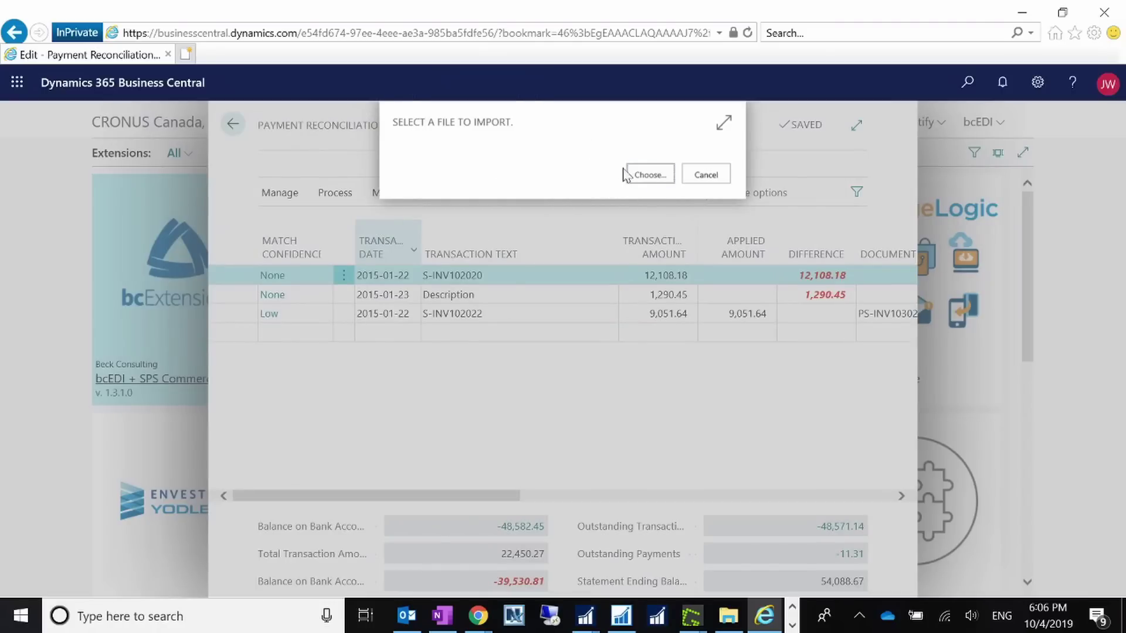
click(660, 185)
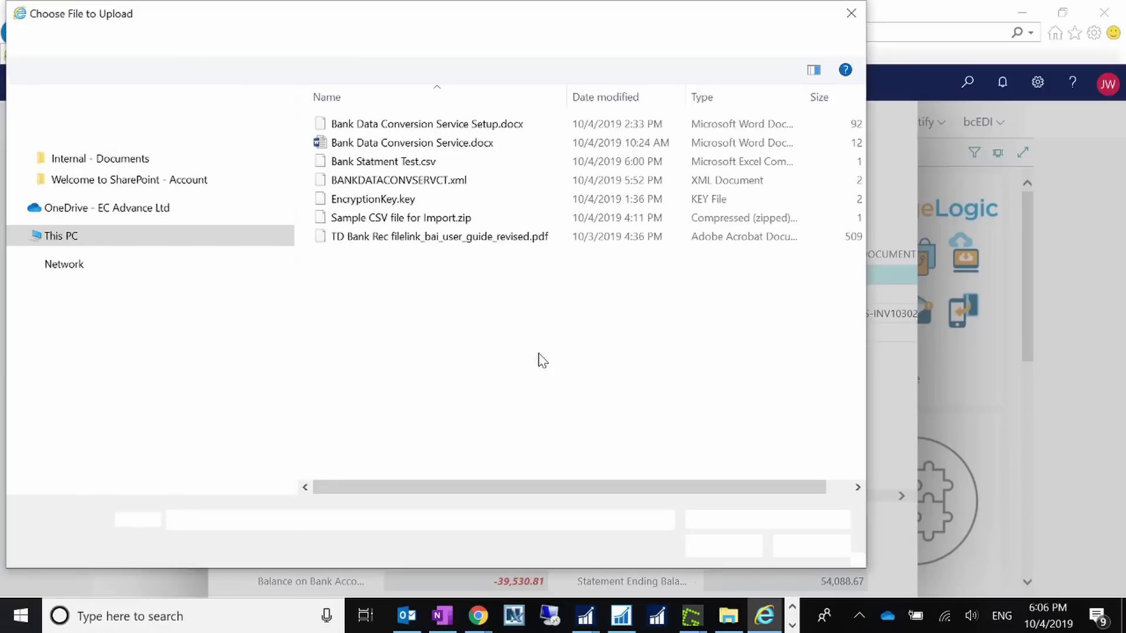
click(817, 550)
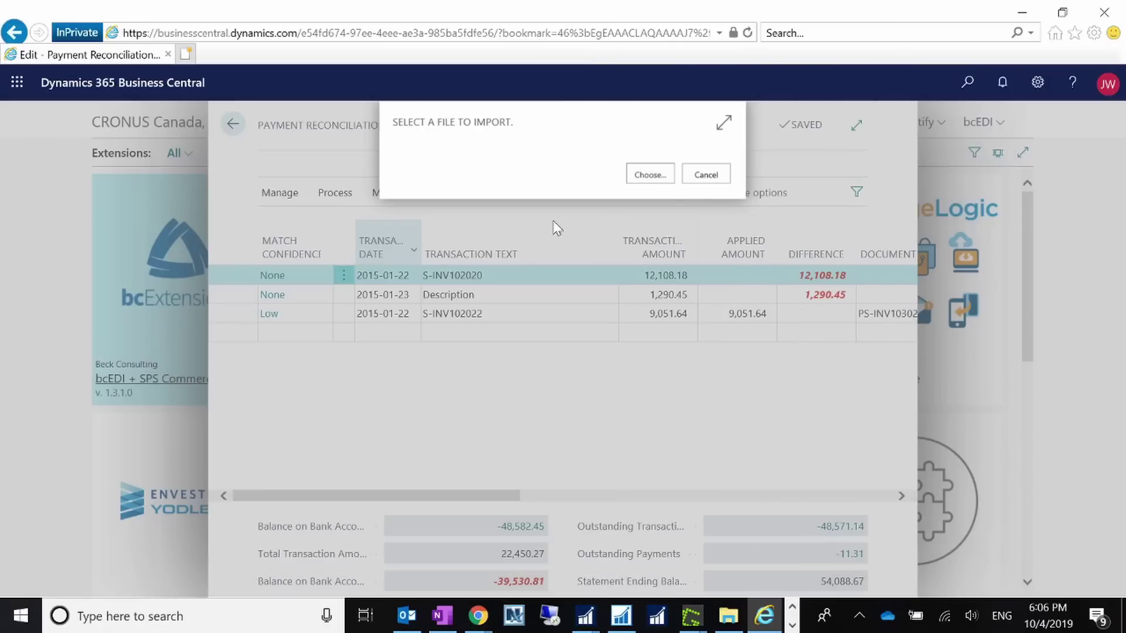
click(704, 174)
- Expand the journal to full width and check the Line actions for the transactions
click(333, 193)
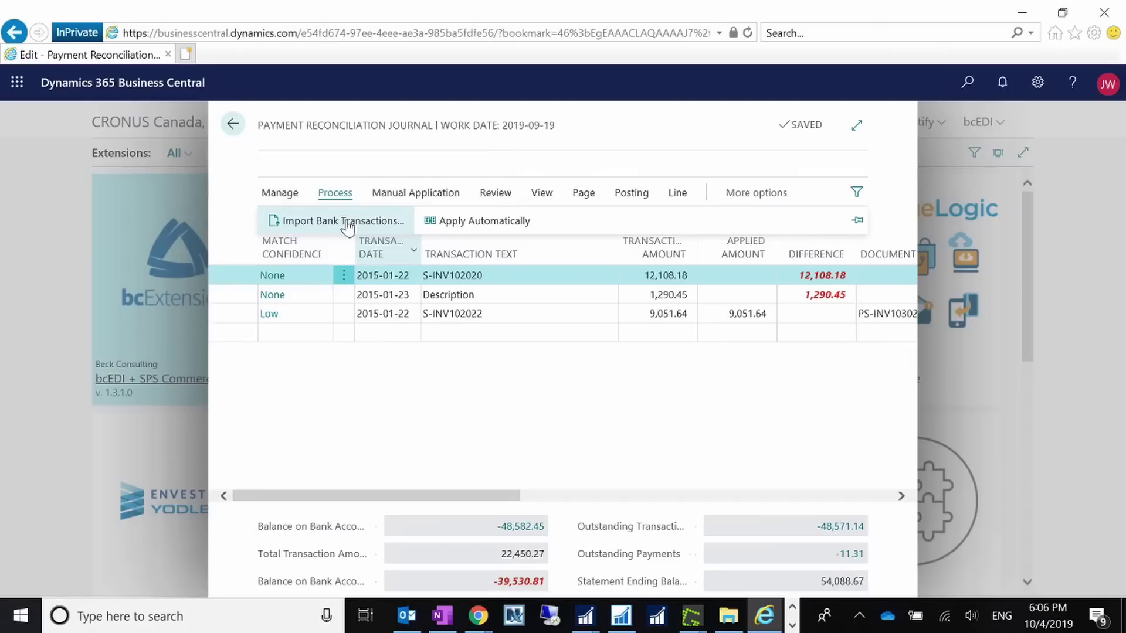
click(856, 125)
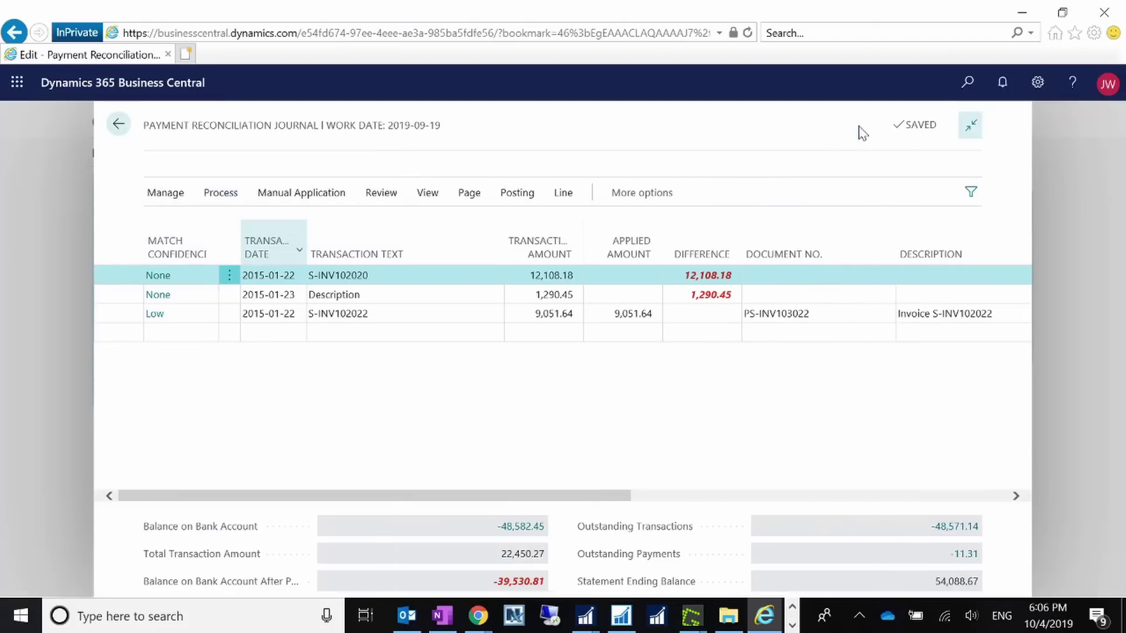
click(560, 197)
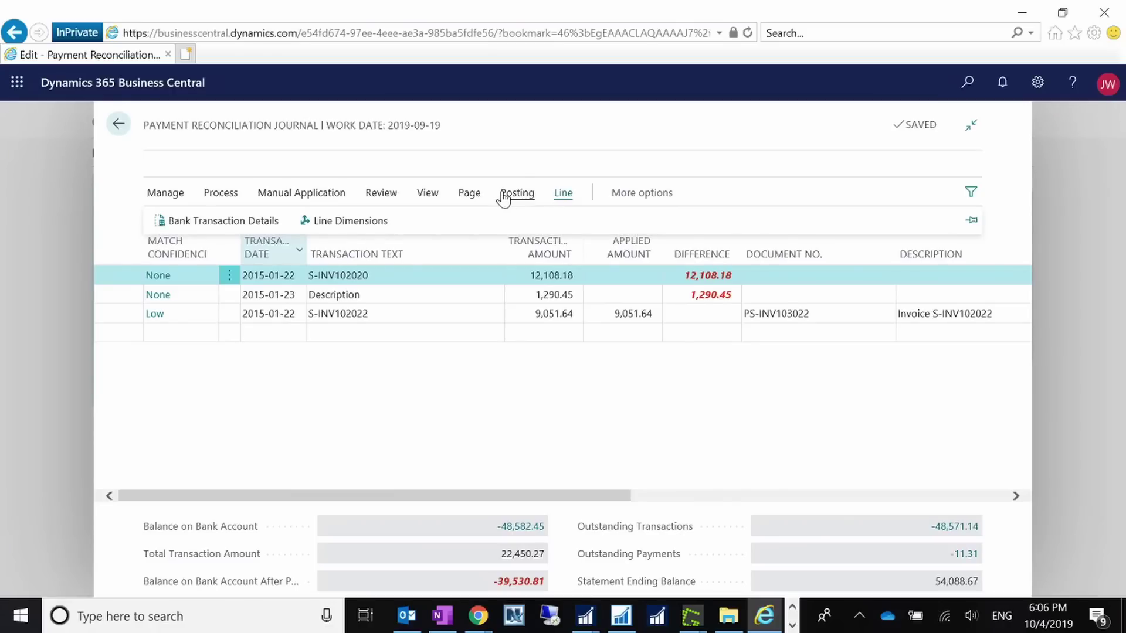
click(418, 441)
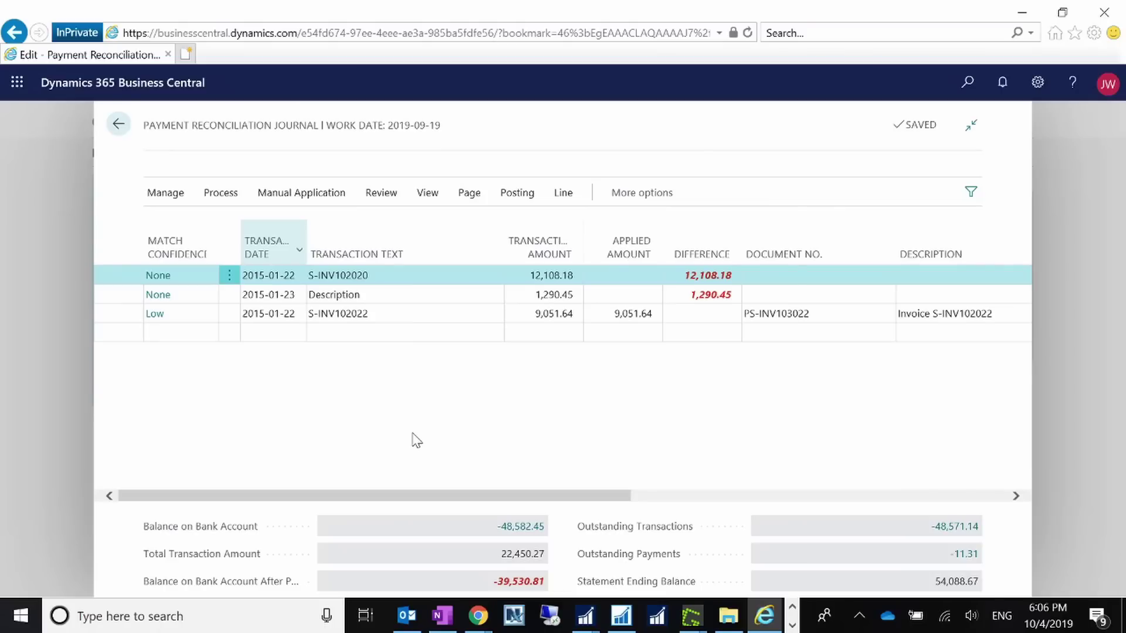